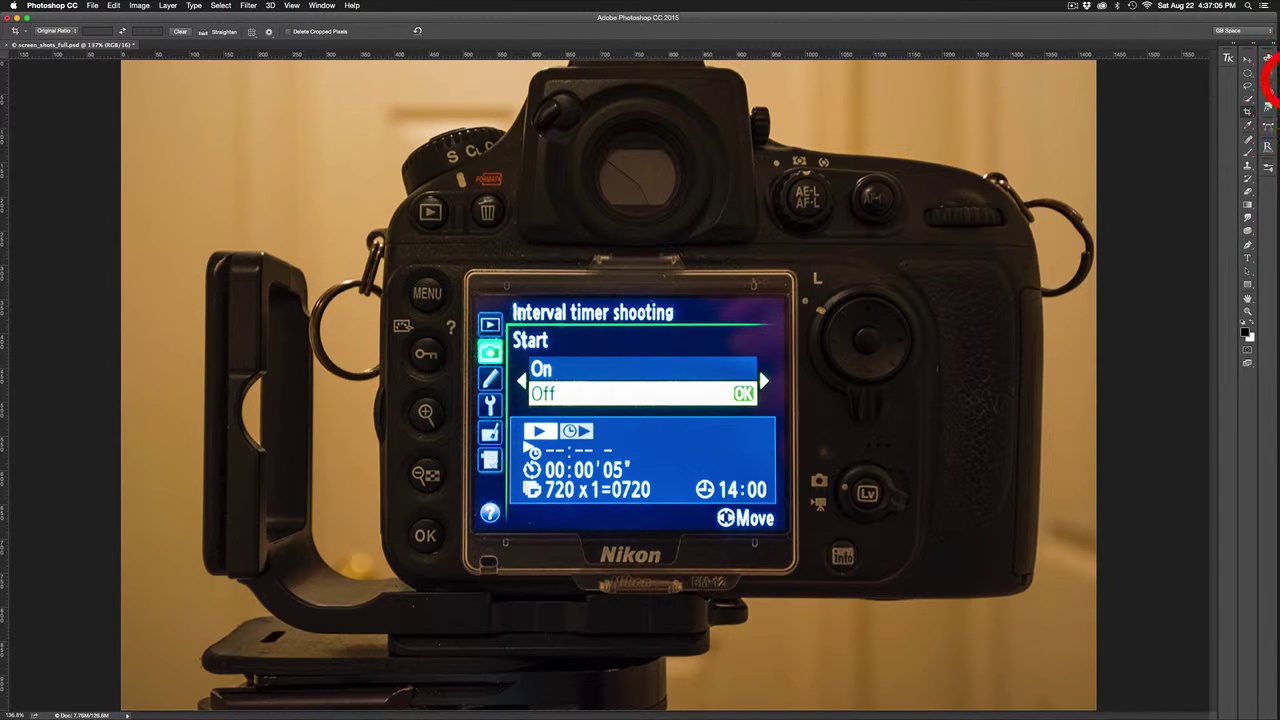
Step: Switch to Finder, open the 0822215_kellys_field folder inside 2015, and display its contents as icons
key("ctrl+Tab")
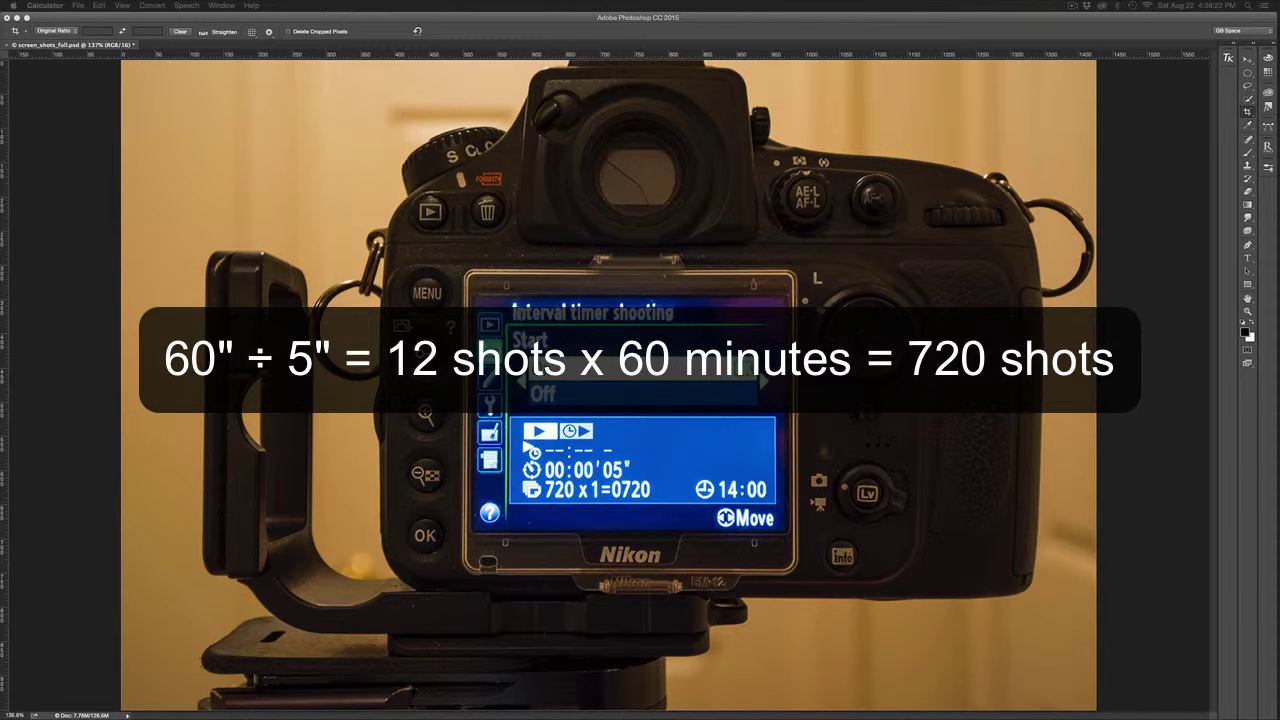
key("super+Tab")
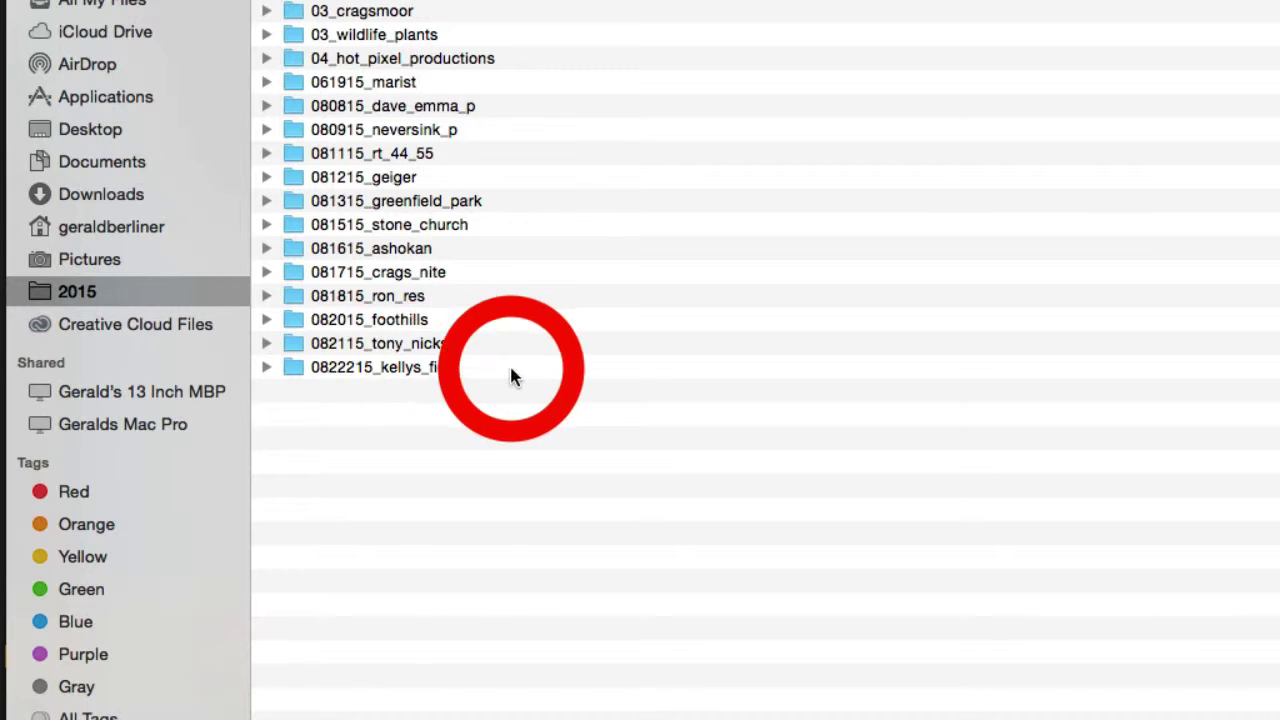
double_click(293, 368)
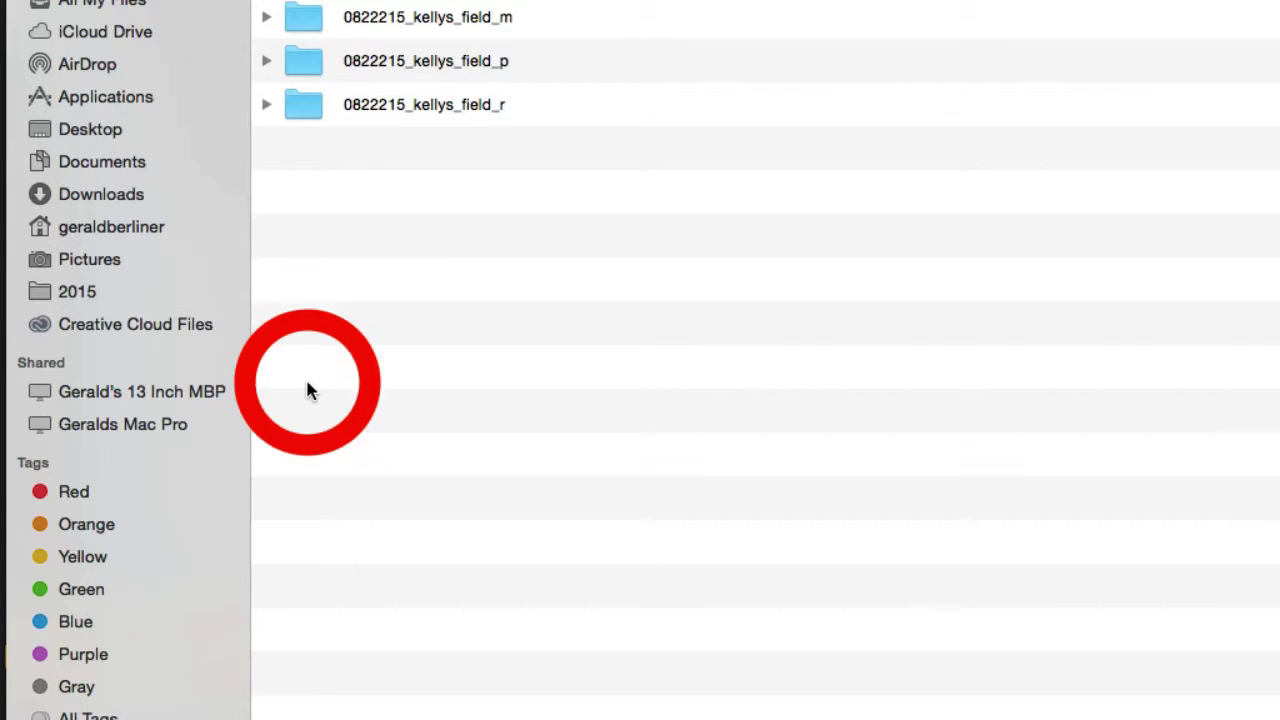
key("super+1")
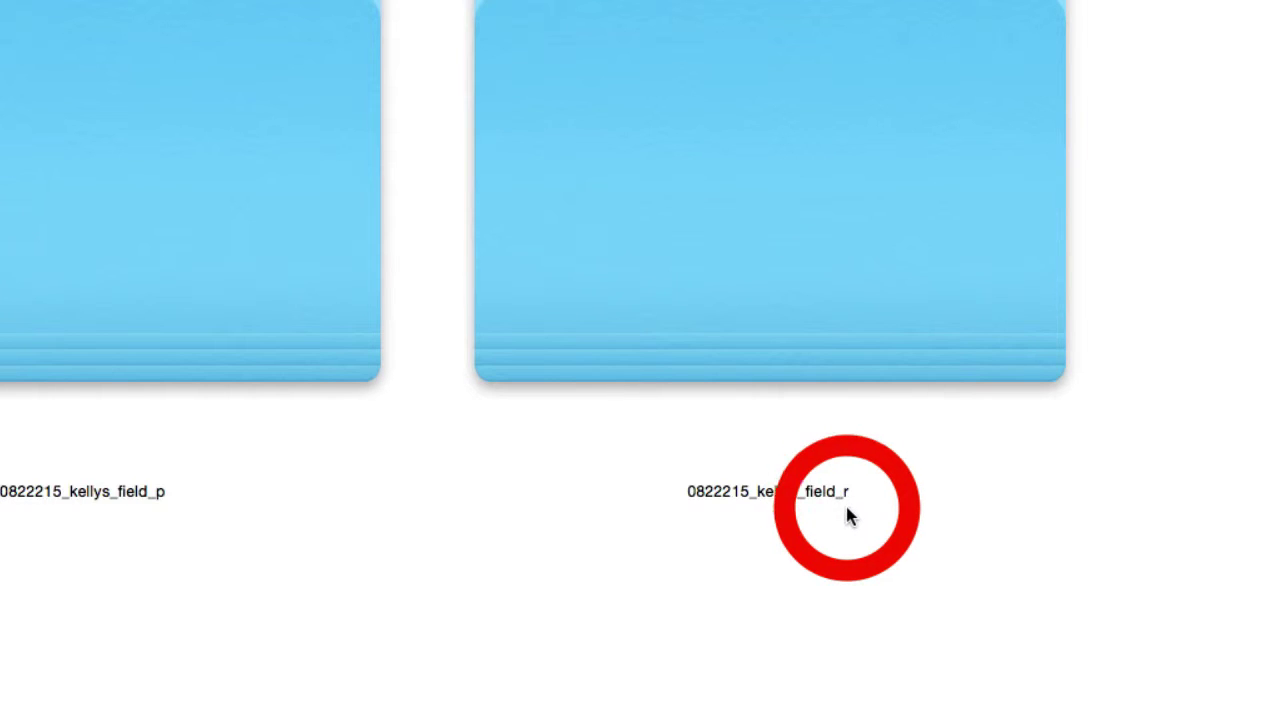
Step: Examine the four subfolders of 0822215_kellys_field in turn: those ending in _r, _p, _m and _j
left_click(778, 309)
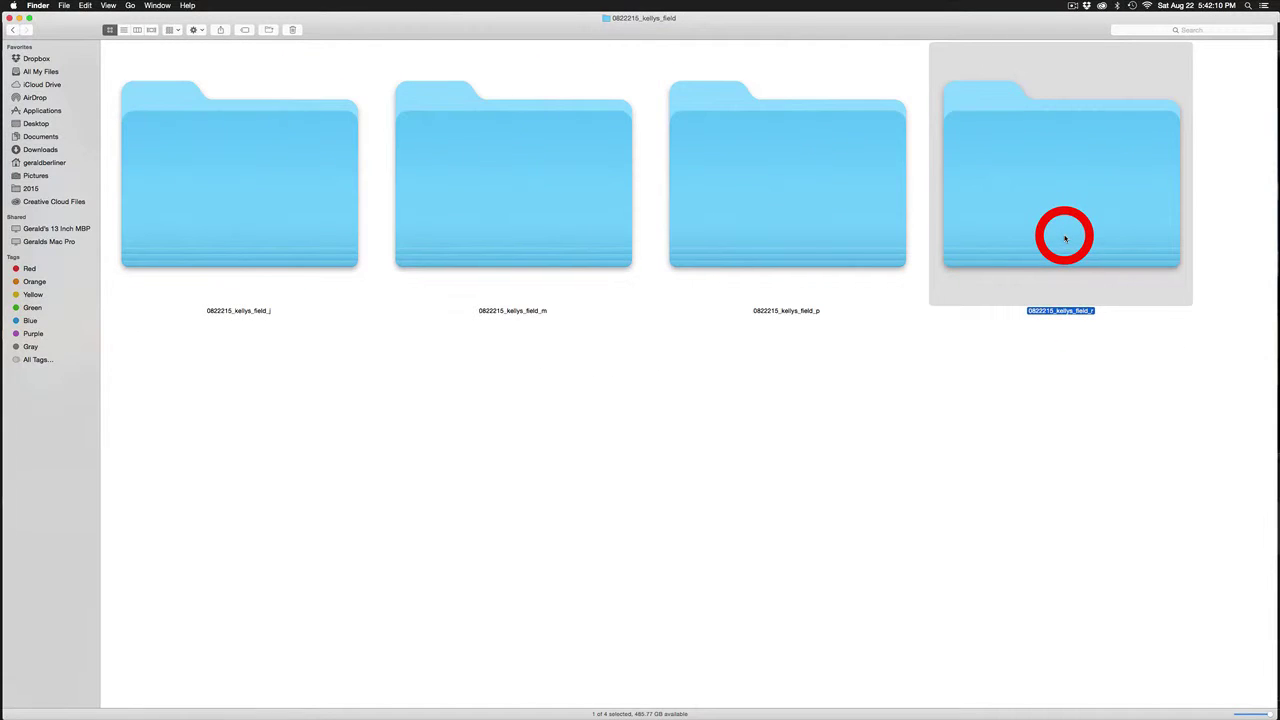
left_click(786, 217)
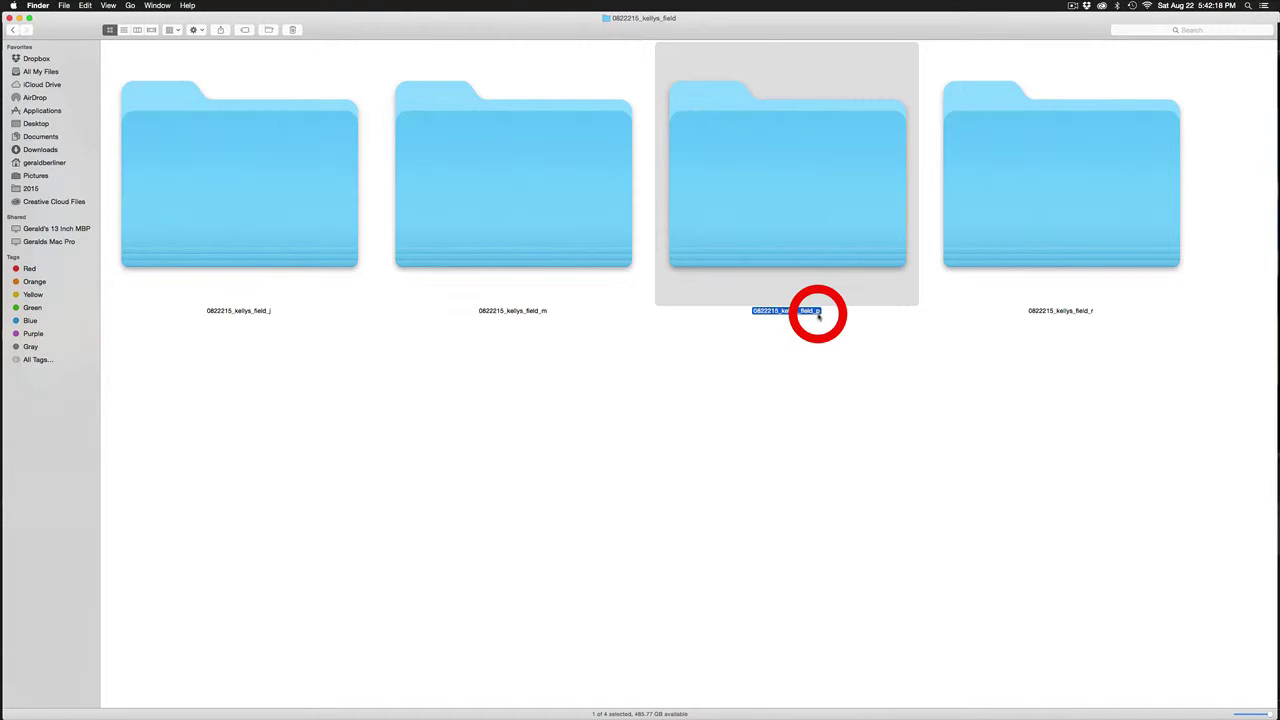
left_click(551, 177)
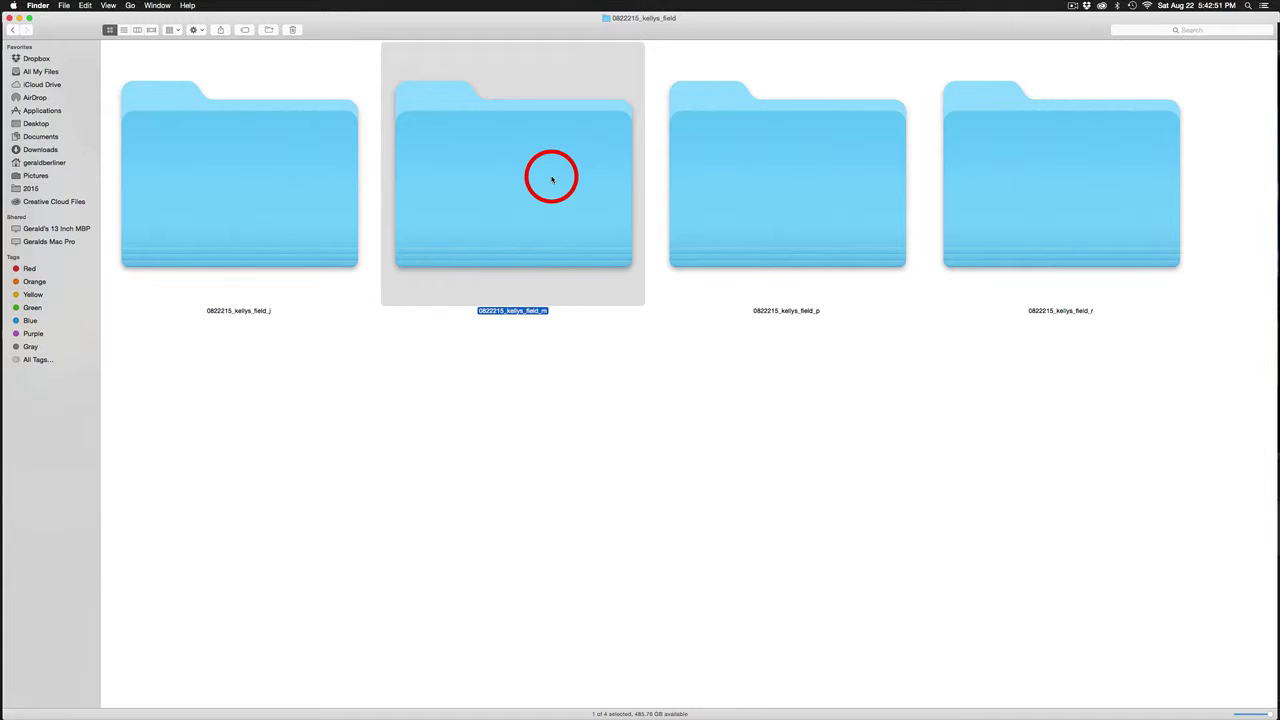
left_click(538, 310)
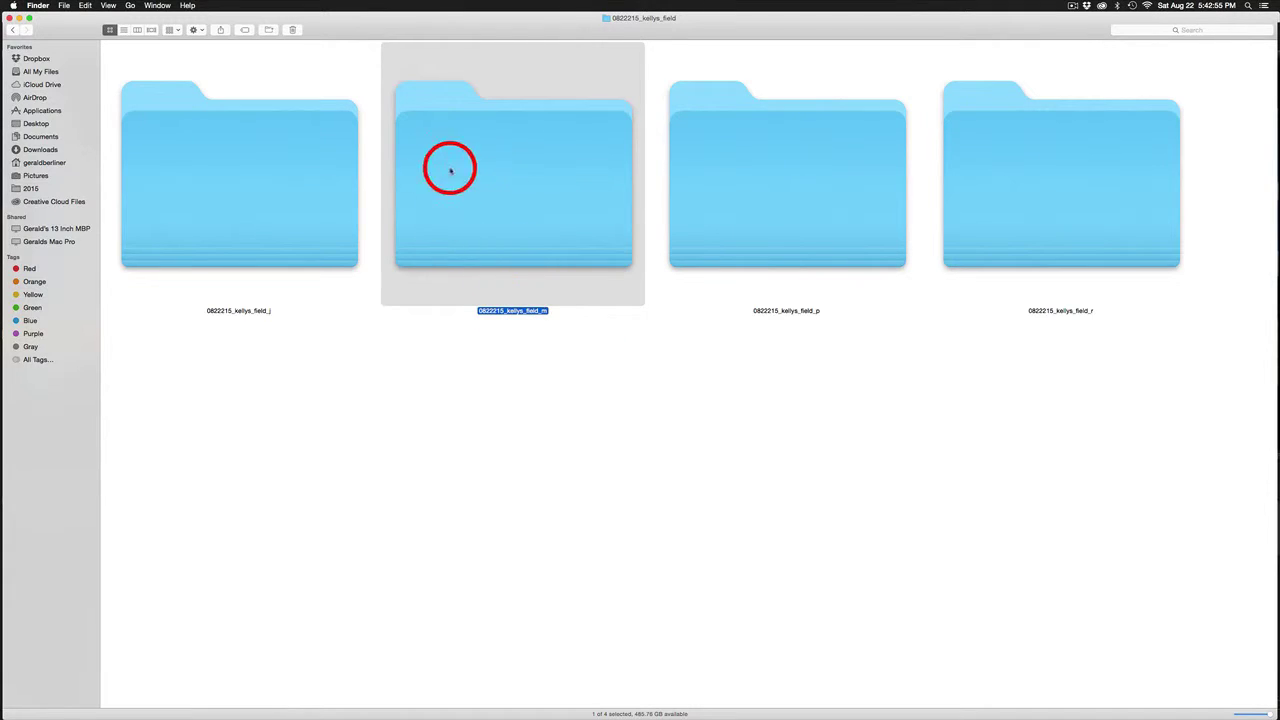
left_click(278, 205)
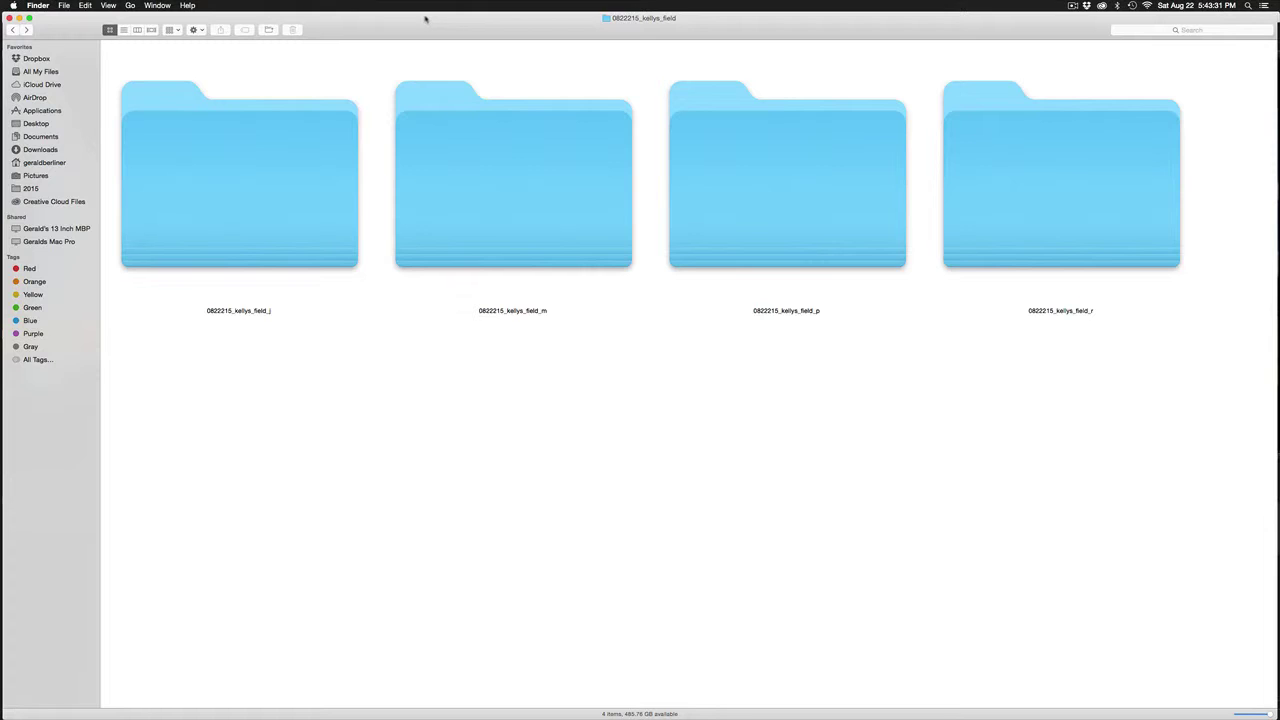
Step: Switch to Adobe Bridge and compare the previews of the test shots _DSC3796.NEF, _DSC3797.NEF and _DSC3798.NEF
key("super+Tab")
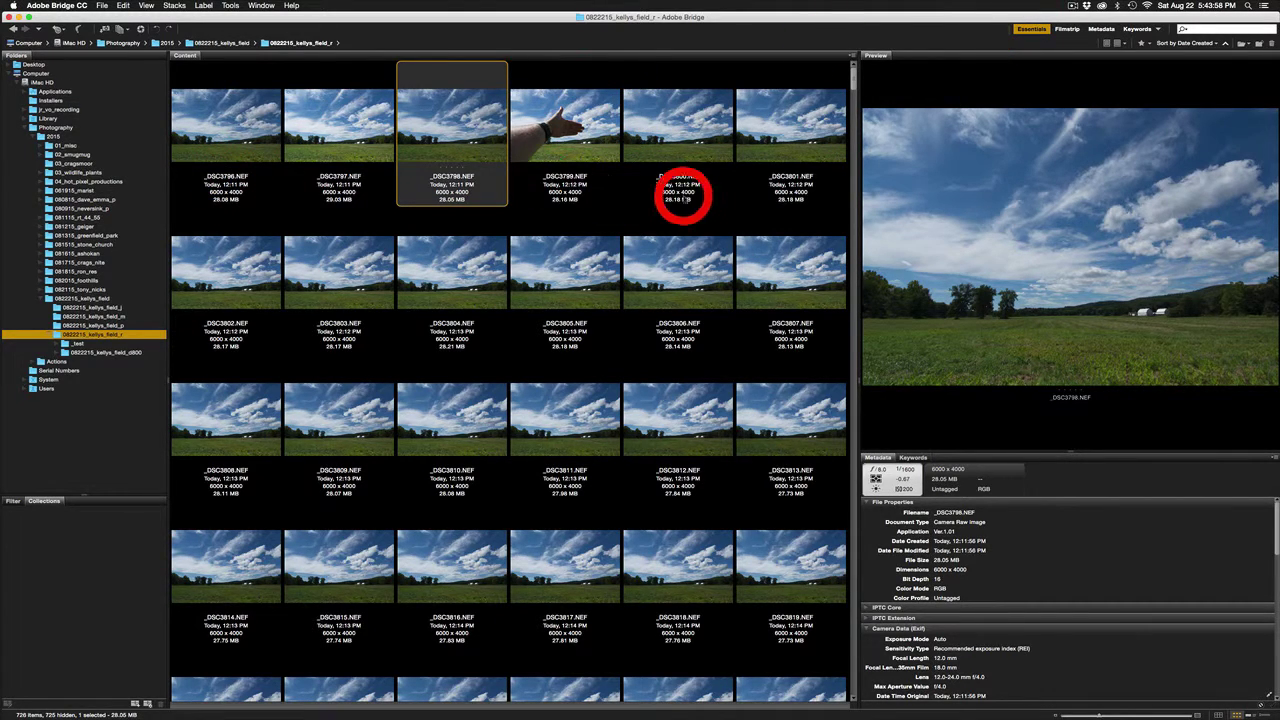
left_click_drag(855, 75, 849, 17)
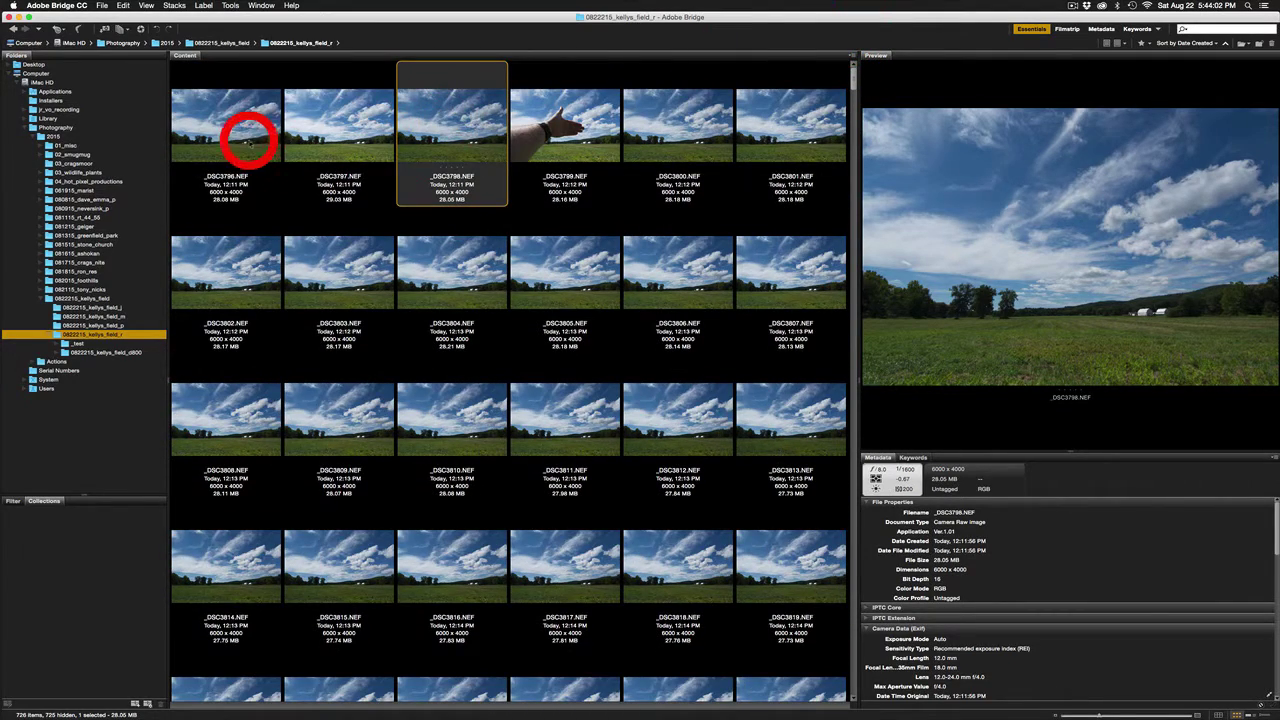
left_click(232, 138)
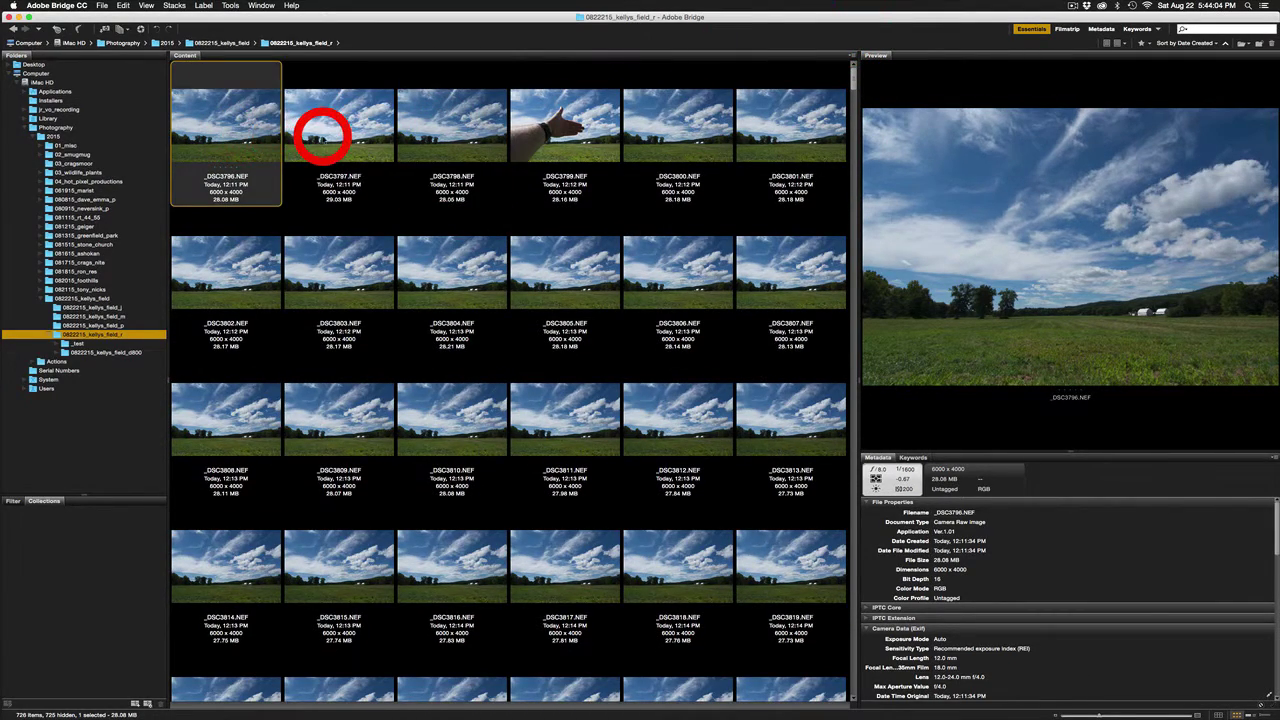
left_click(322, 136)
left_click(429, 129)
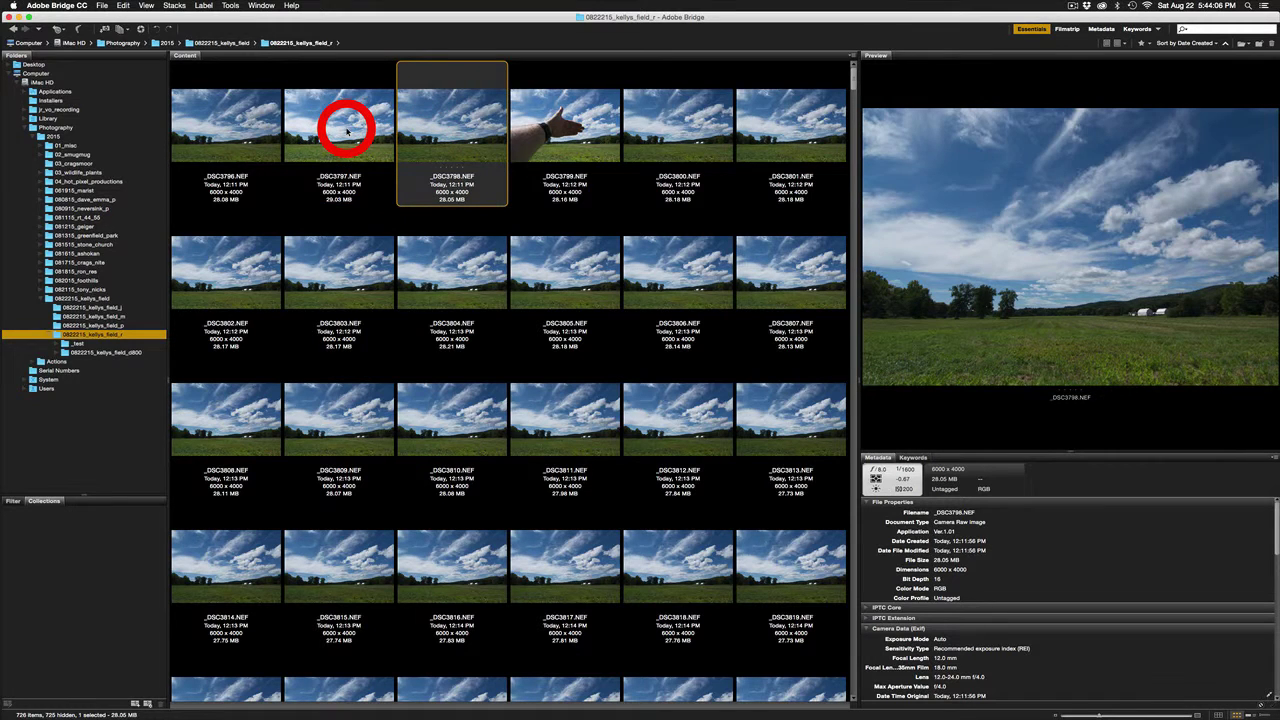
left_click(316, 130)
left_click(243, 121)
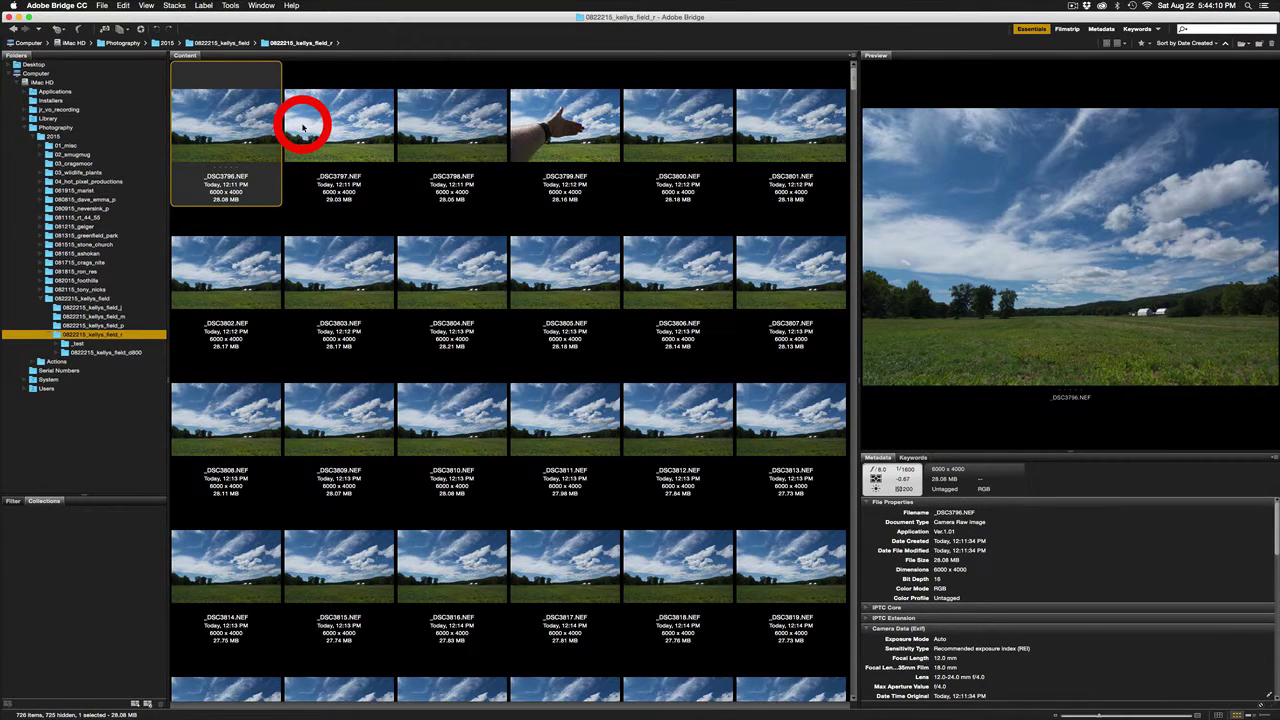
left_click(455, 165)
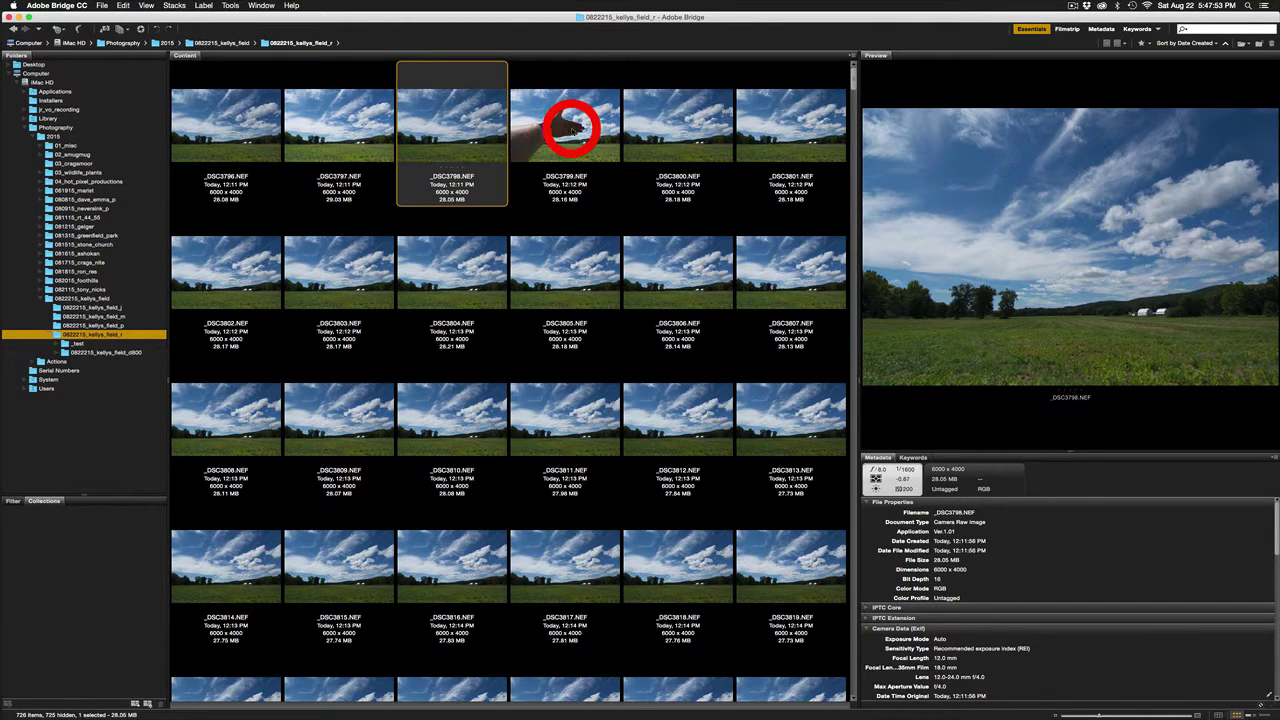
Step: Preview the hand marker shot, select the first sequence frame _DSC3800.NEF after it, and switch to the Filmstrip workspace
left_click(561, 118)
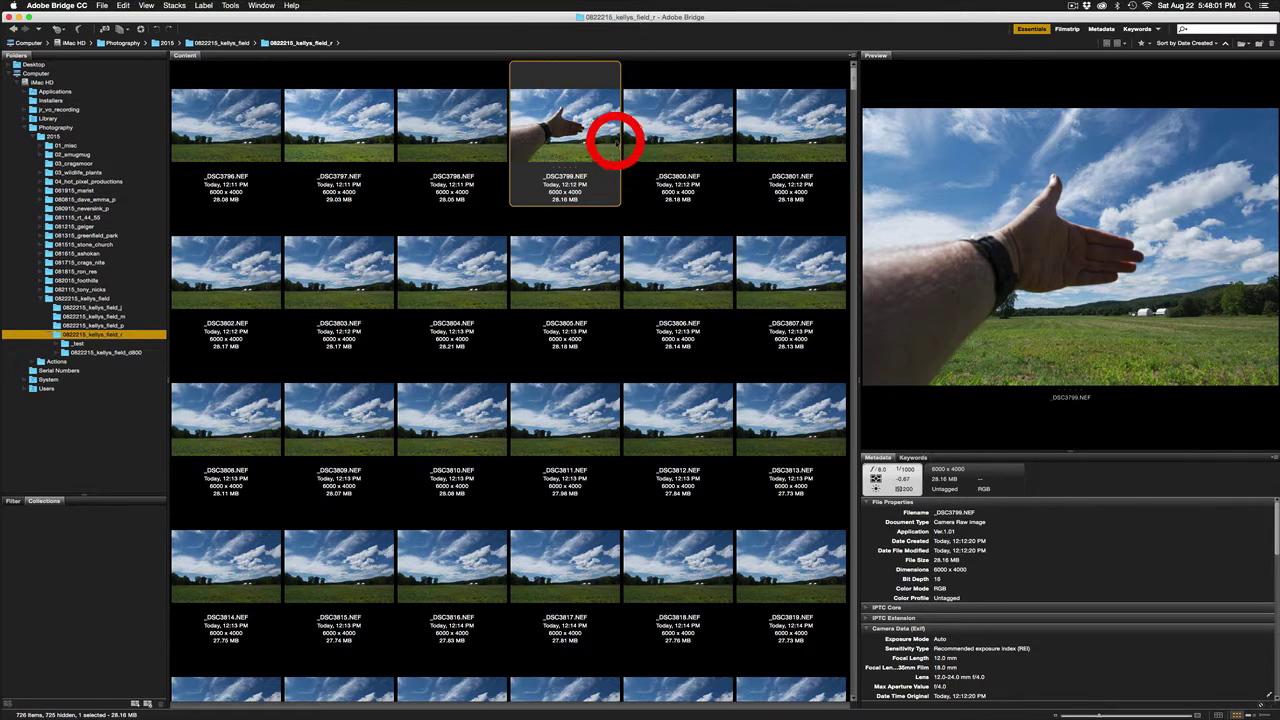
left_click(669, 127)
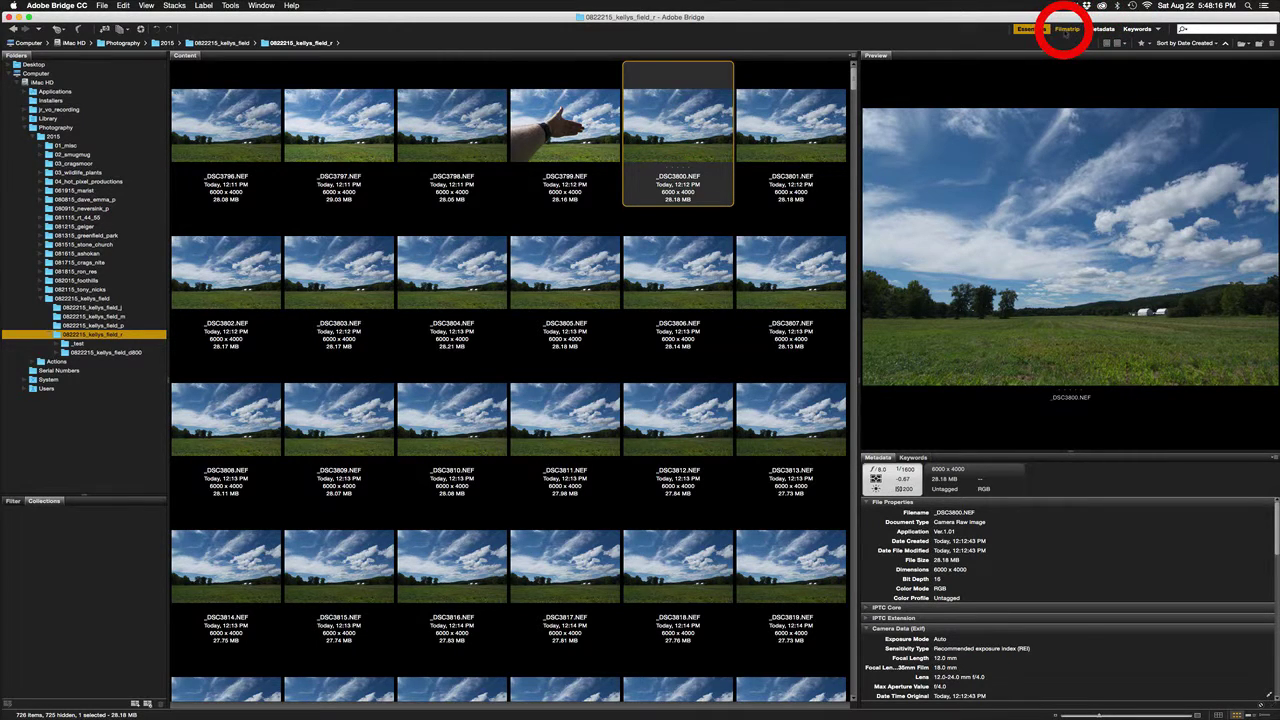
left_click(1067, 30)
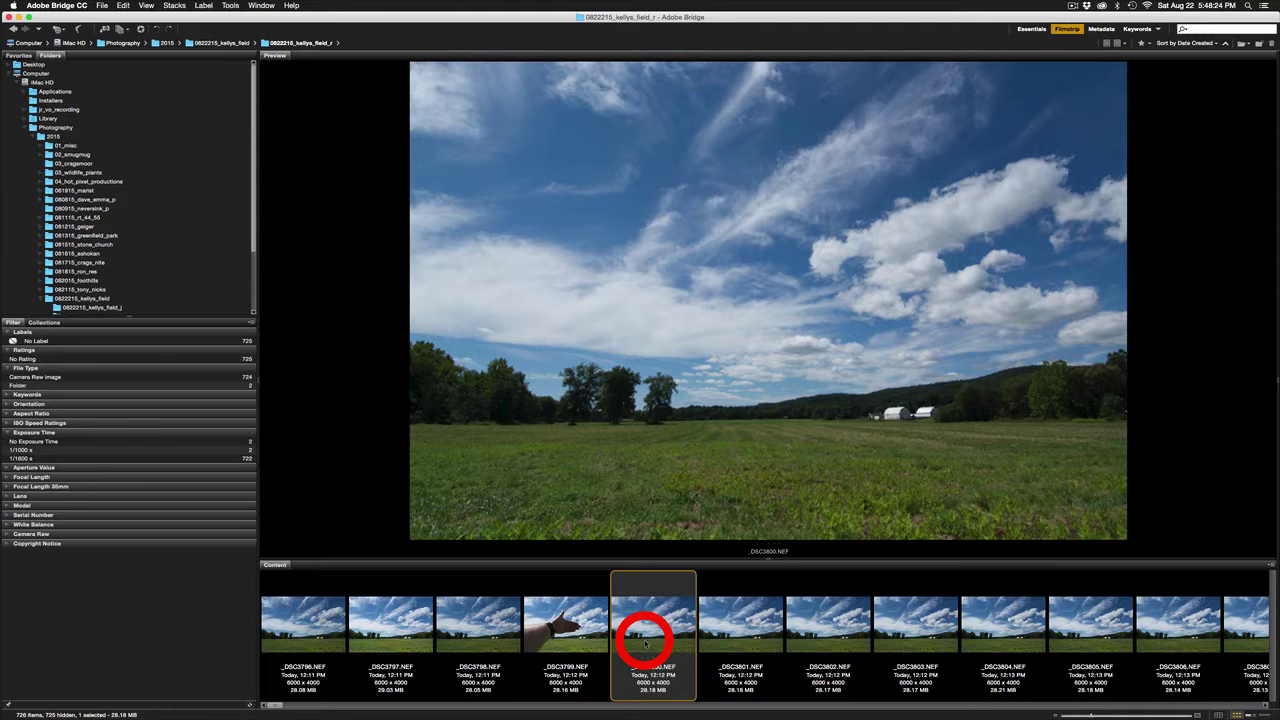
Step: Advance frame by frame through the sequence from _DSC3800.NEF to _DSC3938.NEF, examining the cloud movement in the large preview
key("Right")
key("Right")
key("Right")
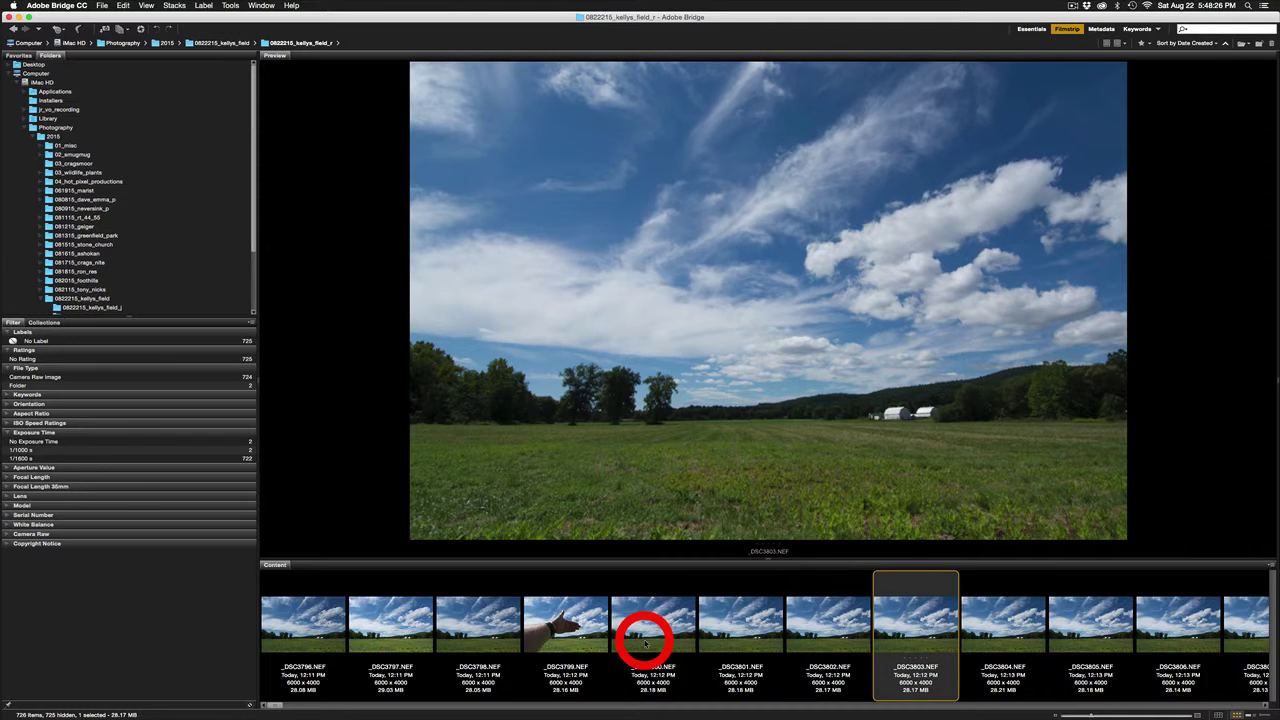
key("Right")
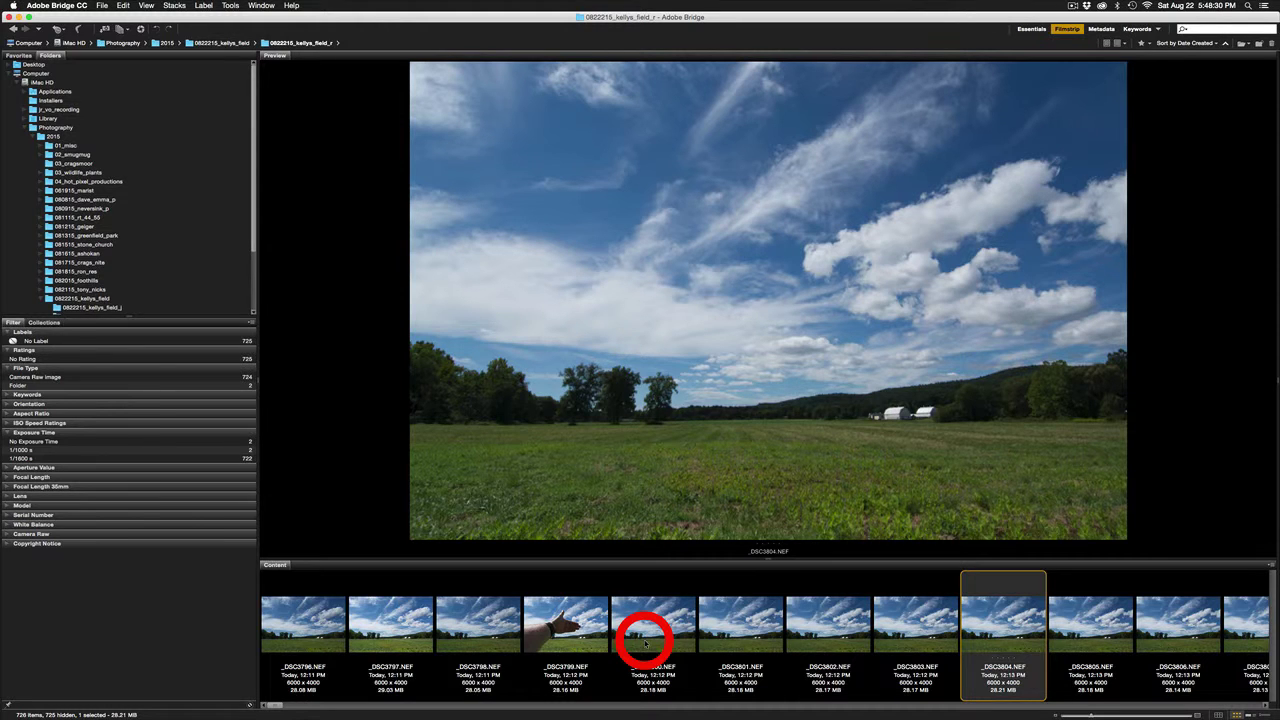
key("Right")
key("Right")
key("Right")
key("Right")
key("Right")
key("Right")
key("Right")
key("Right")
key("Right")
key("Right")
key("Right")
key("Right")
key("Right")
key("Right")
key("Right")
key("Right")
key("Right")
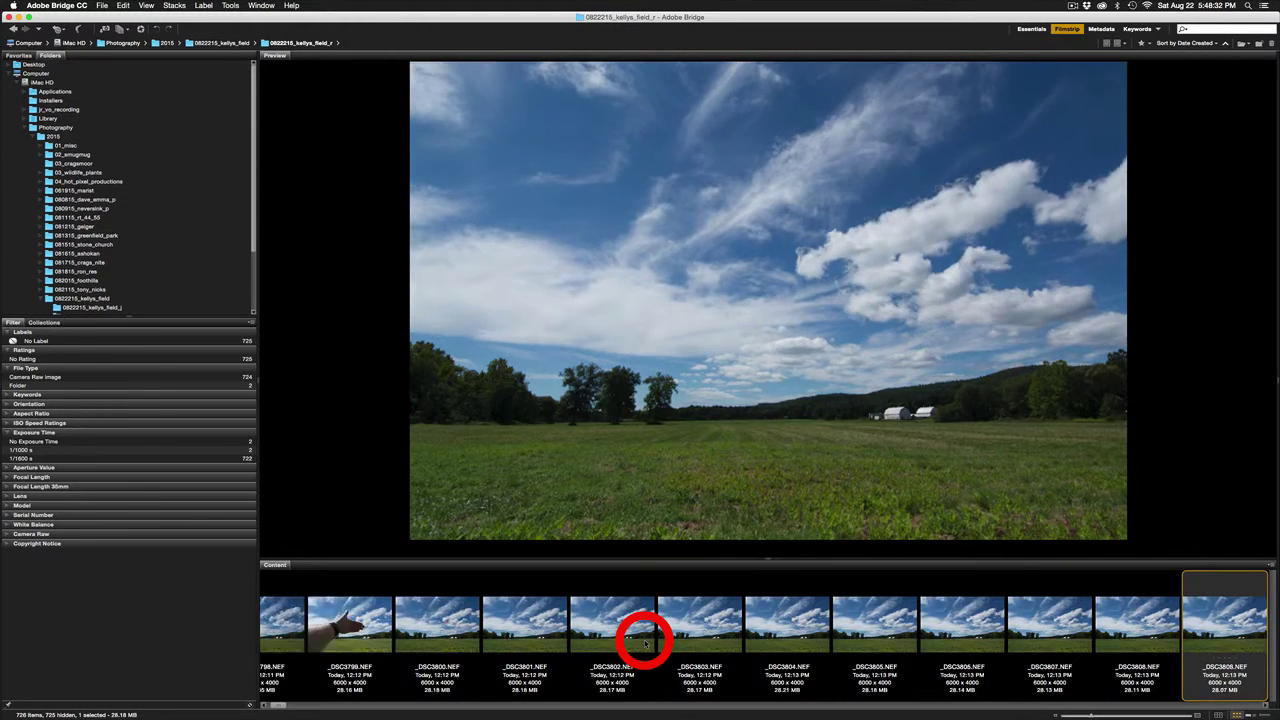
key("Right")
key("Right")
key("Right")
key("Right")
key("Right")
key("Right")
key("Right")
key("Right")
key("Right")
key("Right")
key("Right")
key("Right")
key("Right")
key("Right")
key("Right")
key("Right")
key("Right")
key("Right")
key("Right")
key("Right")
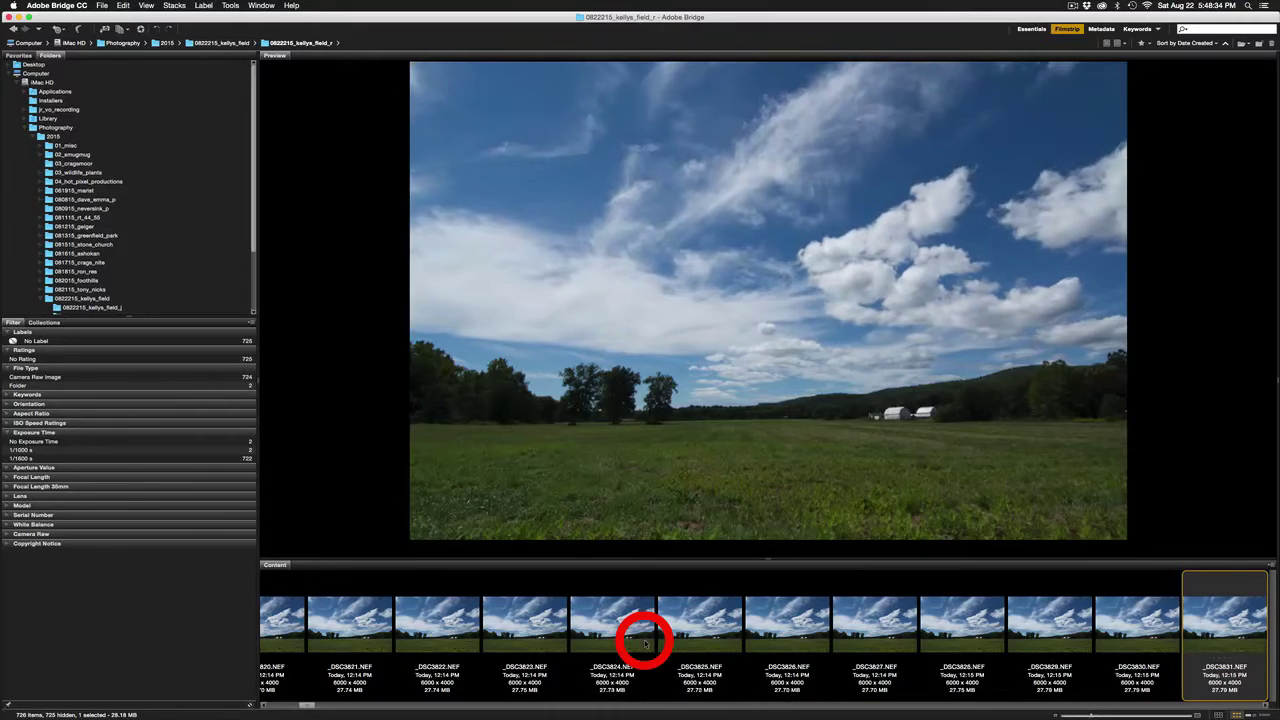
key("Right")
key("Right")
key("Right")
key("Right")
key("Right")
key("Right")
key("Right")
key("Right")
key("Right")
key("Right")
key("Right")
key("Right")
key("Right")
key("Right")
key("Right")
key("Right")
key("Right")
key("Right")
key("Right")
key("Right")
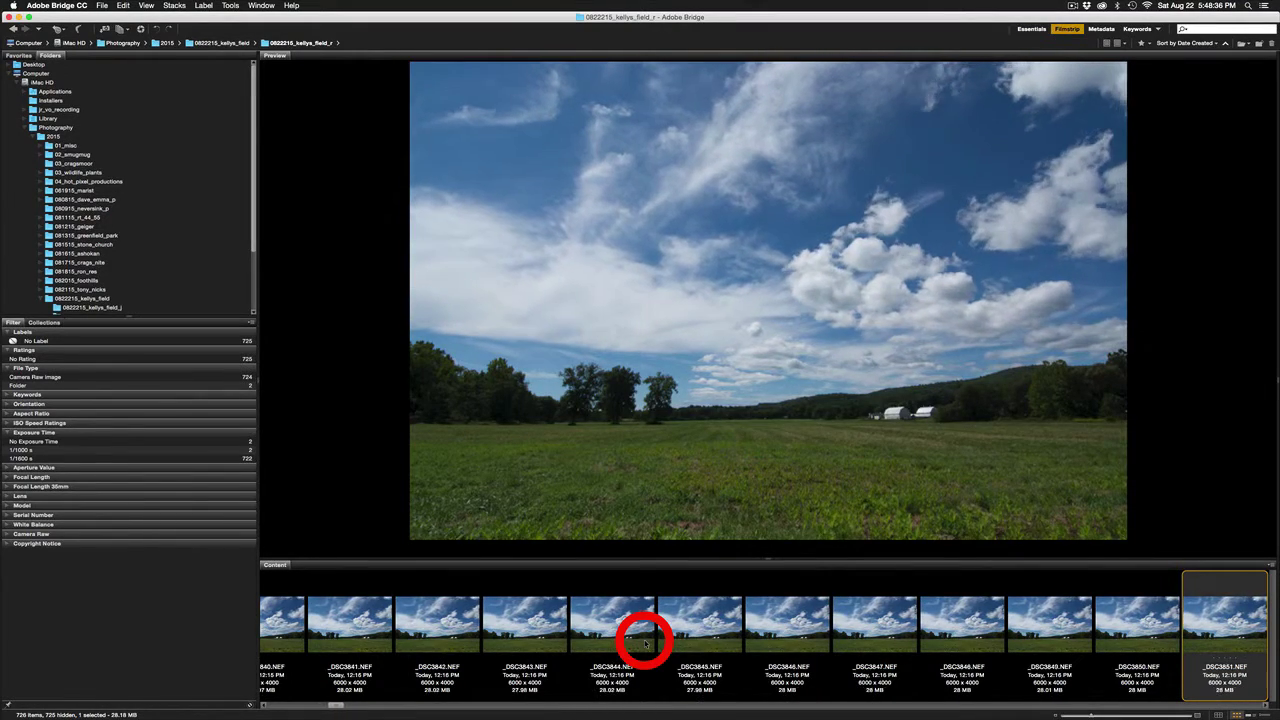
key("Right")
key("Right")
key("Right")
key("Right")
key("Right")
key("Right")
key("Right")
key("Right")
key("Right")
key("Right")
key("Right")
key("Right")
key("Right")
key("Right")
key("Right")
key("Right")
key("Right")
key("Right")
key("Right")
key("Right")
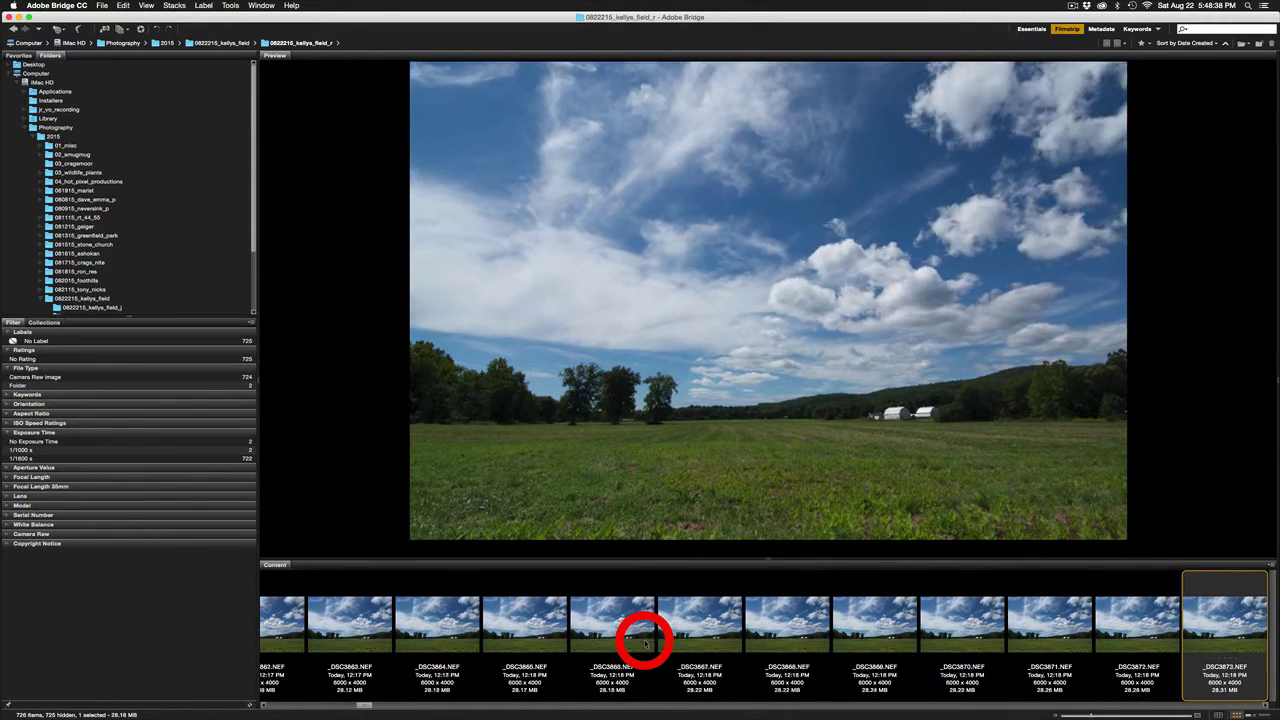
key("Right")
key("Right")
key("Right")
key("Right")
key("Right")
key("Right")
key("Right")
key("Right")
key("Right")
key("Right")
key("Right")
key("Right")
key("Right")
key("Right")
key("Right")
key("Right")
key("Right")
key("Right")
key("Right")
key("Right")
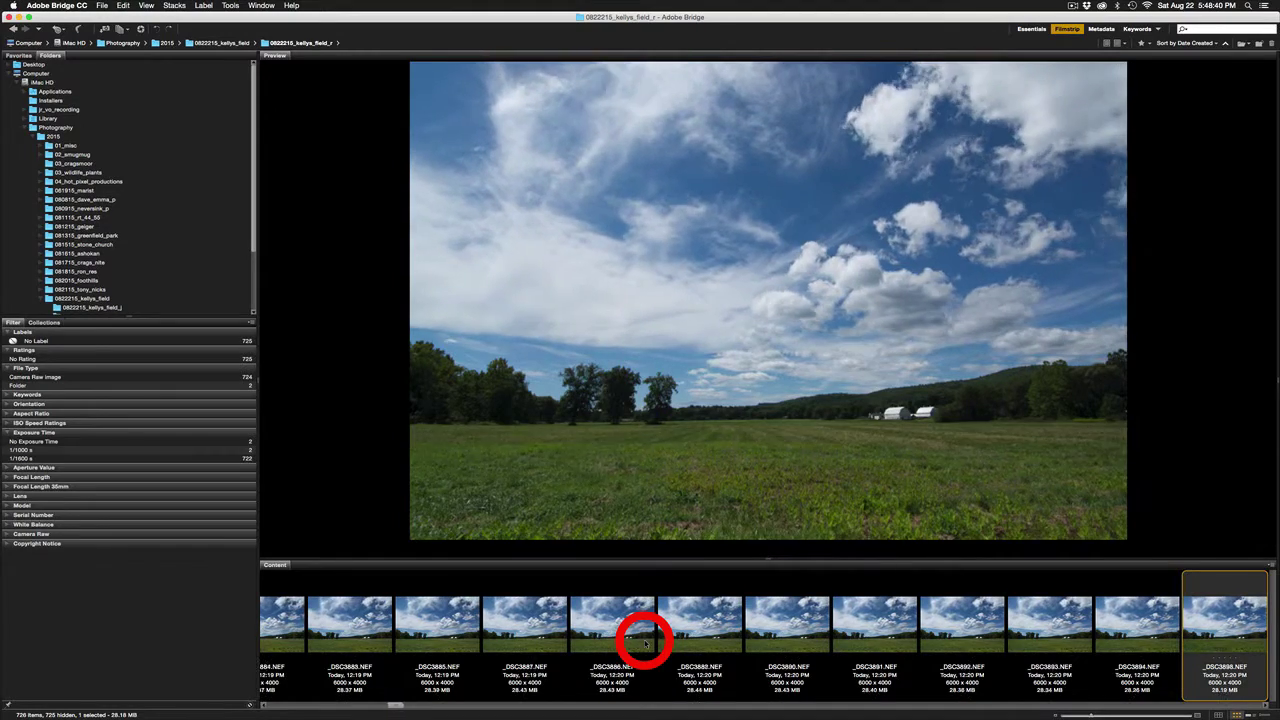
key("Right")
key("Right")
key("Right")
key("Right")
key("Right")
key("Right")
key("Right")
key("Right")
key("Right")
key("Right")
key("Right")
key("Right")
key("Right")
key("Right")
key("Right")
key("Right")
key("Right")
key("Right")
key("Right")
key("Right")
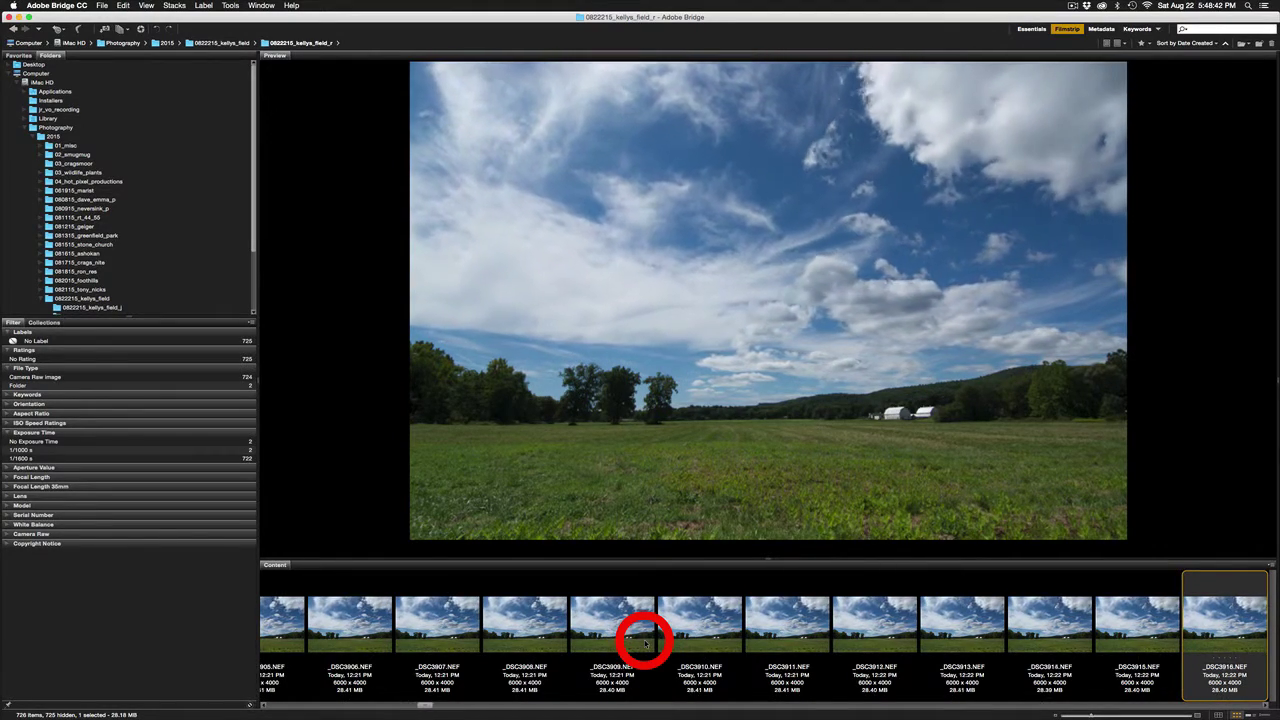
key("Right")
key("Right")
key("Right")
key("Right")
key("Right")
key("Right")
key("Right")
key("Right")
key("Right")
key("Right")
key("Right")
key("Right")
key("Right")
key("Right")
key("Right")
key("Right")
key("Right")
key("Right")
key("Right")
key("Right")
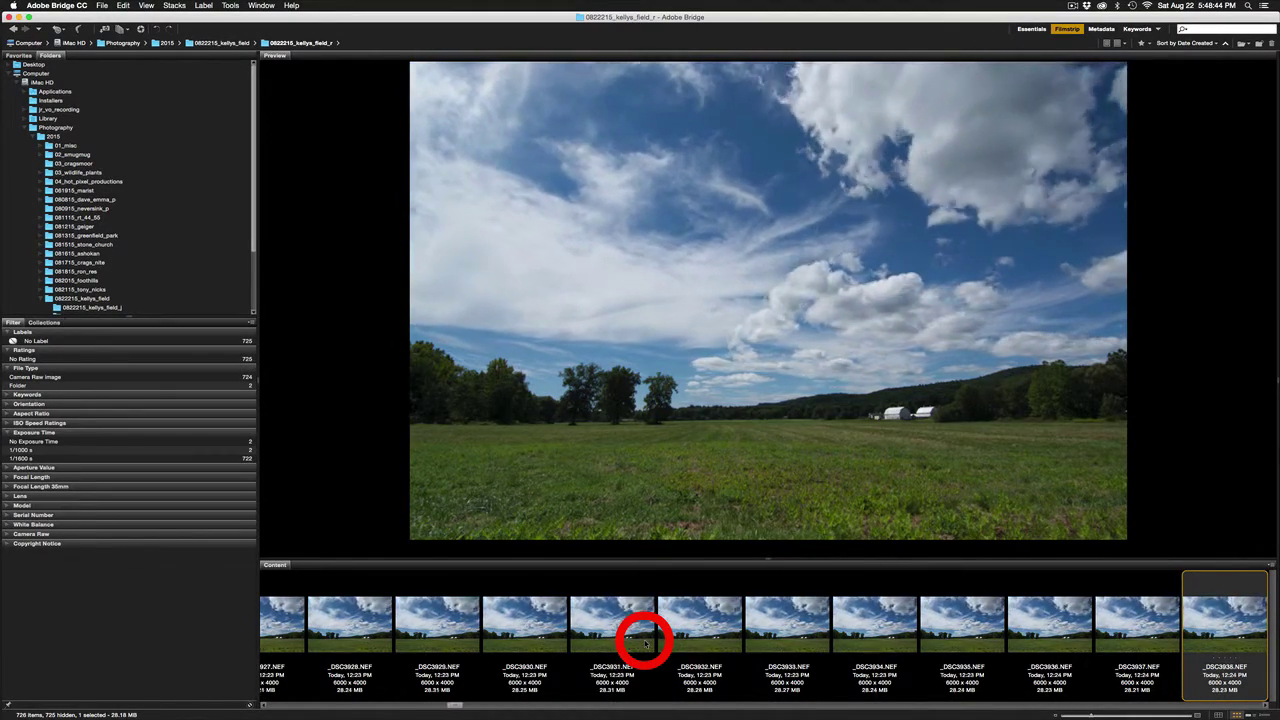
Step: Advance frame by frame through the sequence from _DSC3938.NEF to _DSC3971.NEF, examining the cloud movement in the preview
key("Right")
key("Right")
key("Right")
key("Right")
key("Right")
key("Right")
key("Right")
key("Right")
key("Right")
key("Right")
key("Right")
key("Right")
key("Right")
key("Right")
key("Right")
key("Right")
key("Right")
key("Right")
key("Right")
key("Right")
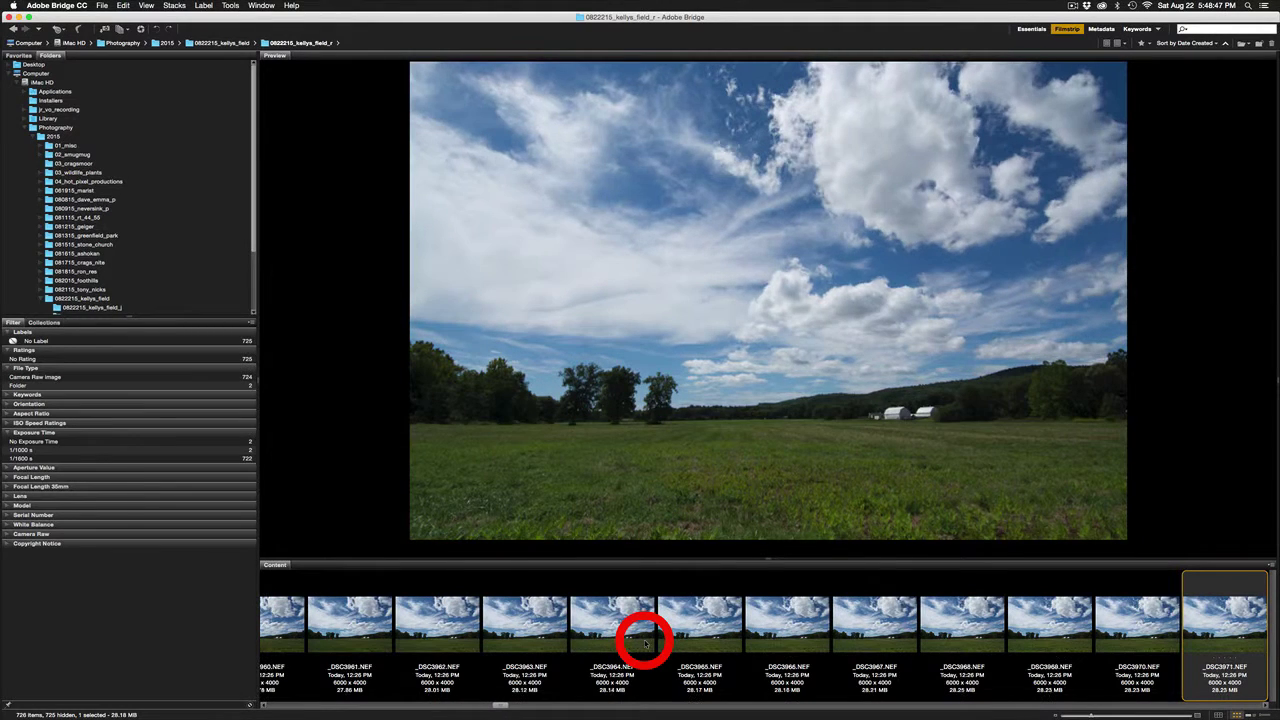
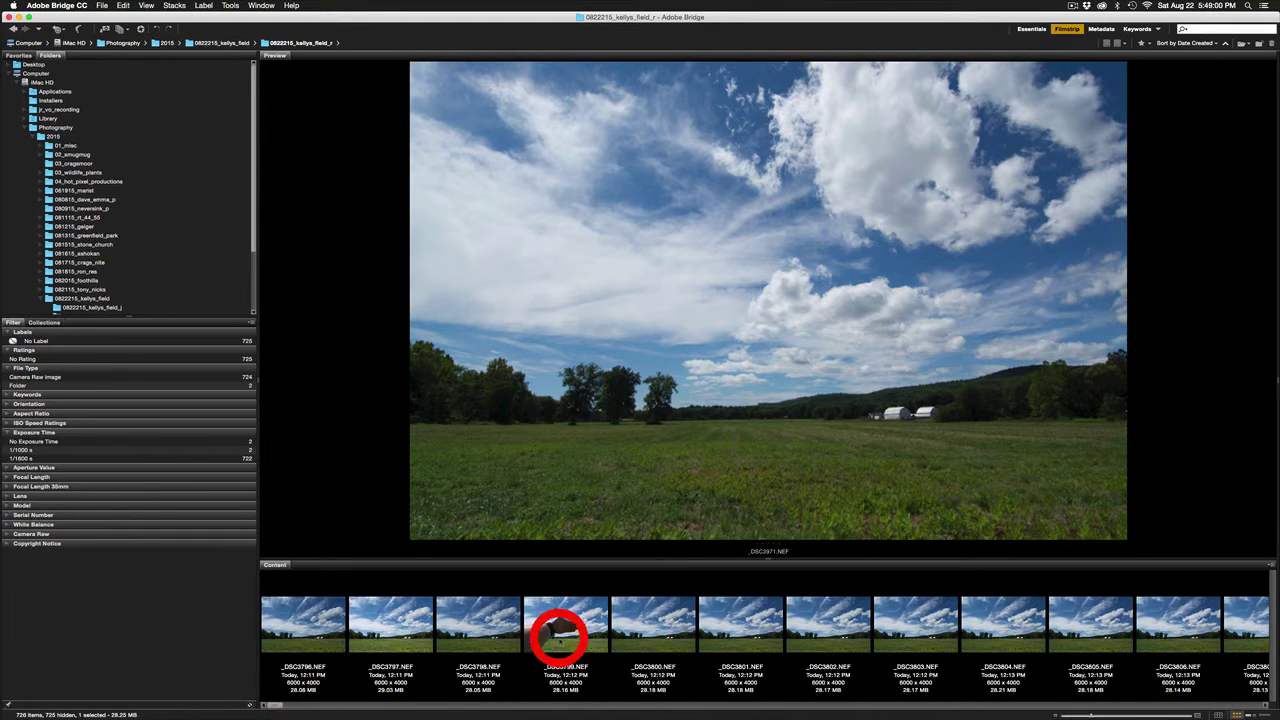
Step: Select all sequence frames from _DSC3800.NEF to _DSC4519.NEF and open them together in Camera Raw
left_click(644, 617)
left_click_drag(262, 705, 1266, 705)
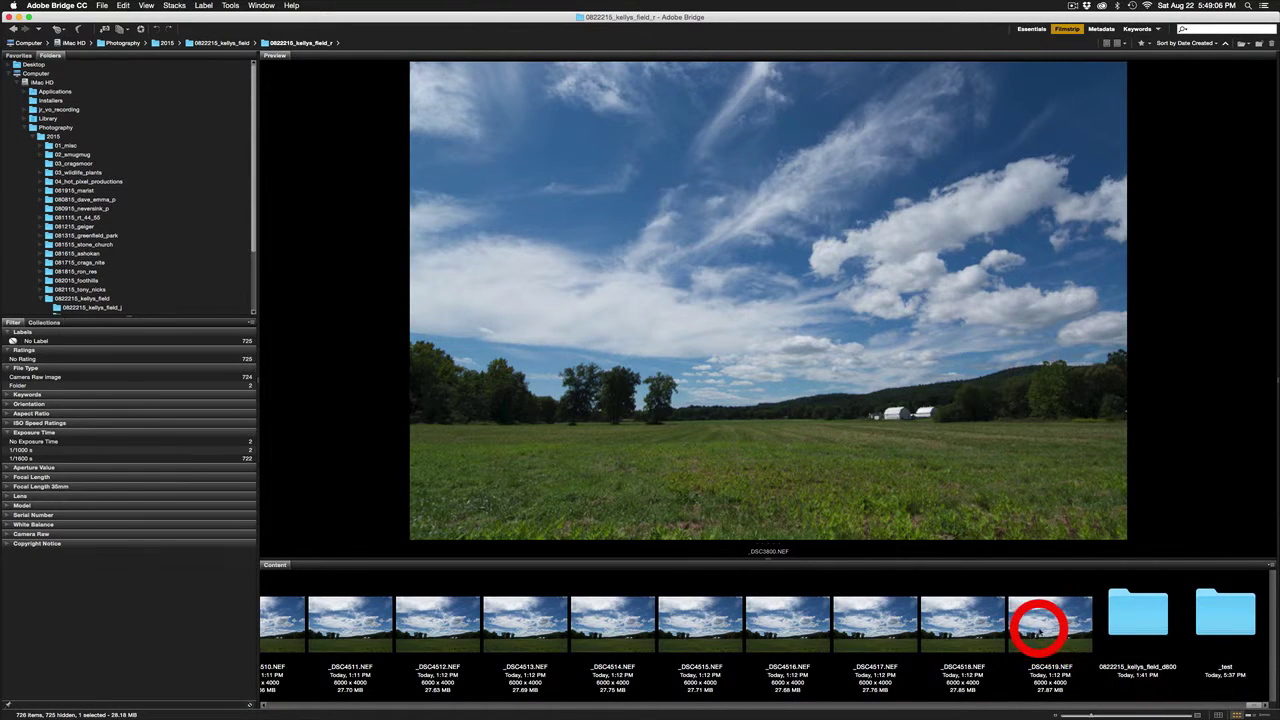
left_click(1031, 627, "shift")
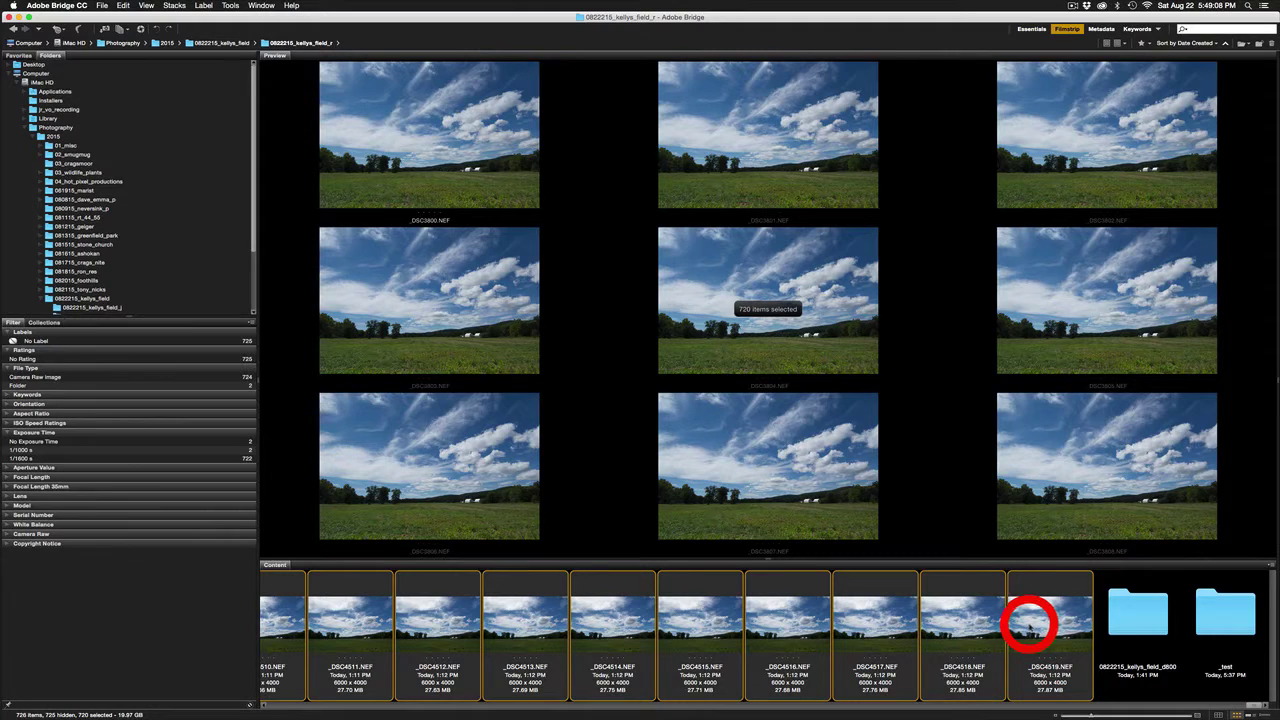
double_click(347, 624)
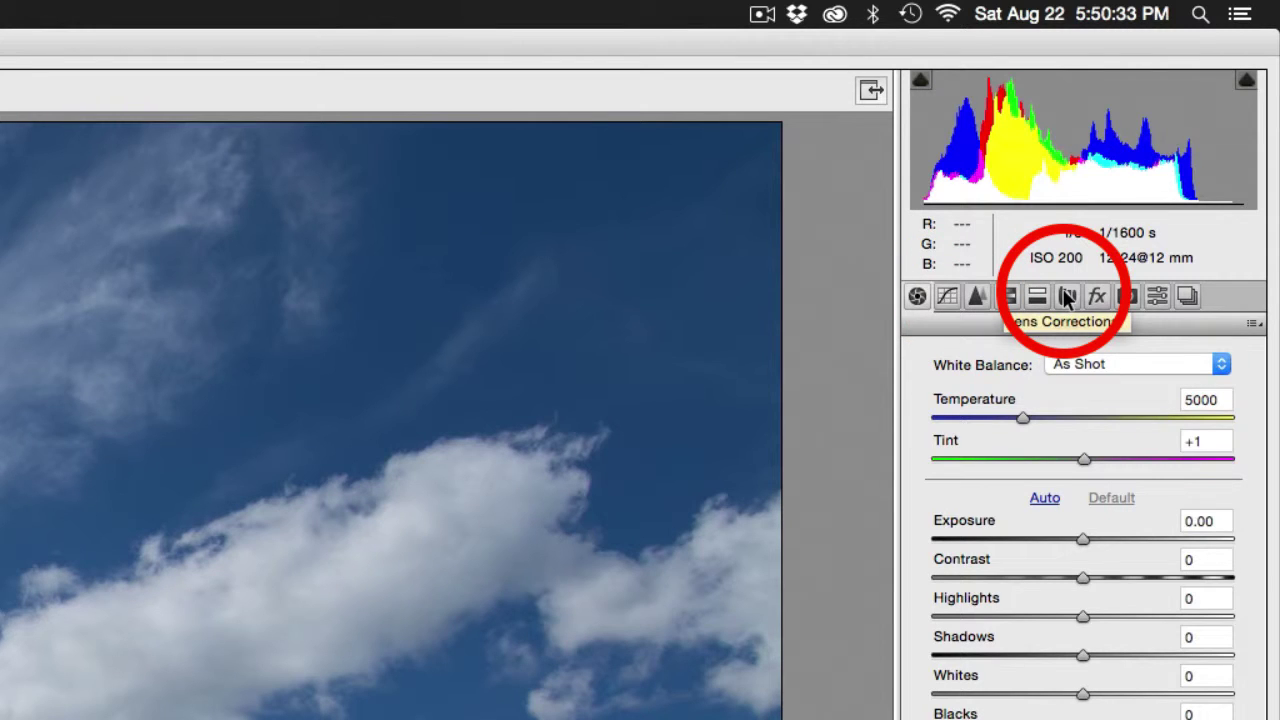
Step: Examine the Profile, Color and Manual options of Camera Raw's Lens Corrections
left_click(1066, 298)
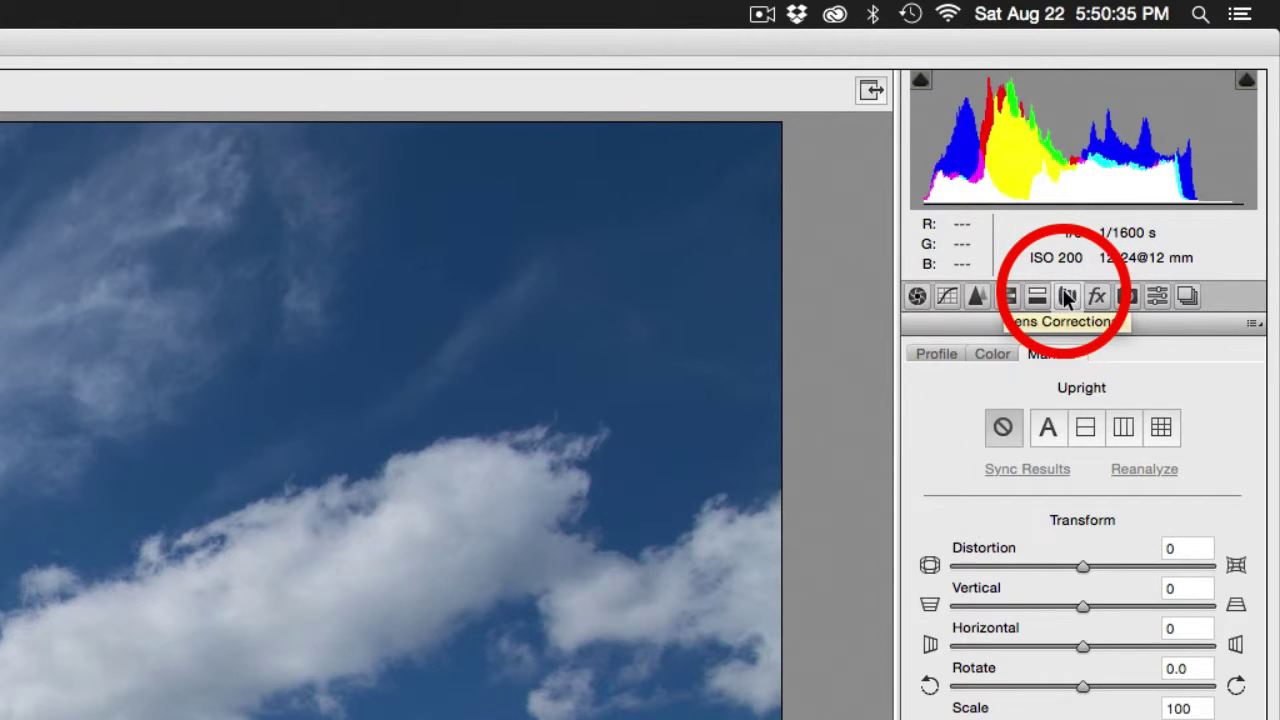
left_click(945, 354)
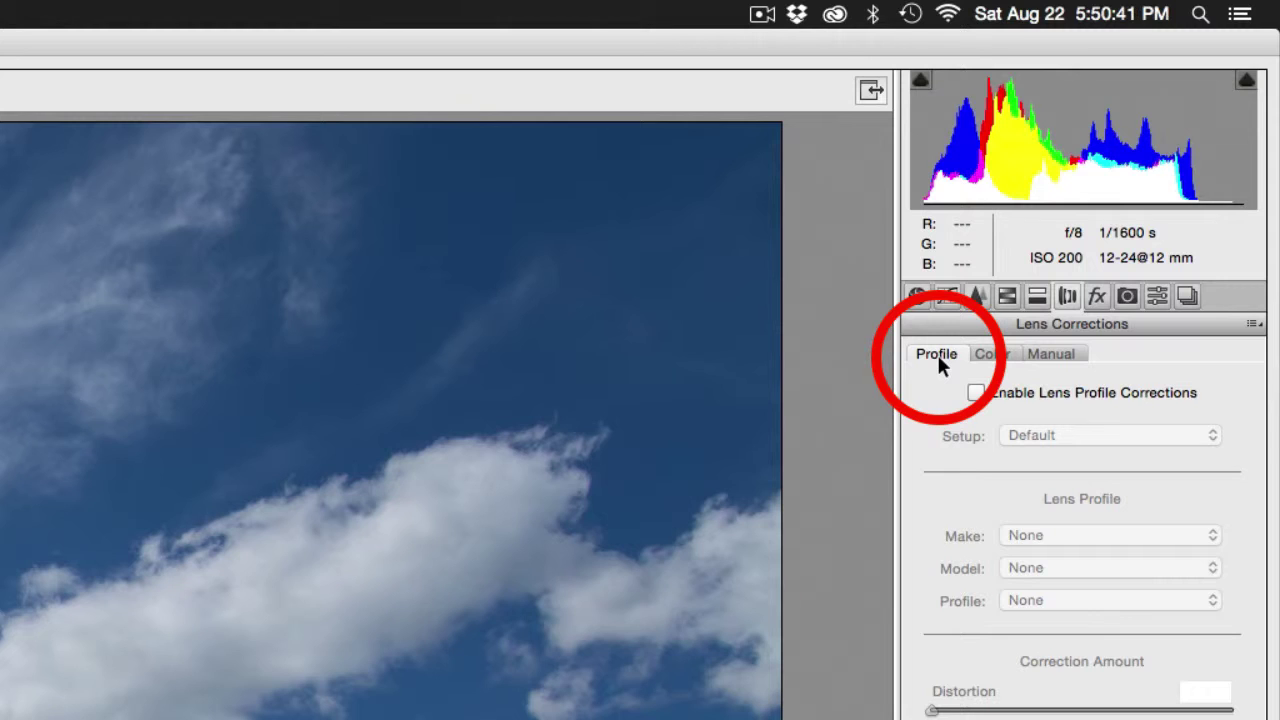
left_click(995, 355)
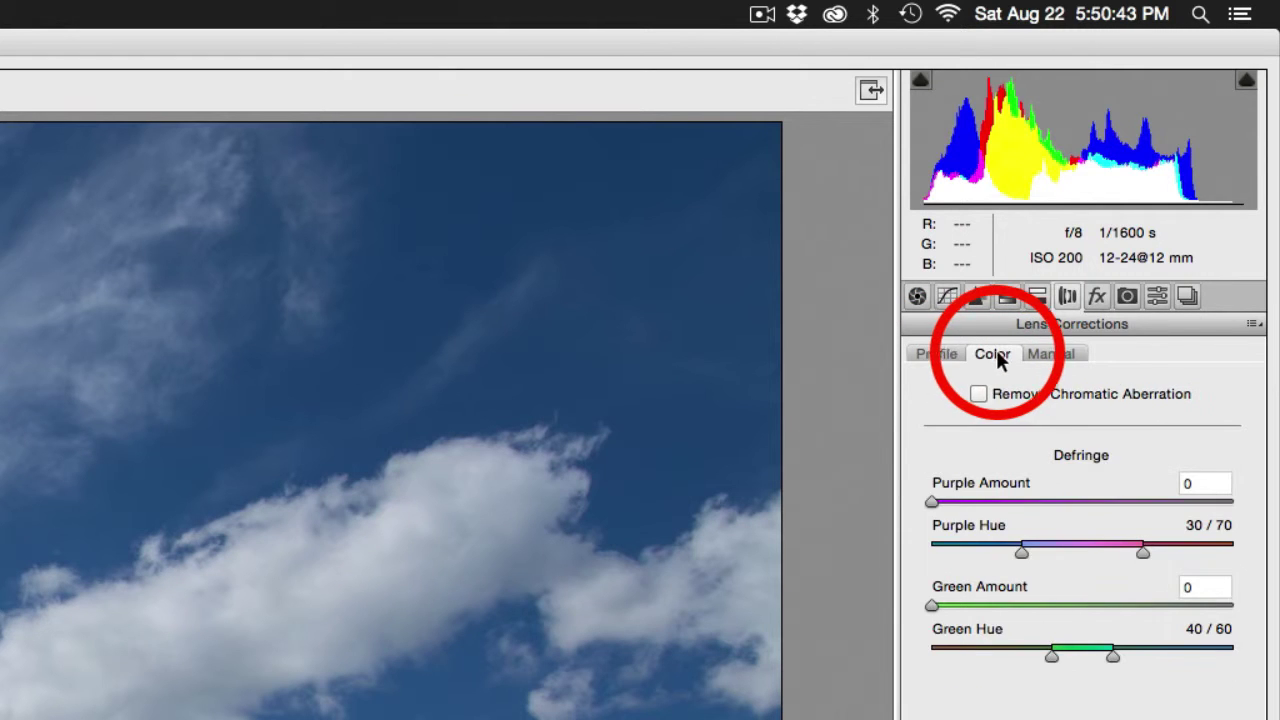
left_click(1066, 356)
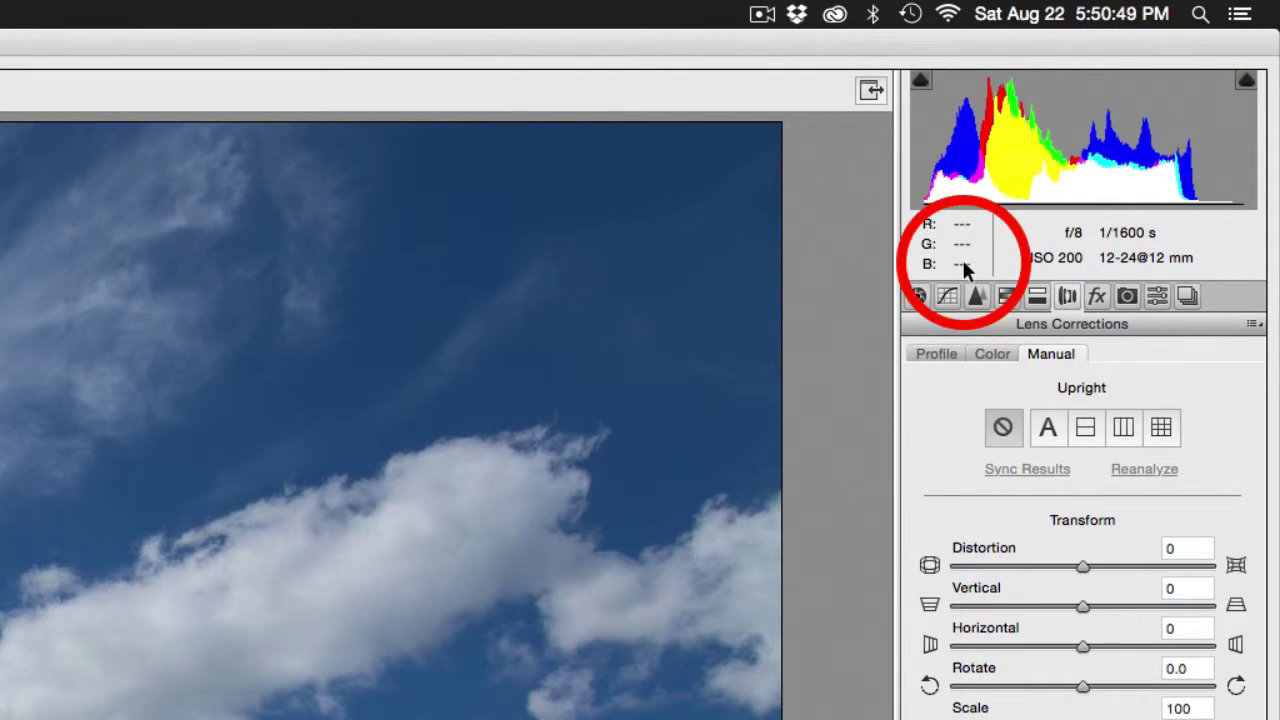
Step: Enable lens profile corrections on _DSC3800.NEF, comparing the image with and without them, and enable Remove Chromatic Aberration
left_click(931, 355)
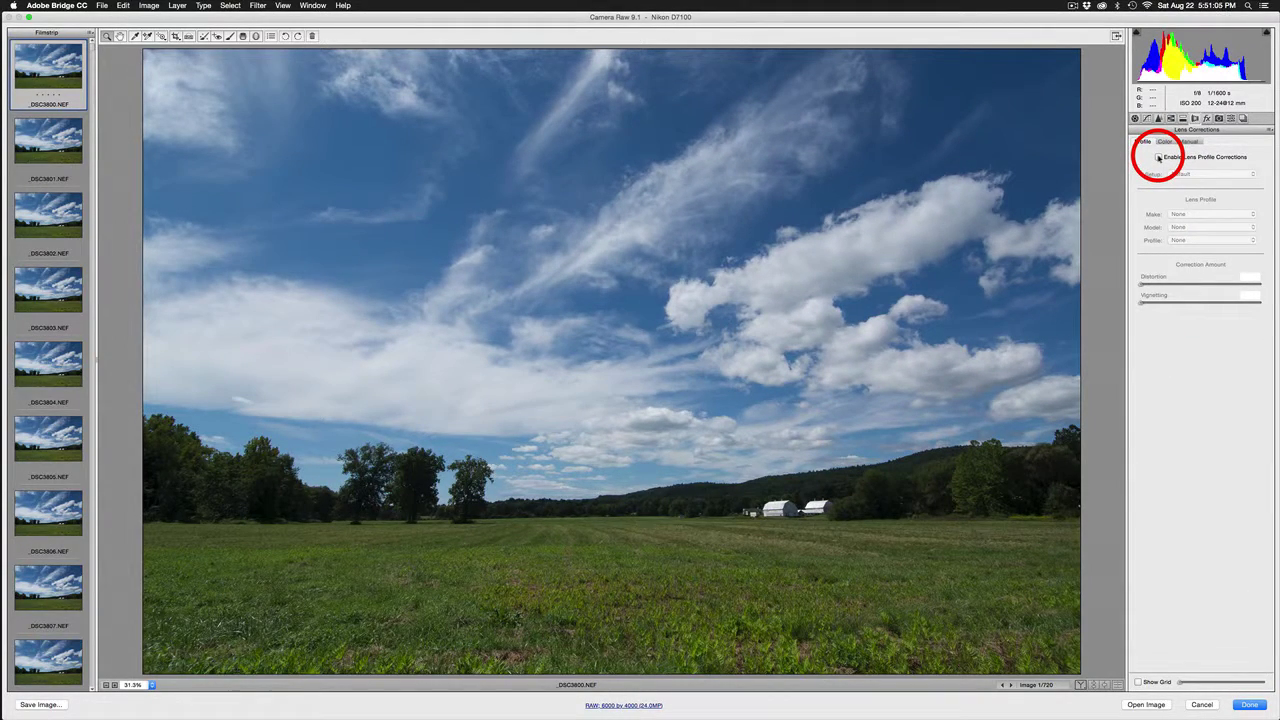
left_click(1158, 157)
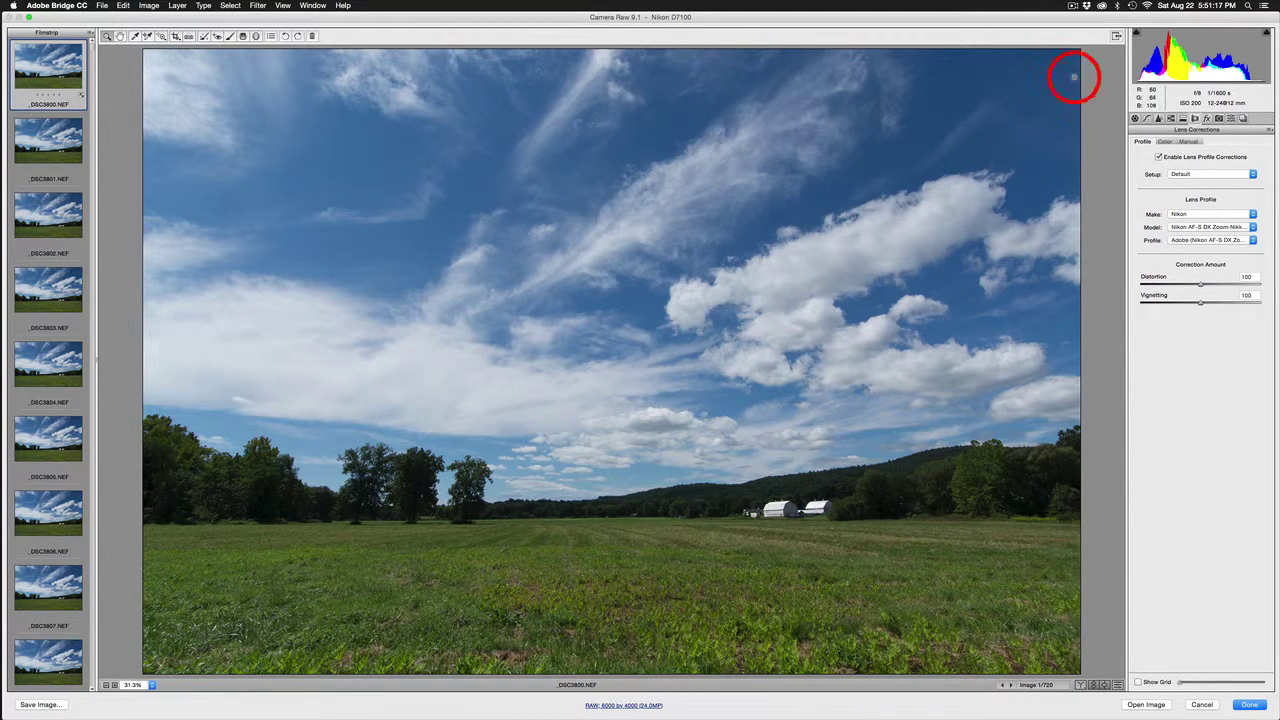
left_click(1158, 158)
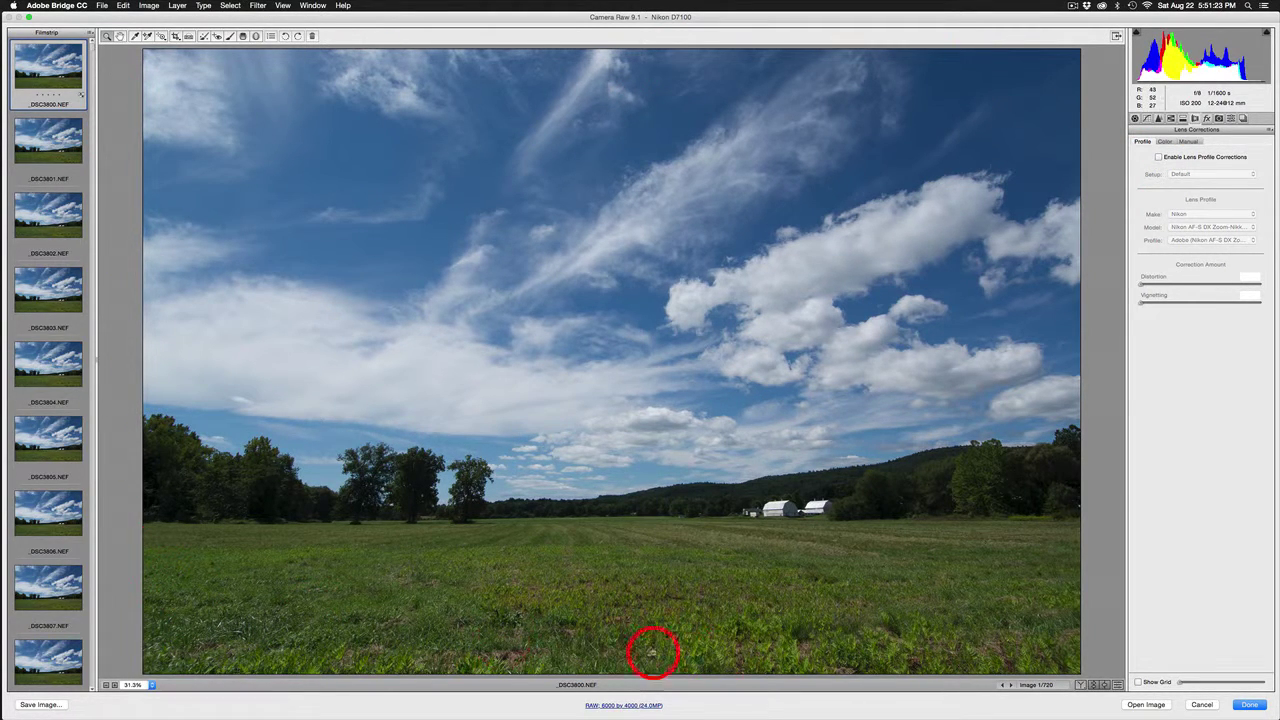
left_click(1158, 158)
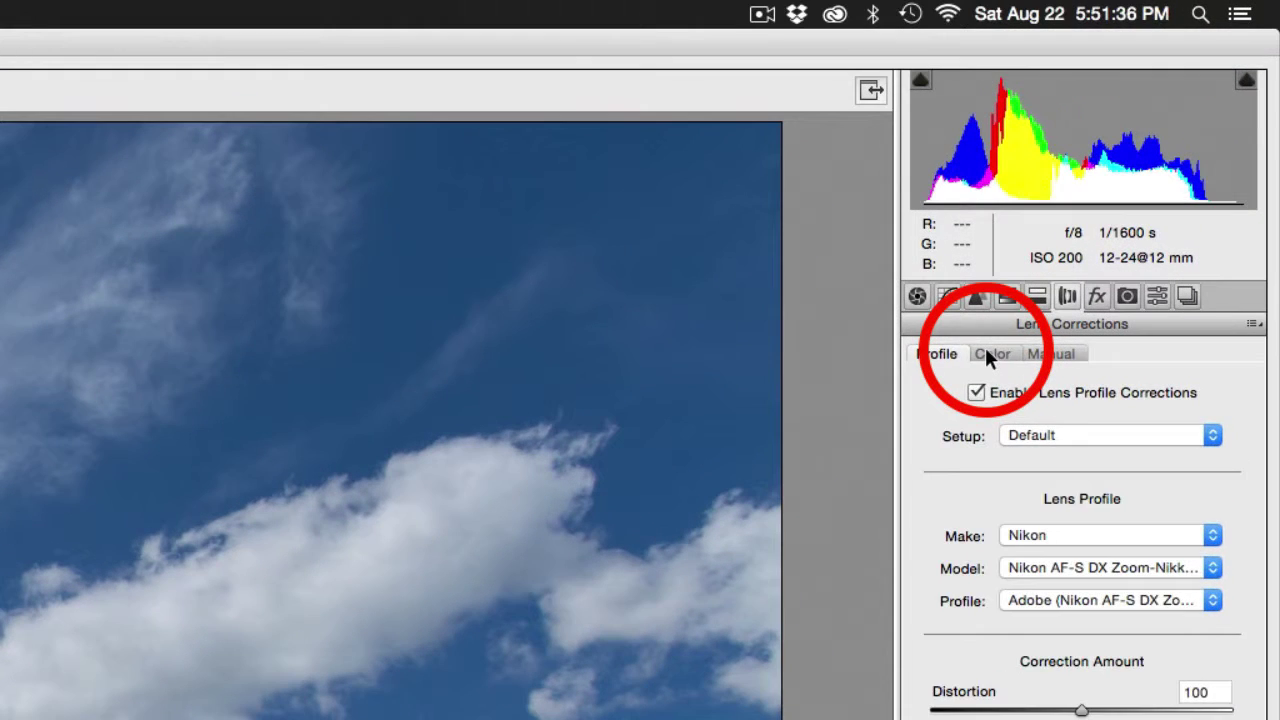
left_click(1165, 141)
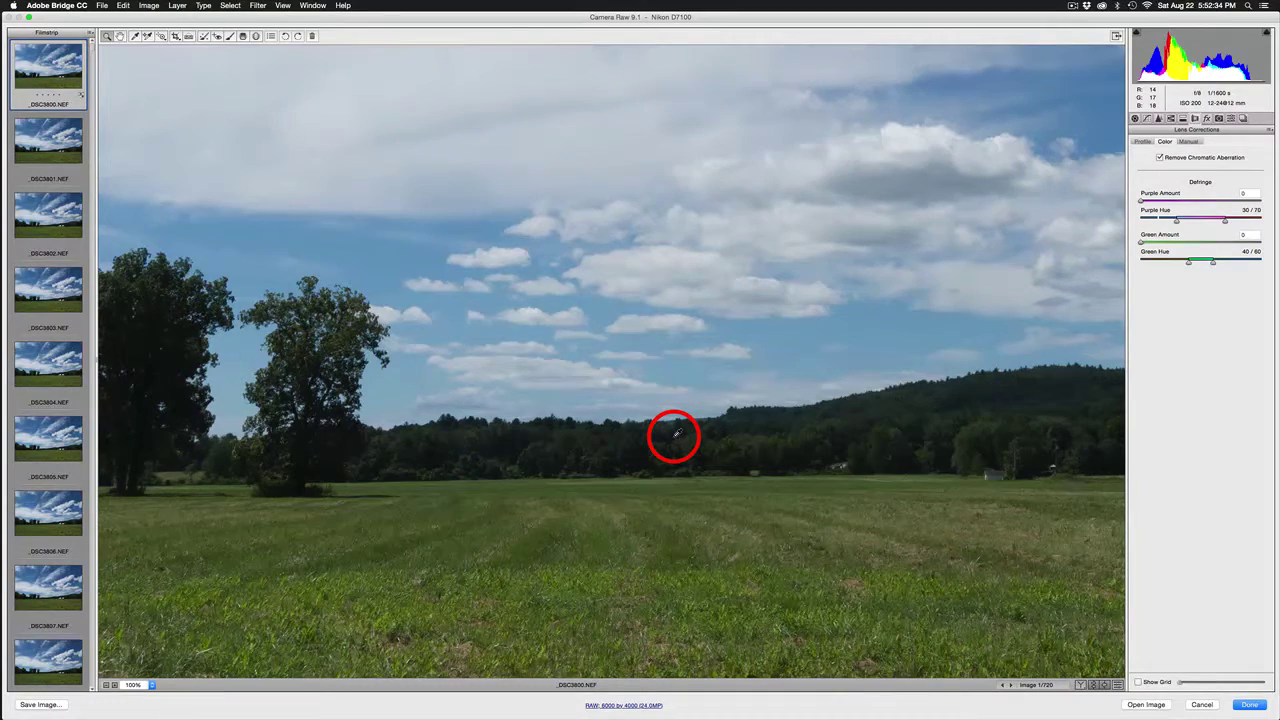
key("super+0")
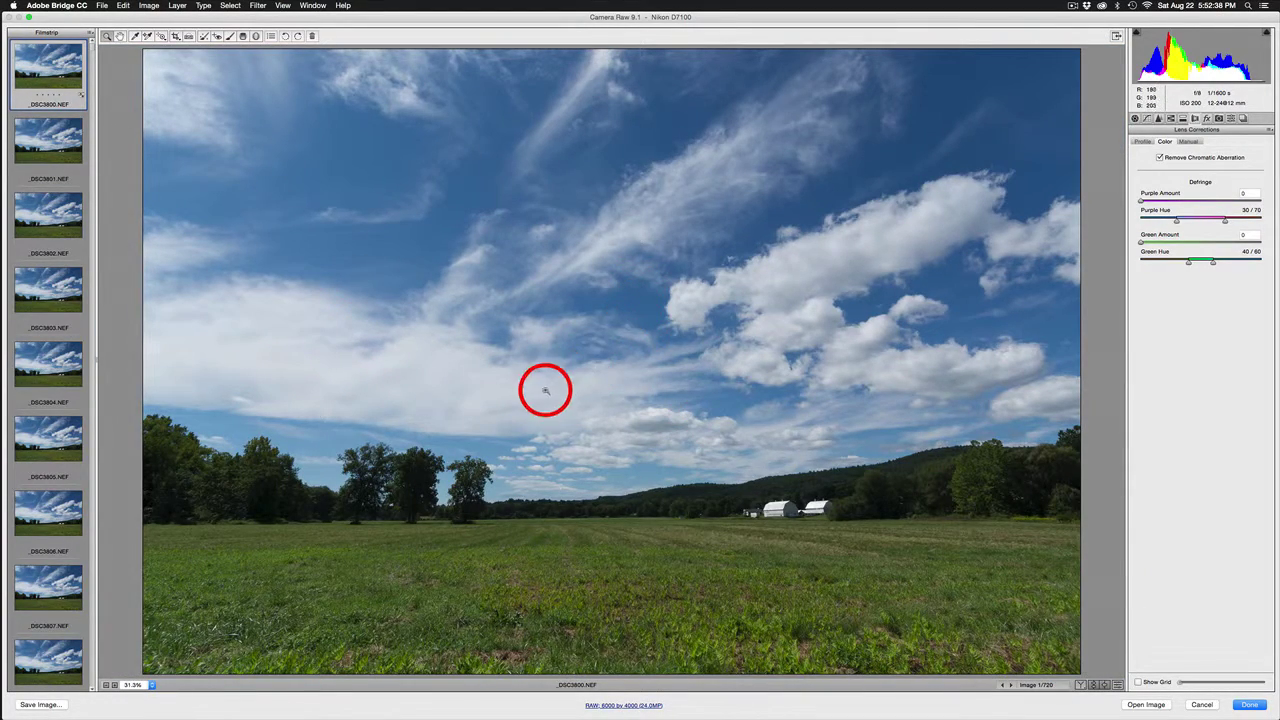
Step: Check the highlights on the last frame, _DSC4519.NEF, and set Highlights to -64 on the first frame, _DSC3800.NEF
left_click_drag(90, 45, 100, 706)
left_click(36, 642)
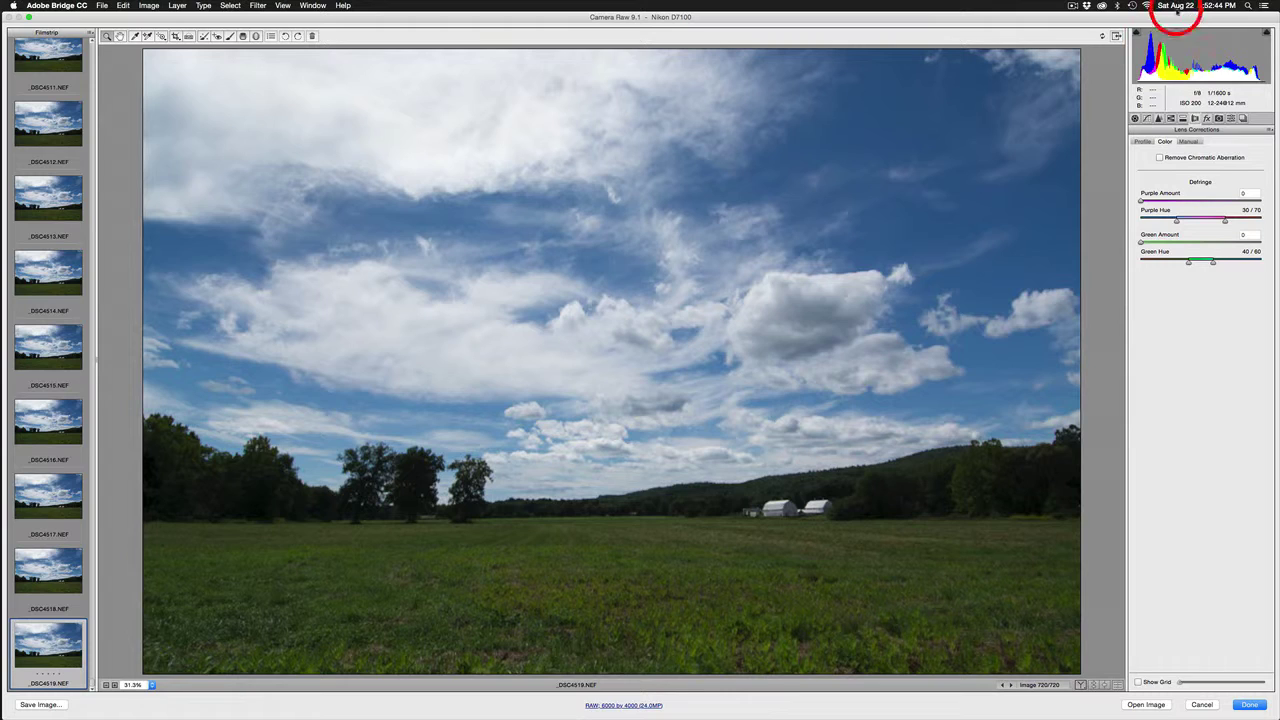
left_click(1135, 118)
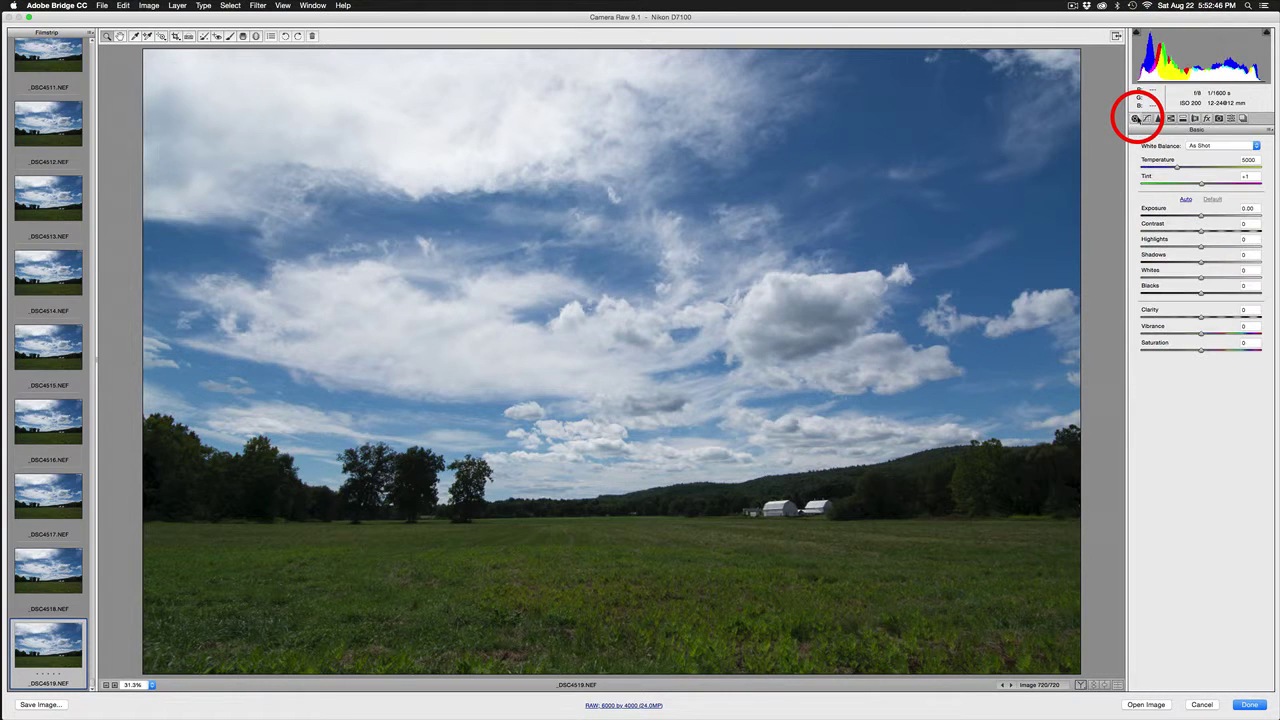
left_click(1201, 247)
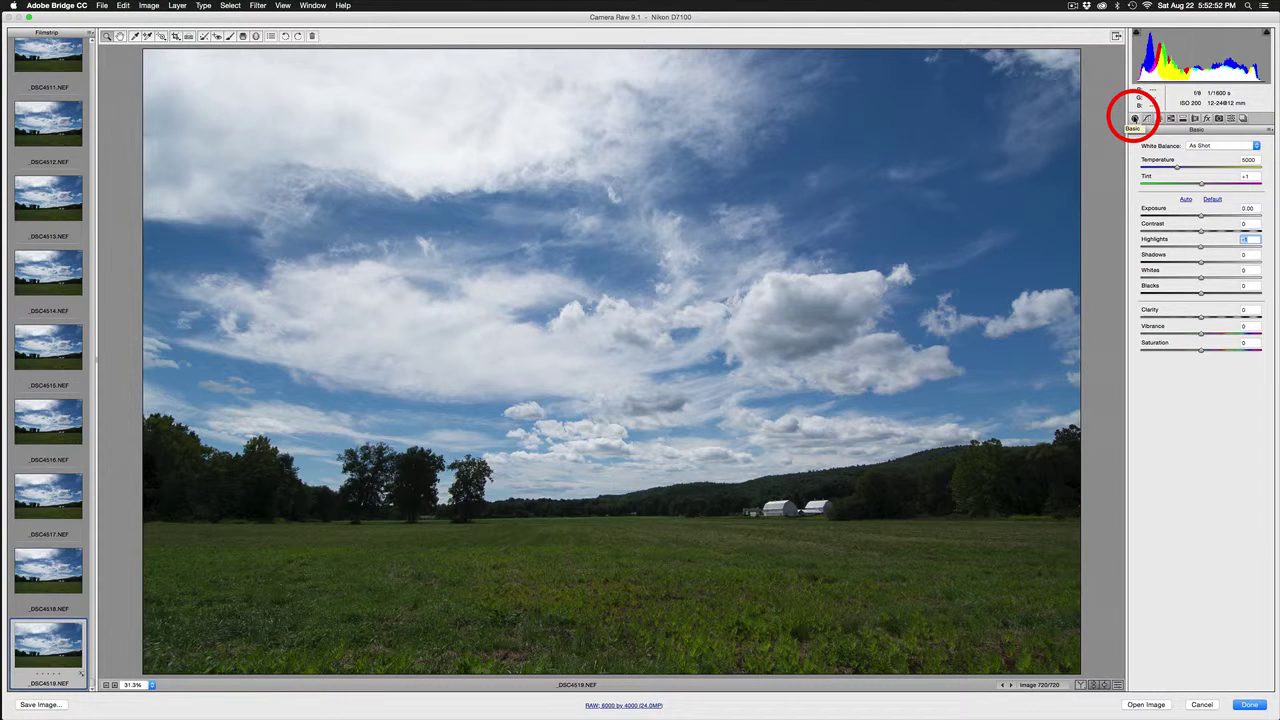
left_click(1198, 248)
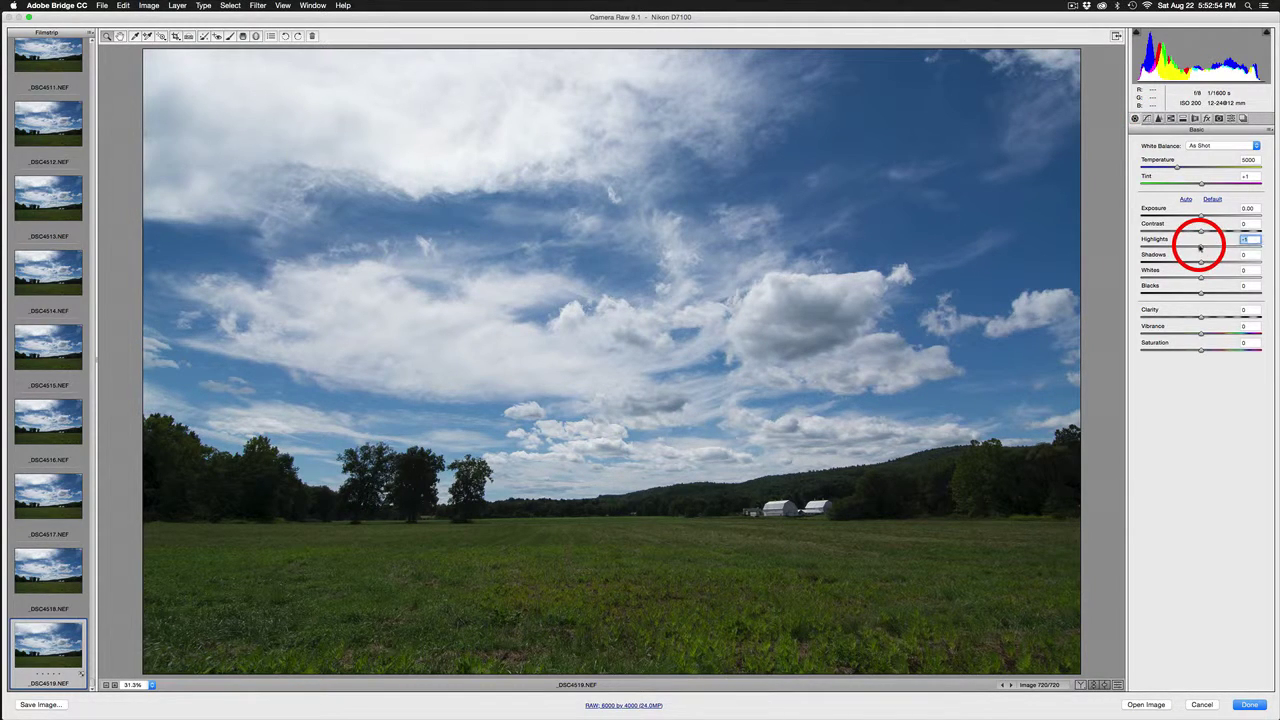
left_click_drag(1197, 248, 1162, 247)
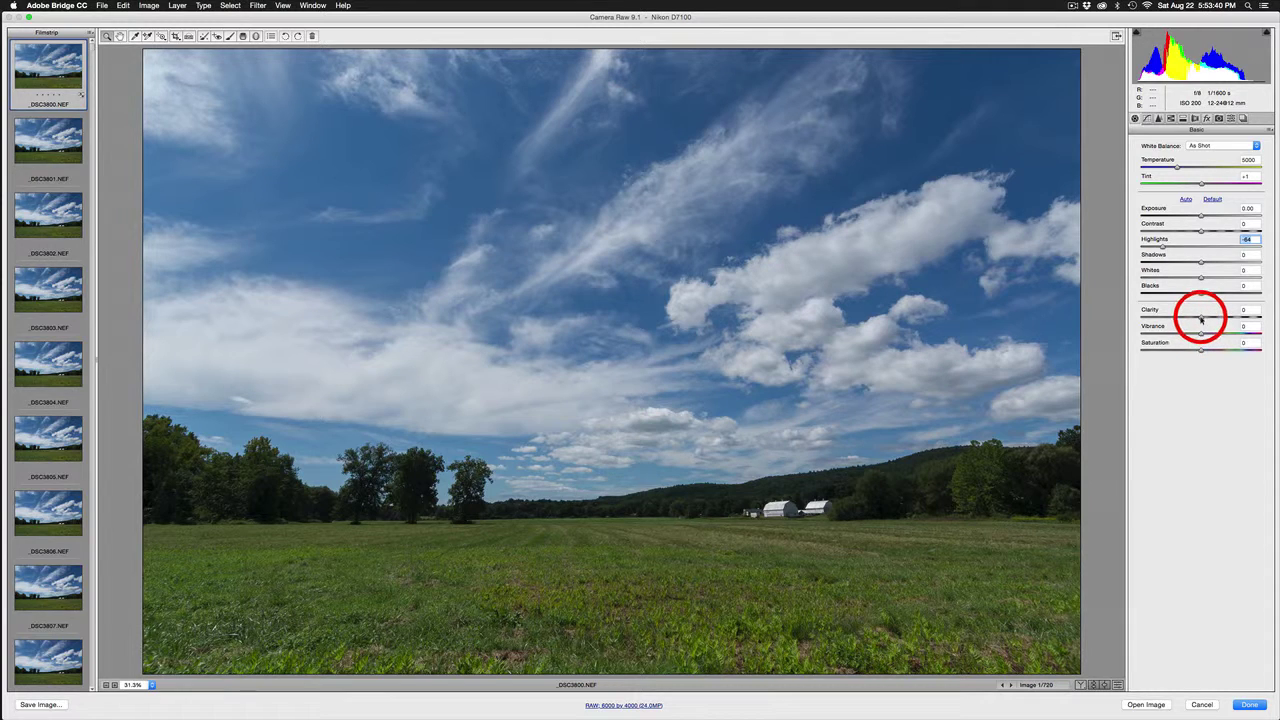
Step: Set Clarity to +10, Vibrance to +10 and Contrast to +11 on _DSC3800.NEF, trying a Temperature of 4400 and resetting it to 5000
left_click_drag(1201, 317, 1203, 334)
key("Tab")
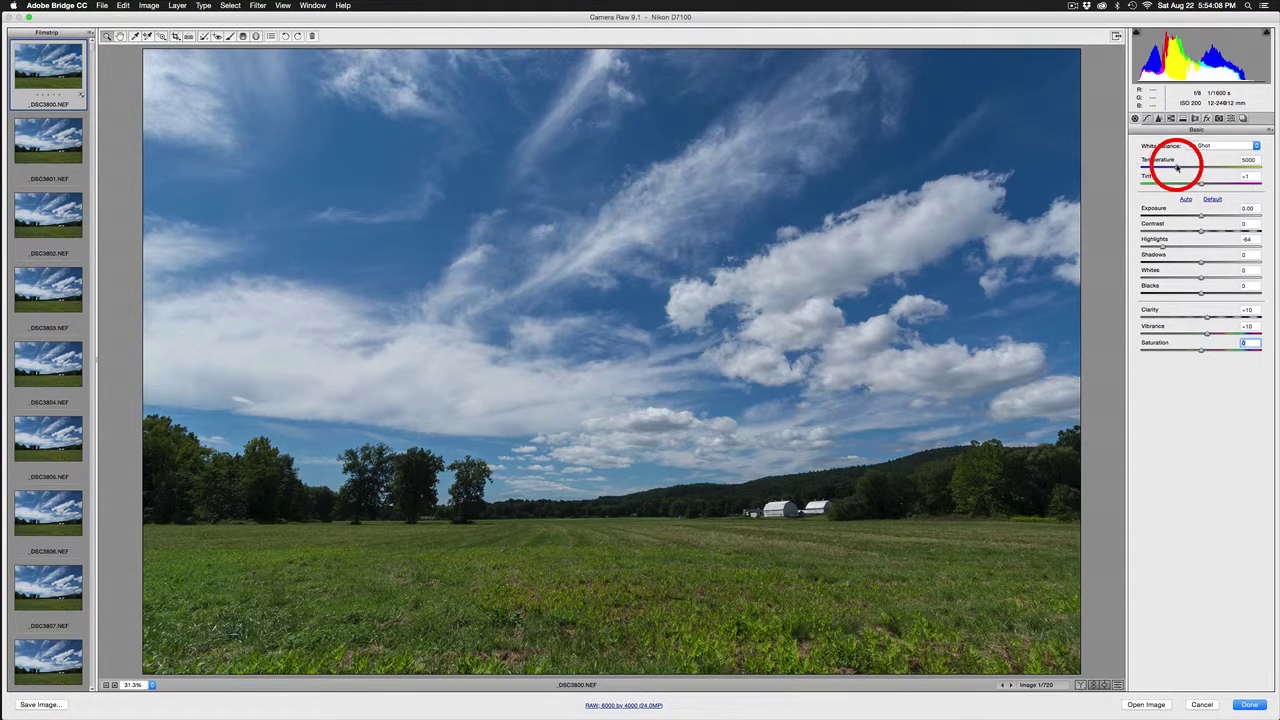
left_click_drag(1177, 168, 1169, 171)
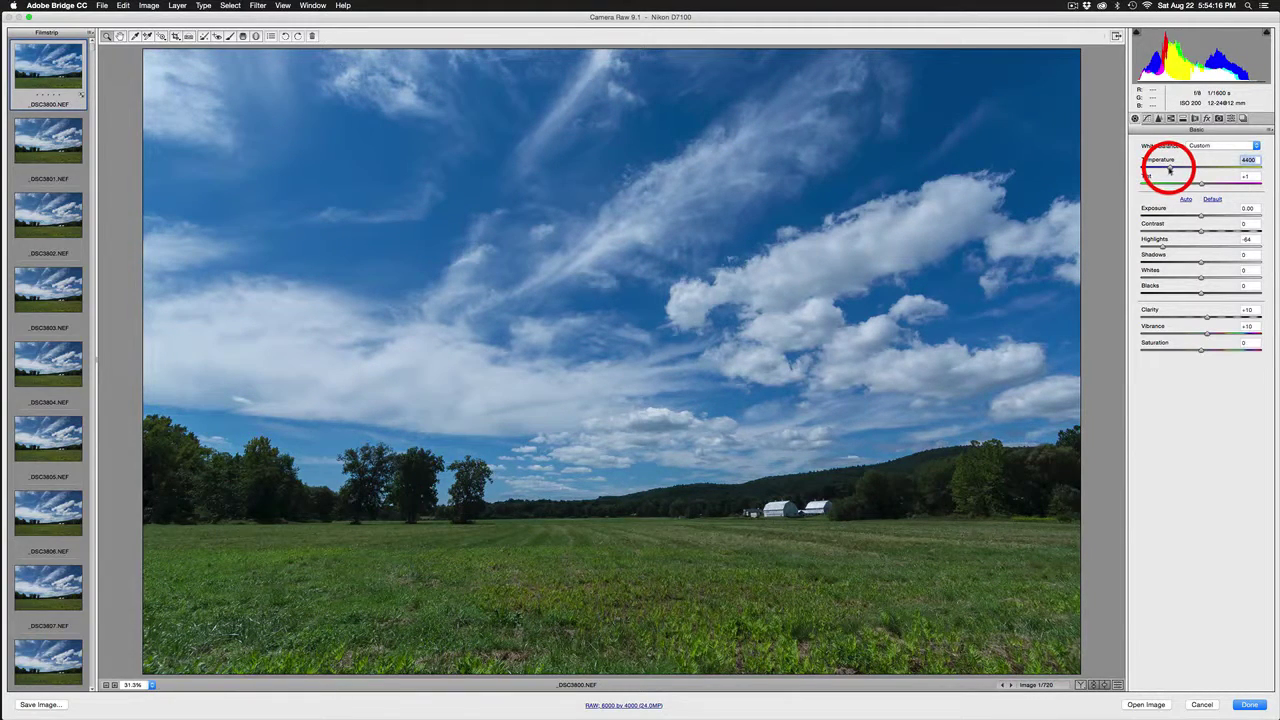
double_click(1170, 169)
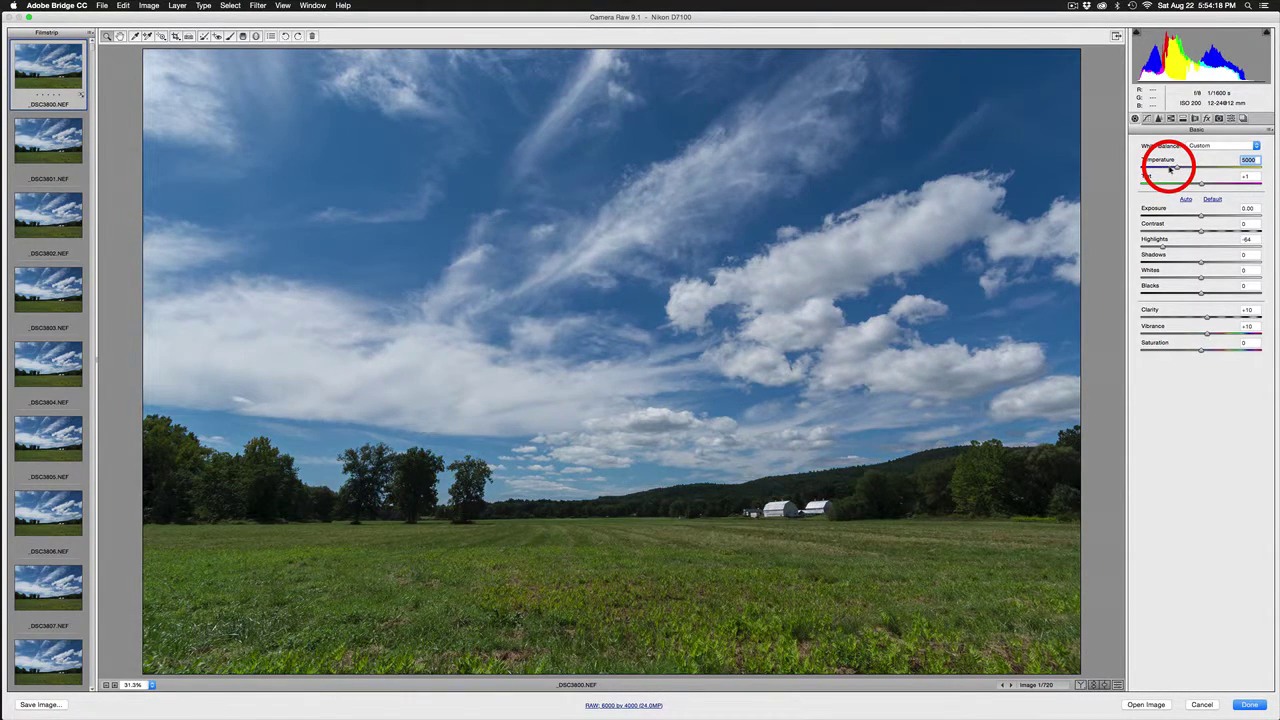
left_click_drag(1202, 232, 1210, 232)
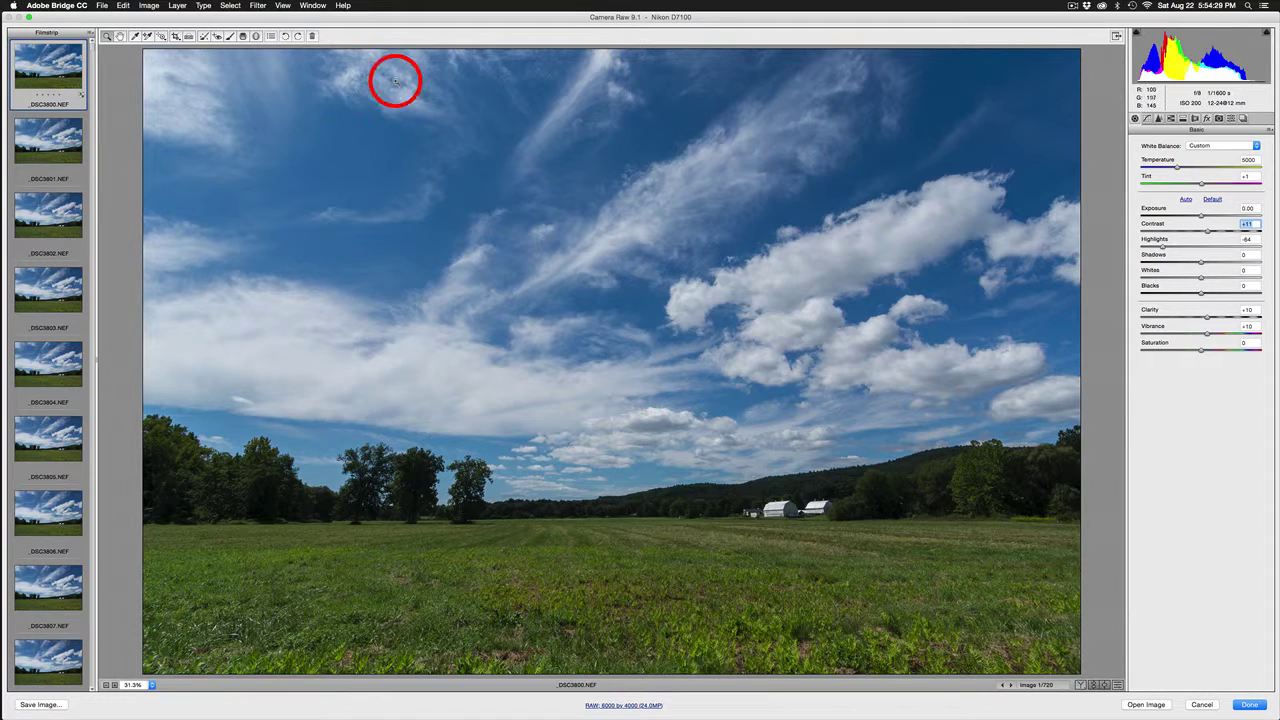
Step: Synchronize the settings of _DSC3800.NEF across all frames in the filmstrip, using the Everything subset
left_click(68, 68)
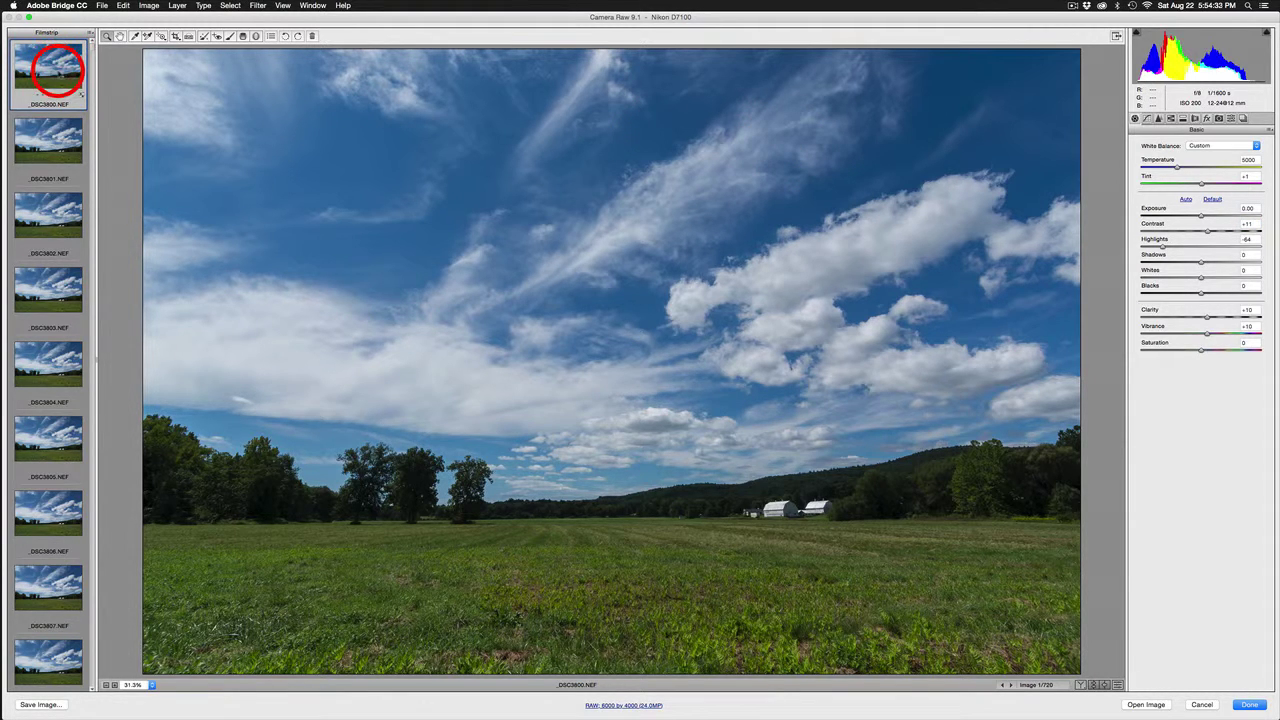
key("super+a")
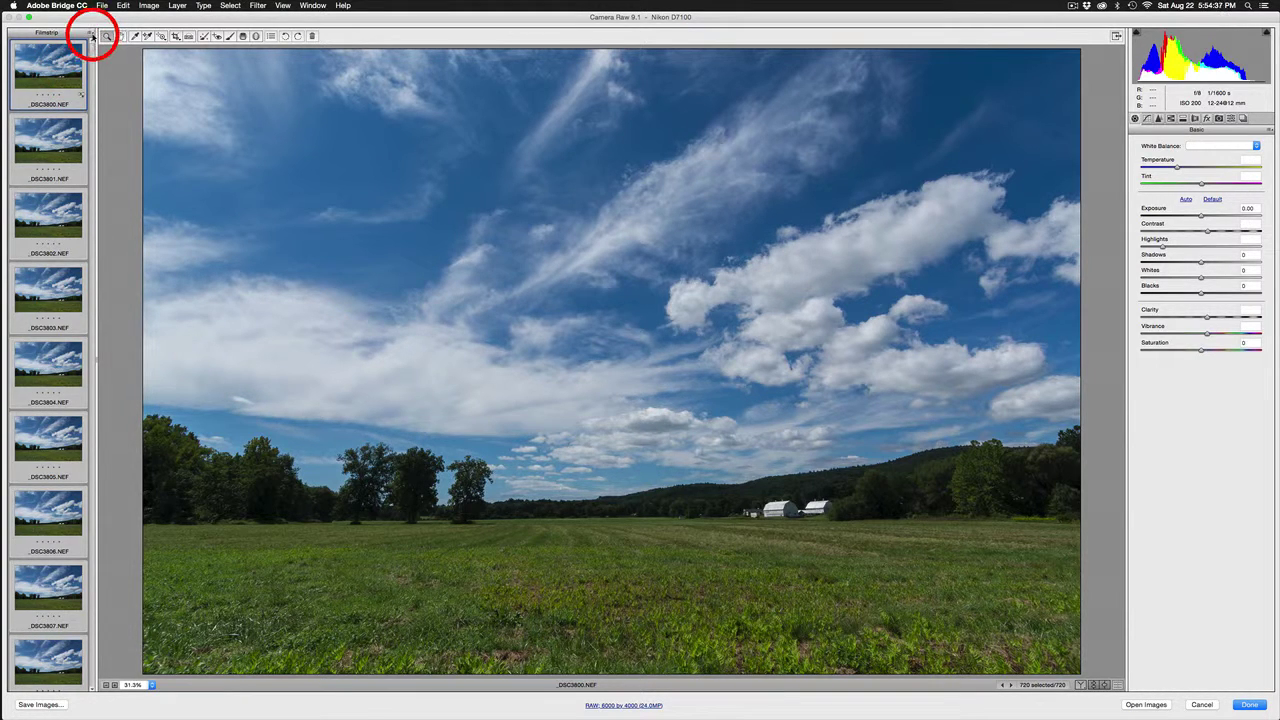
left_click(90, 35)
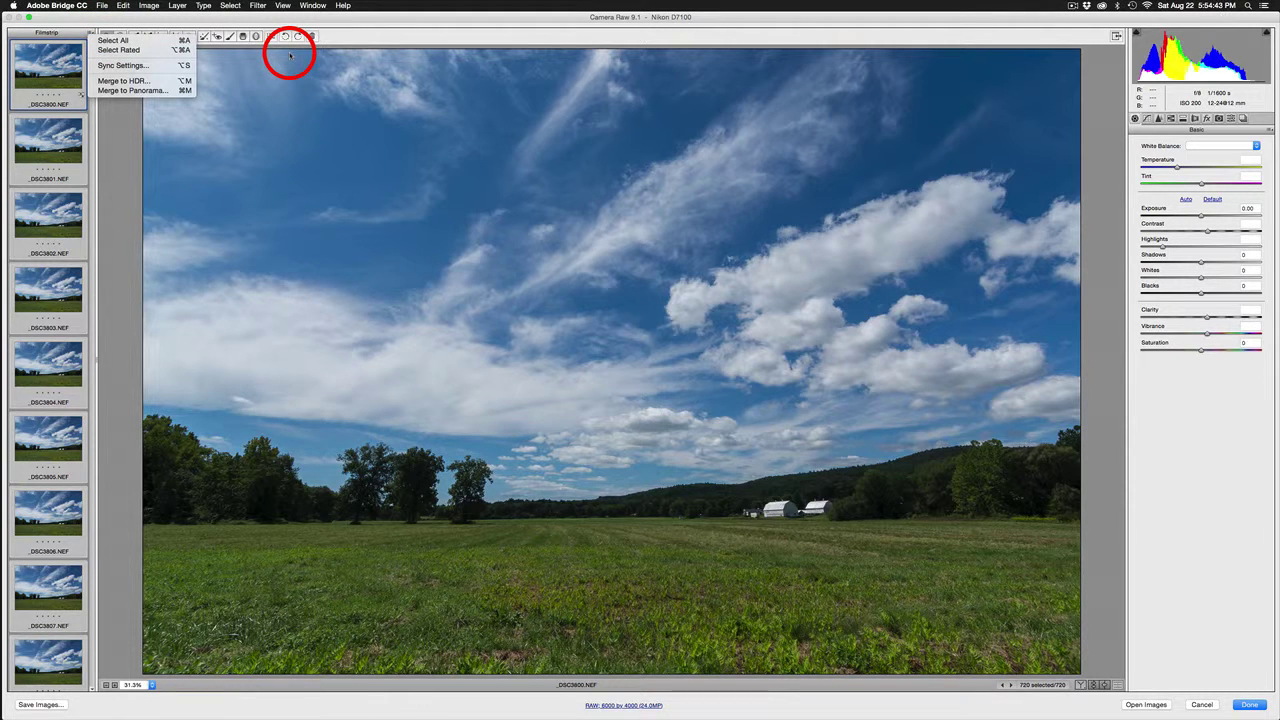
left_click(130, 68)
left_click(612, 153)
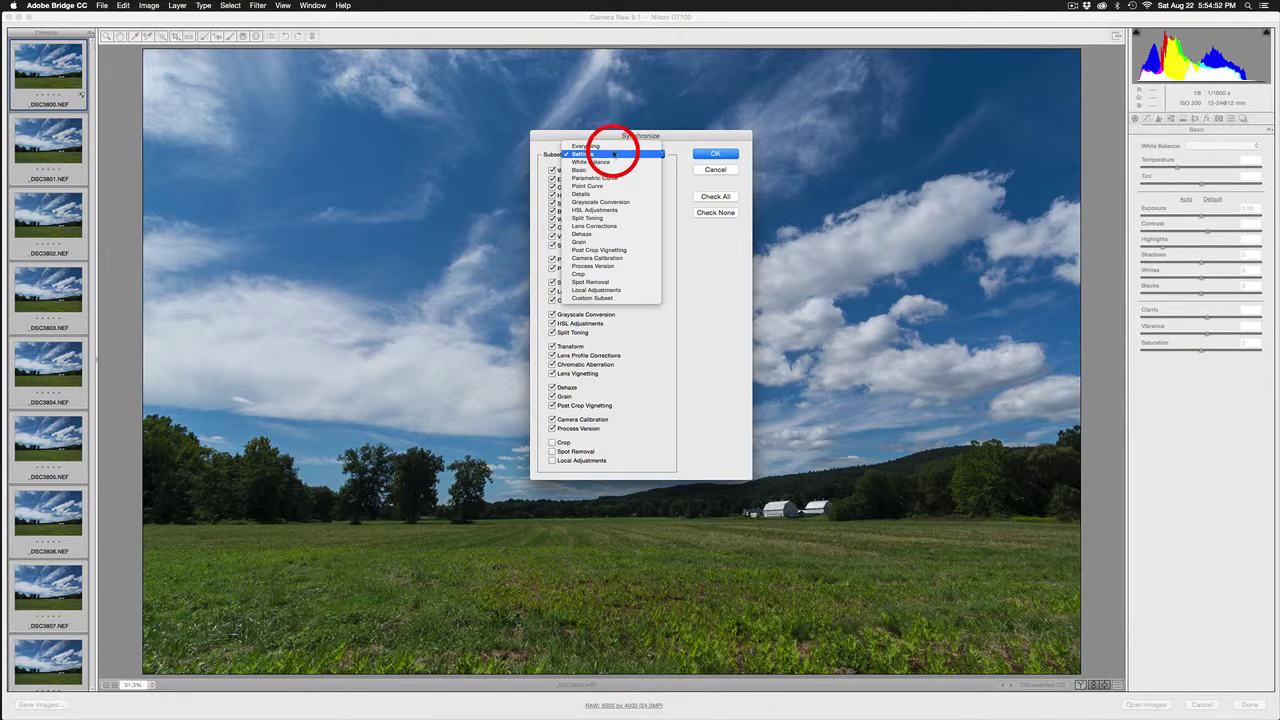
left_click(612, 147)
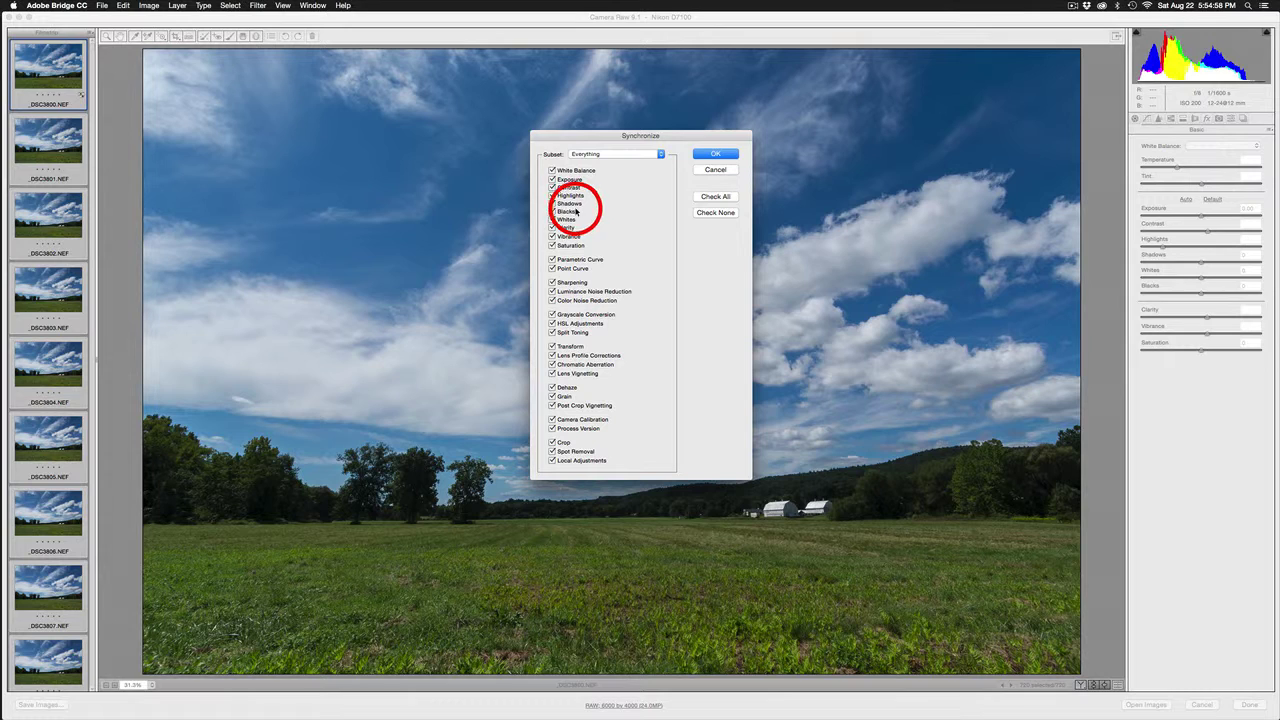
left_click(715, 155)
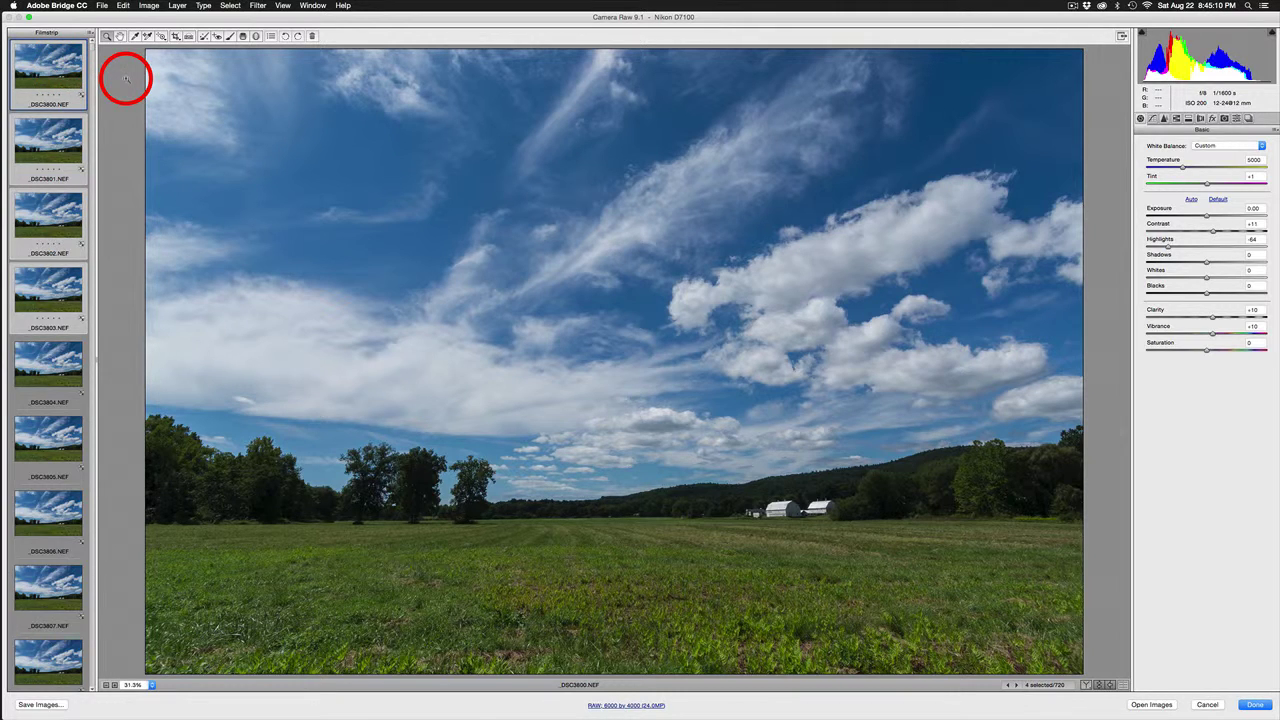
Step: Select all frames in the filmstrip, starting from _DSC3800.NEF, and open the save options for them
left_click(66, 66)
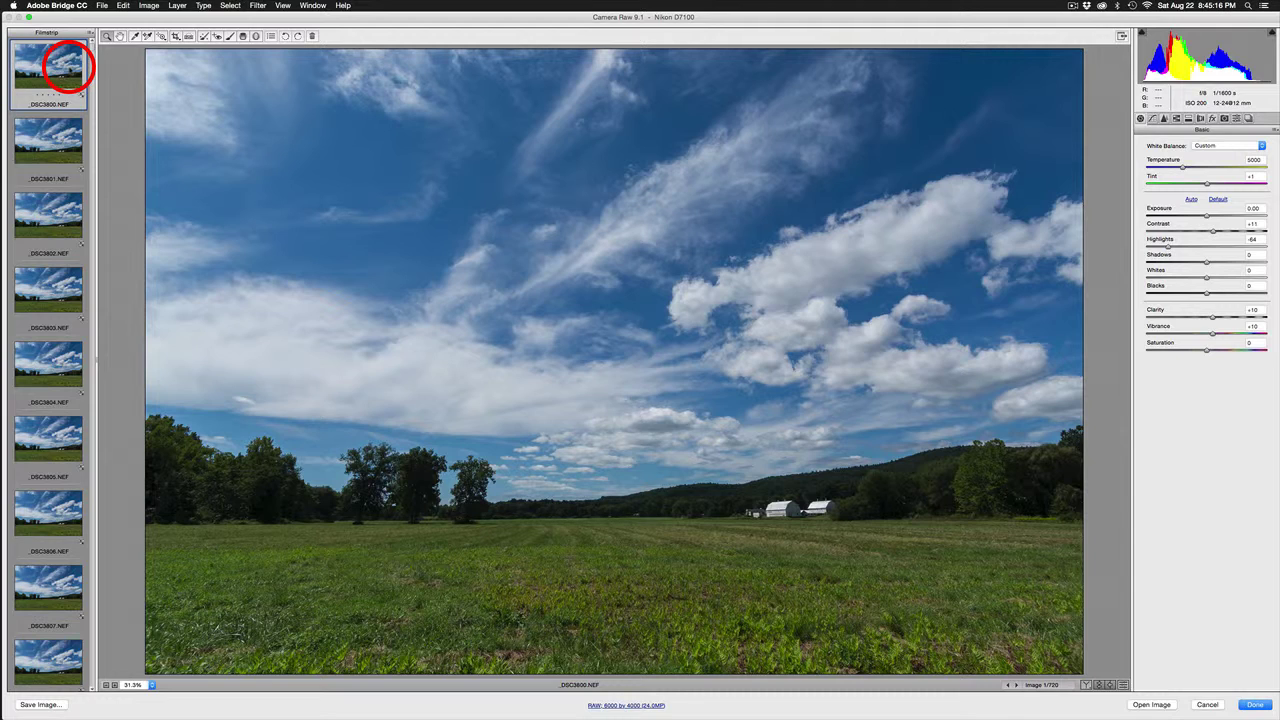
key("super+a")
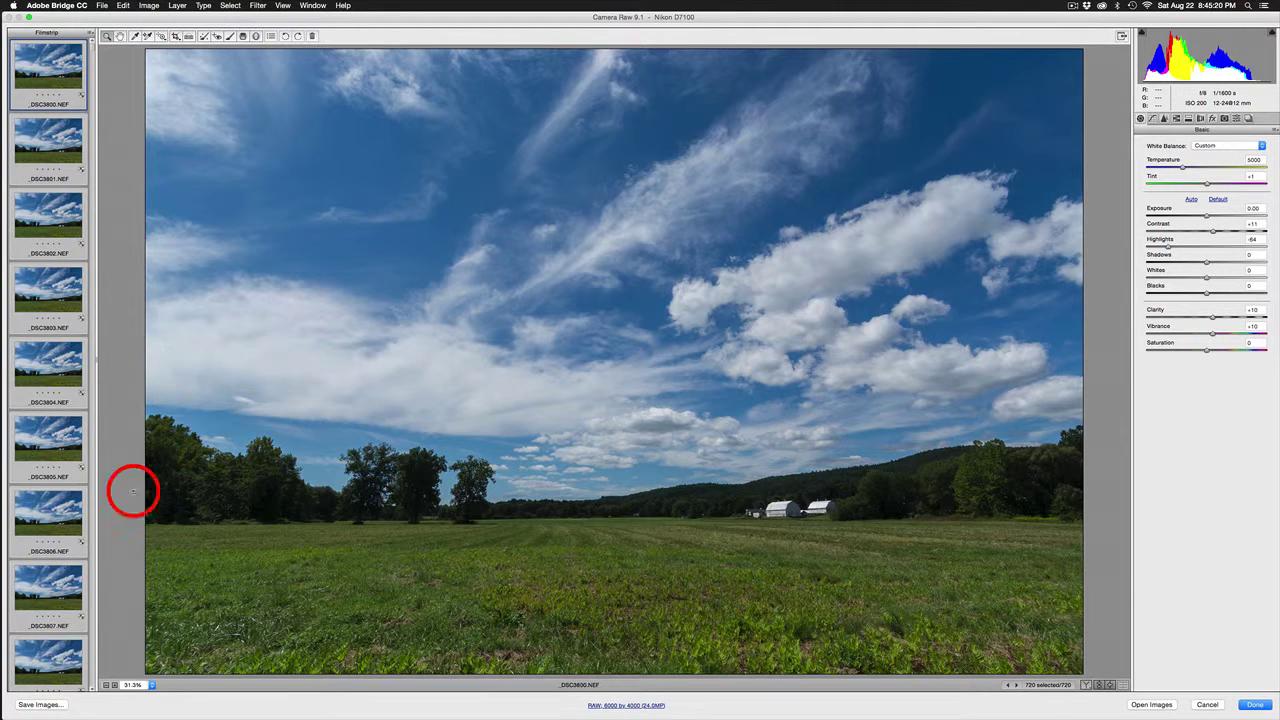
left_click(42, 705)
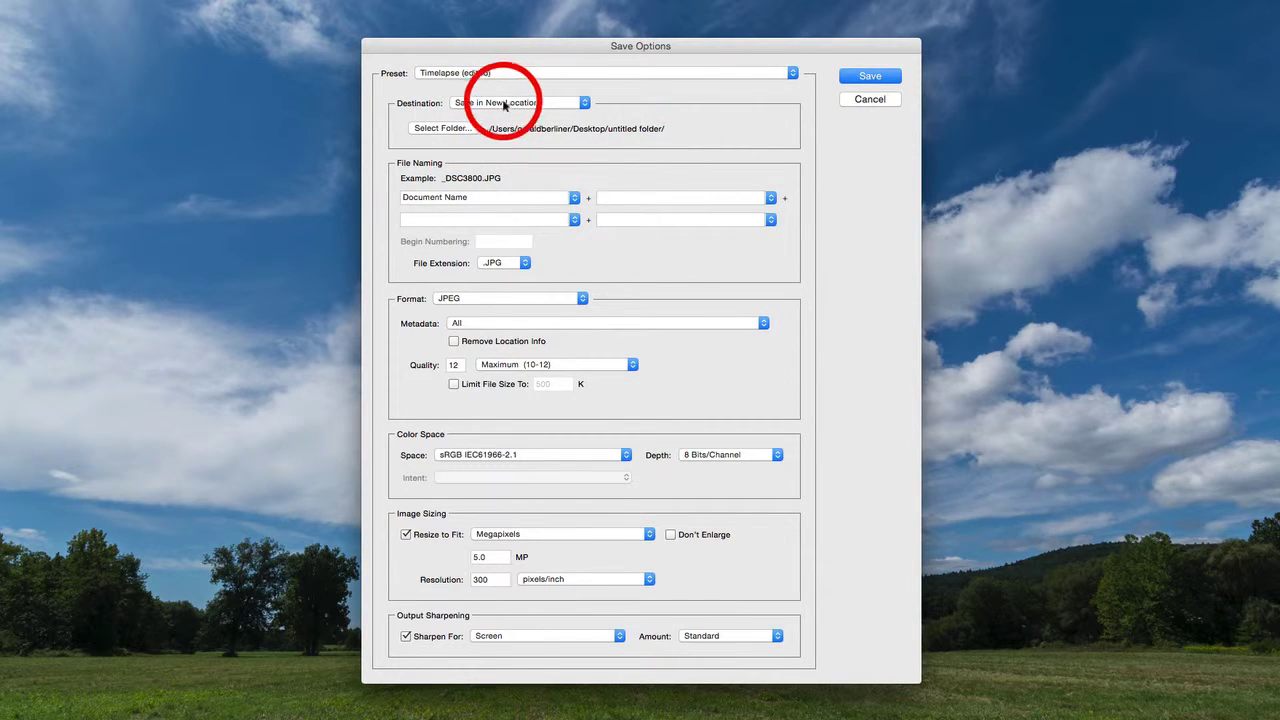
Step: Set the save destination to the 082215_kellys_field_image_sequence folder, found under 2015 in 0822215_kellys_field, inside 0822215_kellys_field_m
left_click(446, 131)
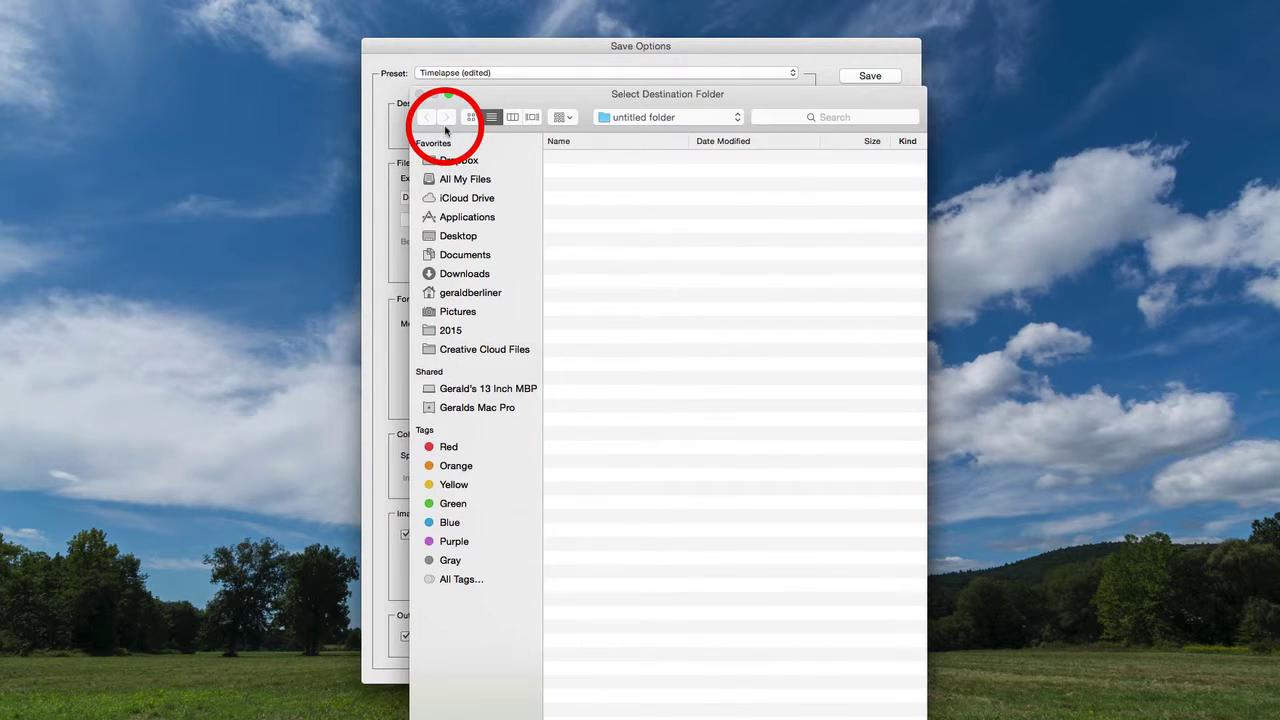
left_click(667, 113)
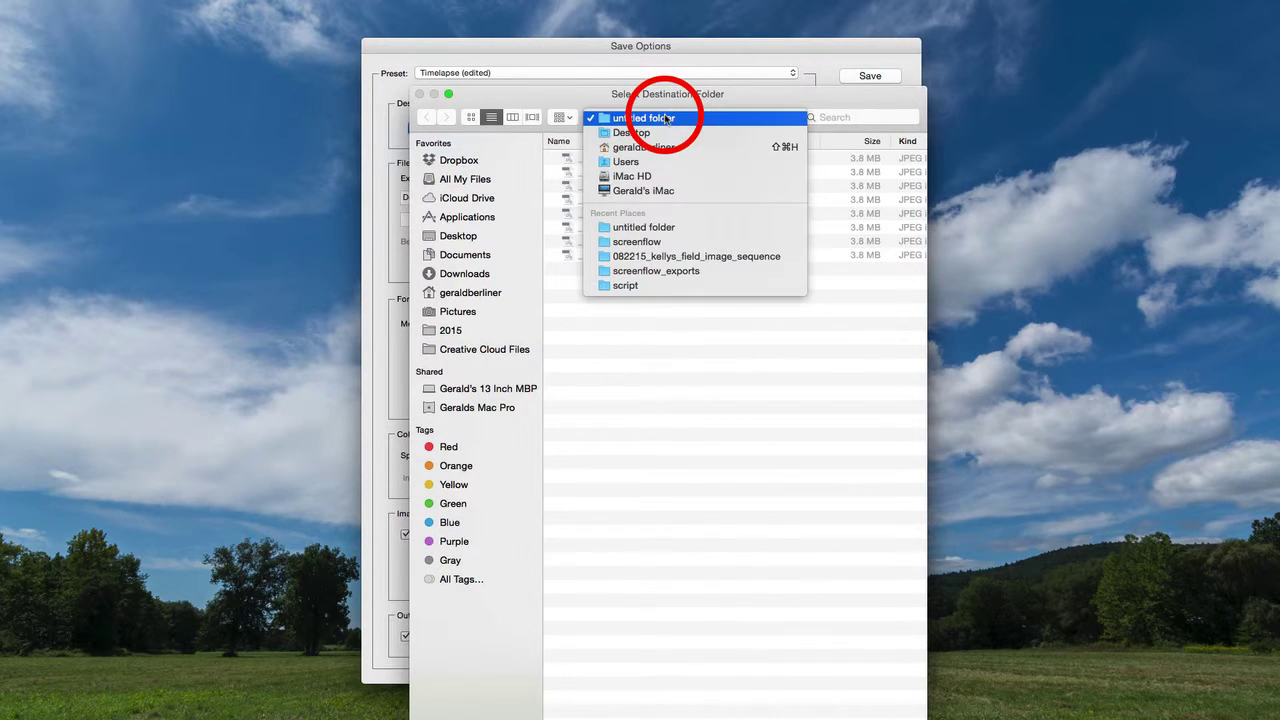
left_click(571, 117)
left_click(446, 331)
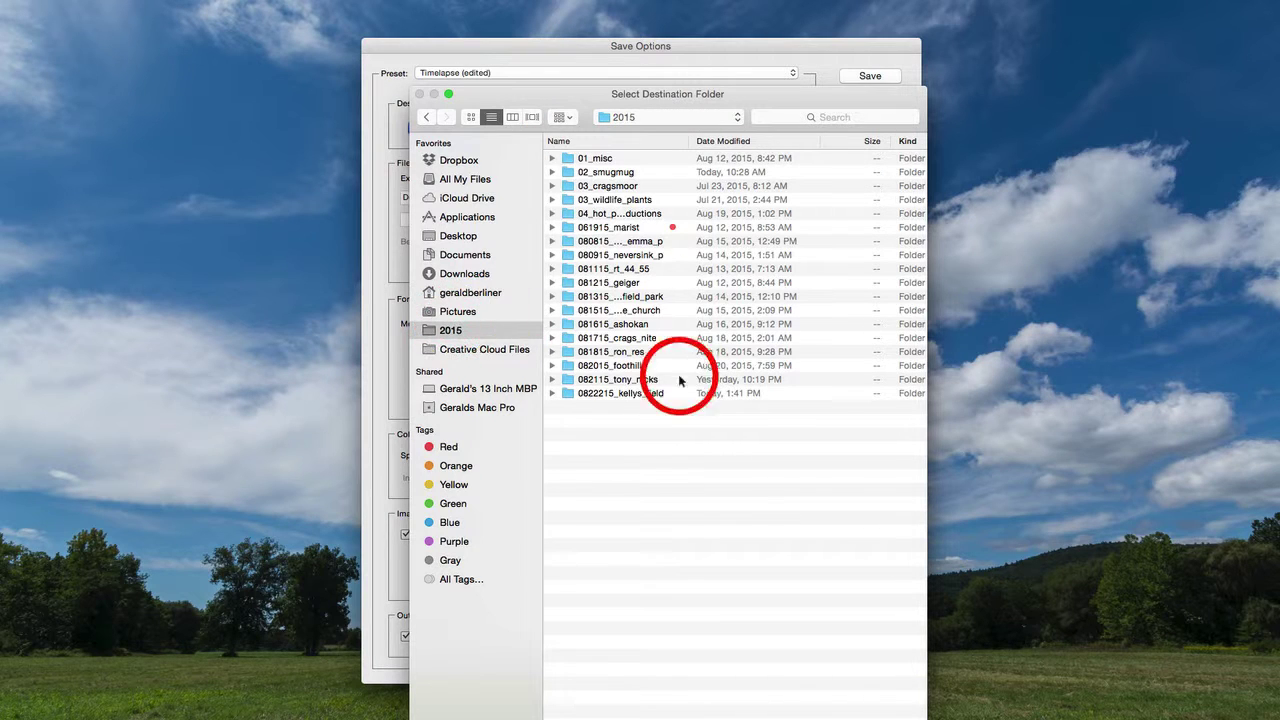
double_click(603, 394)
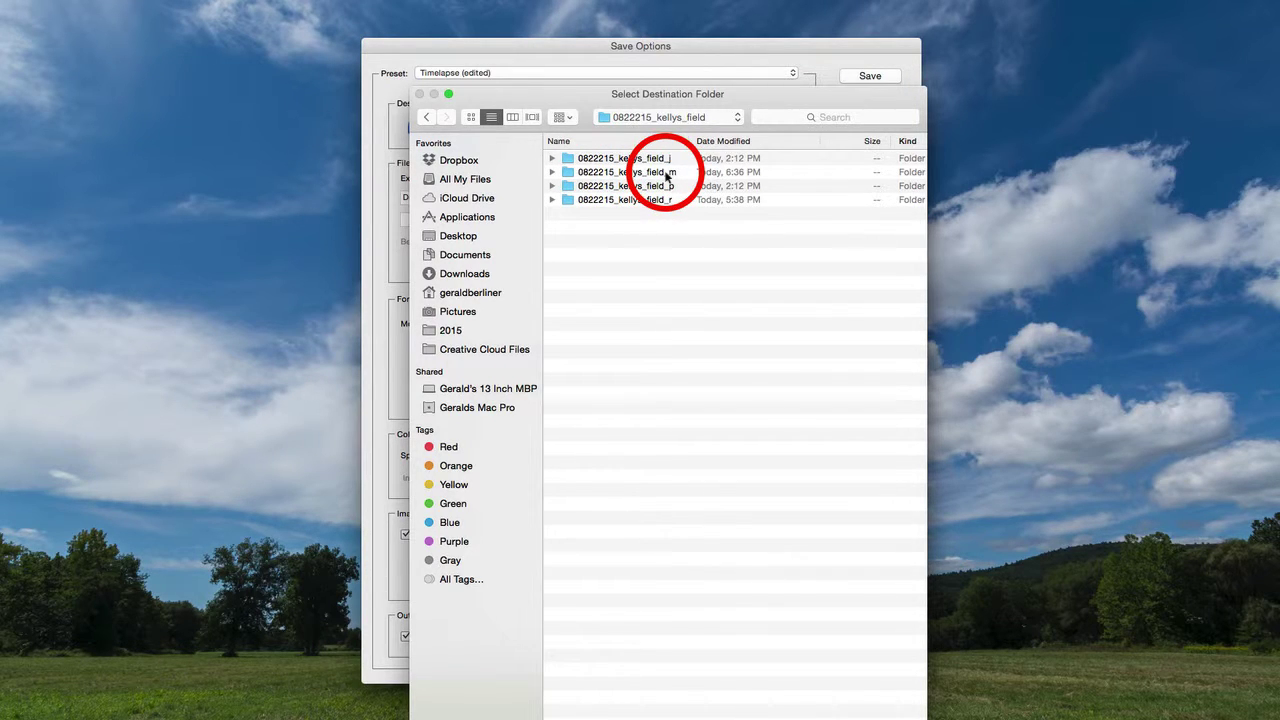
double_click(666, 172)
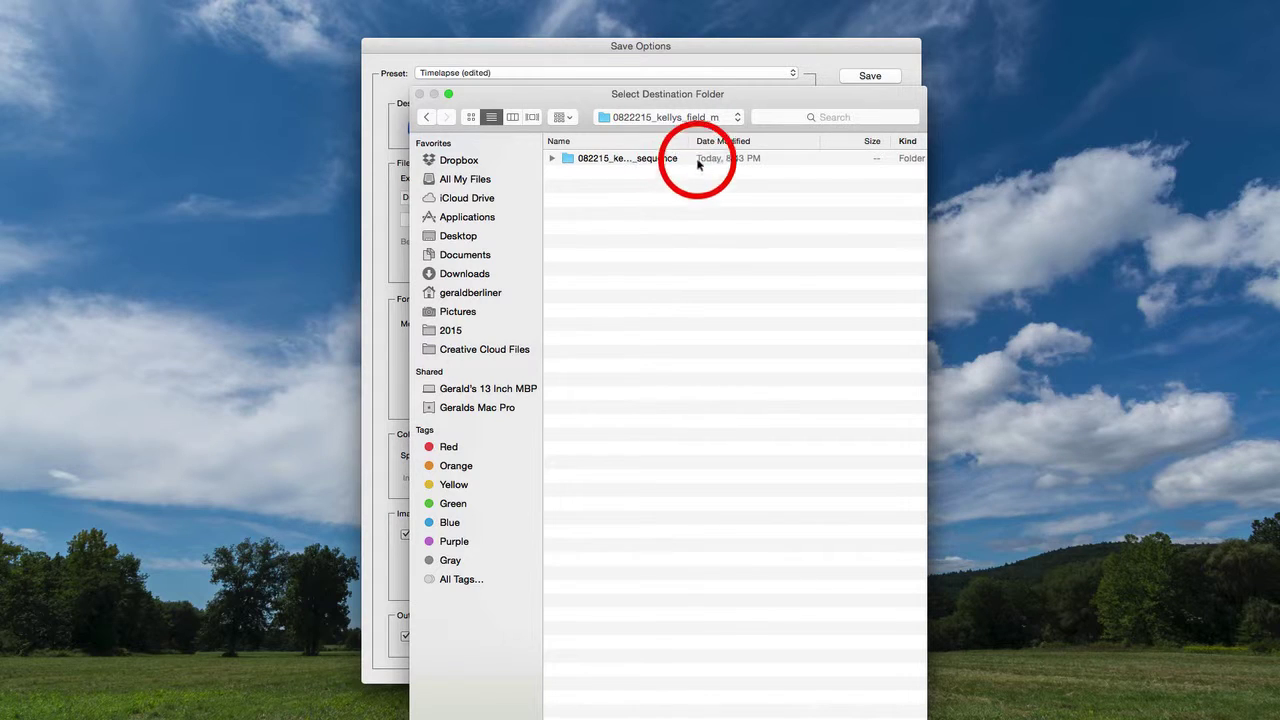
left_click_drag(690, 141, 770, 141)
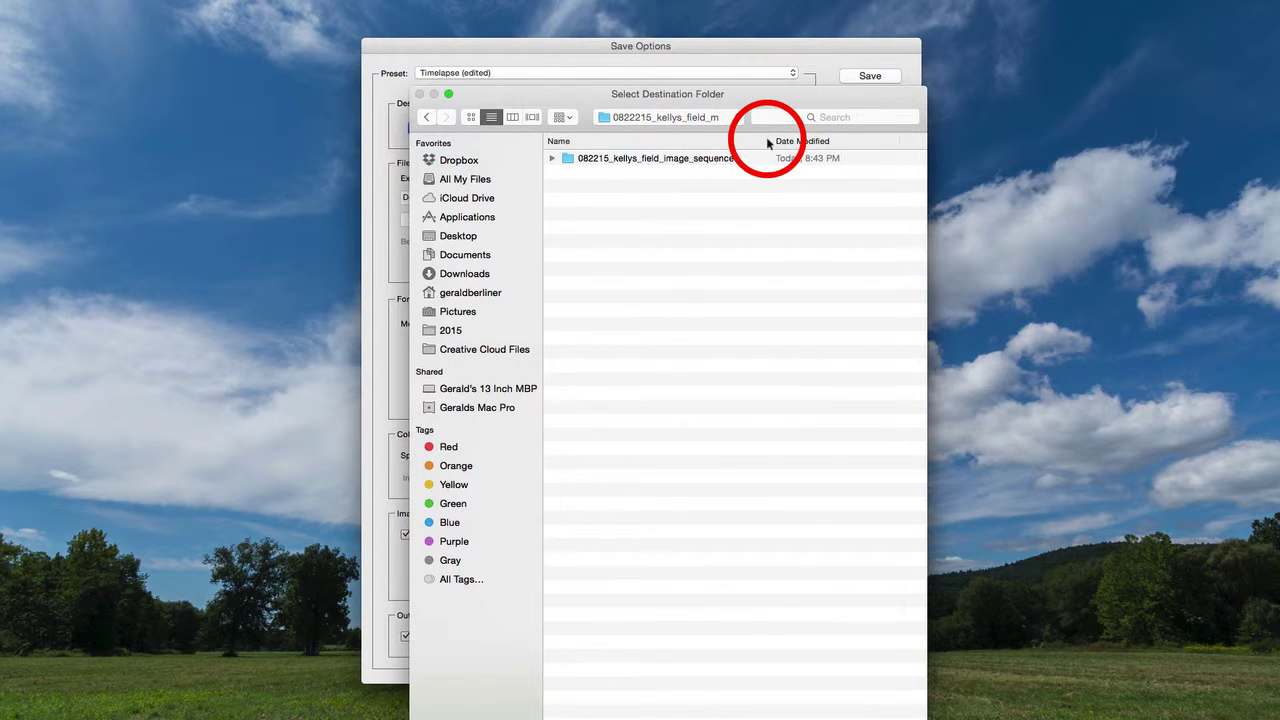
double_click(567, 160)
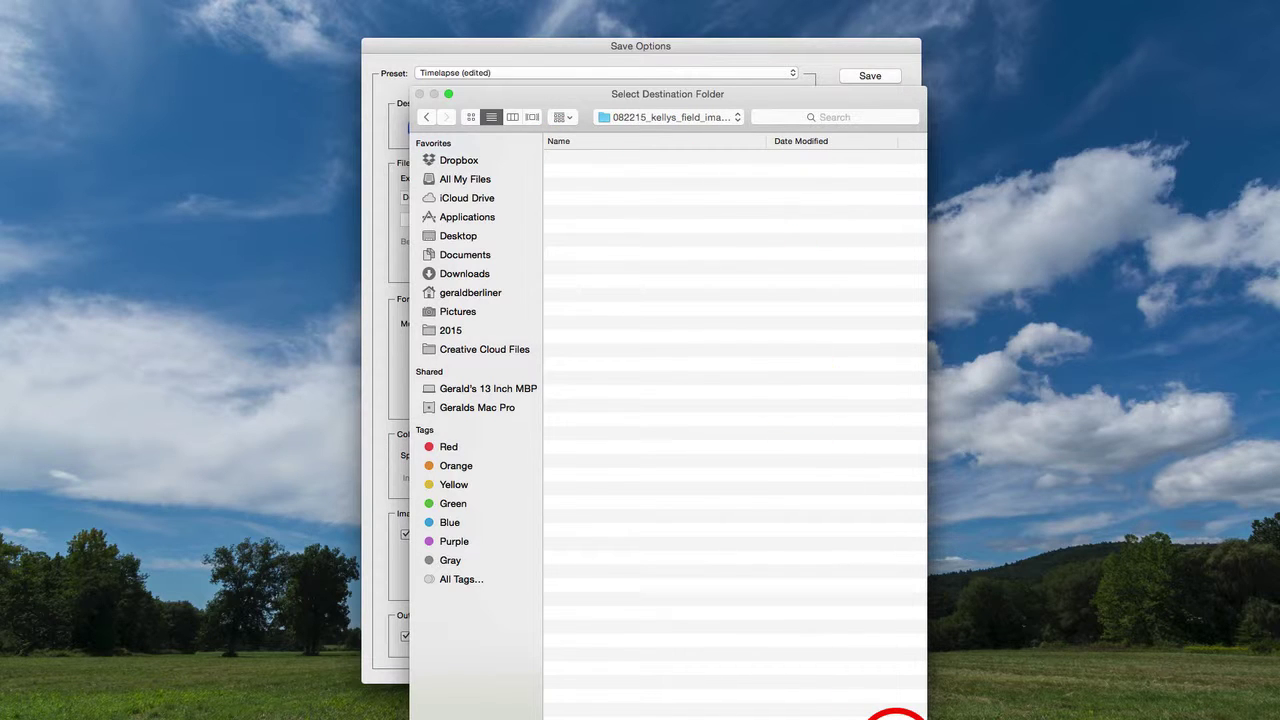
left_click(895, 716)
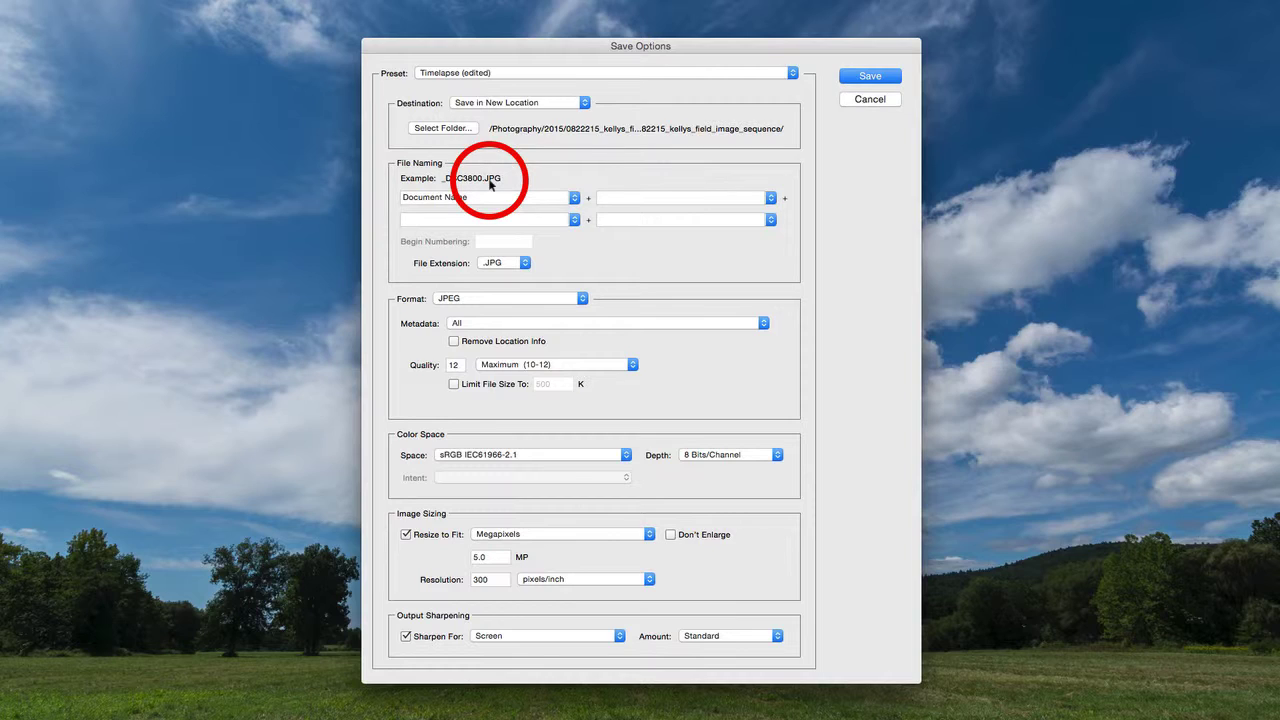
Step: Set the file naming to Document Name, an underscore and a 3 Digit Serial Number, with the .JPG file extension
left_click(620, 197)
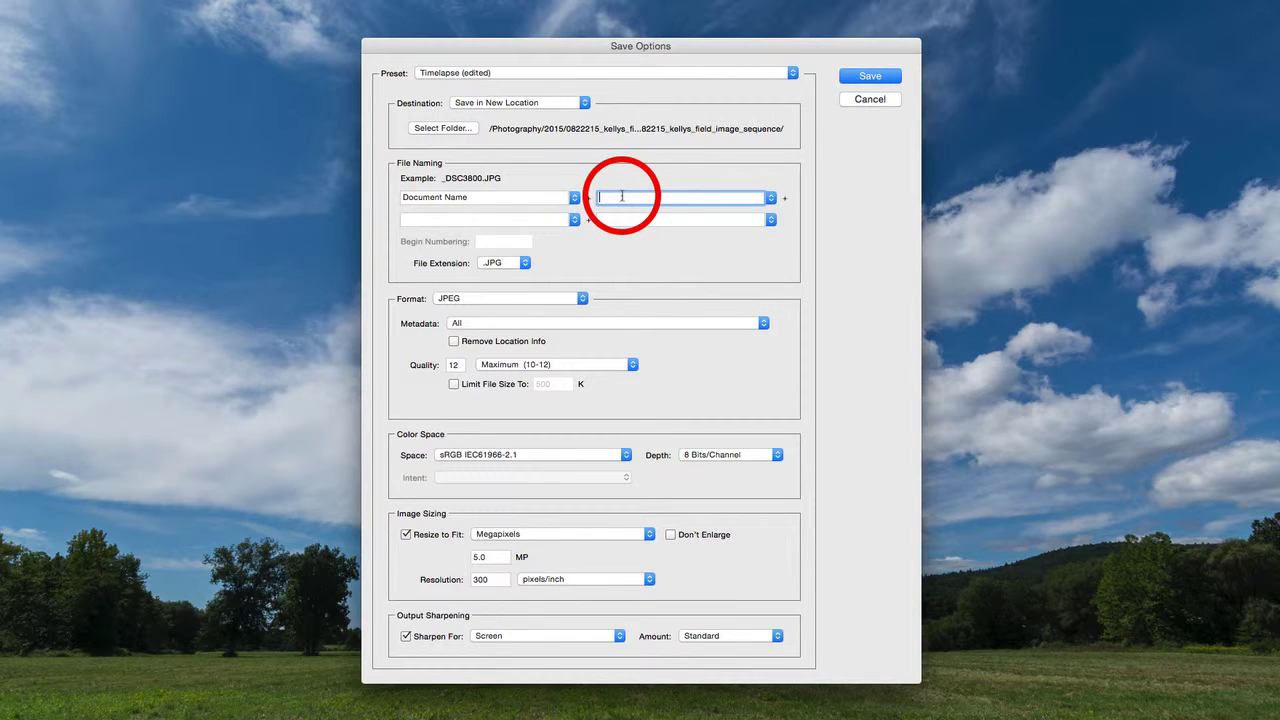
type("_")
left_click(575, 221)
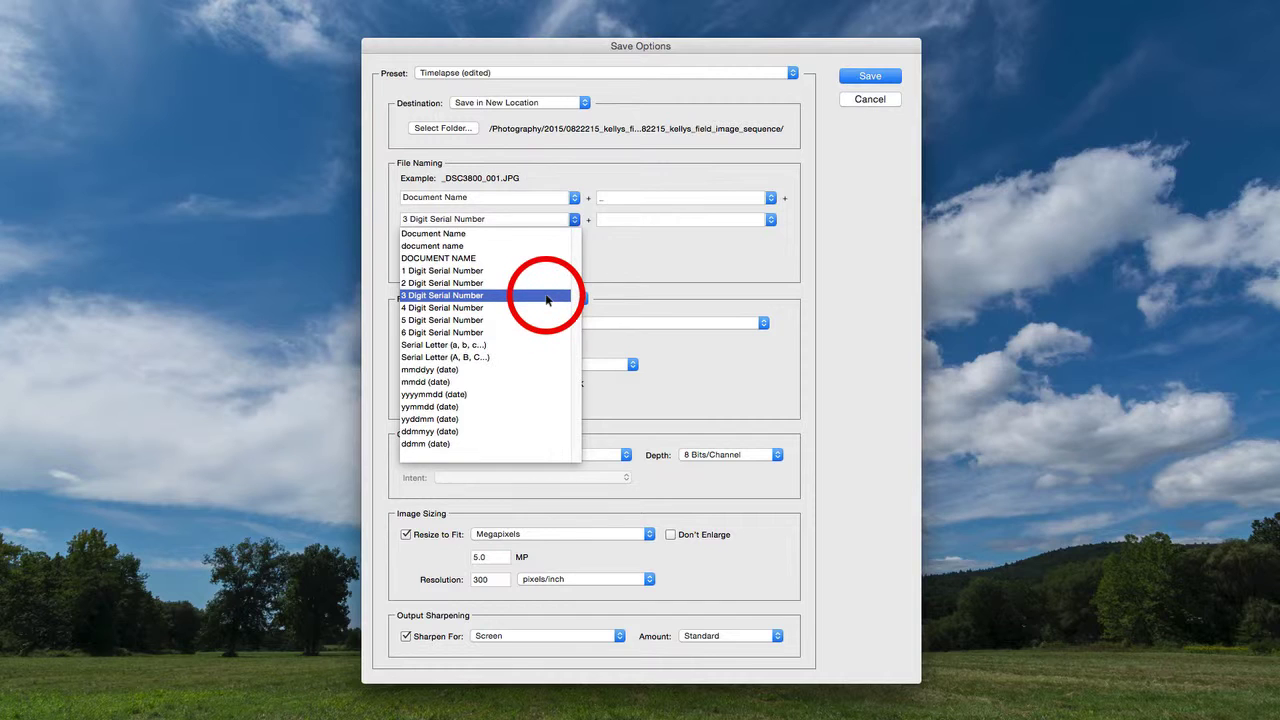
left_click(546, 296)
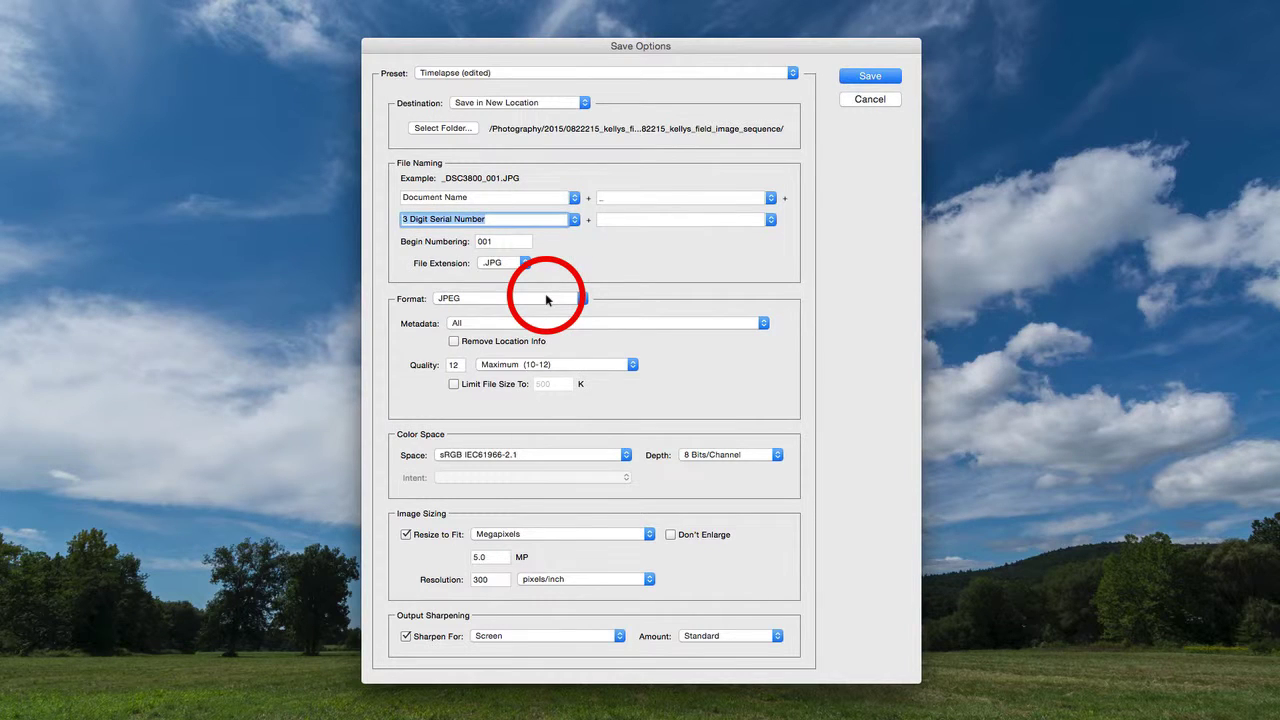
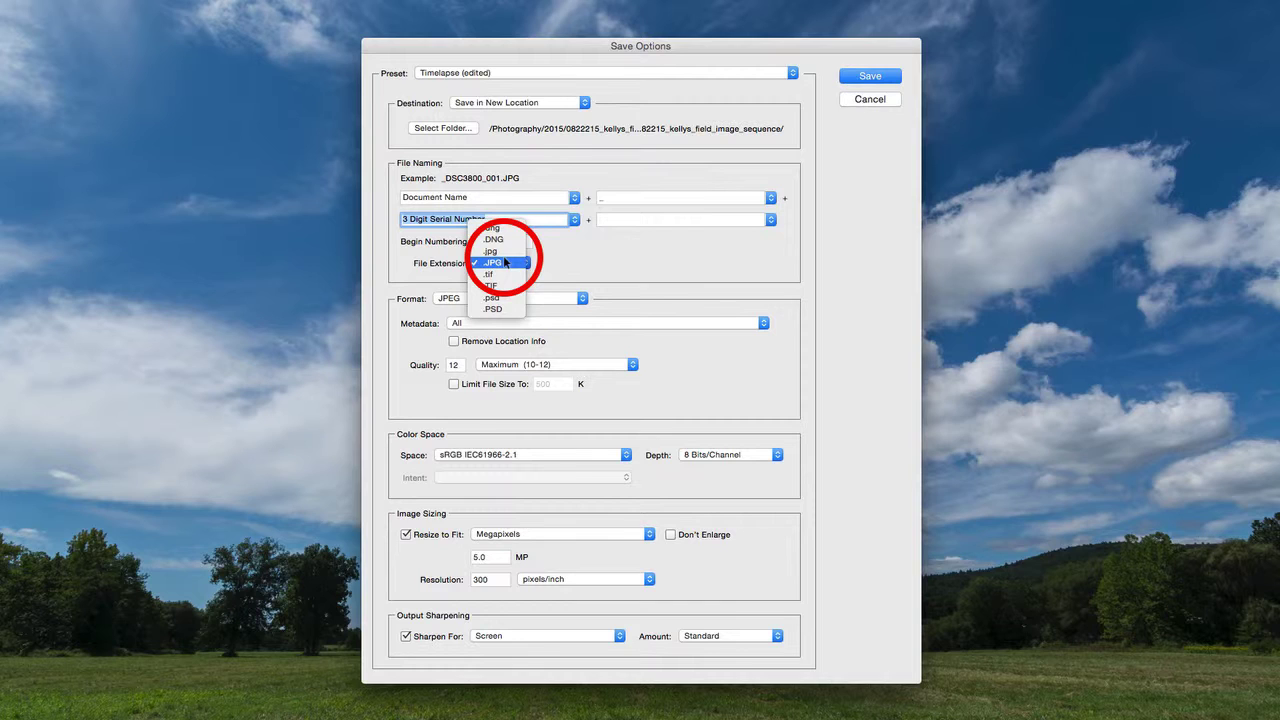
left_click(506, 262)
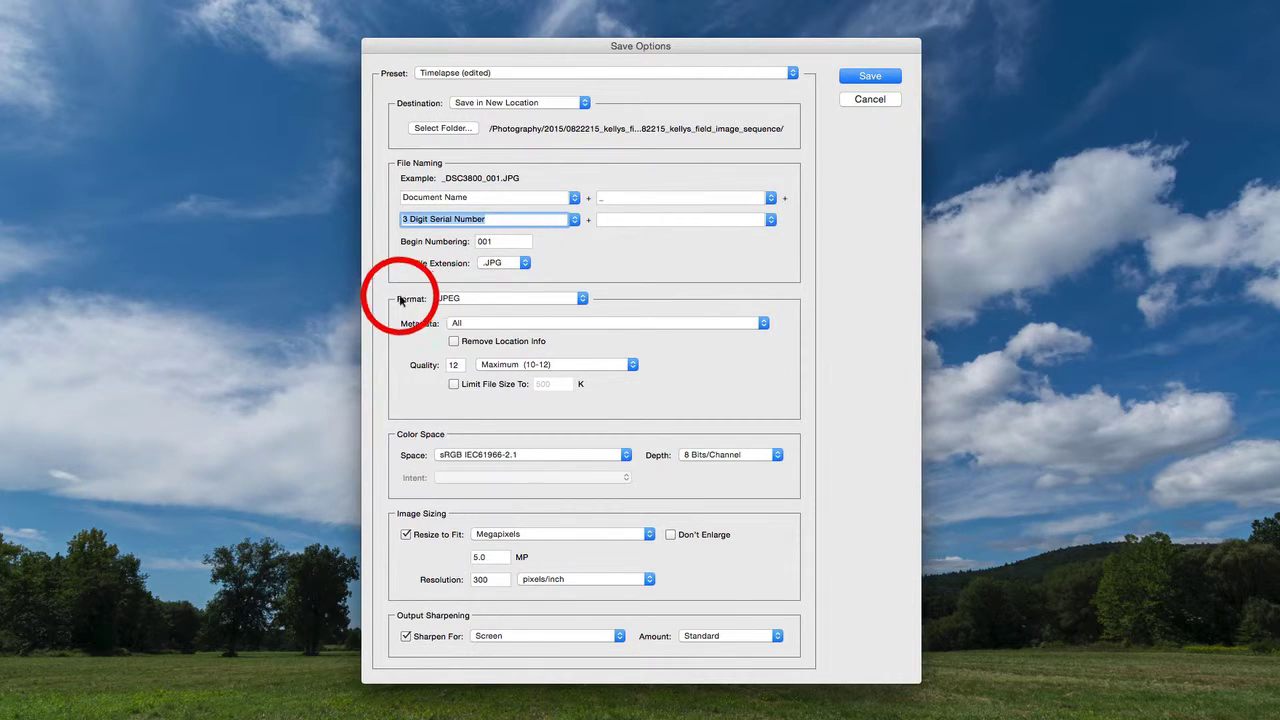
Step: Choose JPEG as the format and sRGB IEC61966-2.1 at 8 Bits/Channel as the color space and depth
left_click(503, 300)
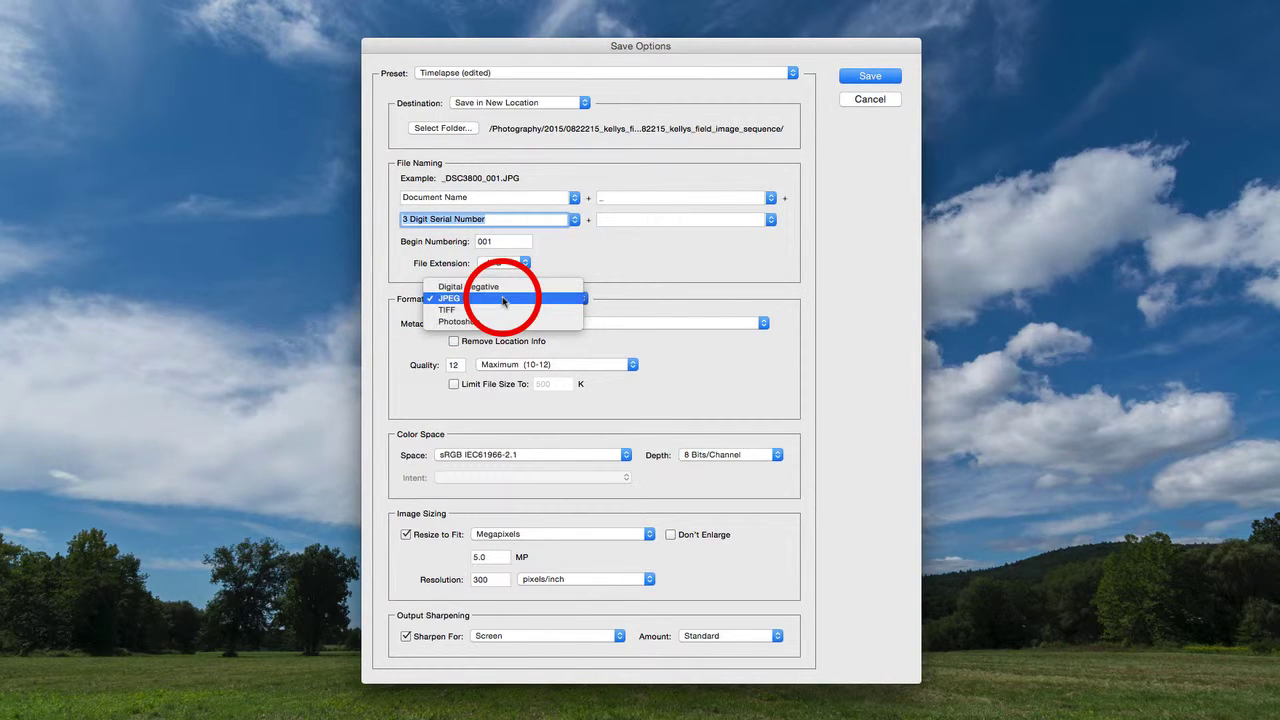
left_click(503, 299)
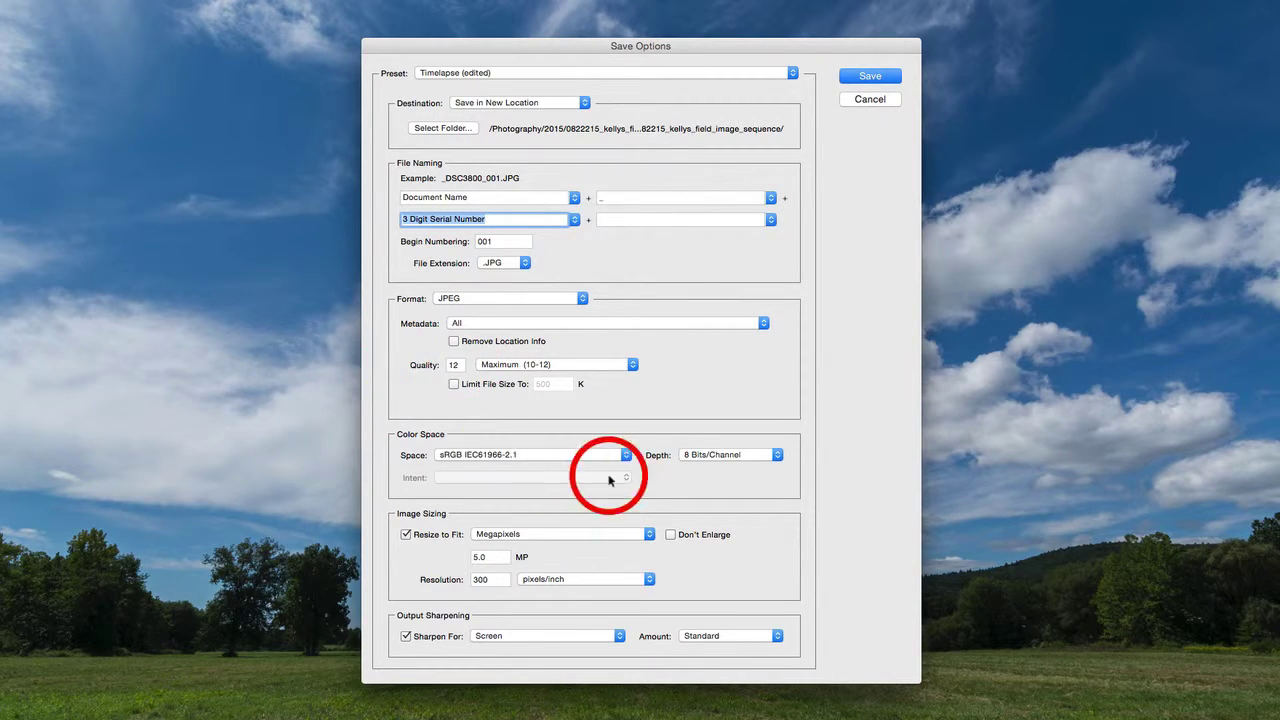
left_click(540, 459)
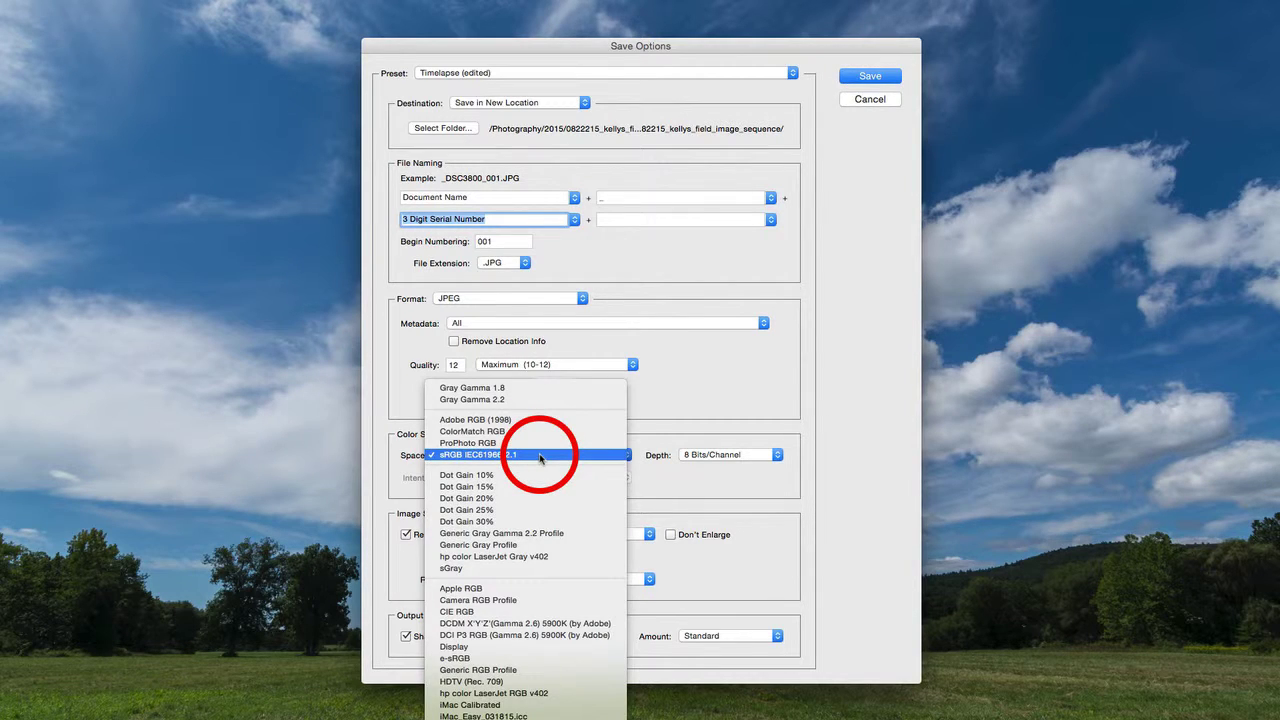
left_click(540, 459)
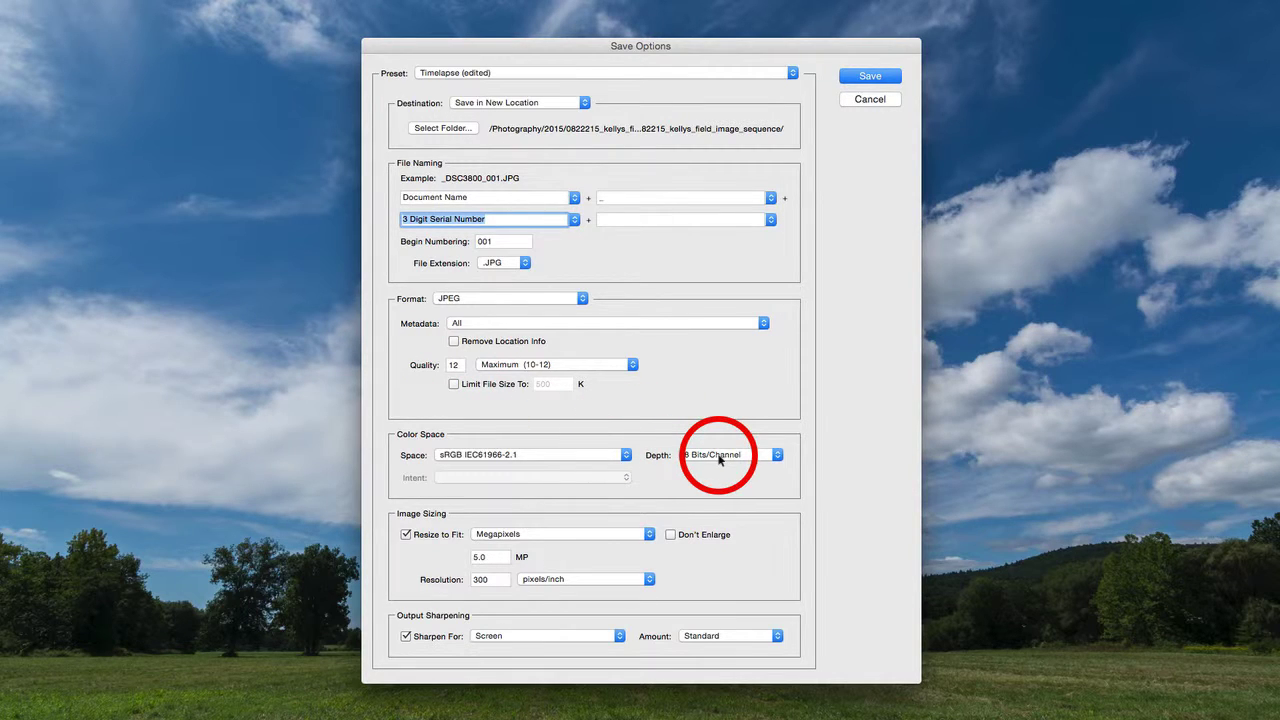
left_click(722, 459)
left_click(722, 459)
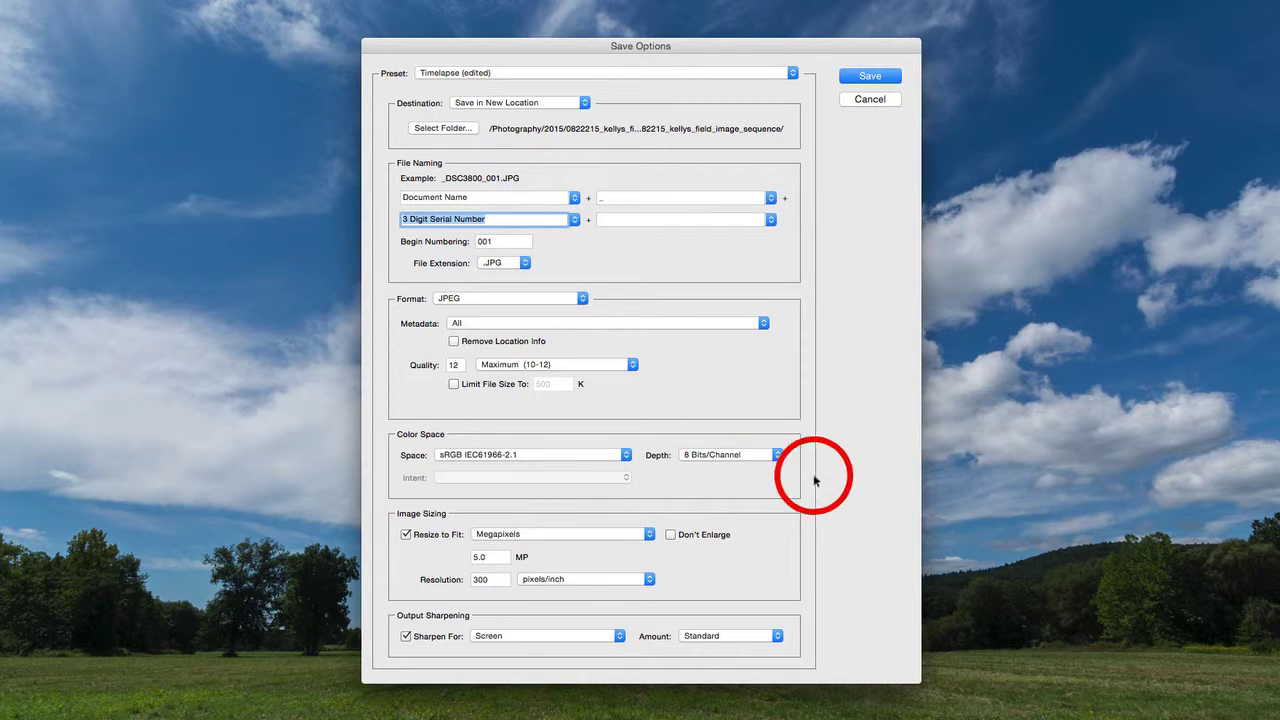
Step: Compare the image sizing with Resize to Fit off and on, then leave it enabled with Megapixels set to 5.0 MP
left_click(406, 535)
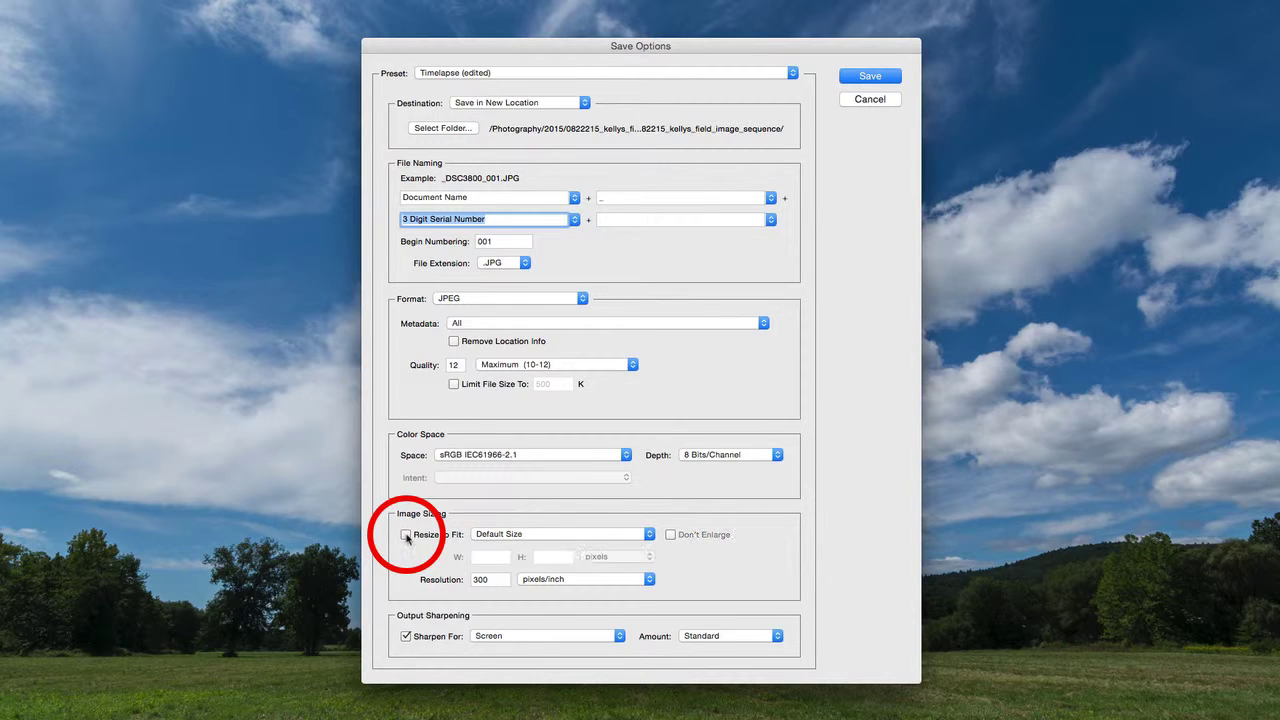
left_click(406, 535)
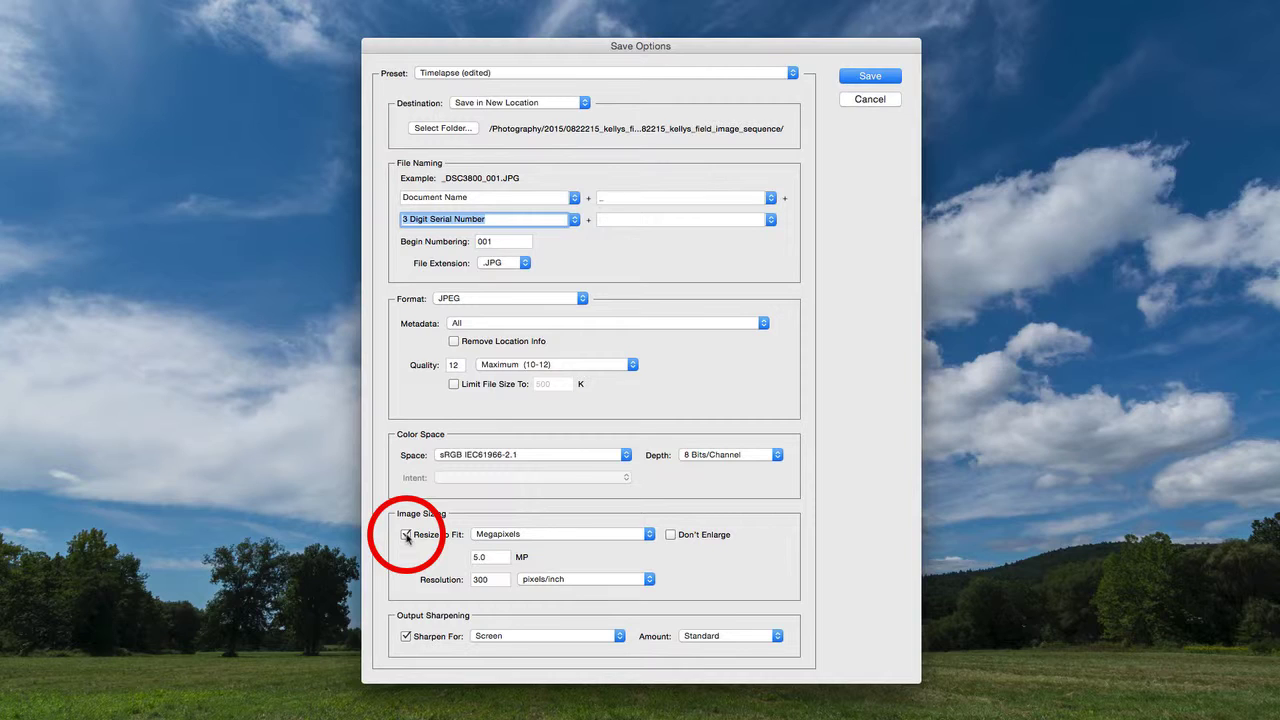
left_click(406, 535)
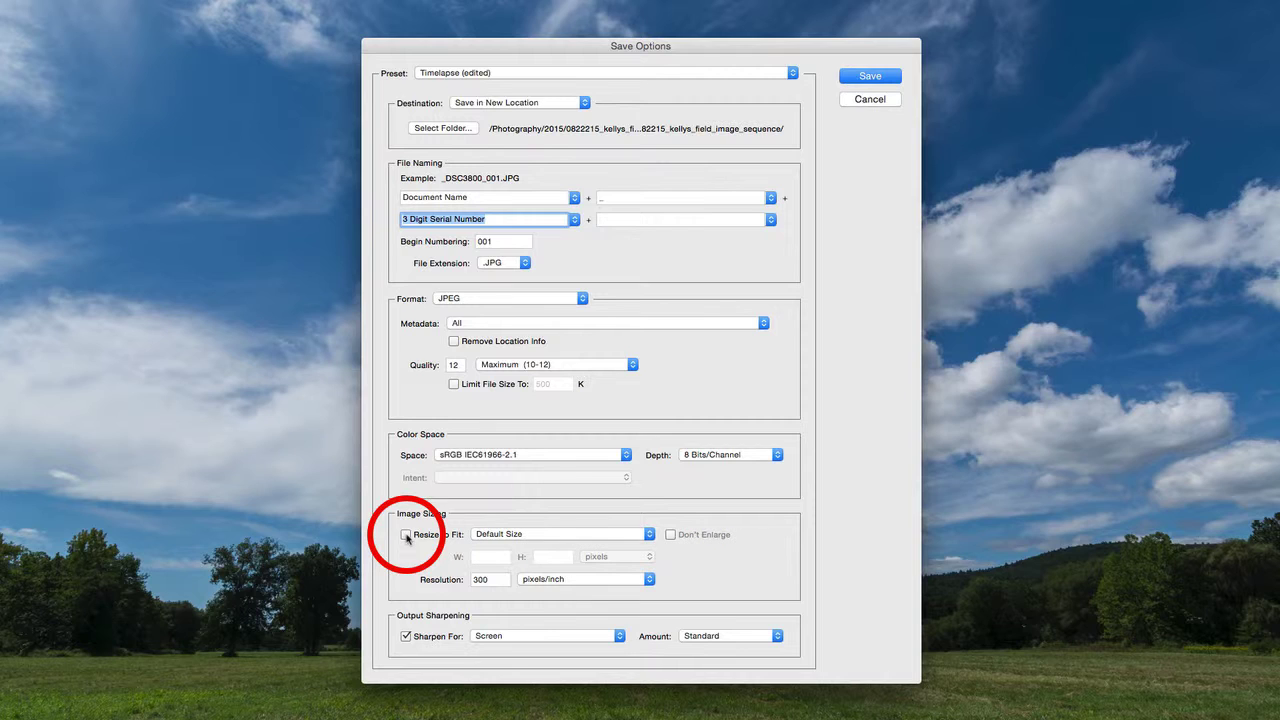
left_click(406, 535)
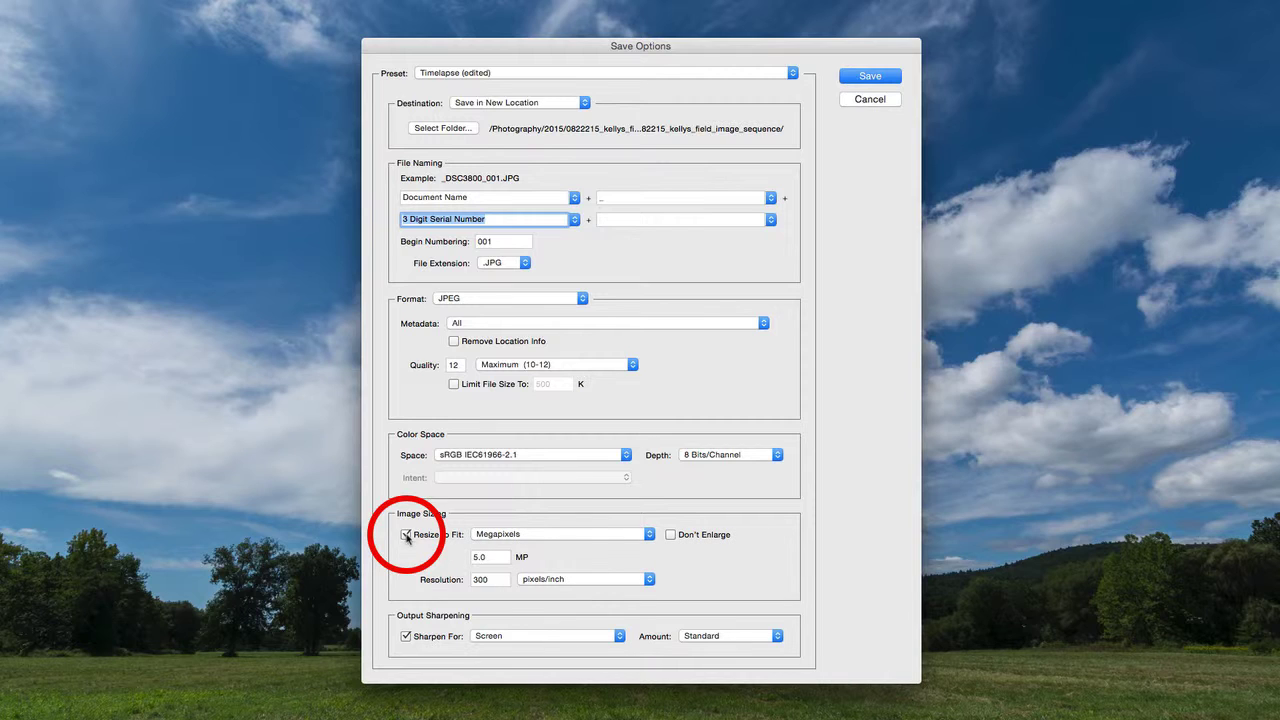
left_click(558, 535)
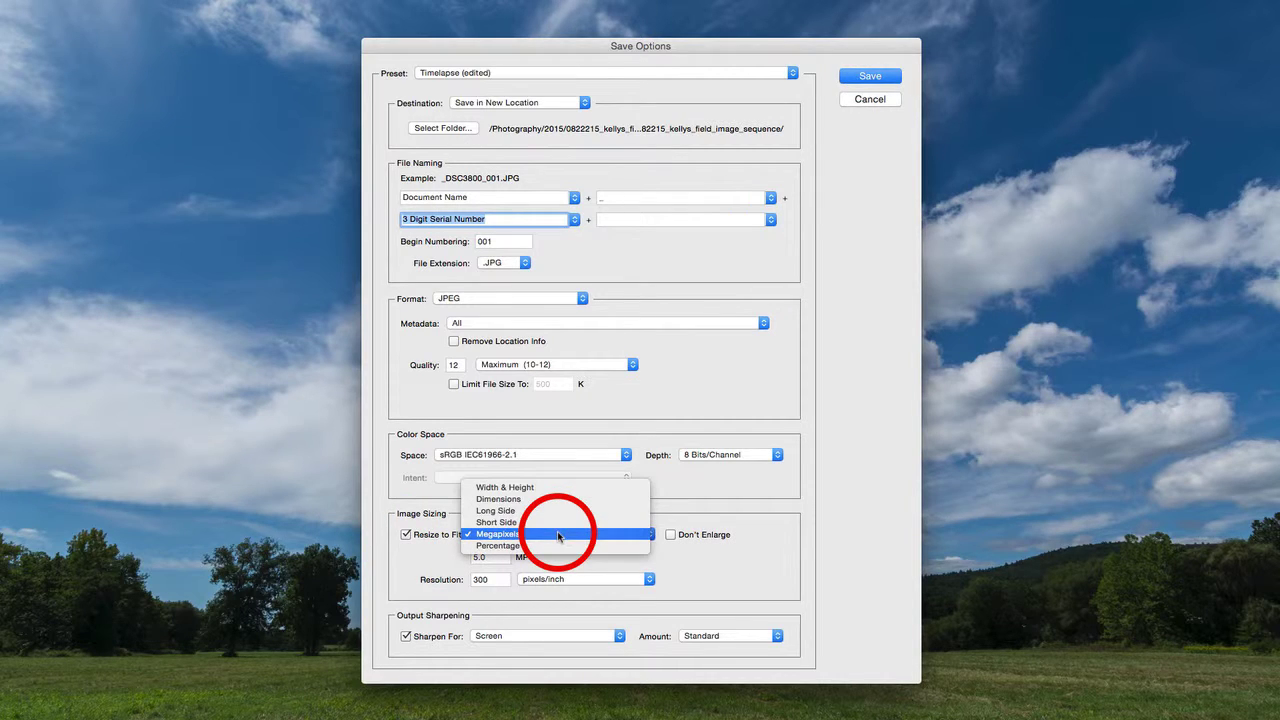
left_click(558, 535)
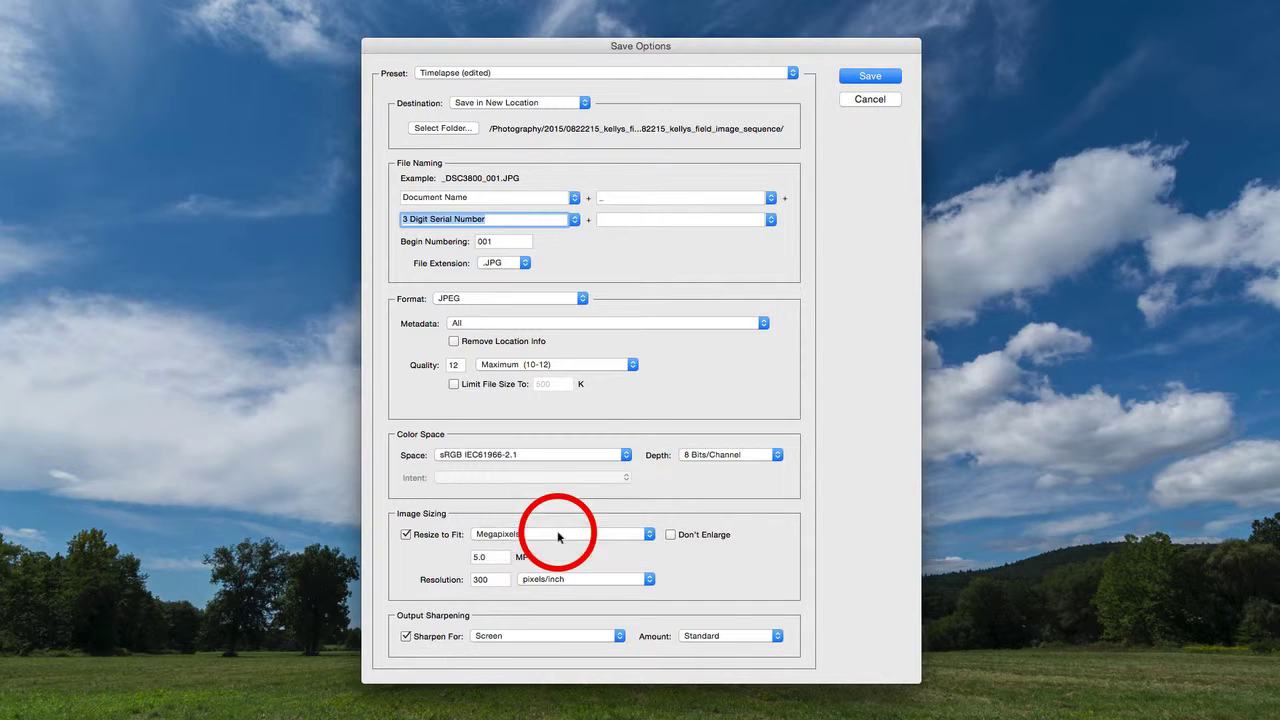
double_click(497, 556)
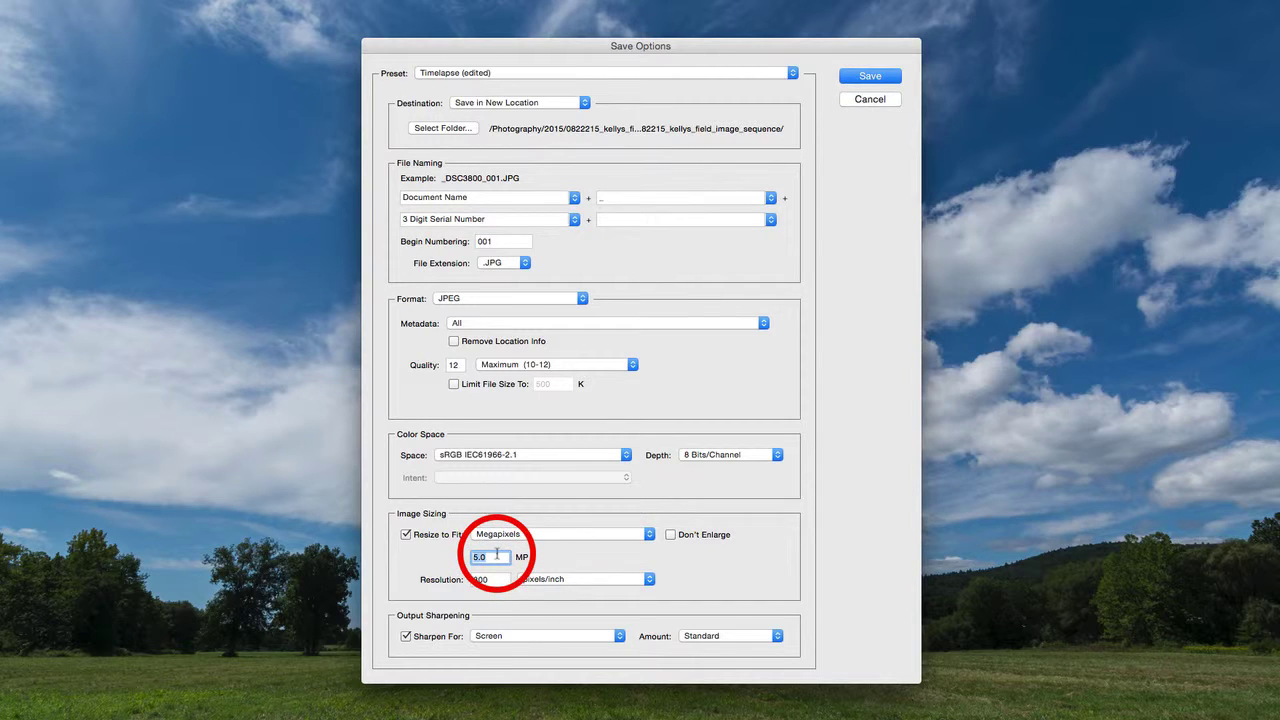
type("5.0")
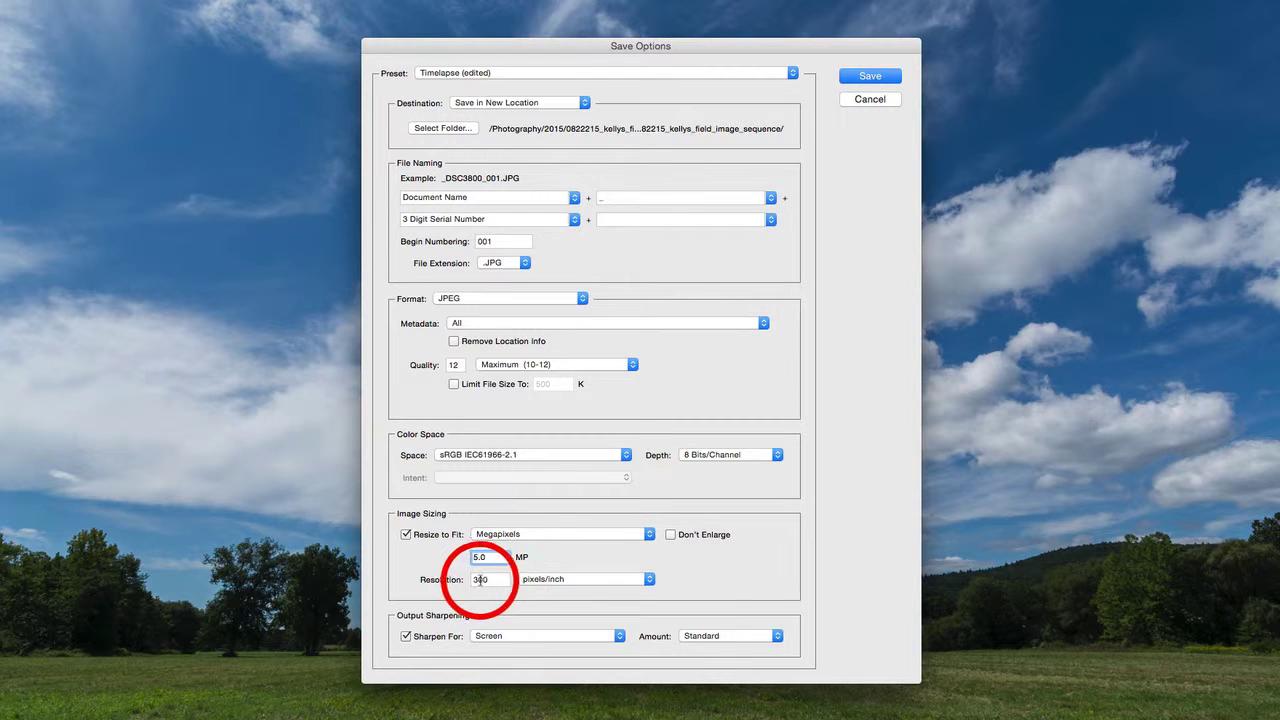
Step: Set output sharpening to Screen with the Standard amount and save all the selected frames
left_click(406, 636)
left_click(406, 636)
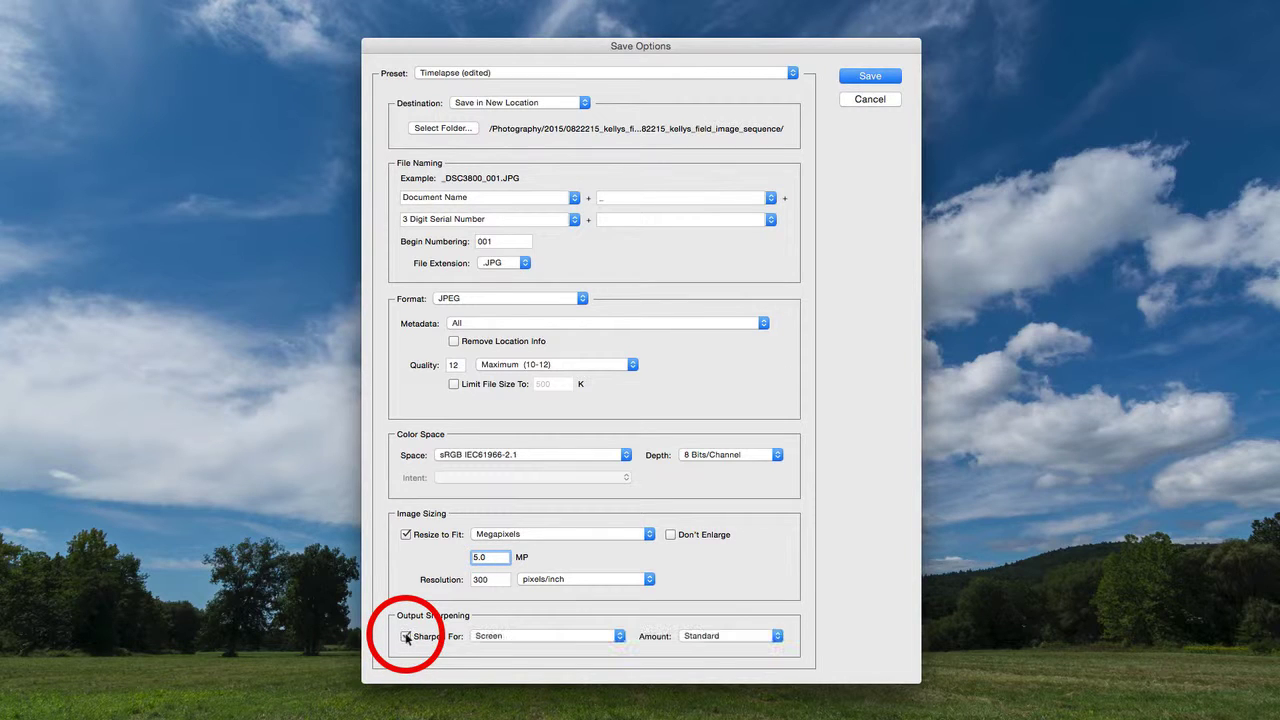
left_click(524, 636)
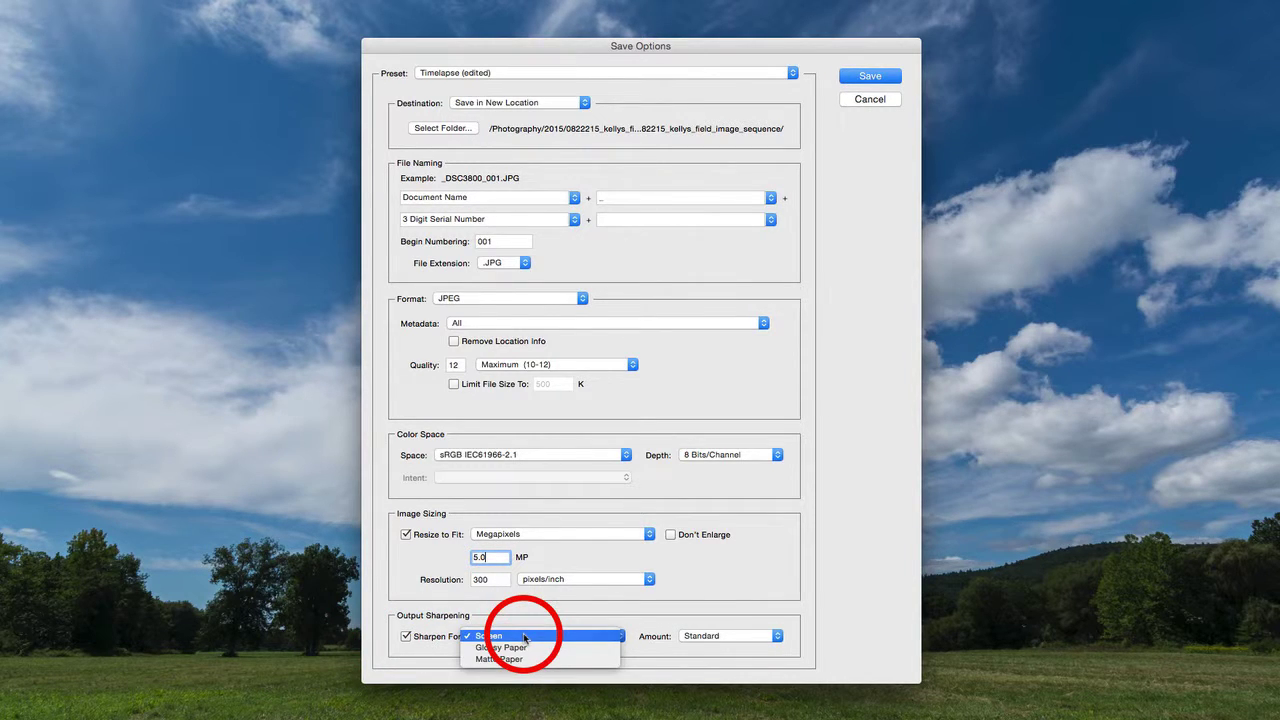
left_click(524, 636)
left_click(524, 636)
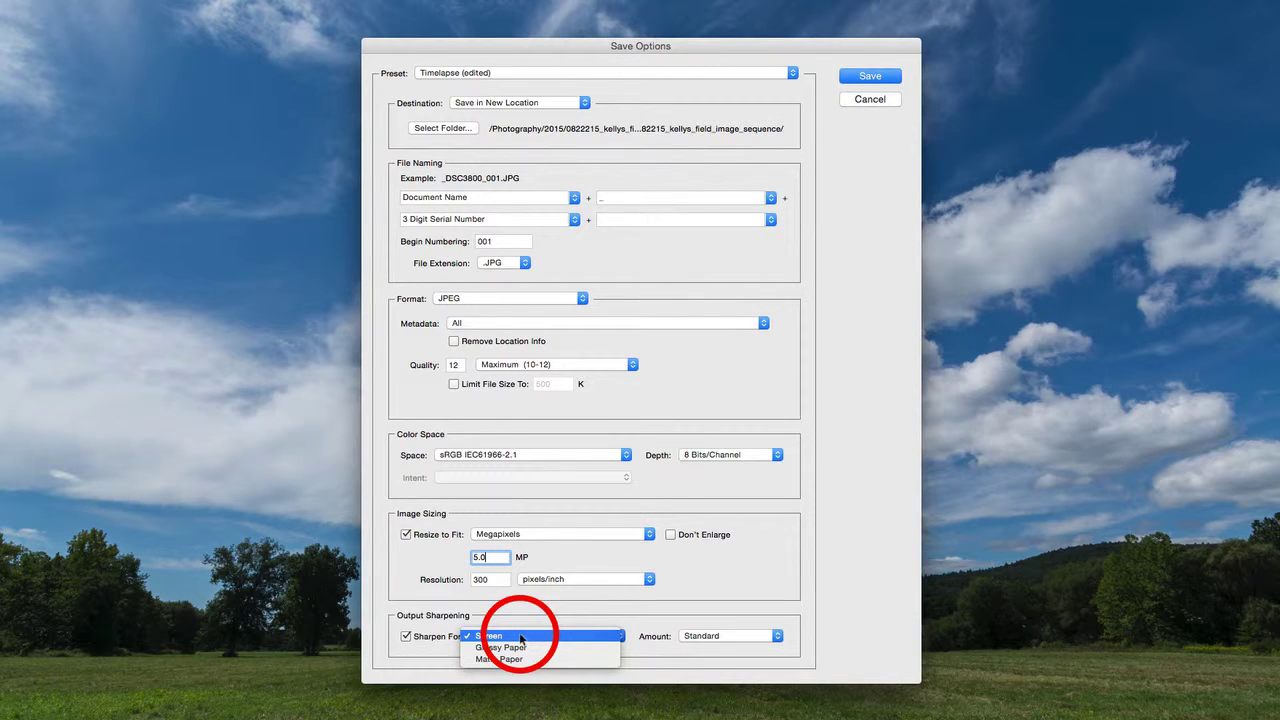
left_click(520, 636)
left_click(733, 637)
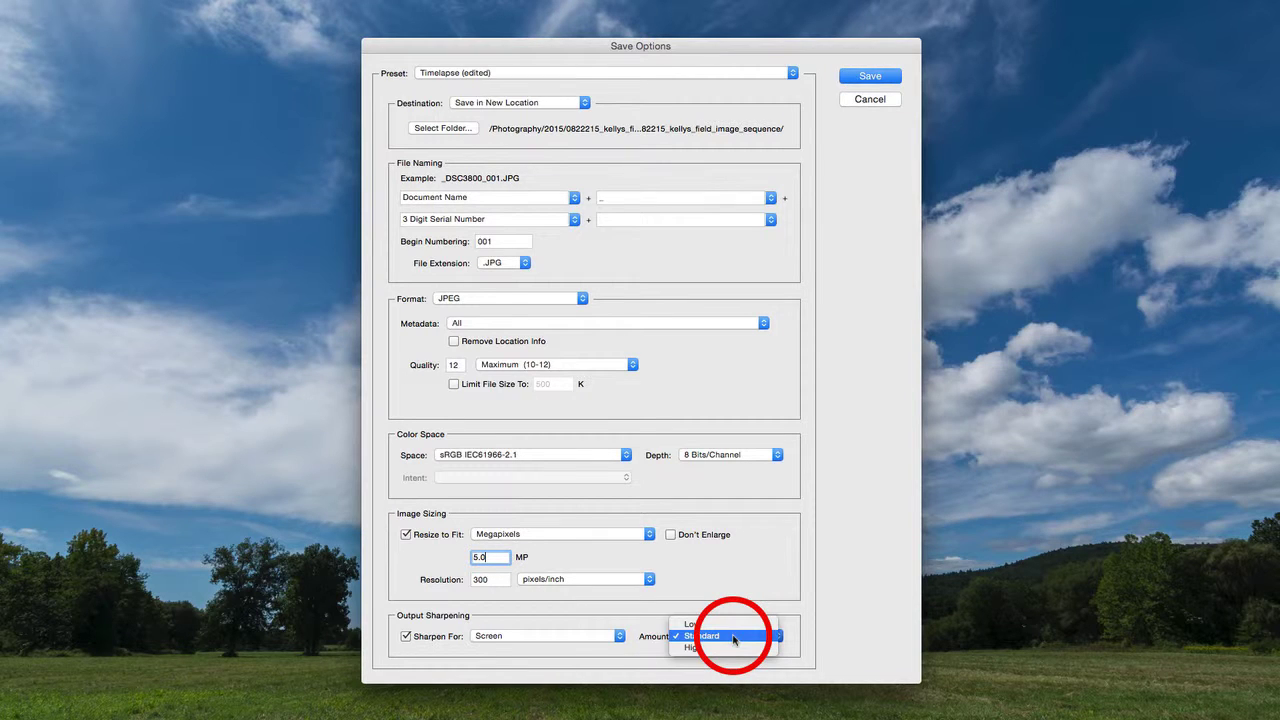
left_click(733, 637)
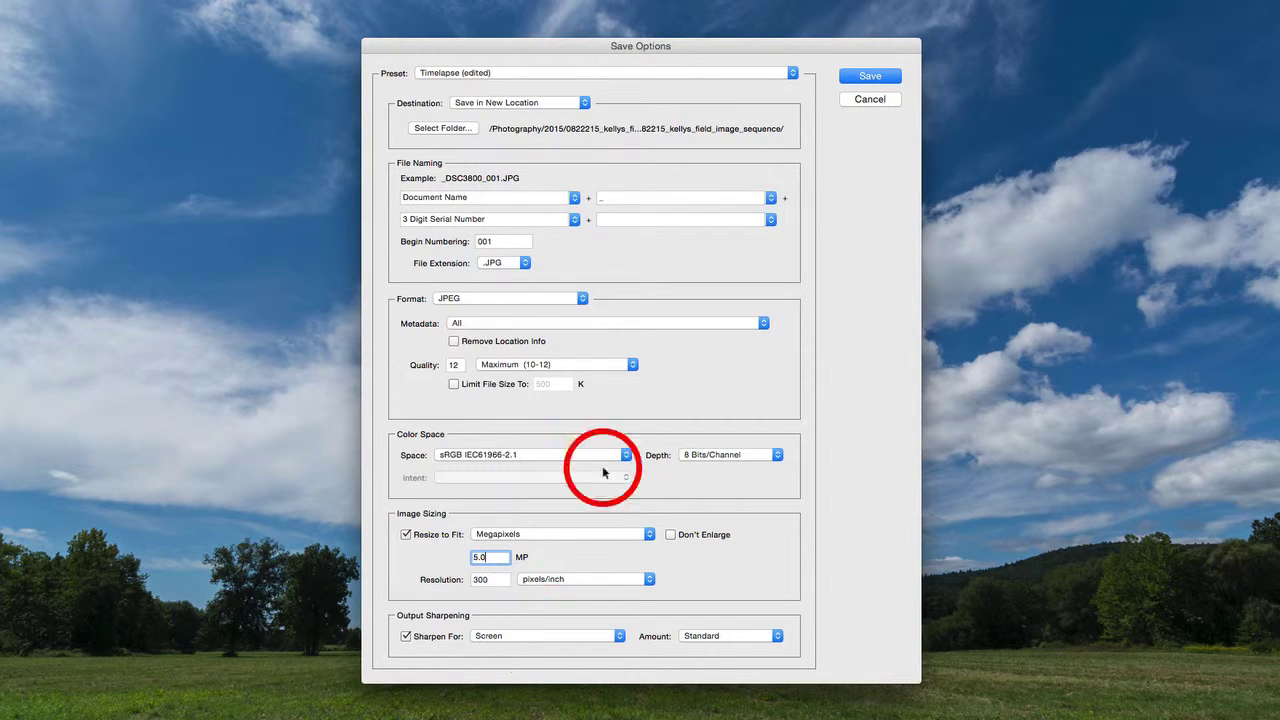
left_click(885, 75)
left_click(873, 77)
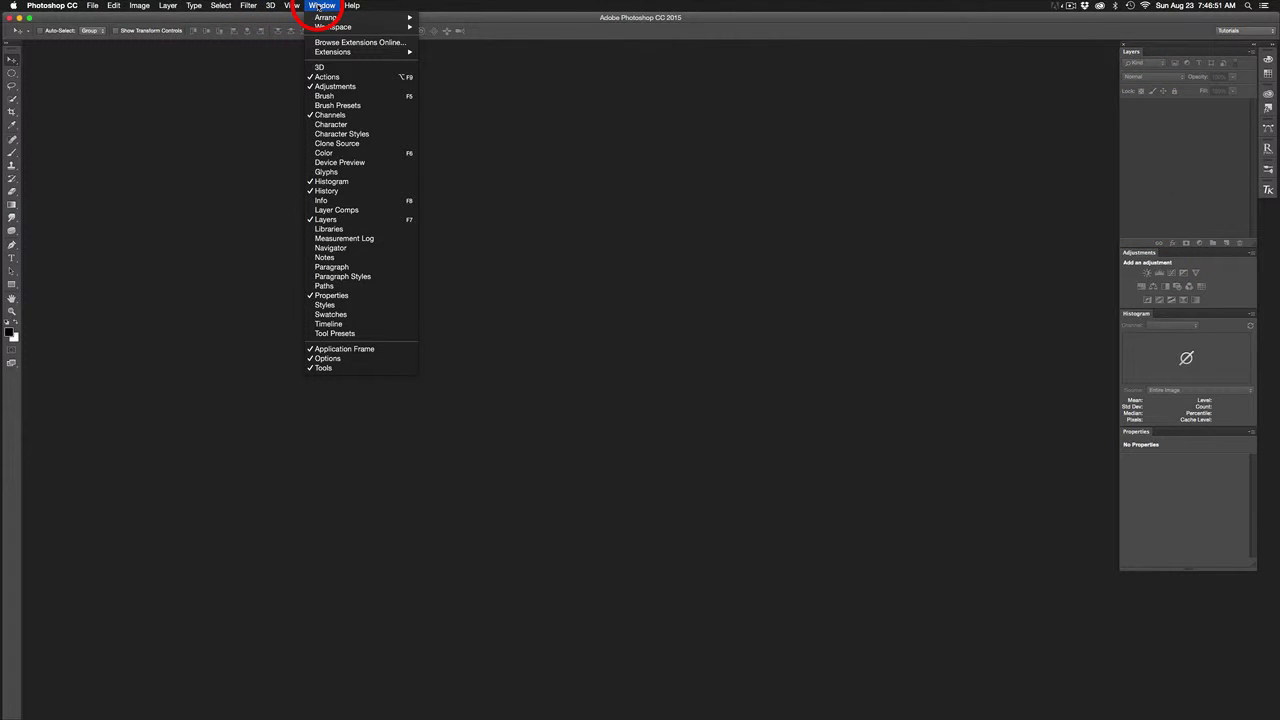
Step: Show the Timeline in the workspace
left_click(789, 163)
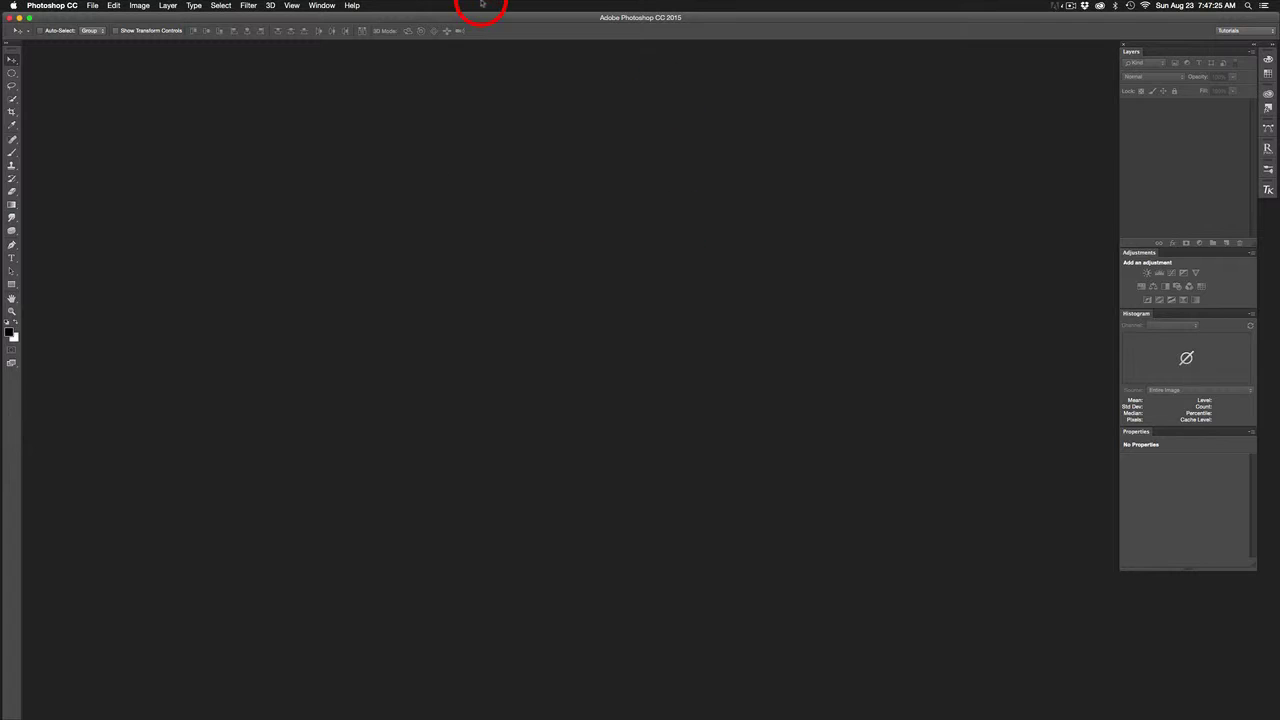
left_click(323, 6)
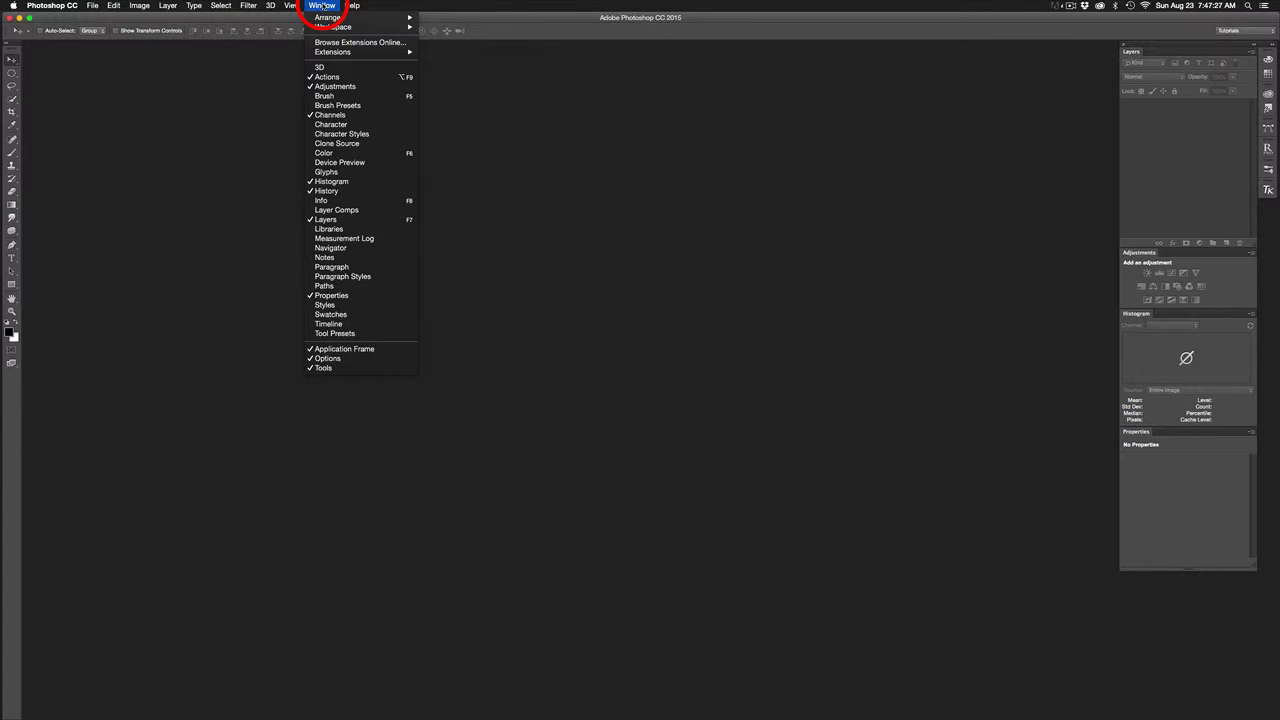
left_click(329, 324)
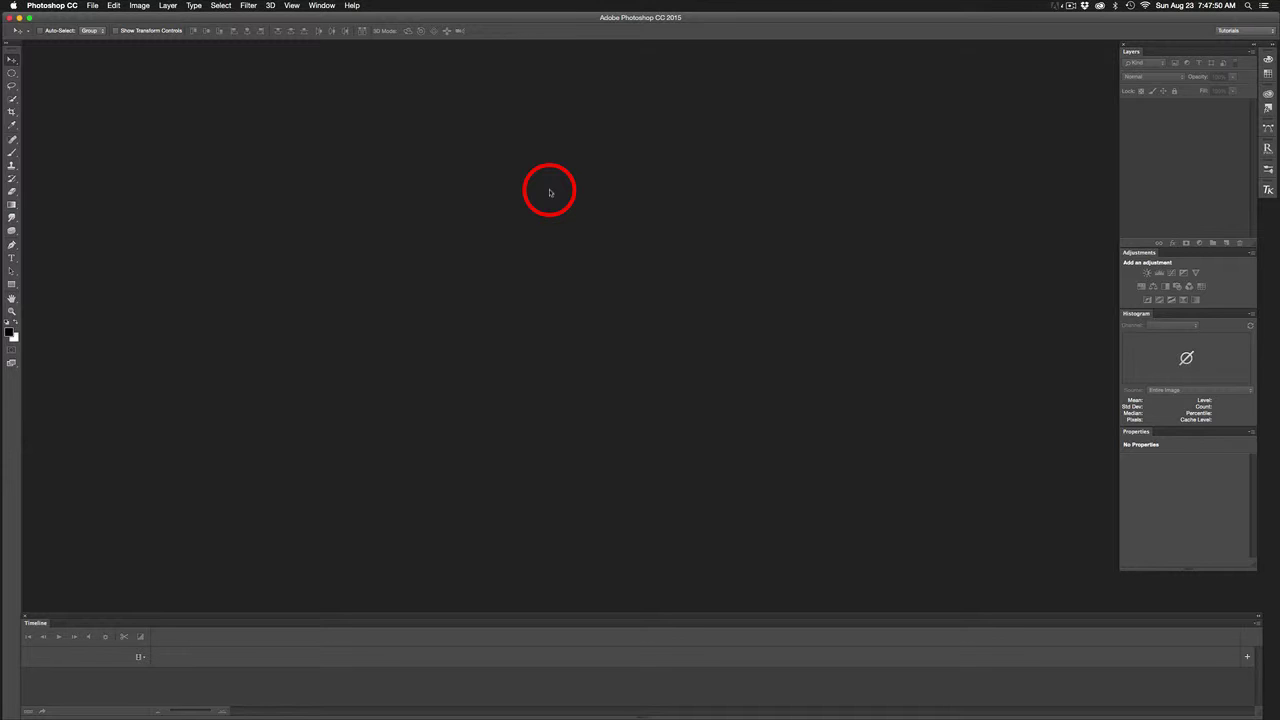
Step: Start a new document of the Film & Video type with the HDV/HDTV 720p/29.97 size
key("super+n")
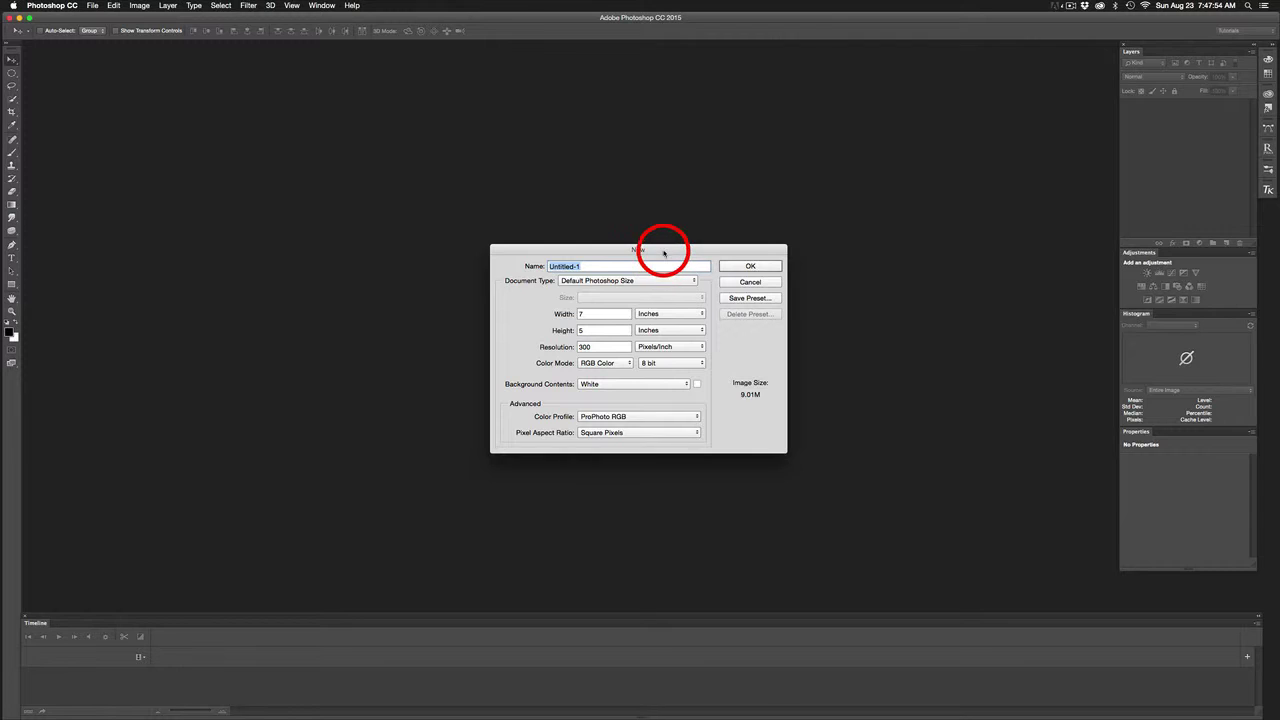
left_click_drag(663, 249, 651, 233)
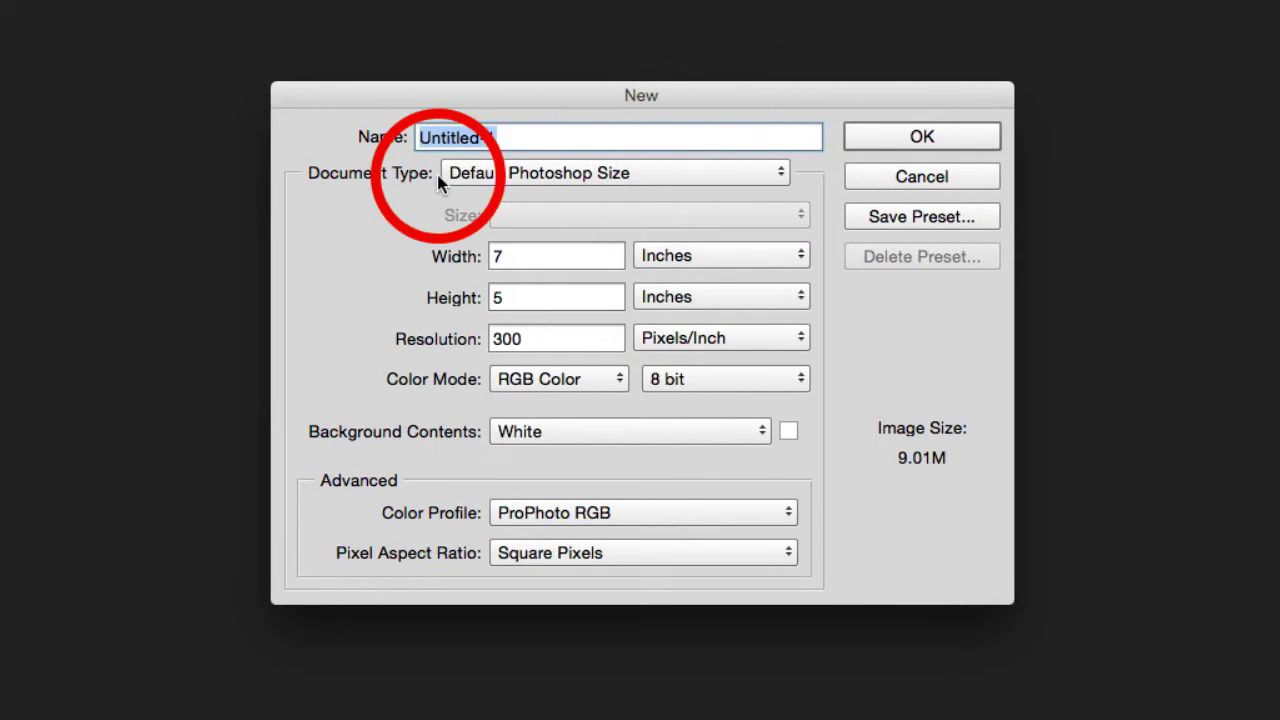
left_click(687, 174)
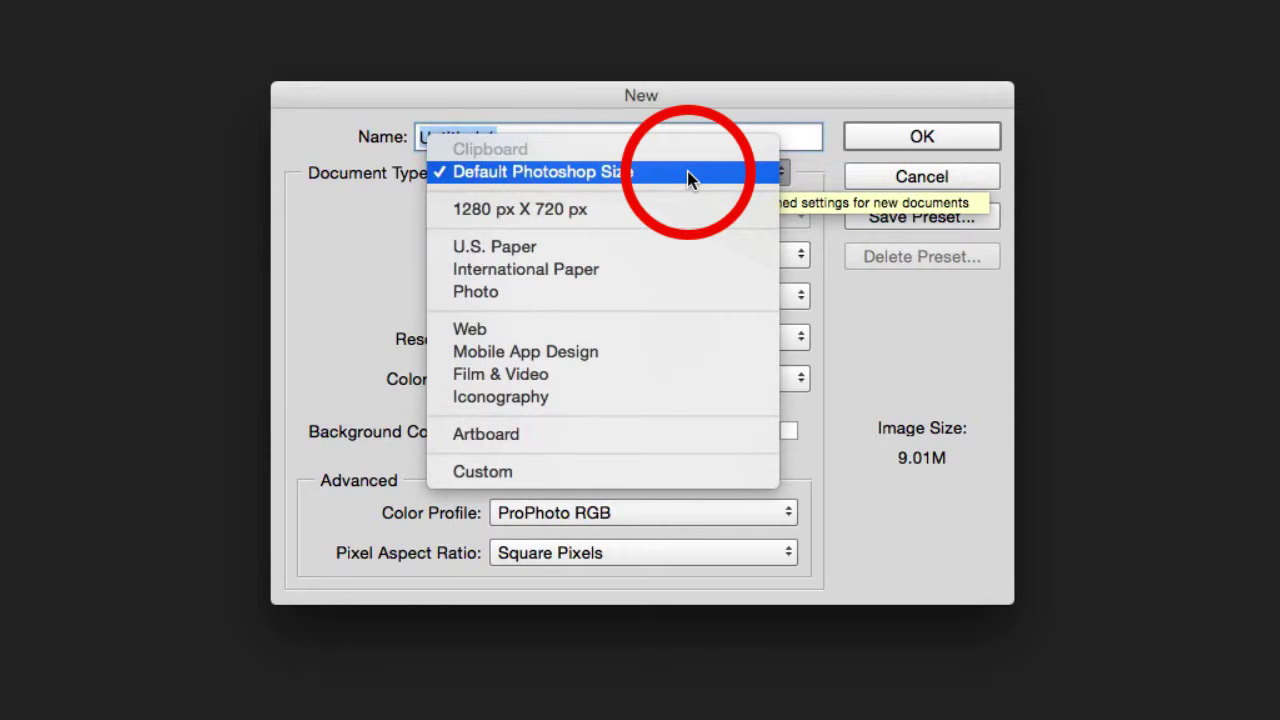
left_click(671, 375)
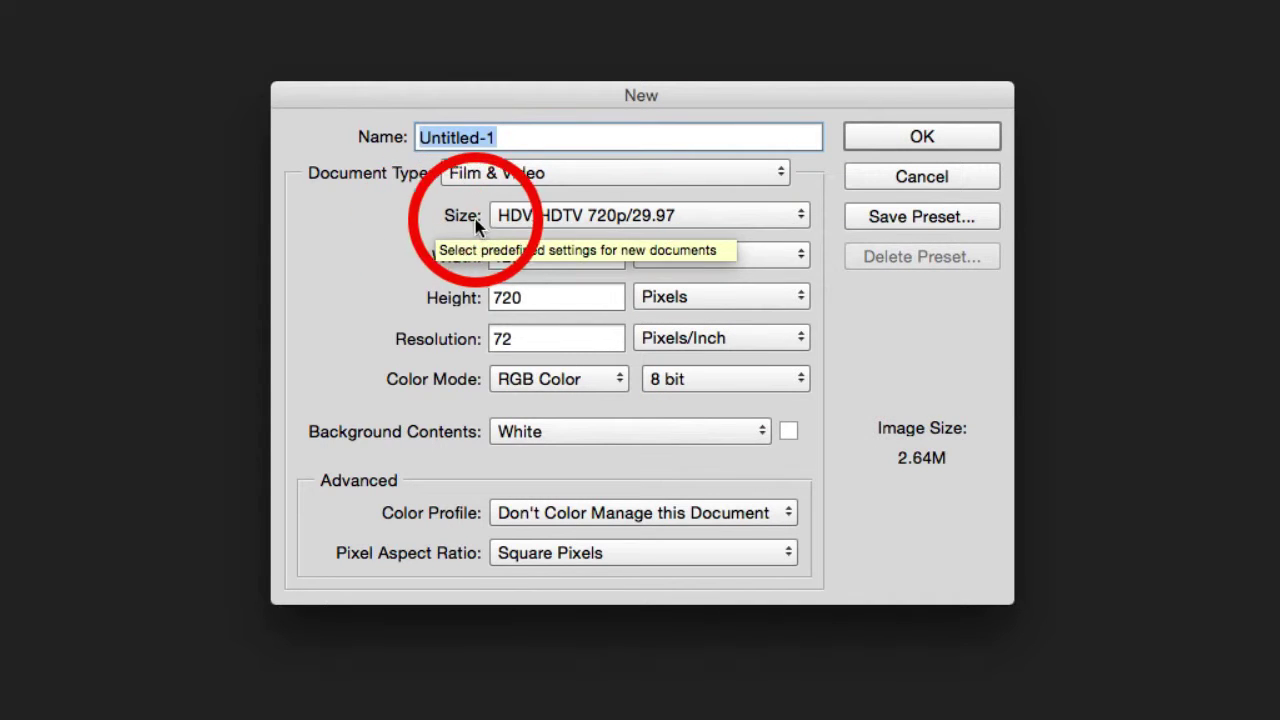
left_click(690, 222)
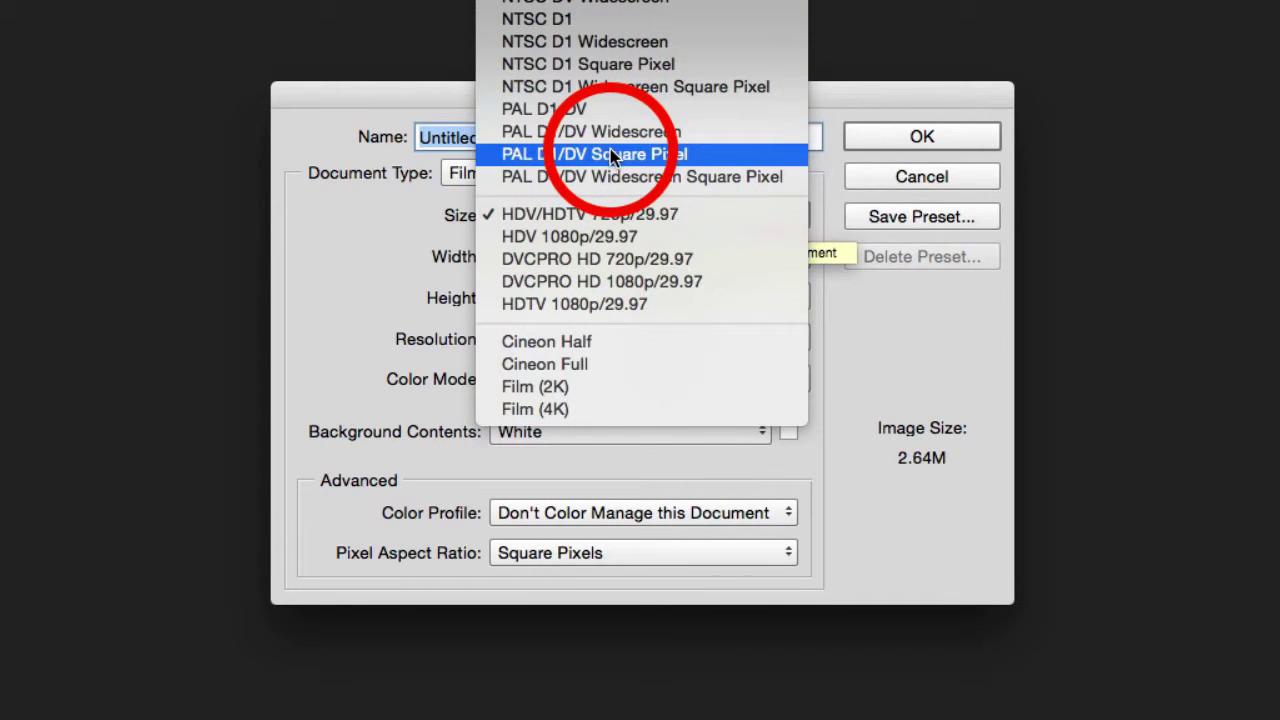
left_click(710, 224)
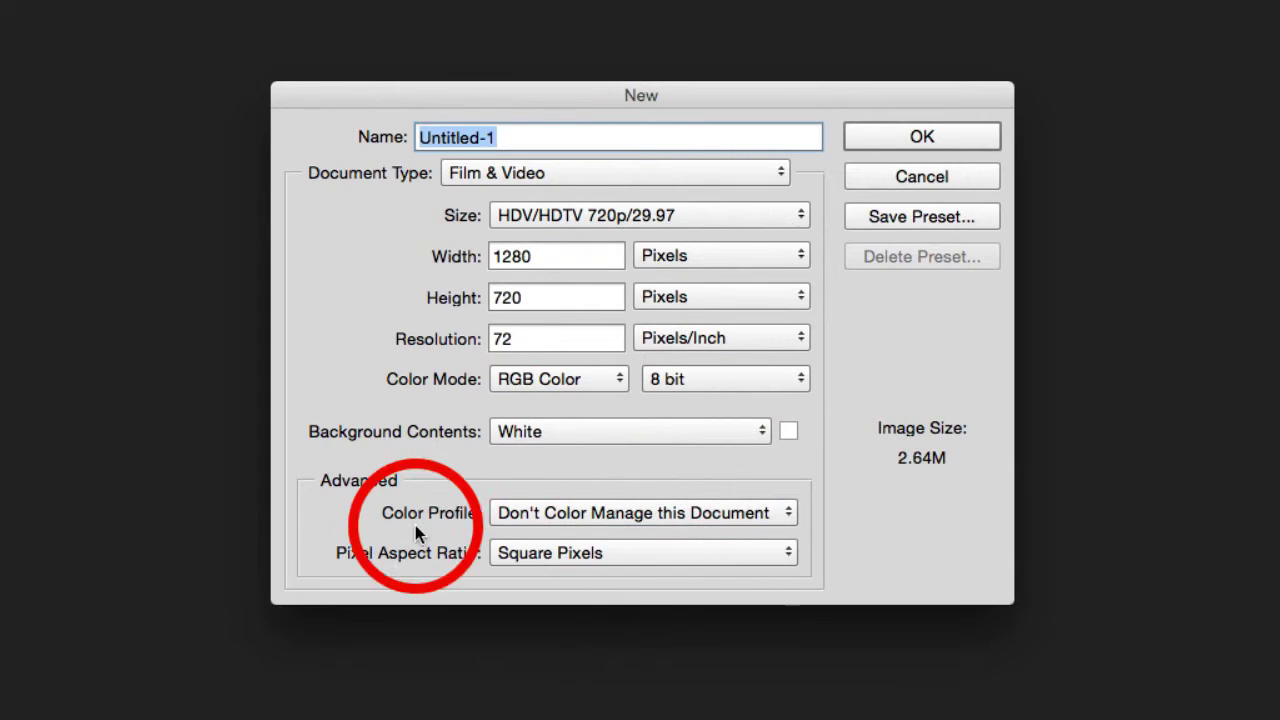
Step: Set the new document's color profile to sRGB IEC61966-2.1 and create the document
left_click(705, 512)
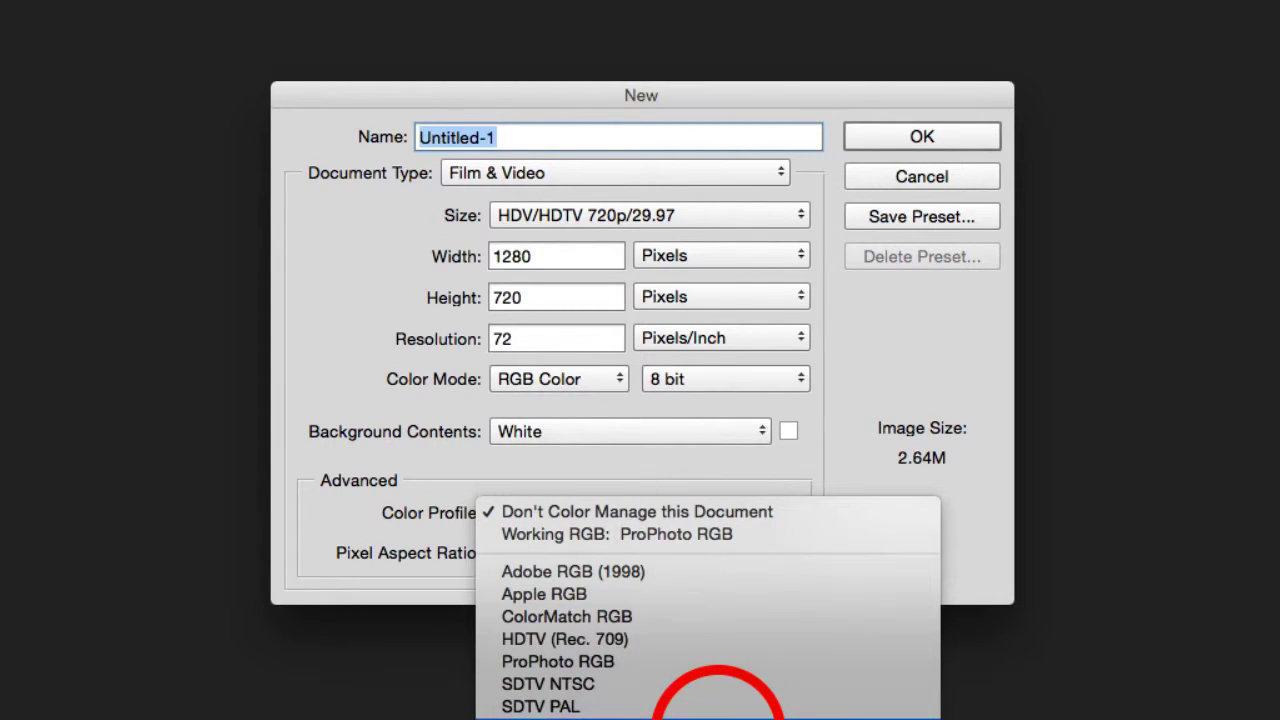
left_click(717, 719)
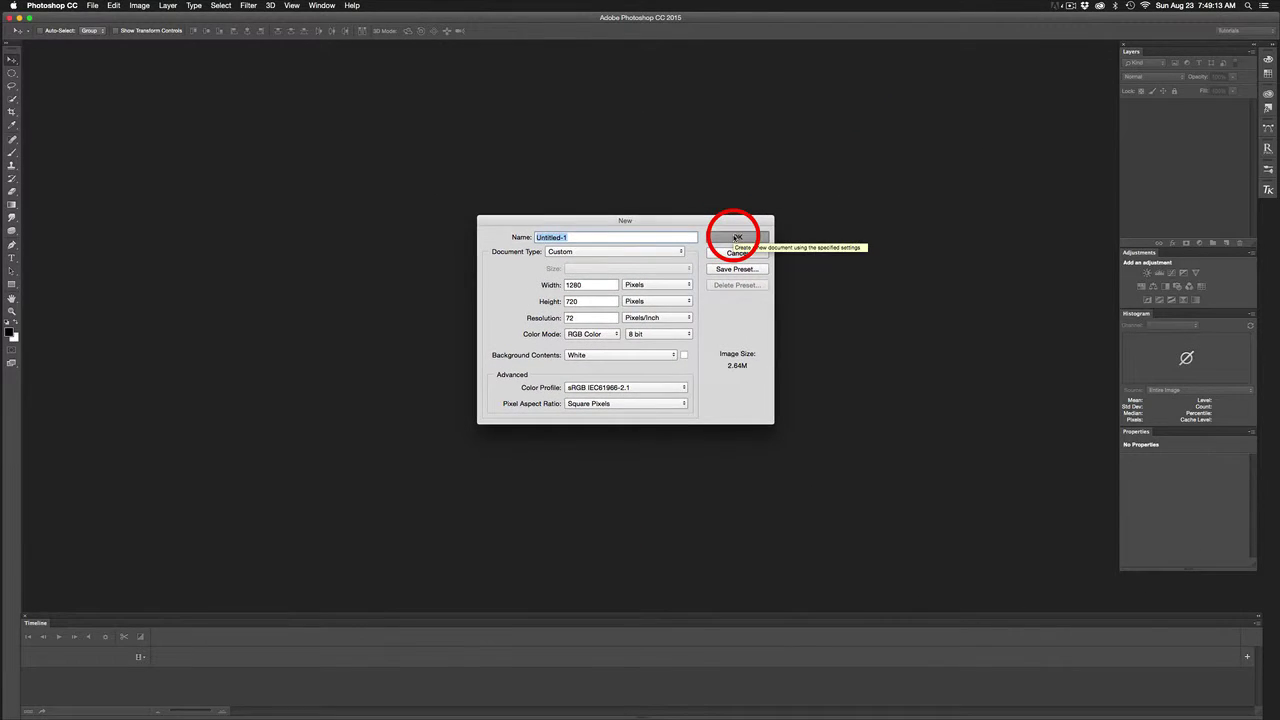
left_click(876, 160)
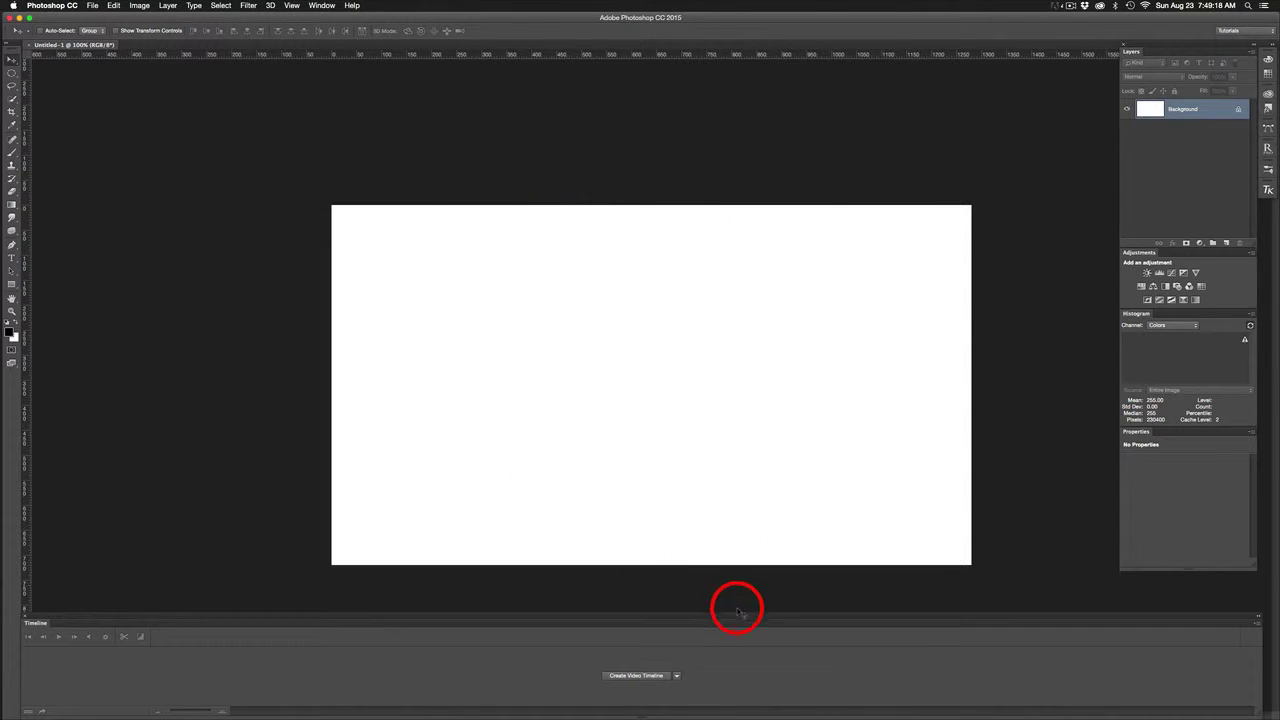
Step: Create a video timeline for the blank document
left_click(651, 676)
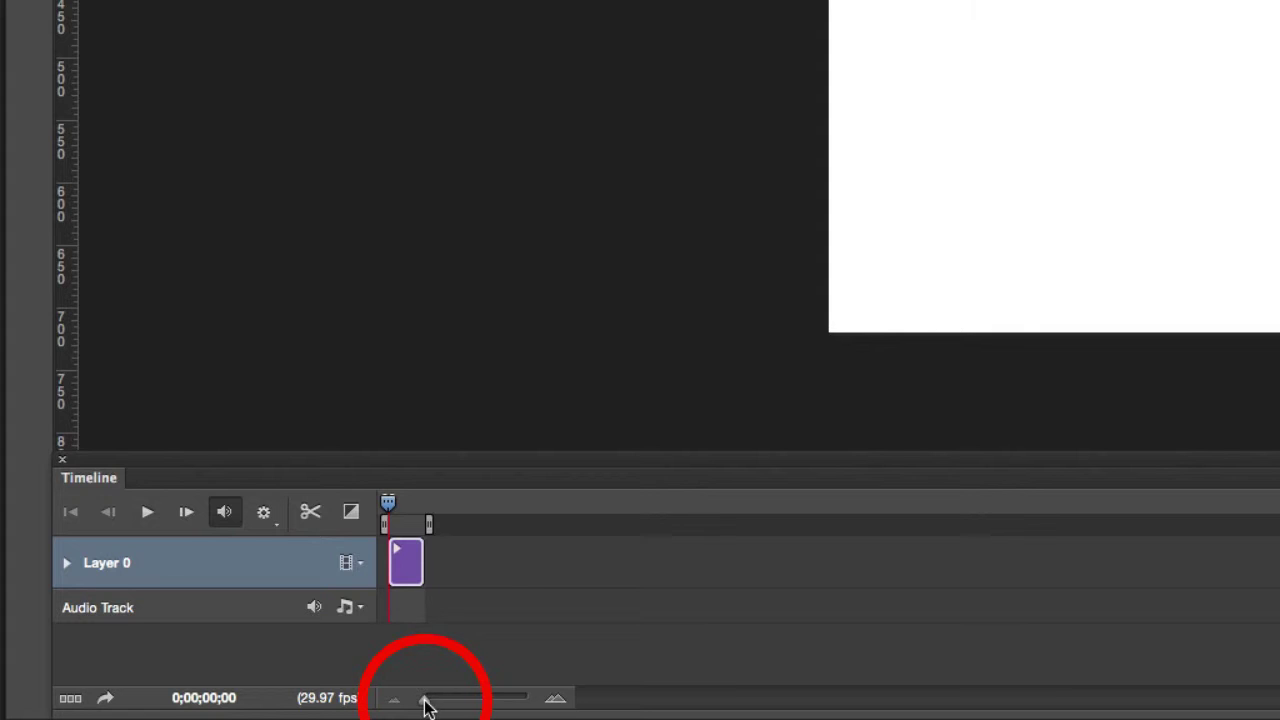
left_click_drag(425, 705, 451, 707)
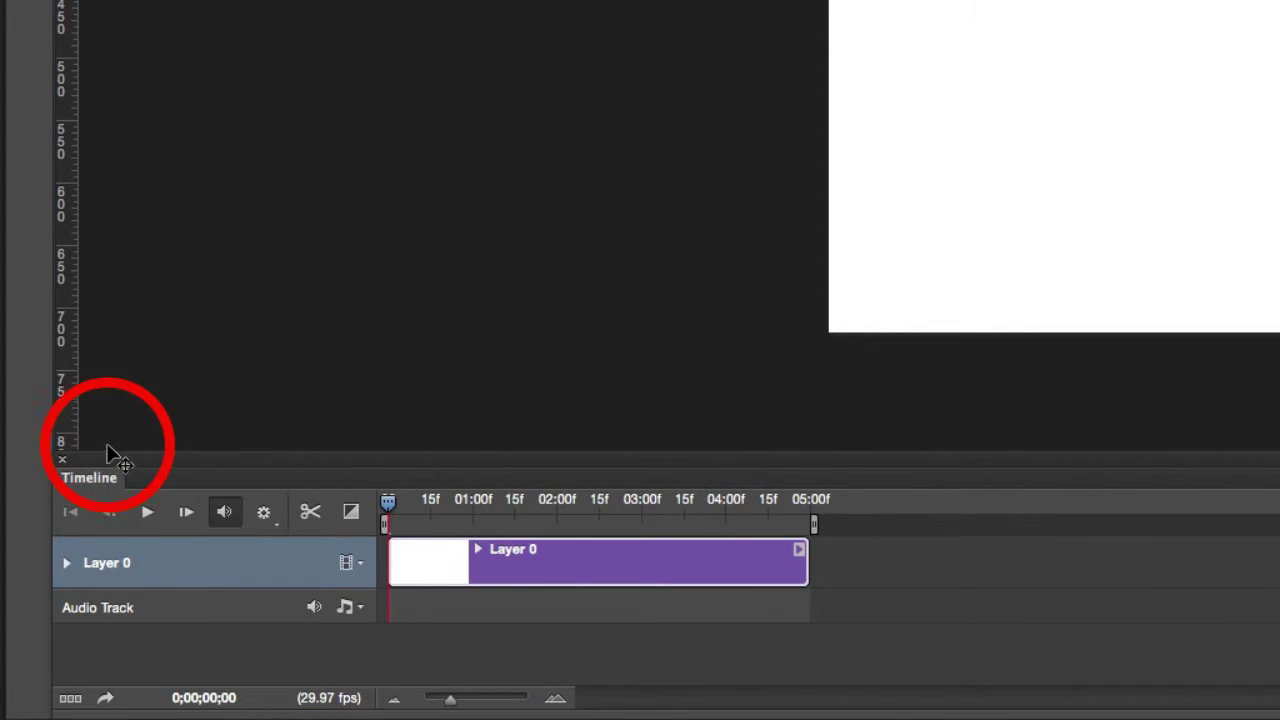
Step: Play the timeline to its end, then scrub the playhead back to 0;00;01;27
left_click(148, 515)
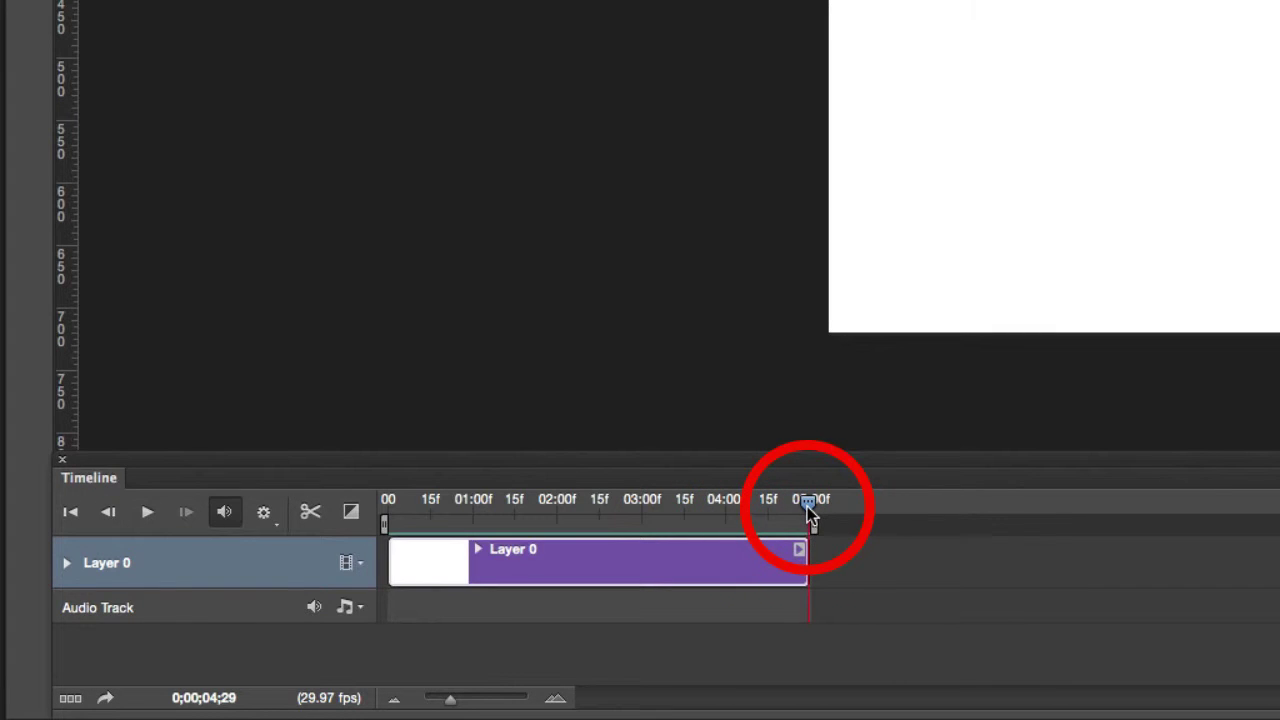
left_click_drag(809, 515, 806, 508)
left_click_drag(808, 508, 559, 519)
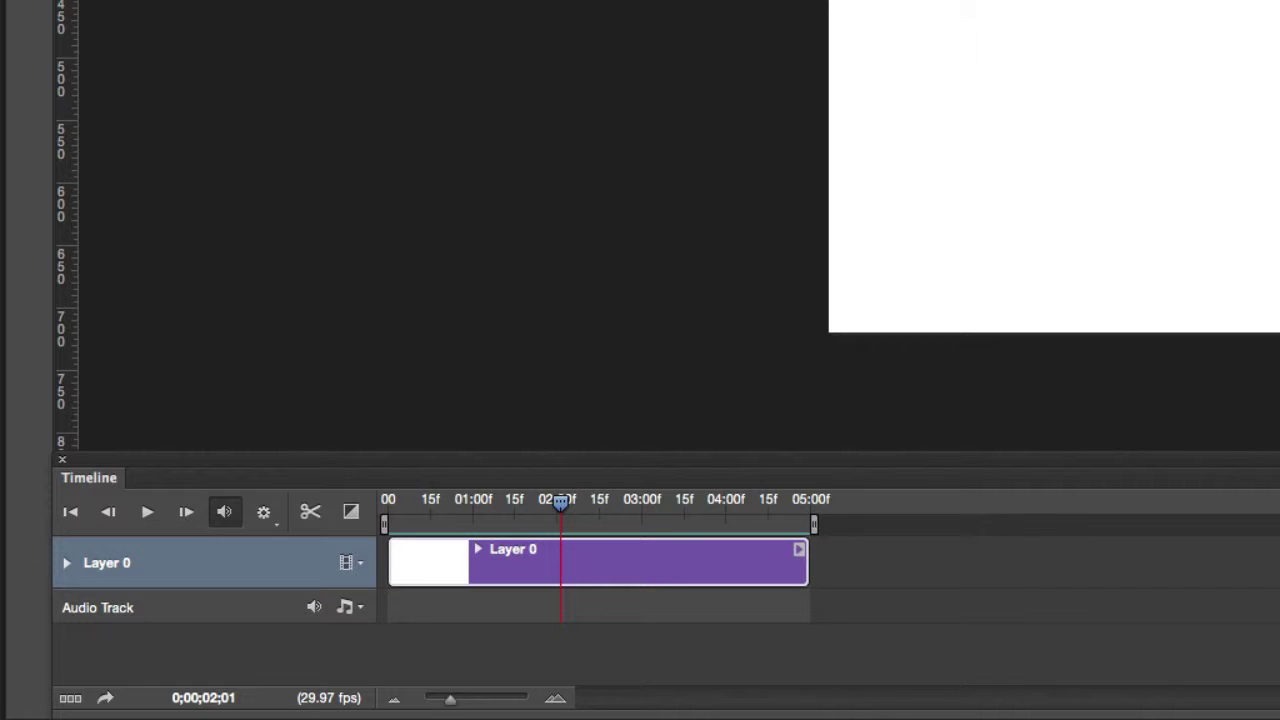
mouse_move(562, 512)
left_mouse_down()
mouse_move(405, 506)
mouse_move(606, 508)
mouse_move(451, 516)
mouse_move(549, 522)
left_mouse_up()
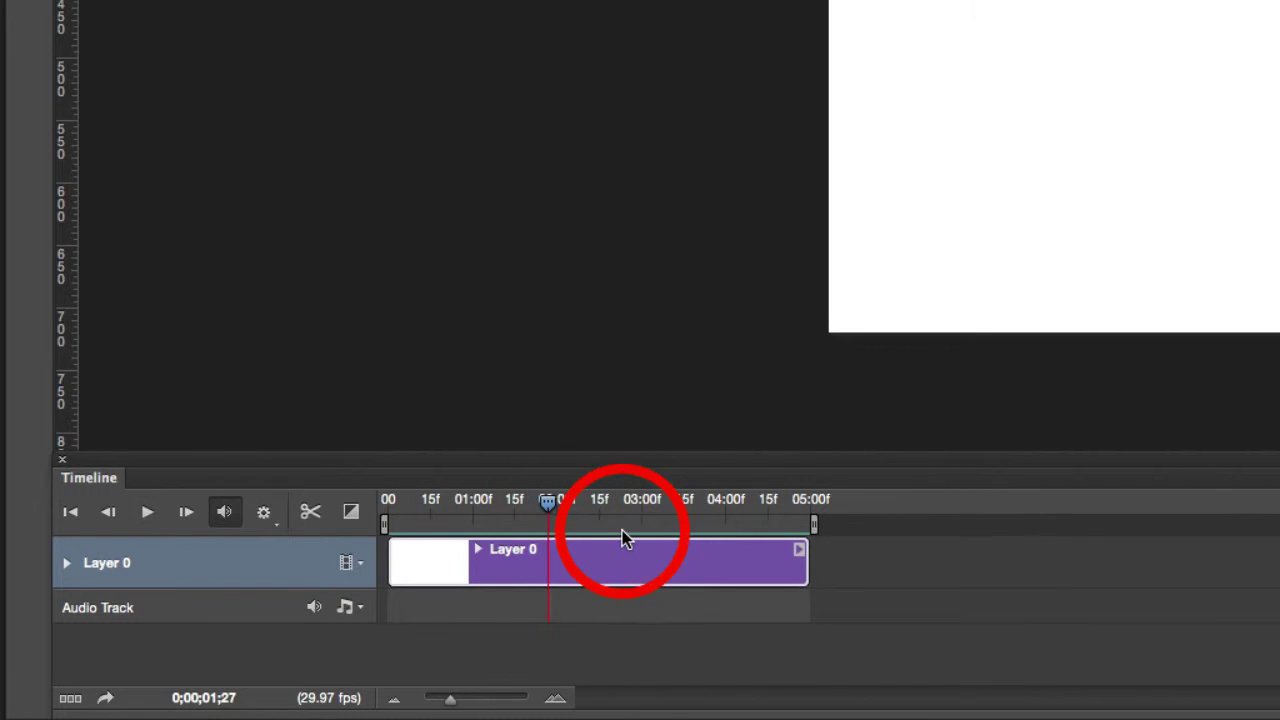
Step: Return to the first frame, scrub the playhead to 0;00;02;01, and step two frames back and two frames forward
left_click(71, 514)
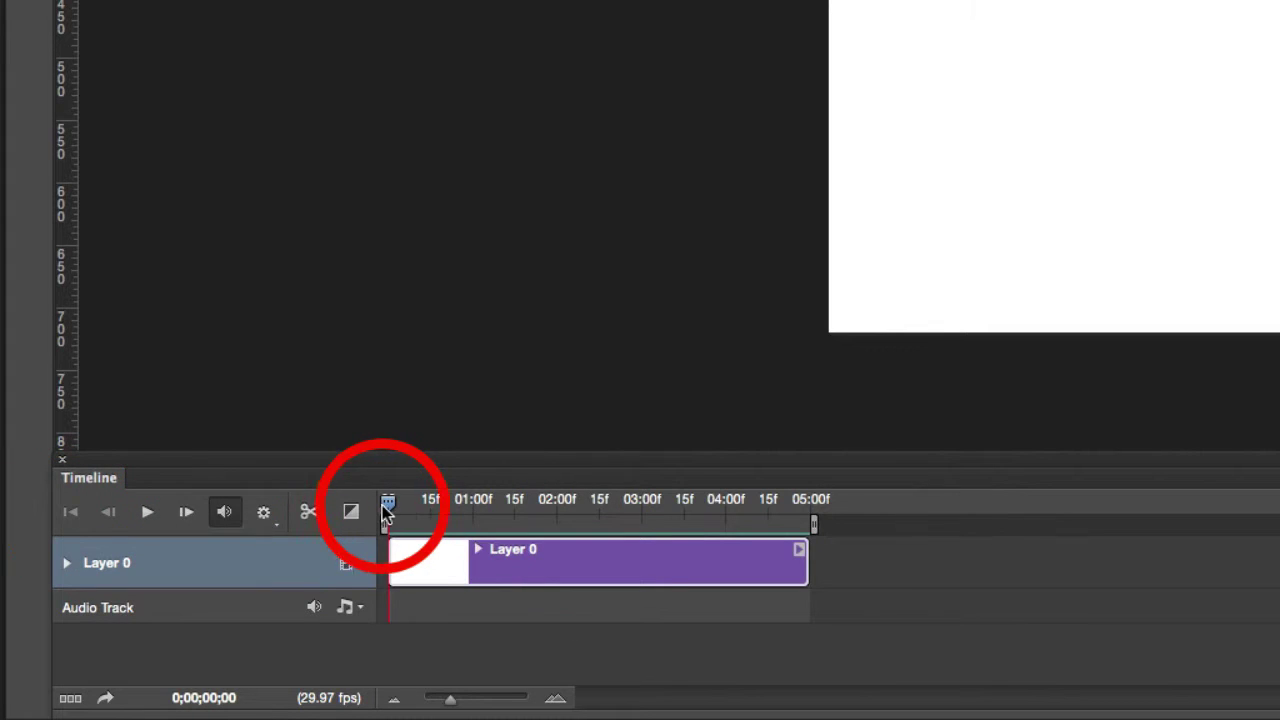
left_click_drag(387, 506, 560, 510)
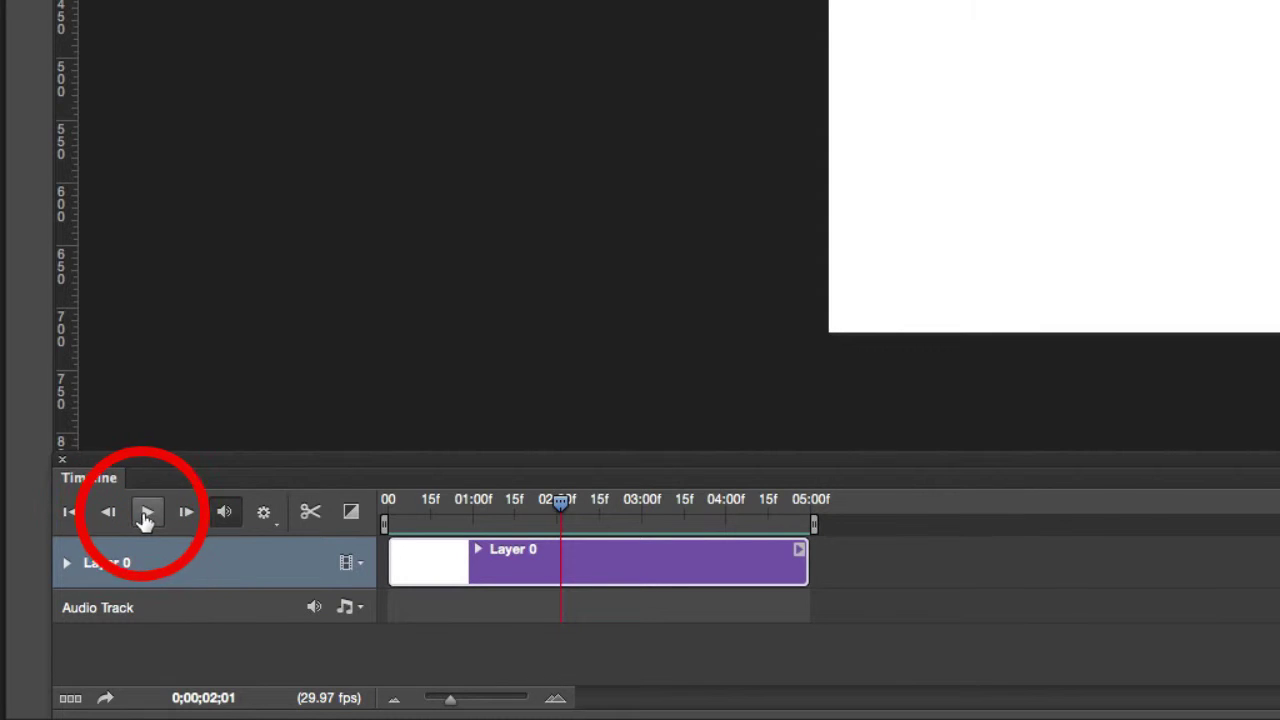
left_click(109, 515)
left_click(109, 515)
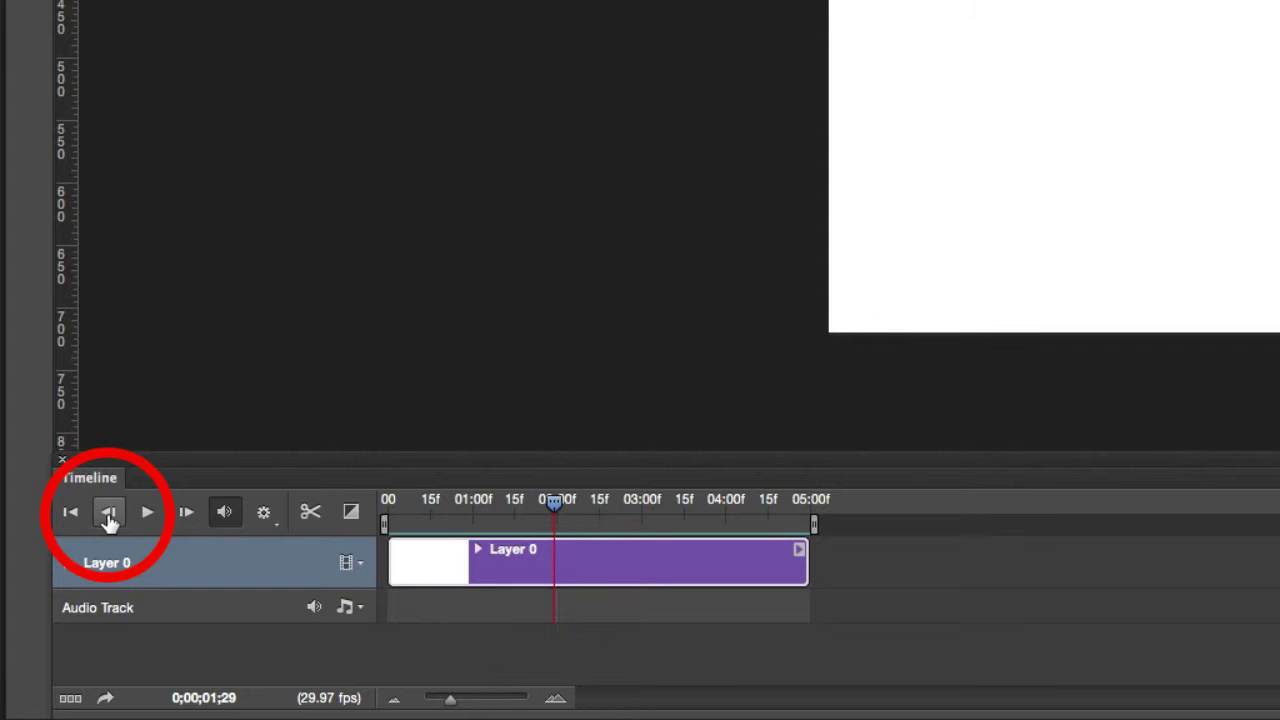
left_click(187, 515)
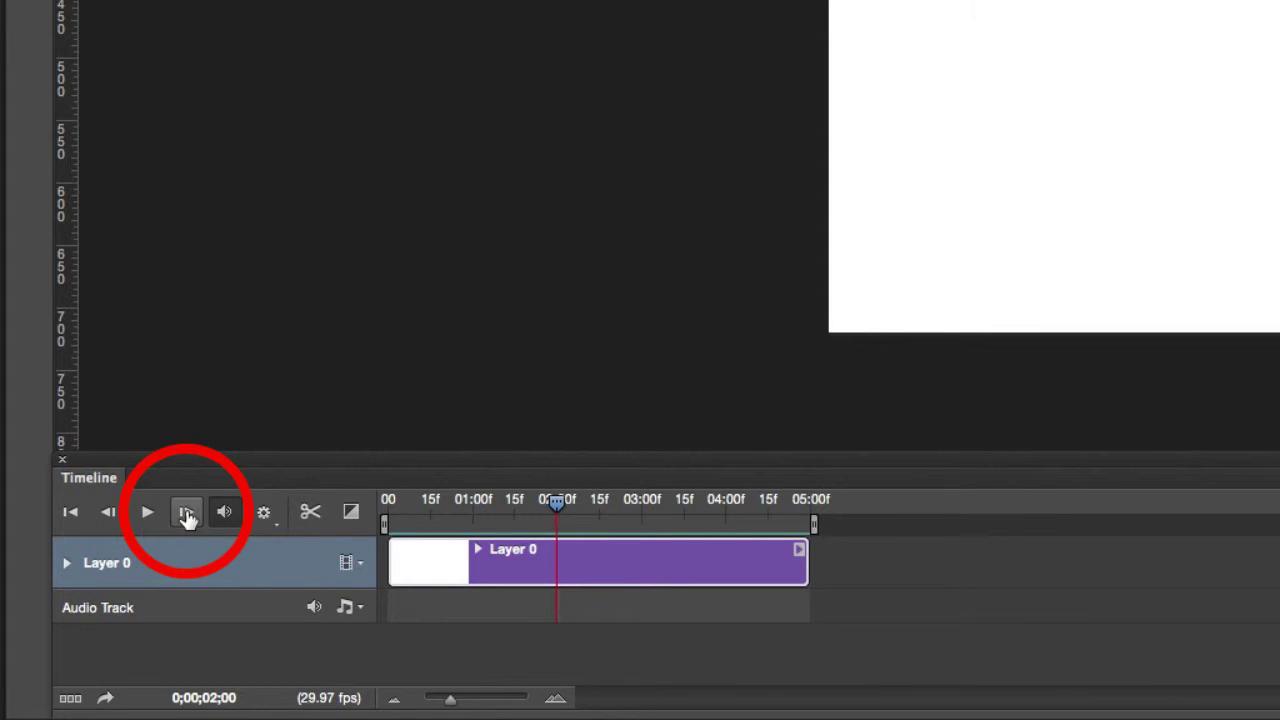
left_click(187, 515)
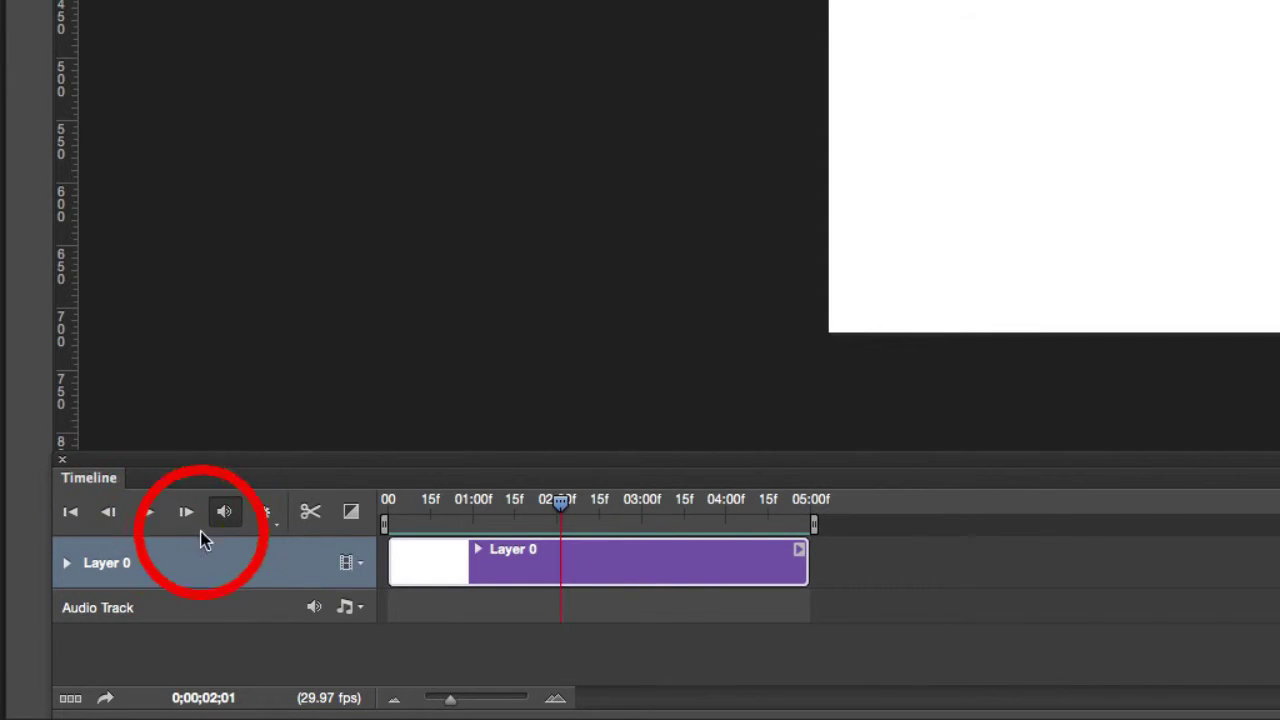
Step: Examine the timeline's playback options for resolution and looping, and its transition choices
left_click(275, 521)
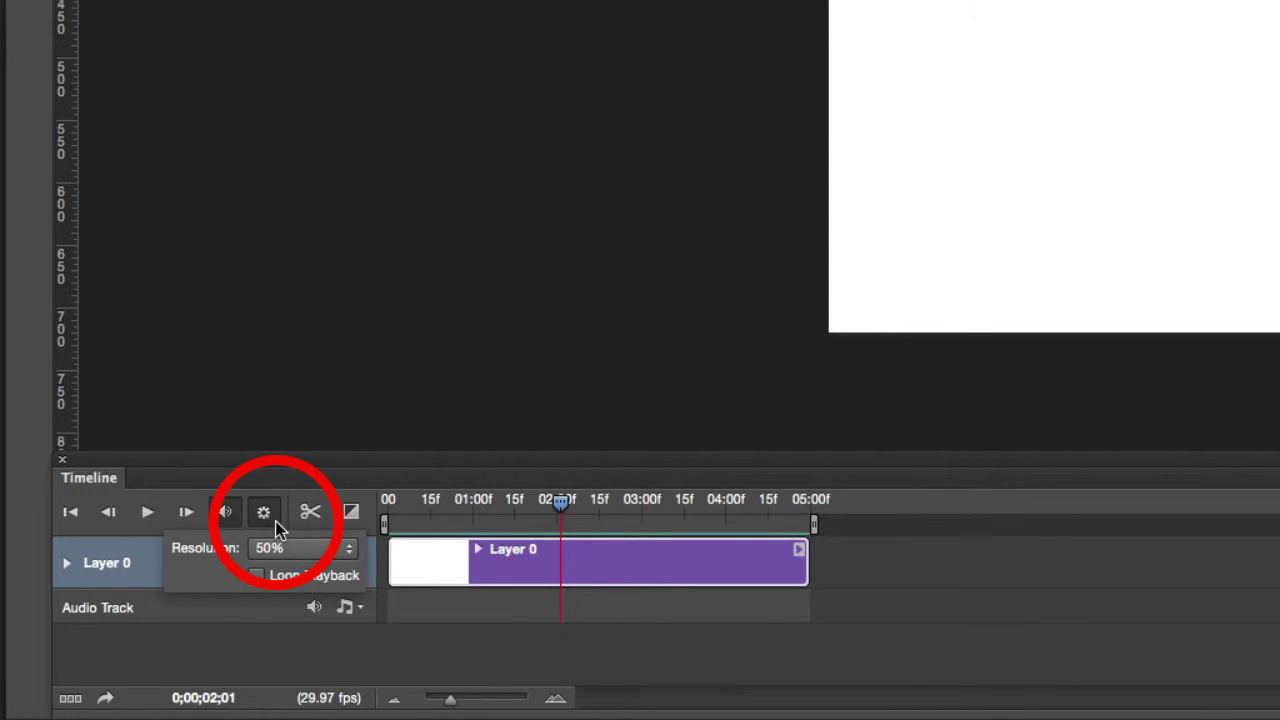
left_click(256, 566)
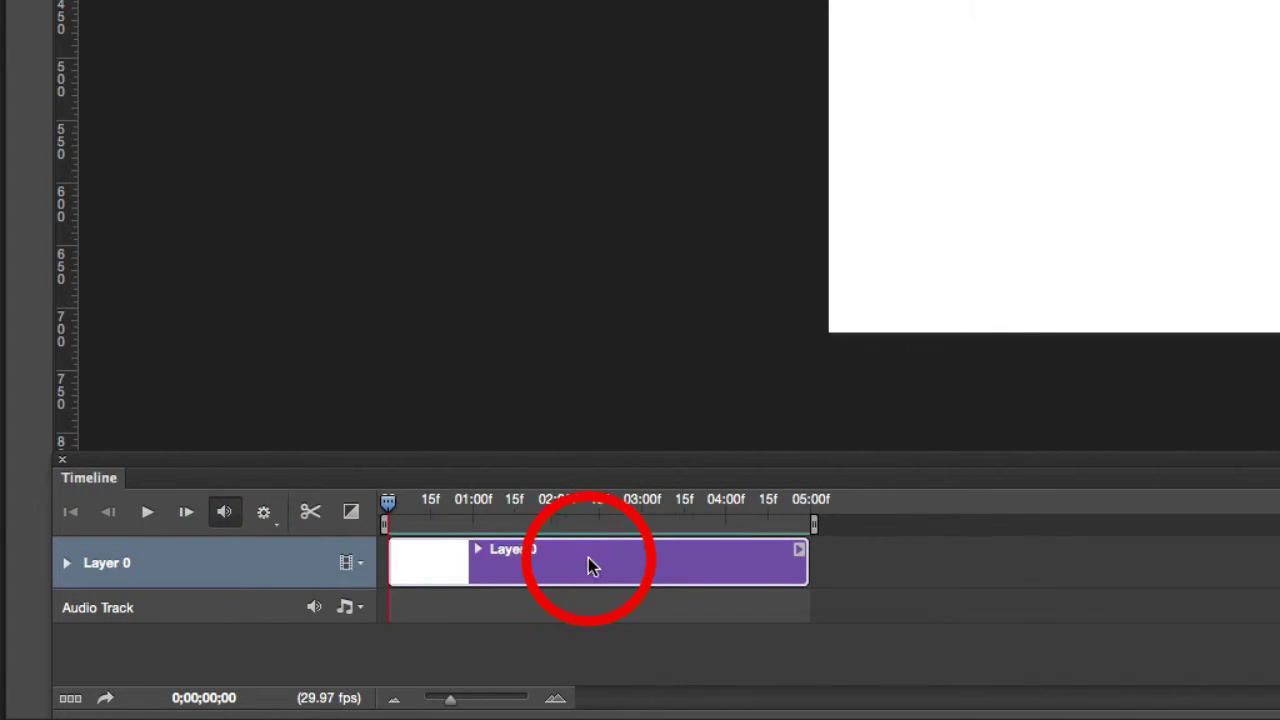
left_click(355, 520)
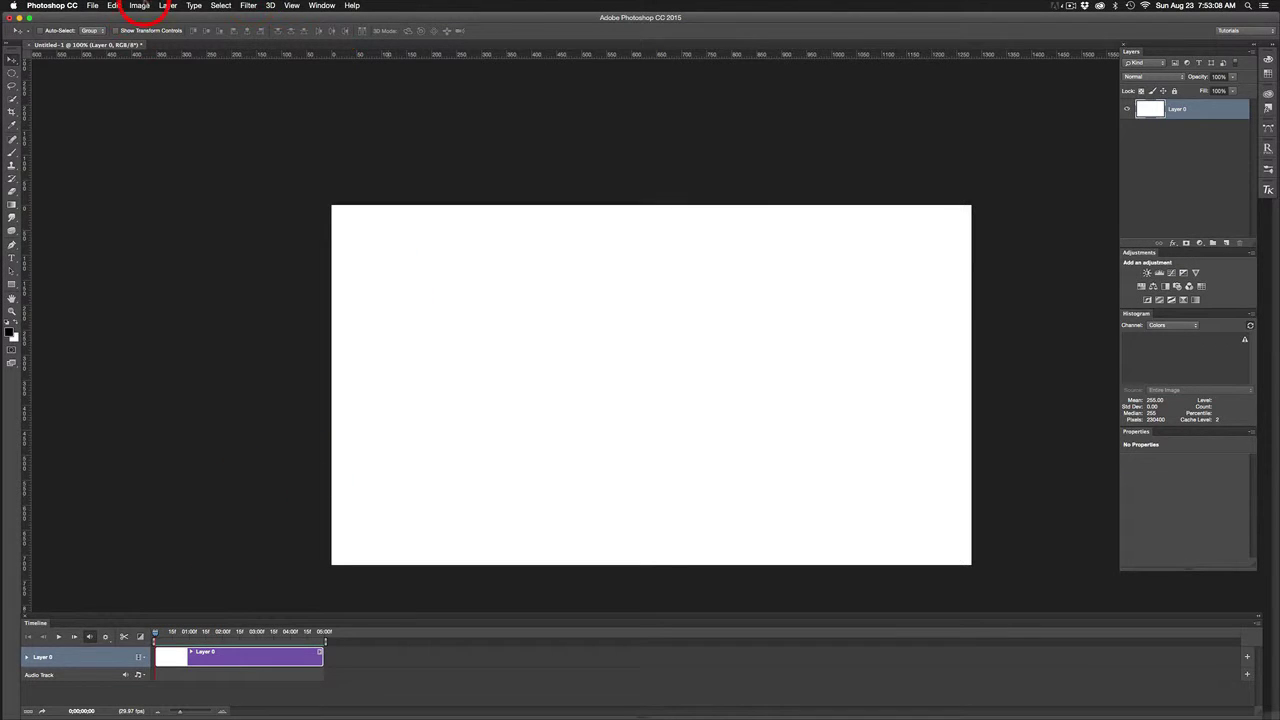
Step: Add a new video layer from file using the image sequence starting at kellysfield001.JPG in the 082215_kellys_field_image_sequence folder, under 2015 and 0822215_kellys_field_m
left_click(168, 6)
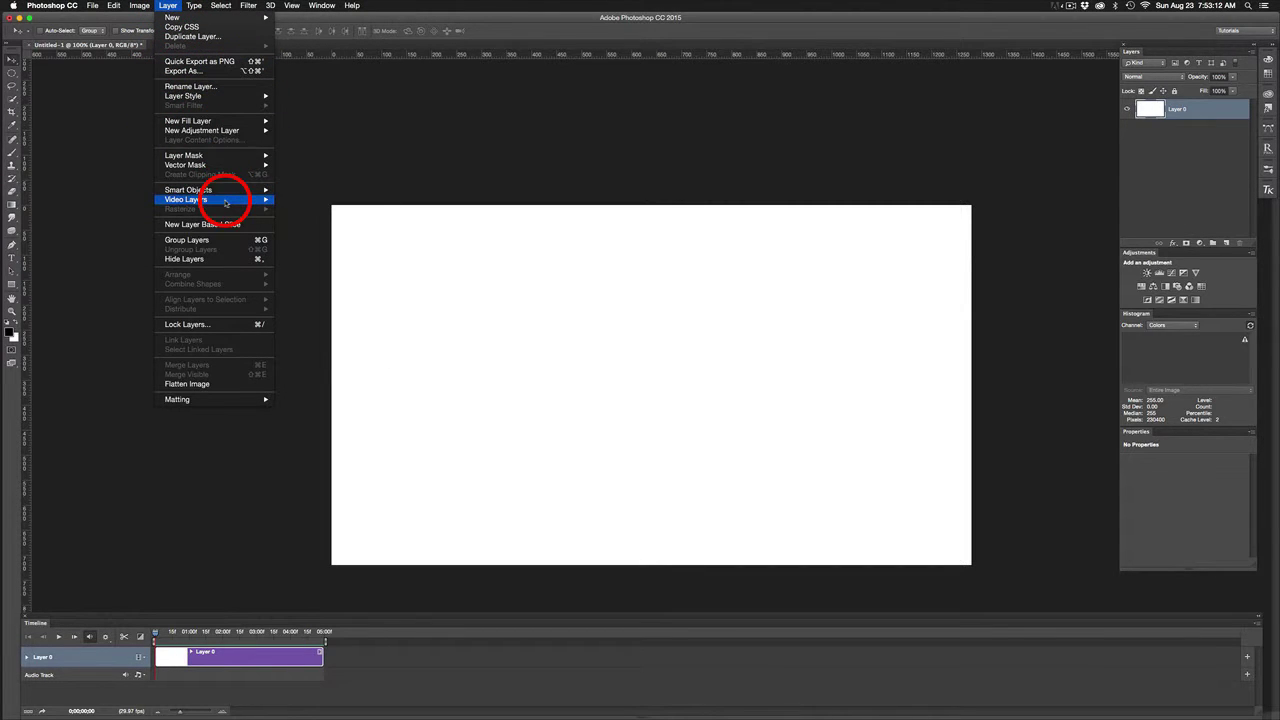
mouse_move(226, 202)
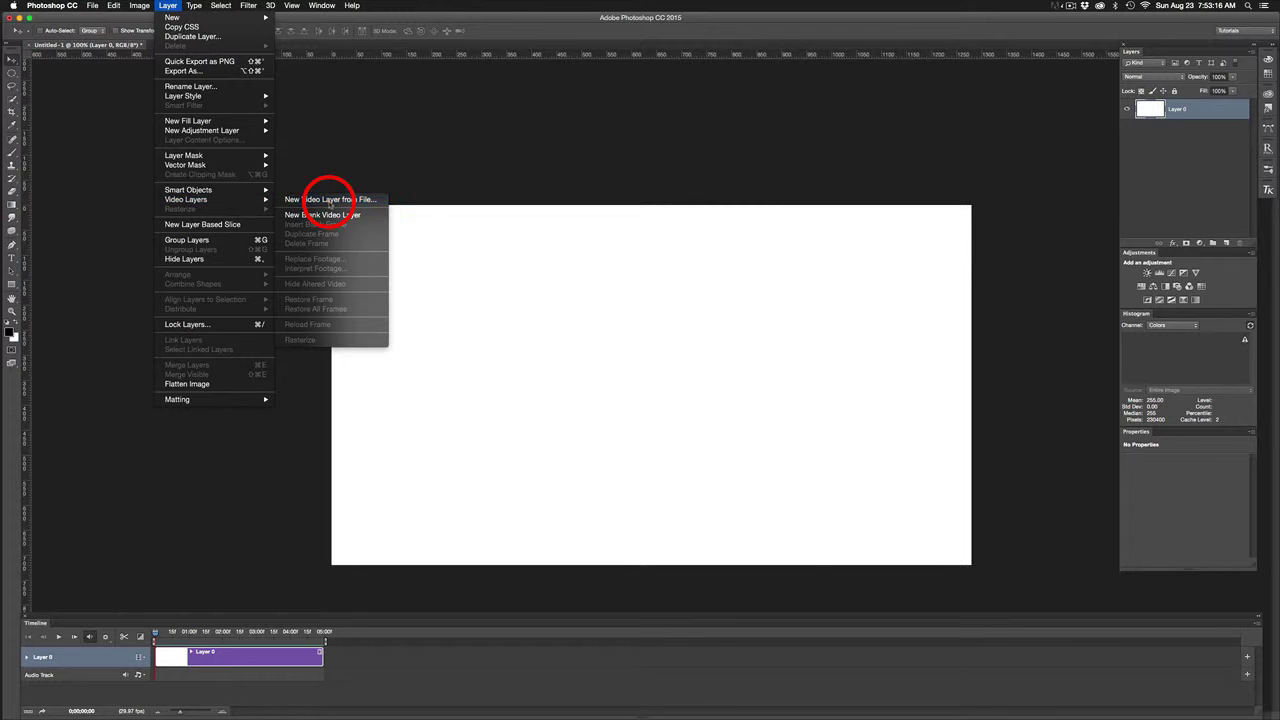
left_click(330, 201)
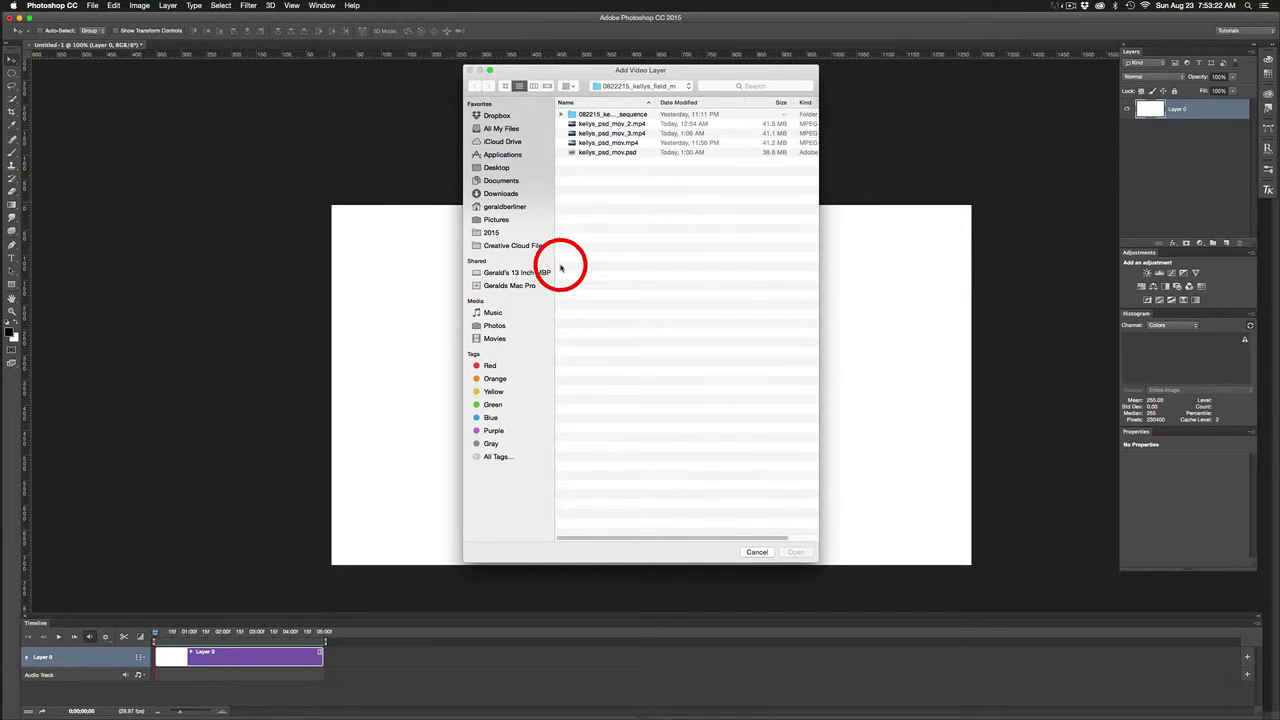
left_click(494, 232)
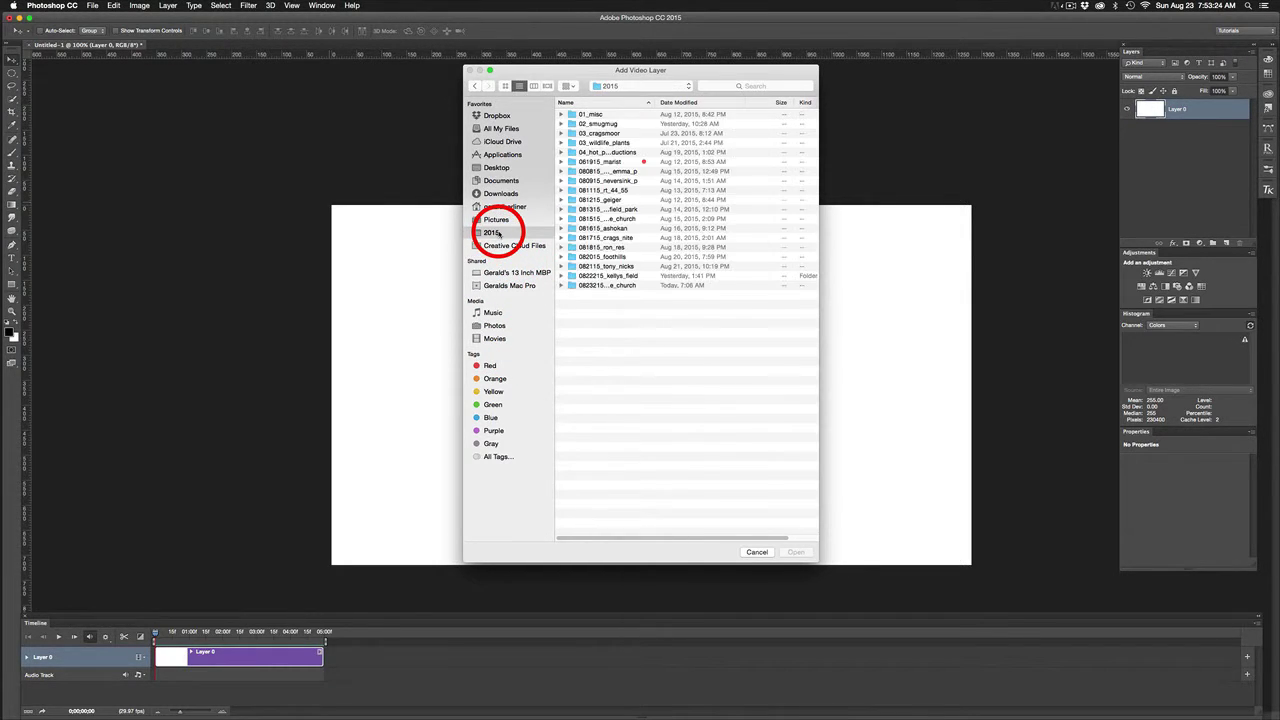
double_click(618, 276)
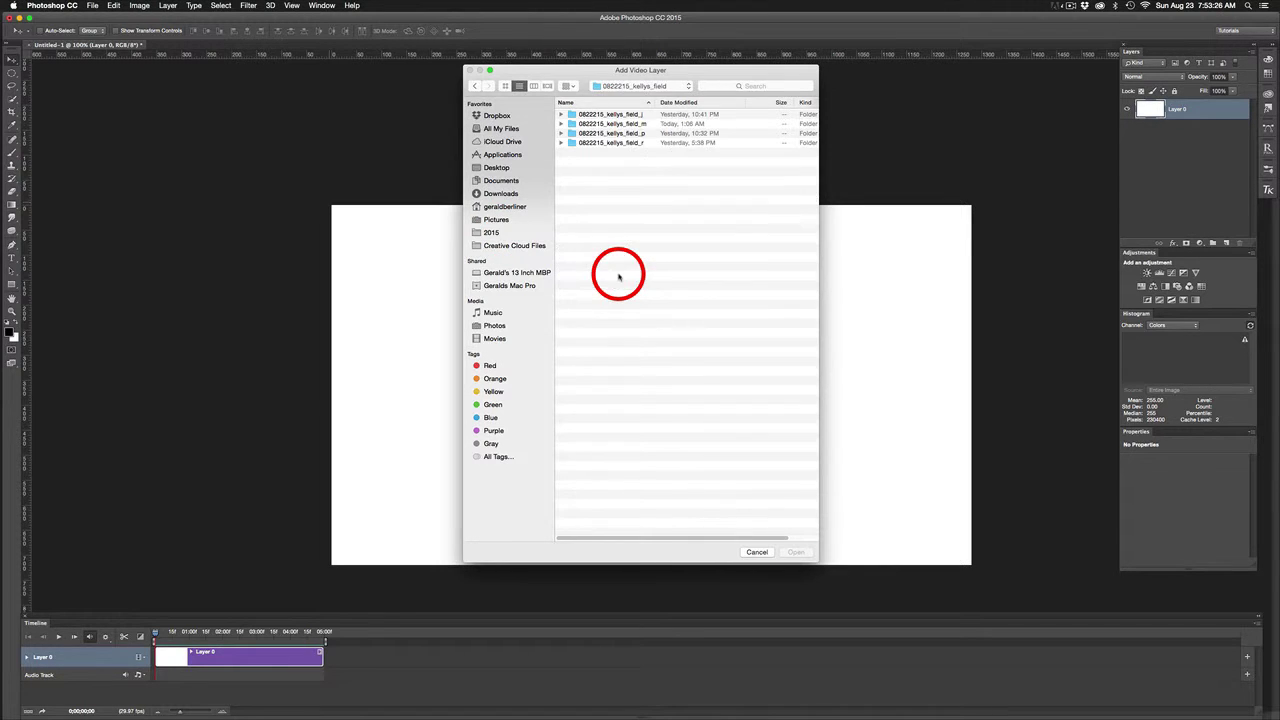
double_click(642, 124)
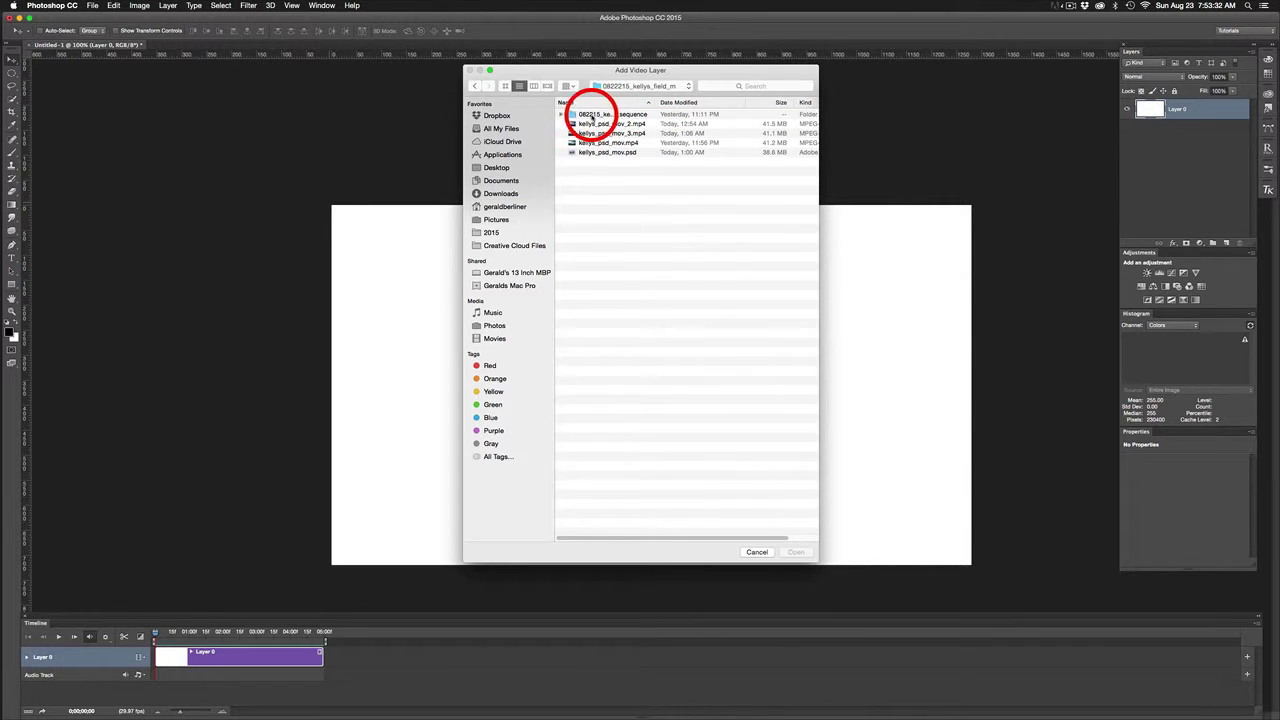
double_click(657, 103)
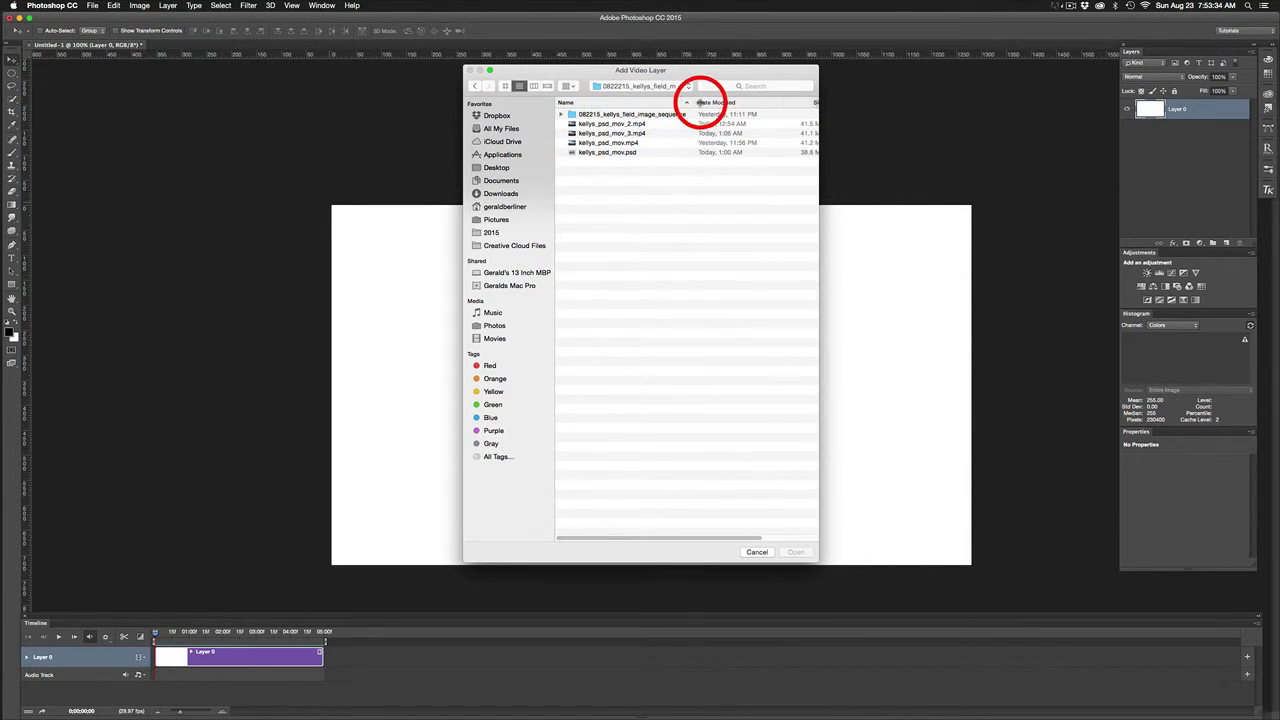
double_click(661, 116)
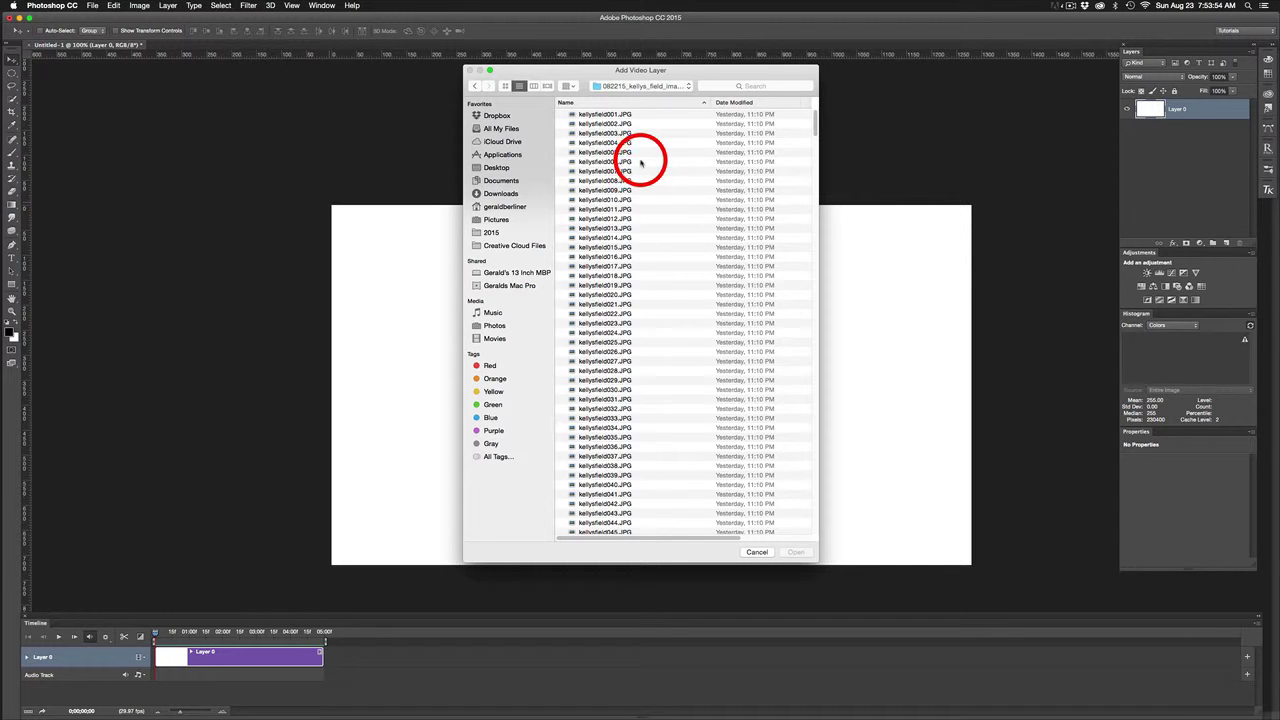
left_click(613, 116)
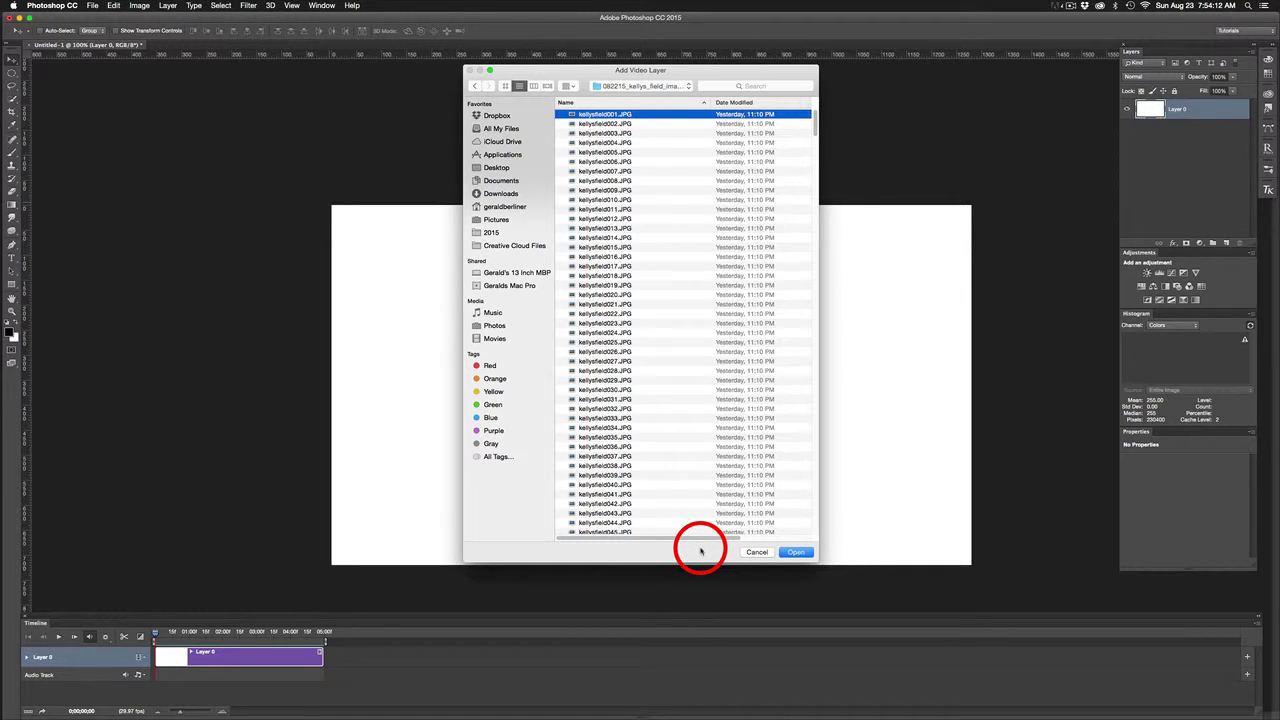
left_click(796, 553)
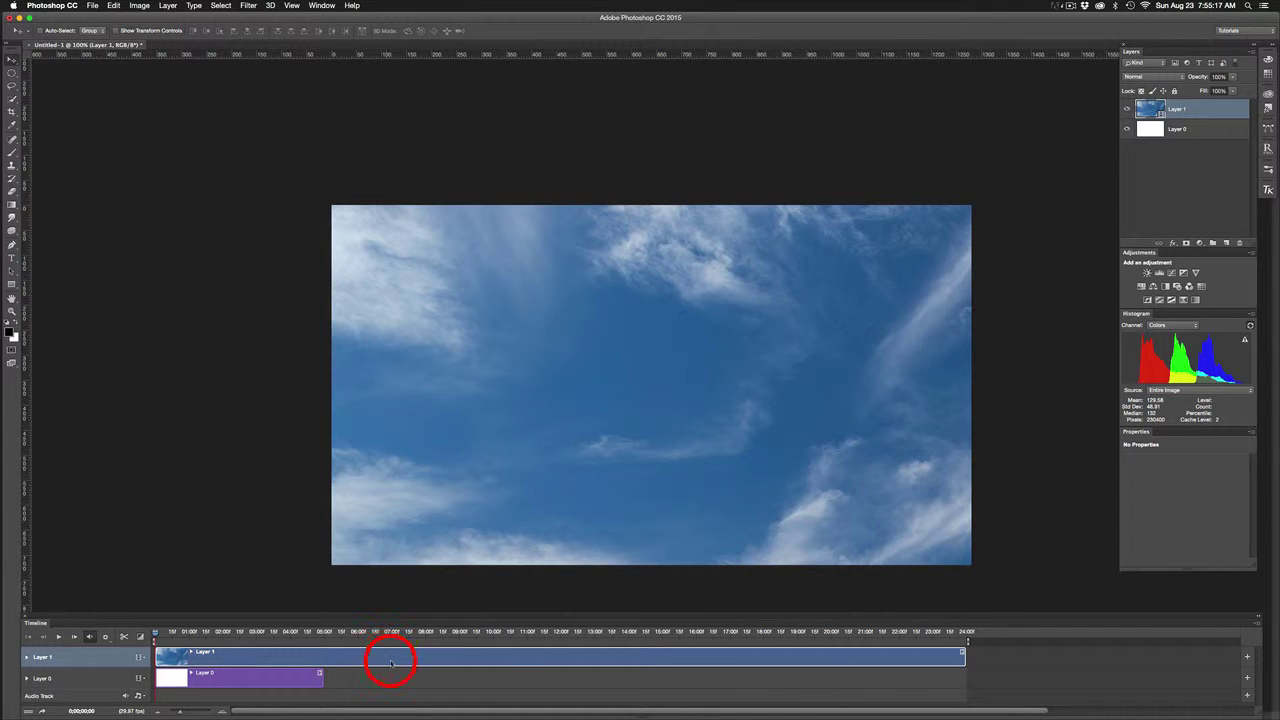
Step: Save the document as kellys_field_psd_mov_1.psd in Photoshop format in the 0822215_kellys_field_m folder
left_click(92, 6)
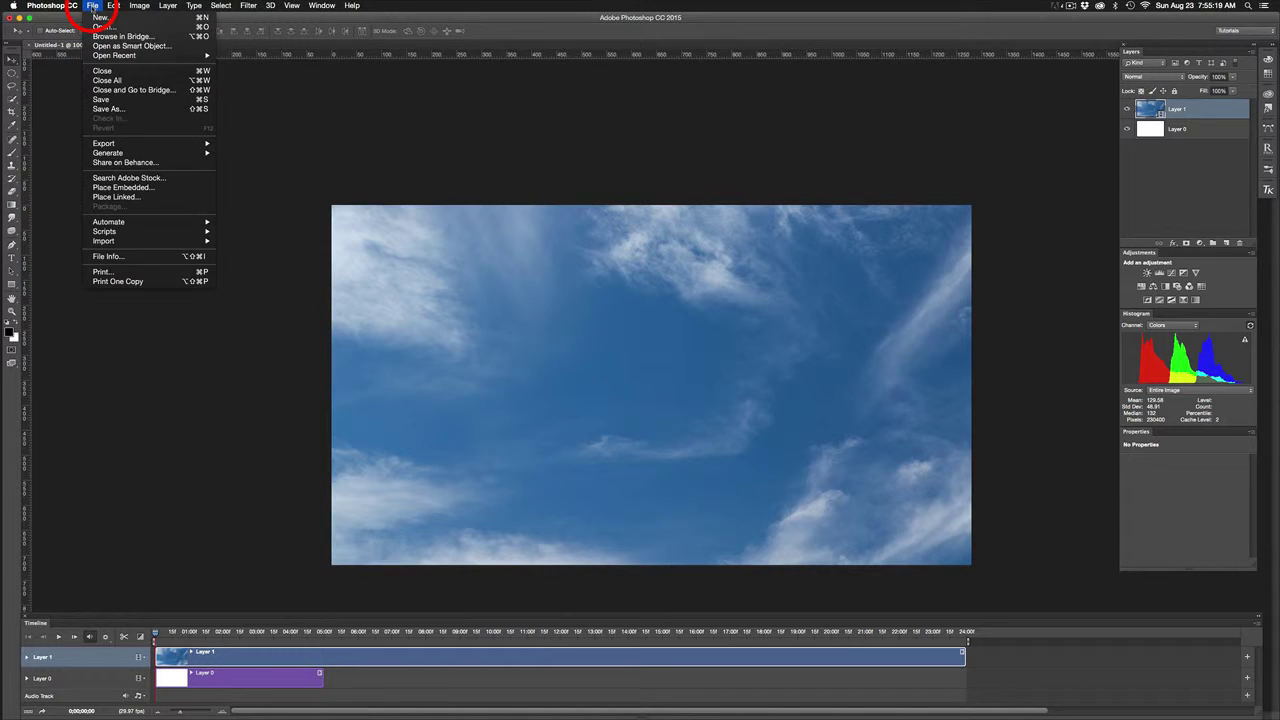
left_click(126, 109)
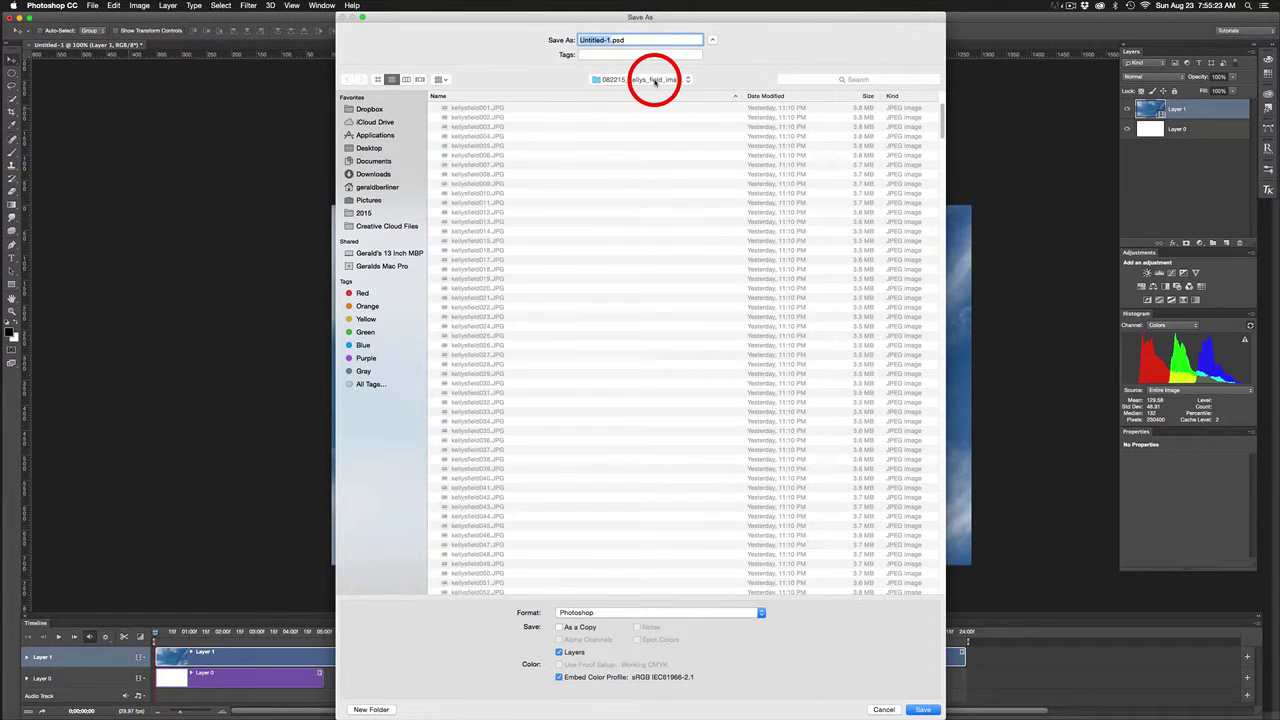
left_click(654, 80)
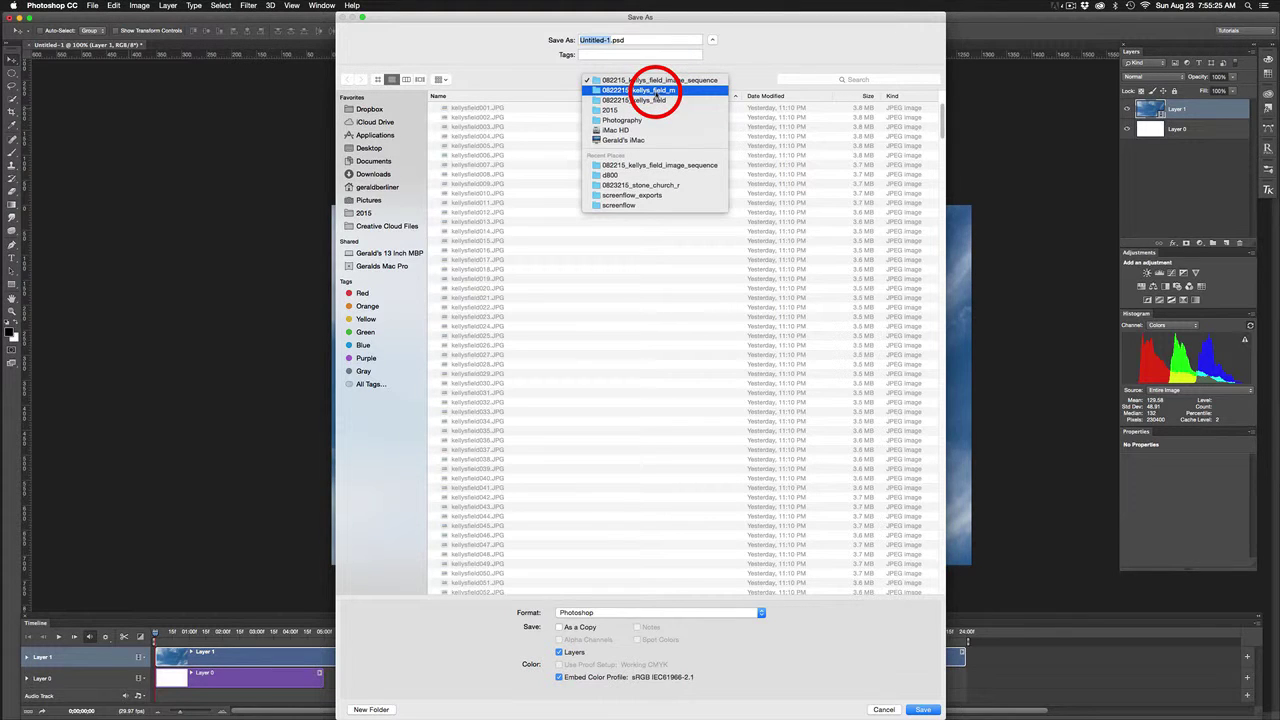
left_click(663, 90)
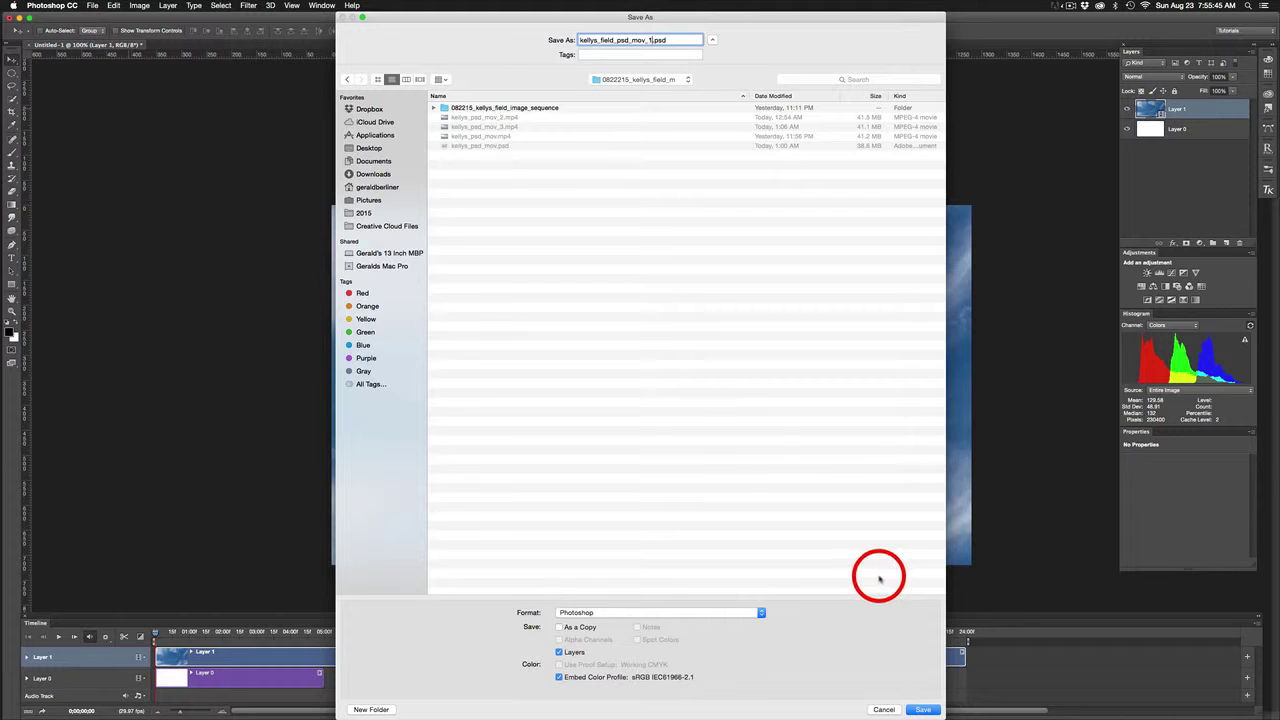
left_click(922, 710)
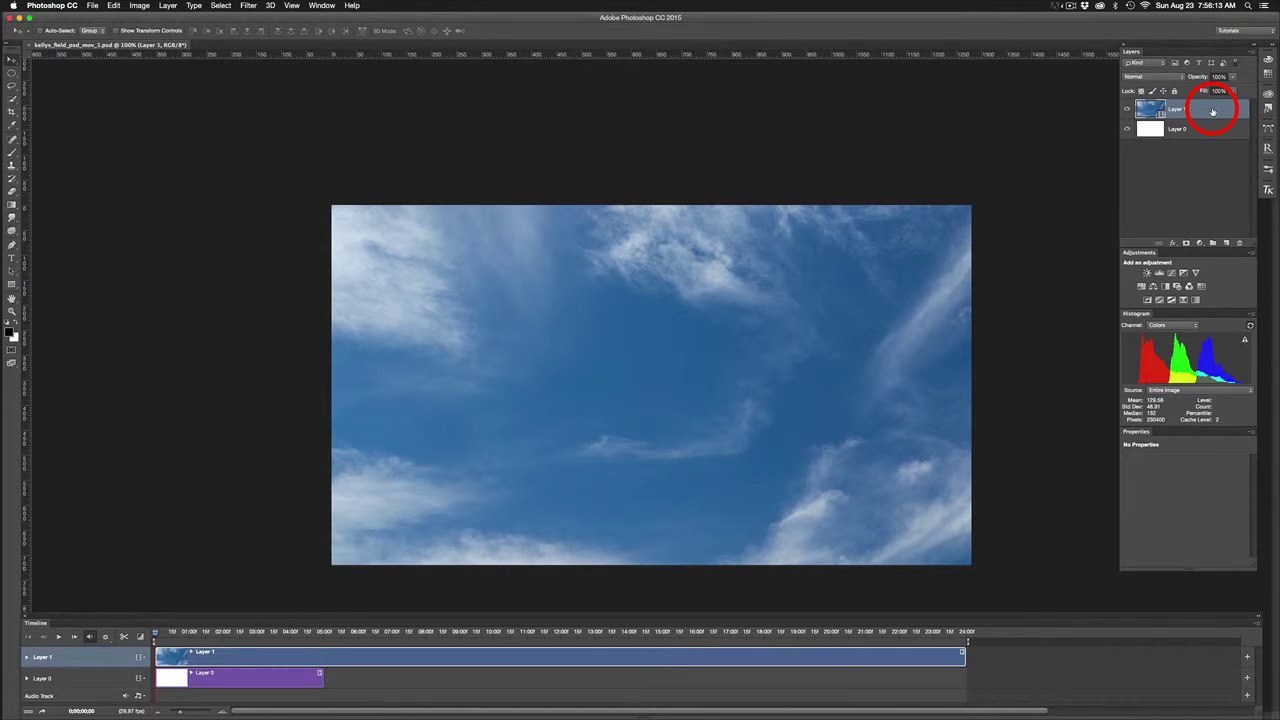
Step: Convert the Layer 1 video to a smart object through Free Transform and scale it down to about 47.4% to fit the canvas width
left_click_drag(871, 346, 906, 366)
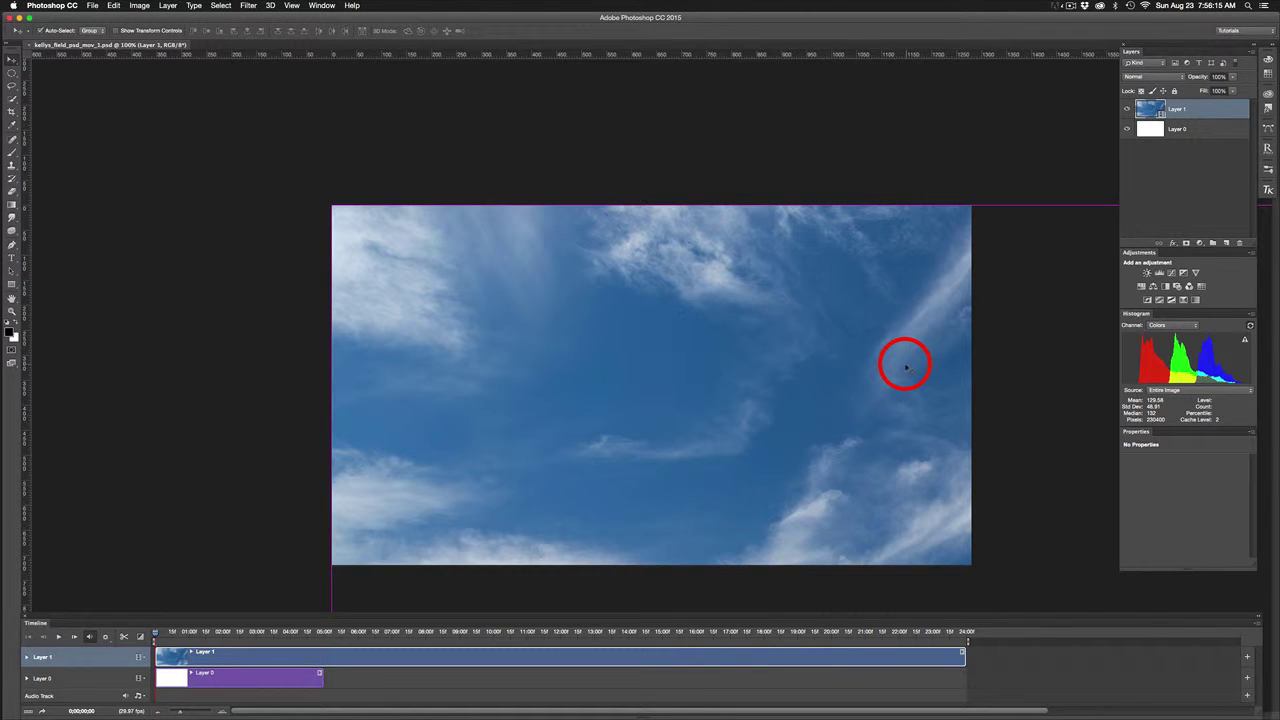
left_click_drag(905, 368, 903, 363)
key("ctrl+t")
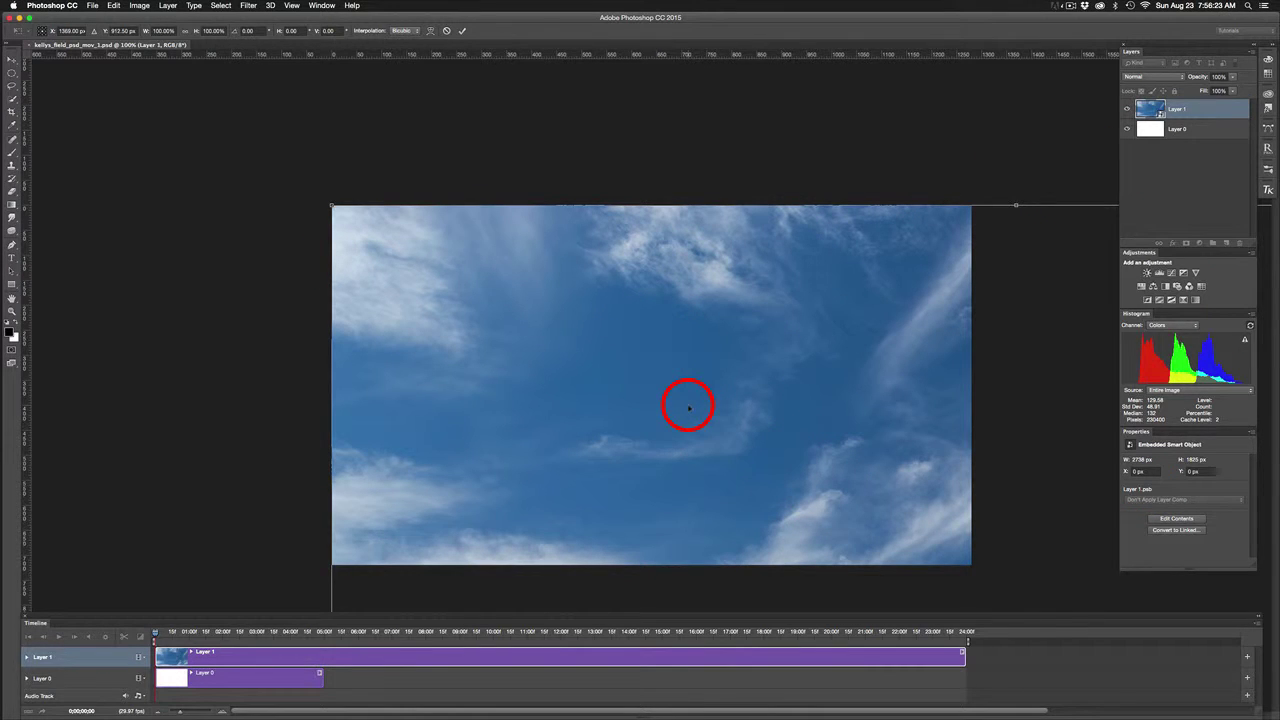
key("ctrl+minus")
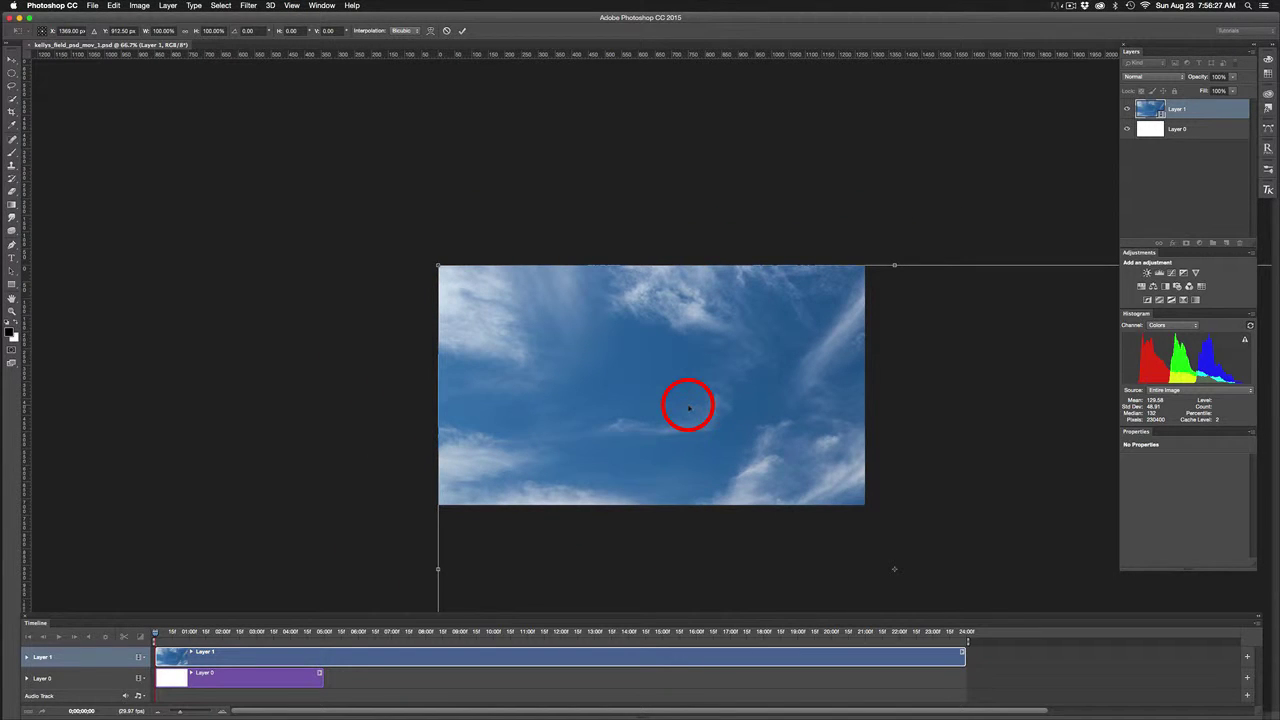
key("ctrl+minus")
key("ctrl+minus")
key("ctrl+minus")
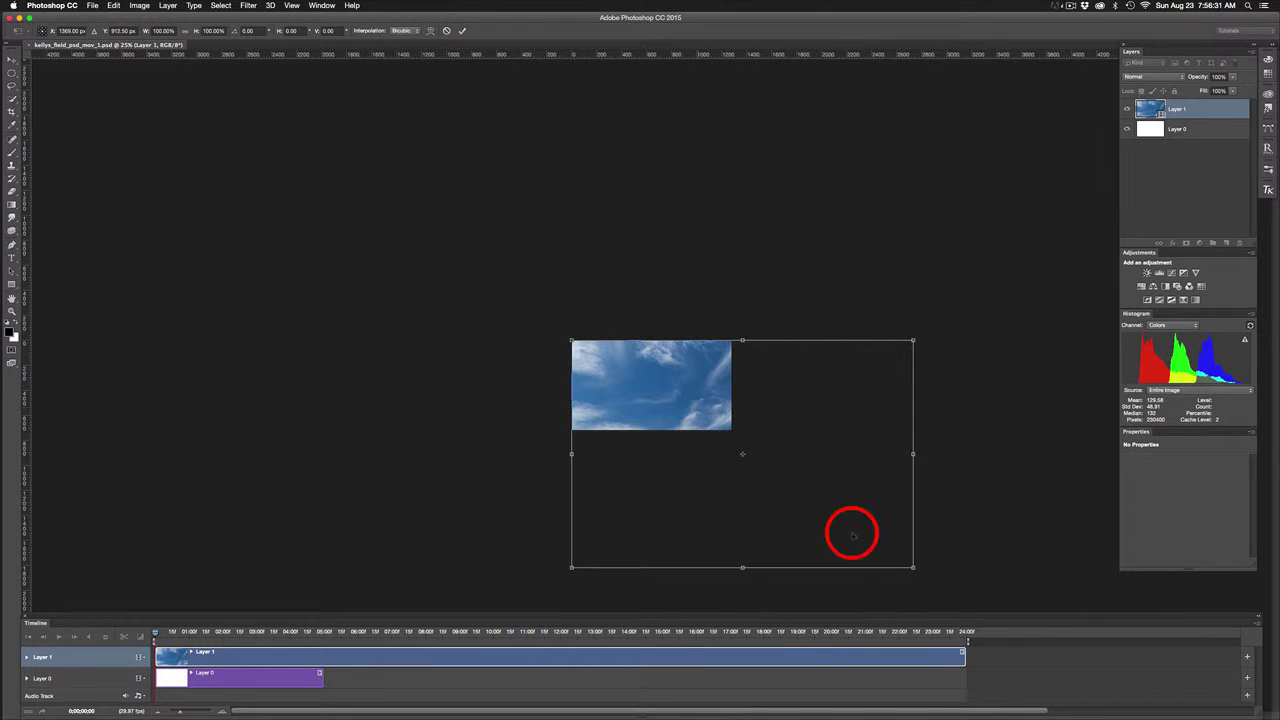
left_click_drag(913, 567, 737, 437)
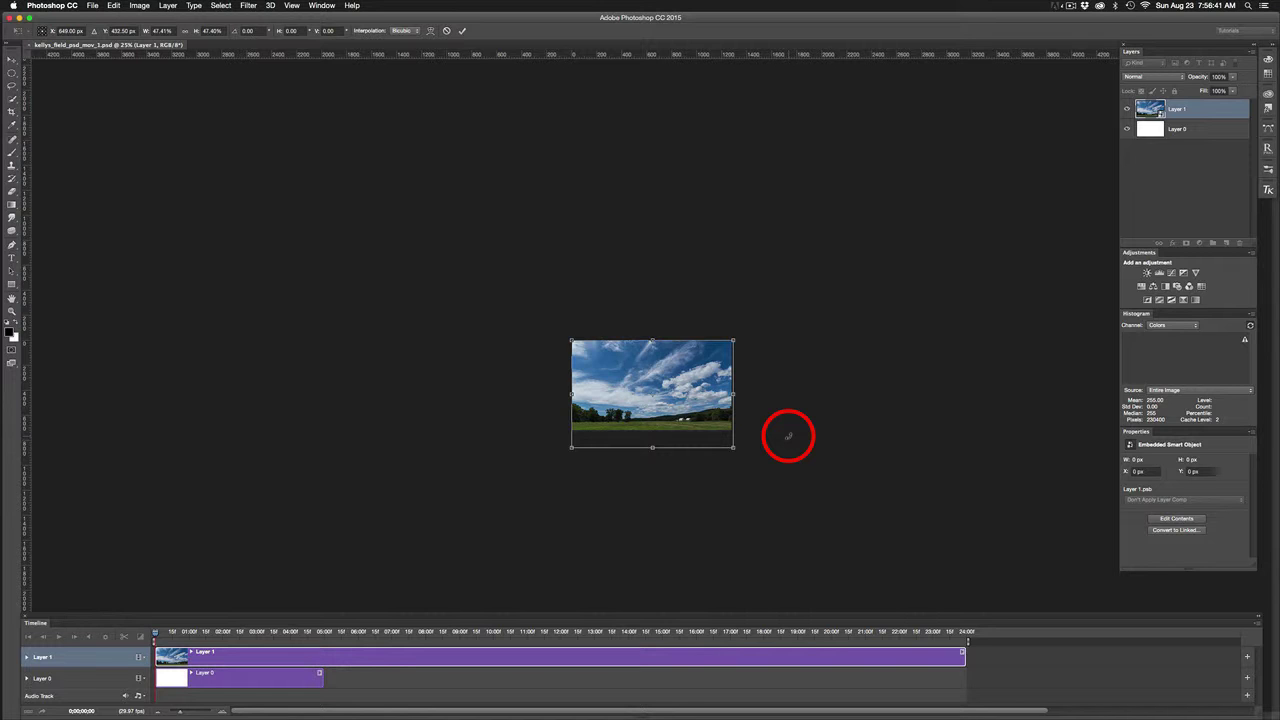
Step: Shift the scaled video straight up to a Y position of about -81 px, framing more of the field, and commit the transform
key("super+equal")
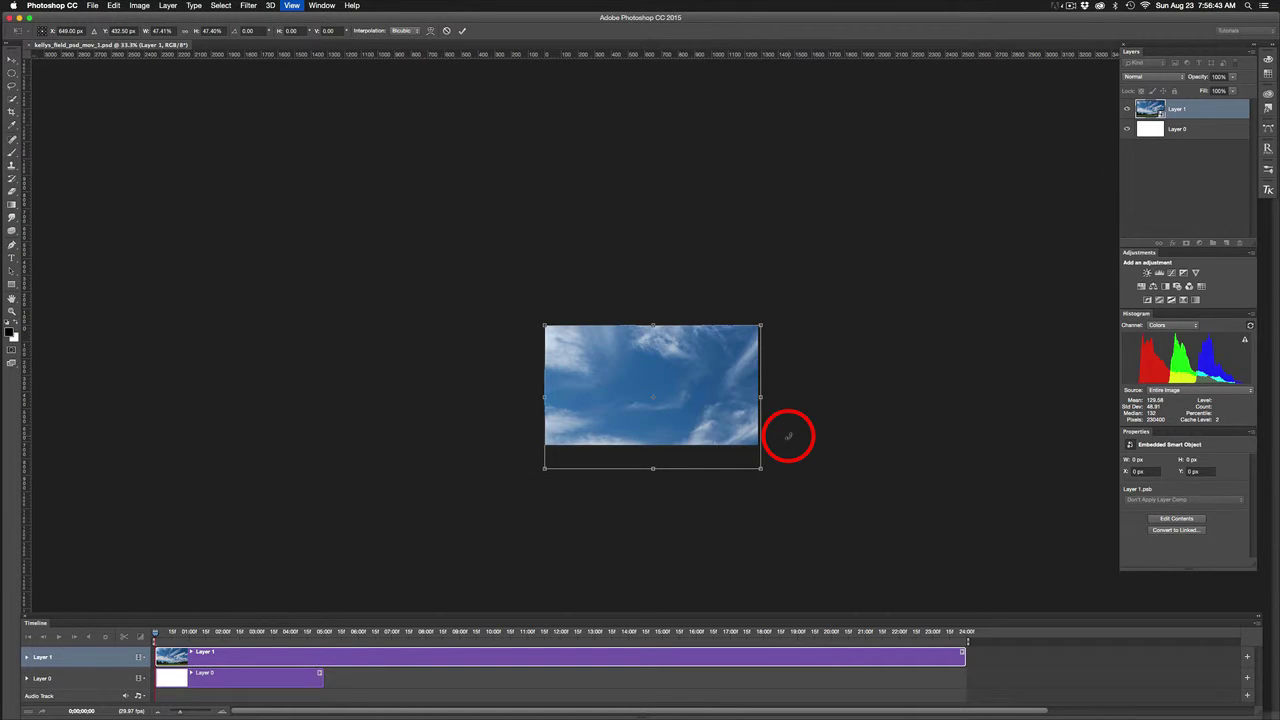
key("super+equal")
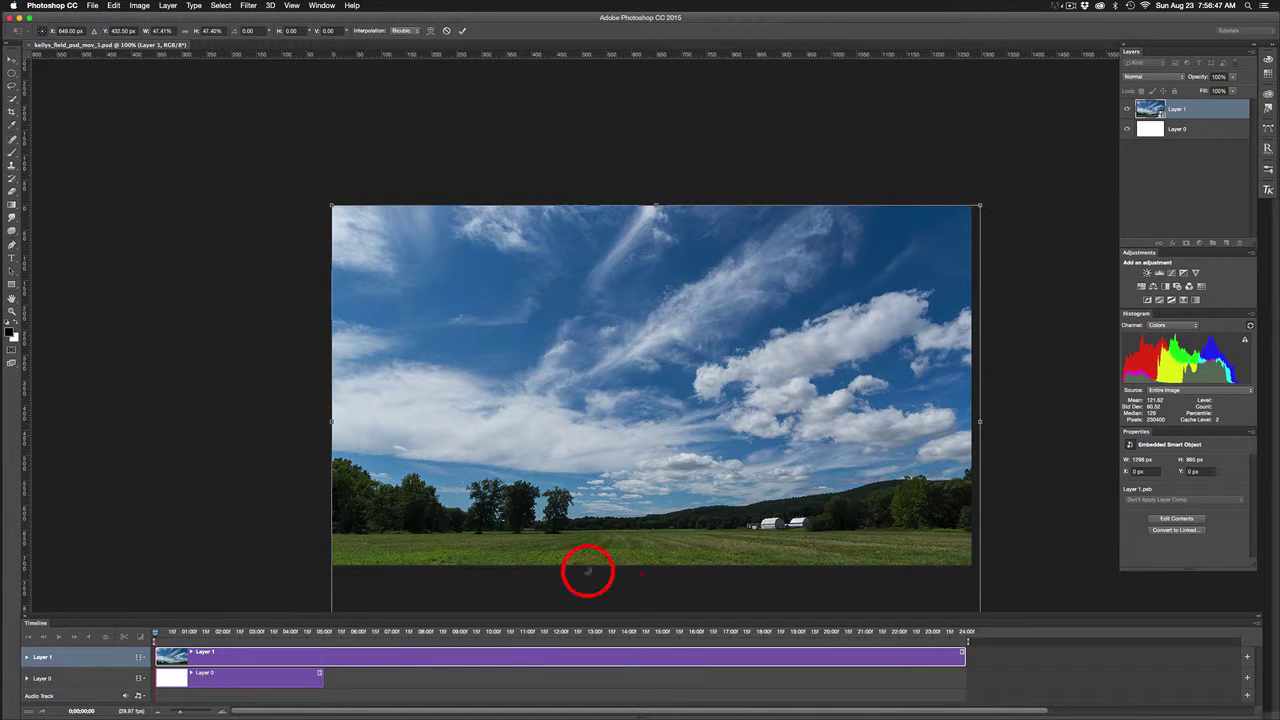
left_click_drag(826, 527, 828, 487)
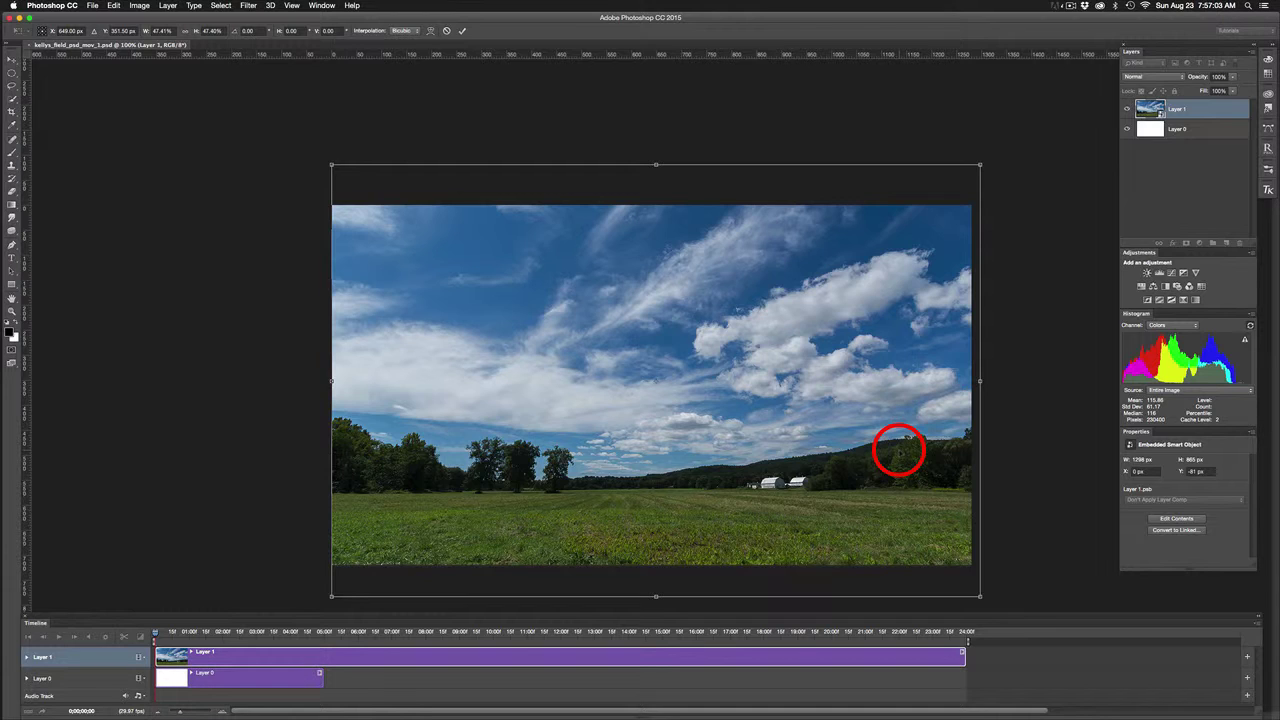
key("Return")
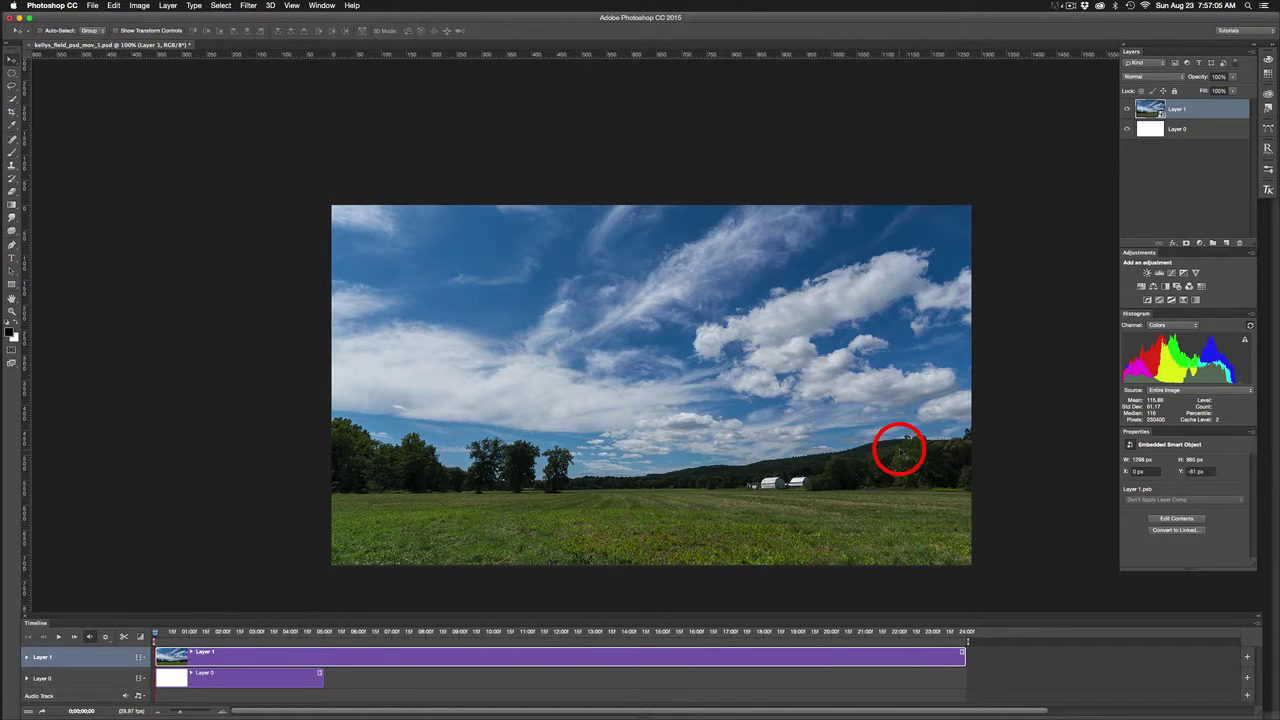
Step: Delete the white Layer 0 from the timeline
left_click(94, 684)
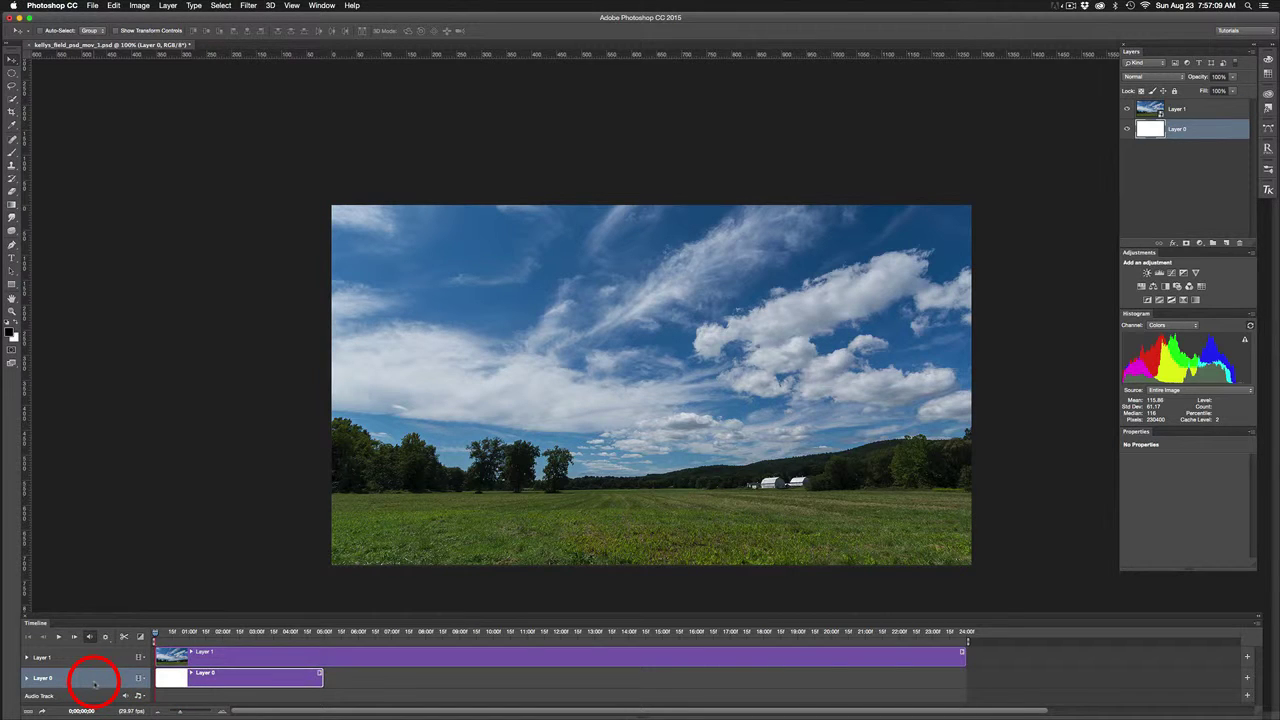
key("Delete")
Step: Scrub through the video to compare frames and their histograms, and park the playhead at 0;00;16;18
left_click_drag(196, 631, 283, 648)
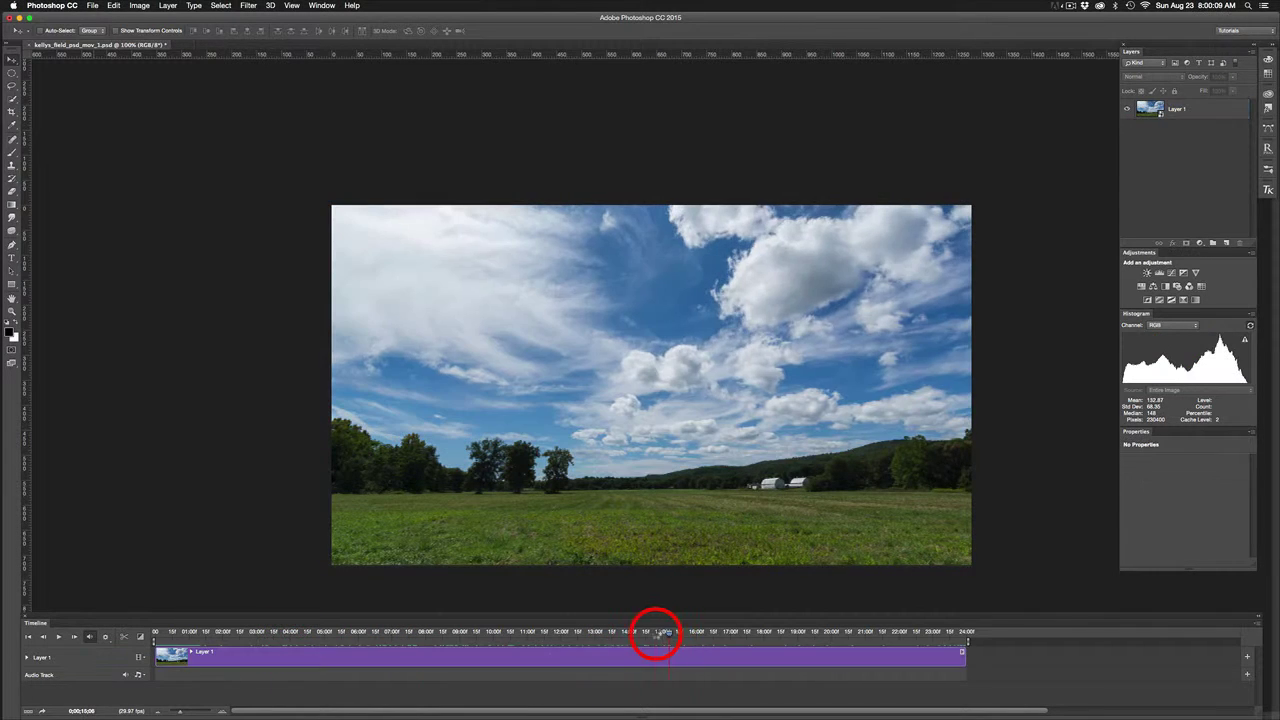
left_click_drag(654, 631, 631, 637)
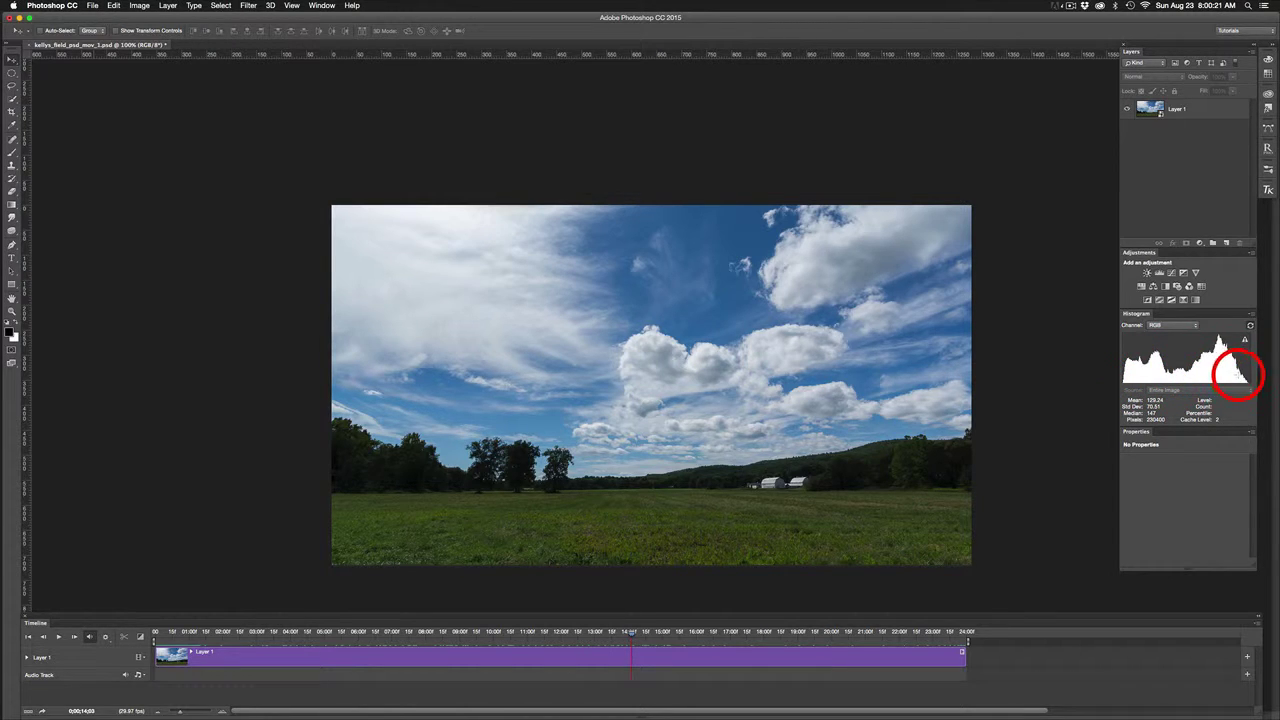
left_click(654, 631)
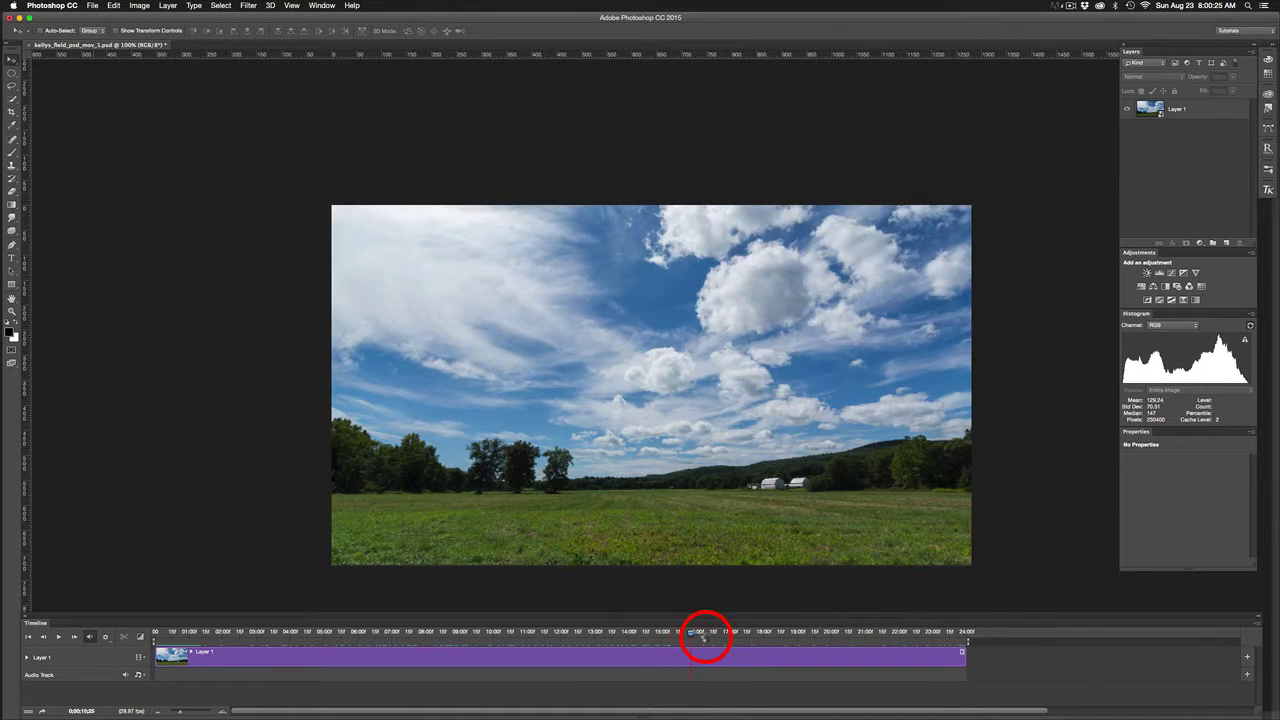
left_click_drag(714, 640, 716, 641)
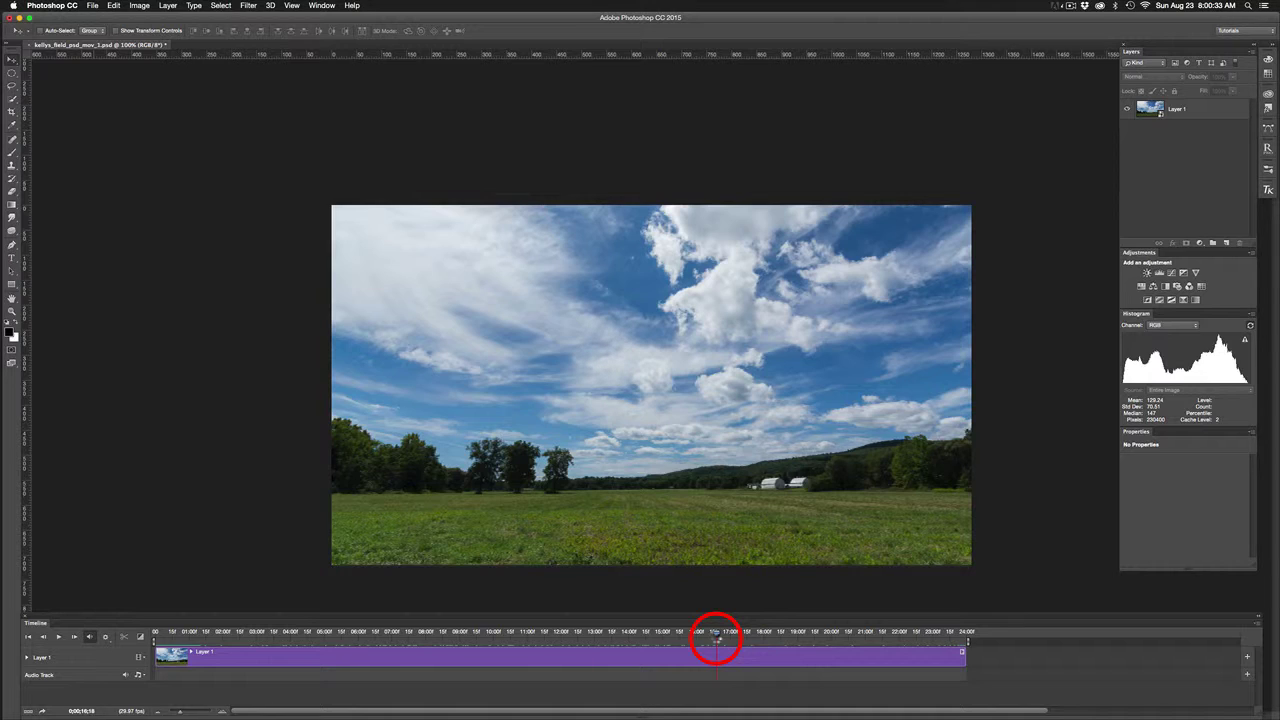
left_click_drag(716, 641, 718, 641)
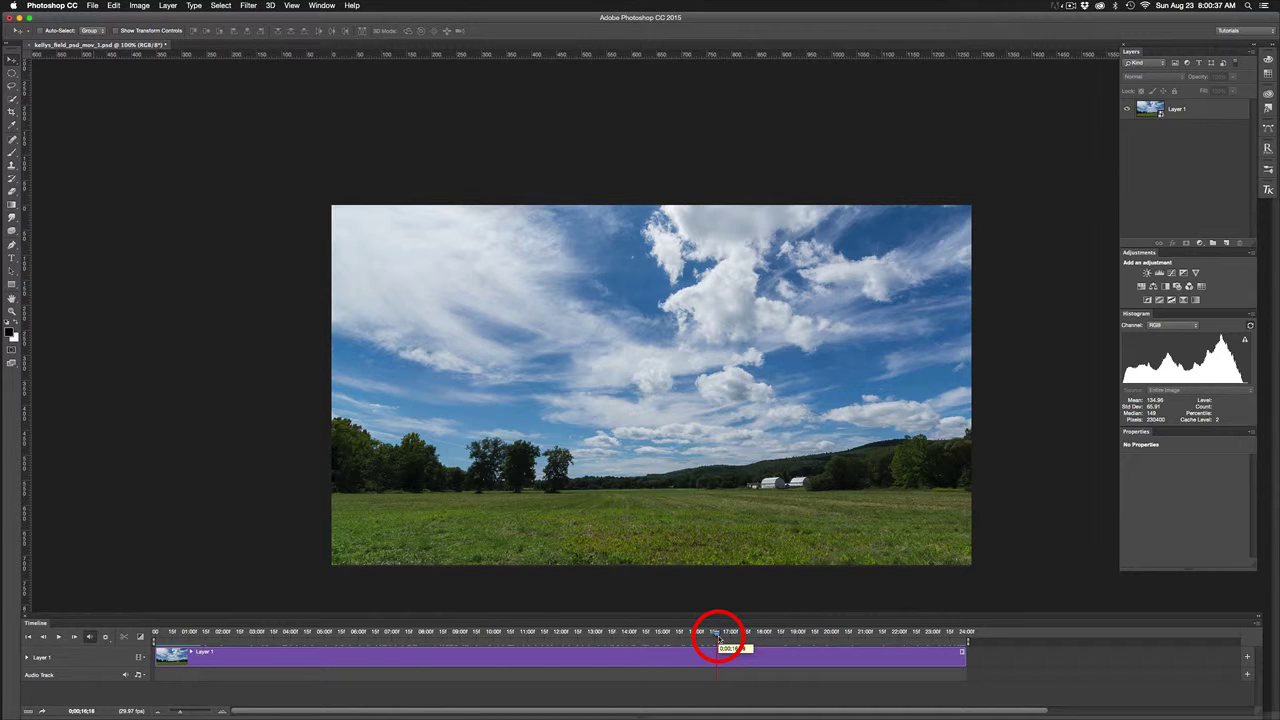
left_click_drag(718, 641, 718, 641)
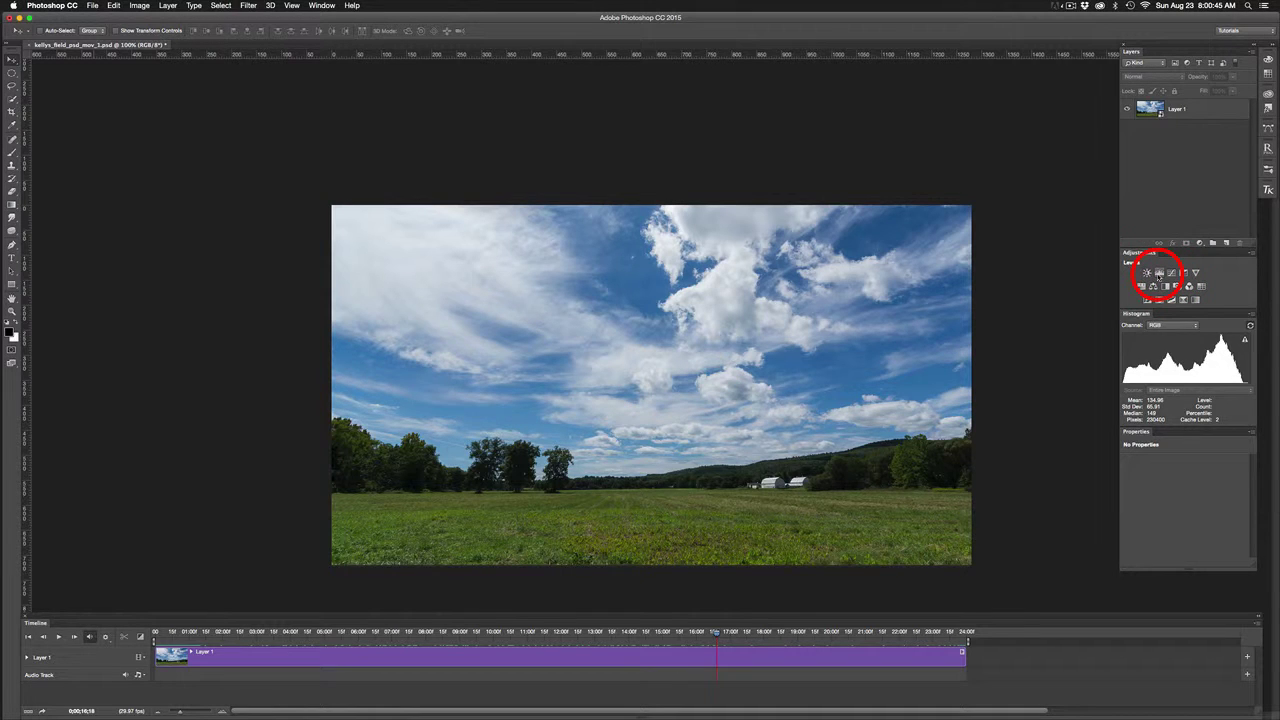
Step: Add a Levels adjustment layer above the video, with the white point checked for clipping and set to 251 and midtones set to 0.84
left_click(1159, 273)
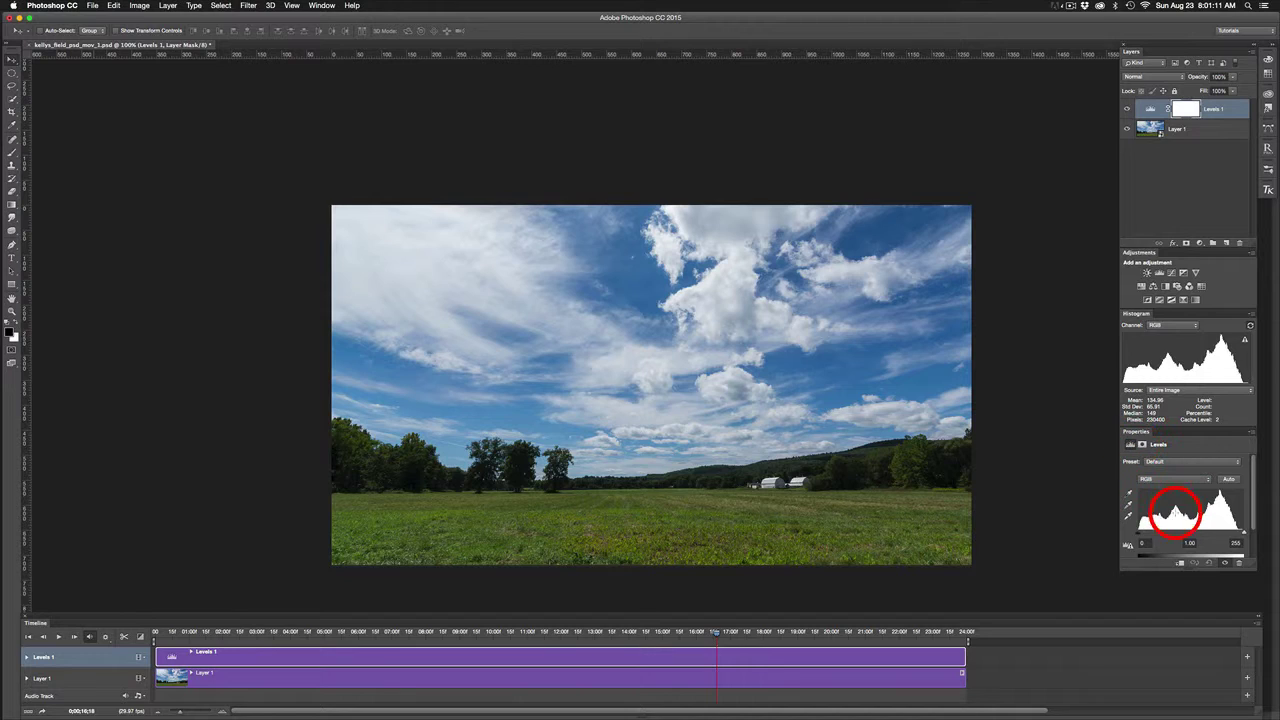
left_click(1243, 532, "alt")
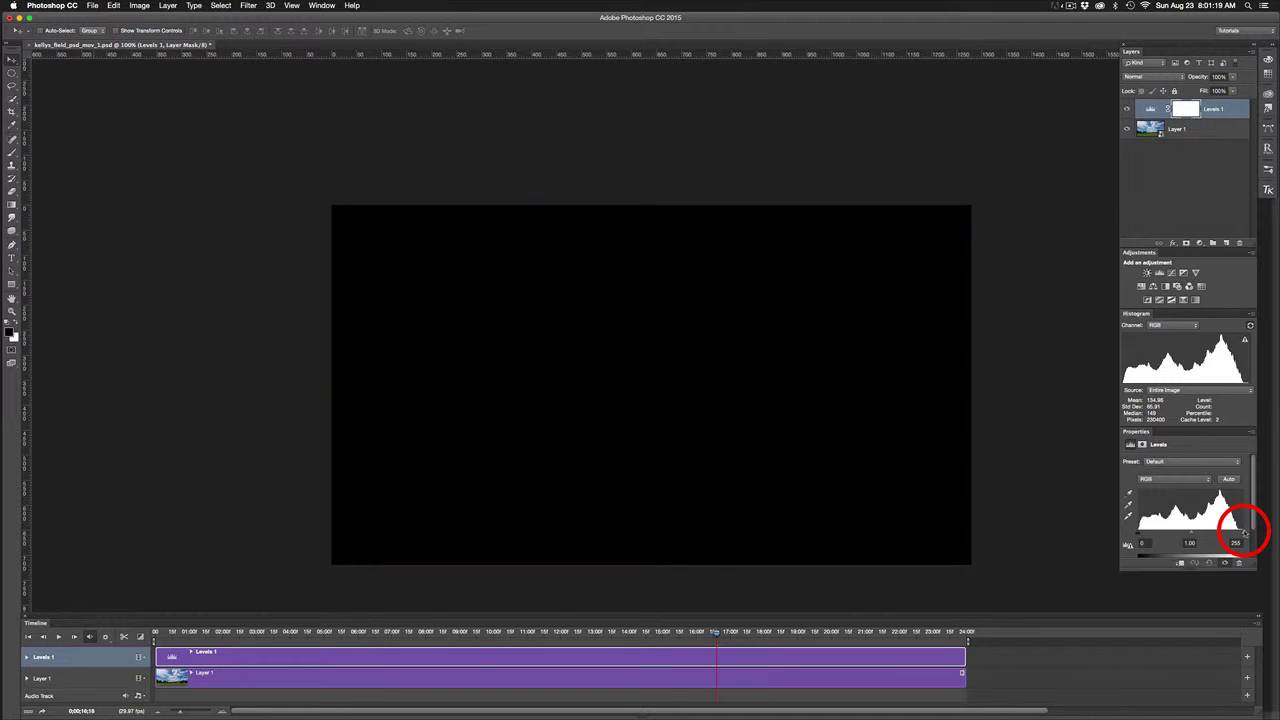
left_click_drag(1243, 532, 1243, 535)
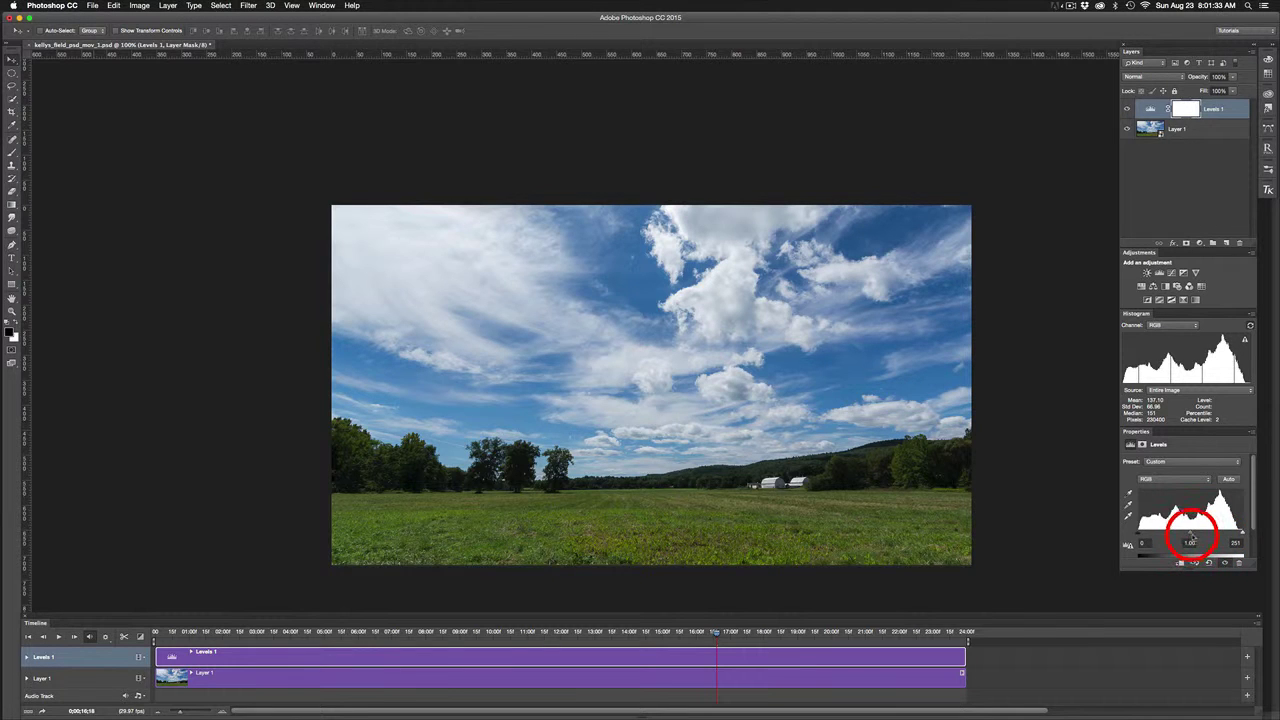
left_click_drag(1191, 533, 1197, 535)
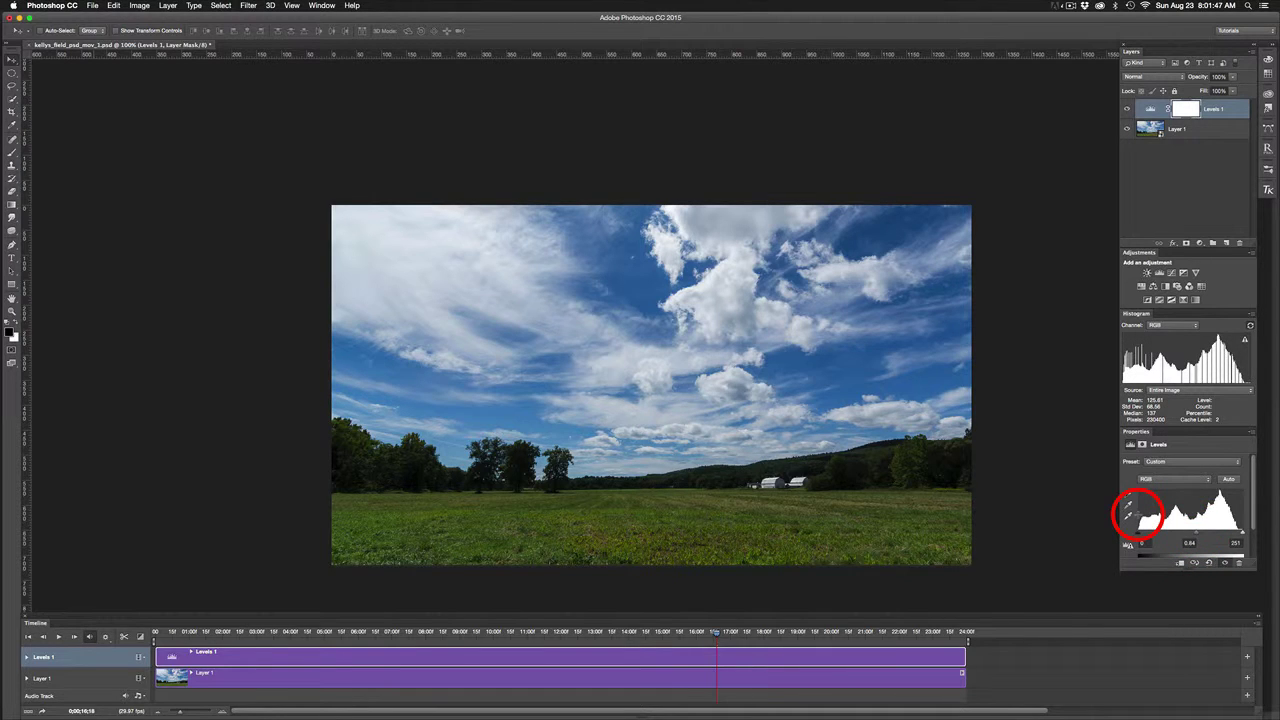
Step: Add a Vibrance adjustment layer above the Levels layer with vibrance set to +23
left_click(1196, 272)
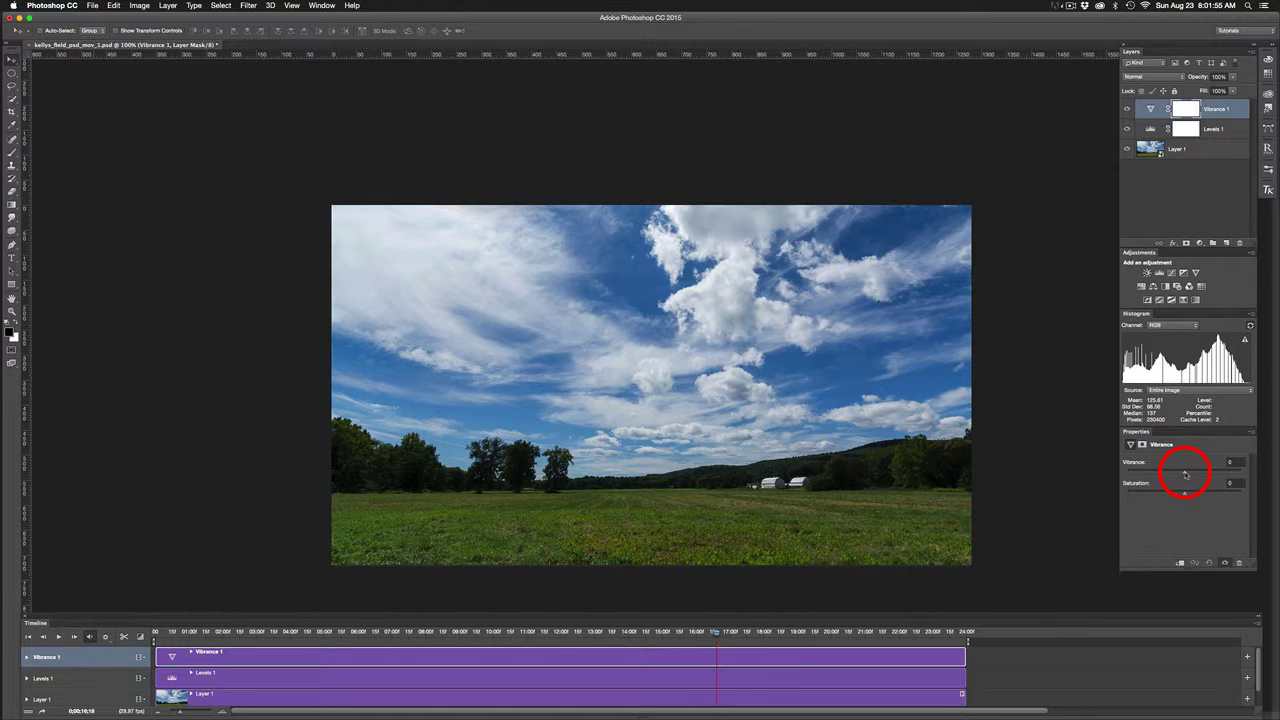
left_click_drag(1186, 474, 1197, 475)
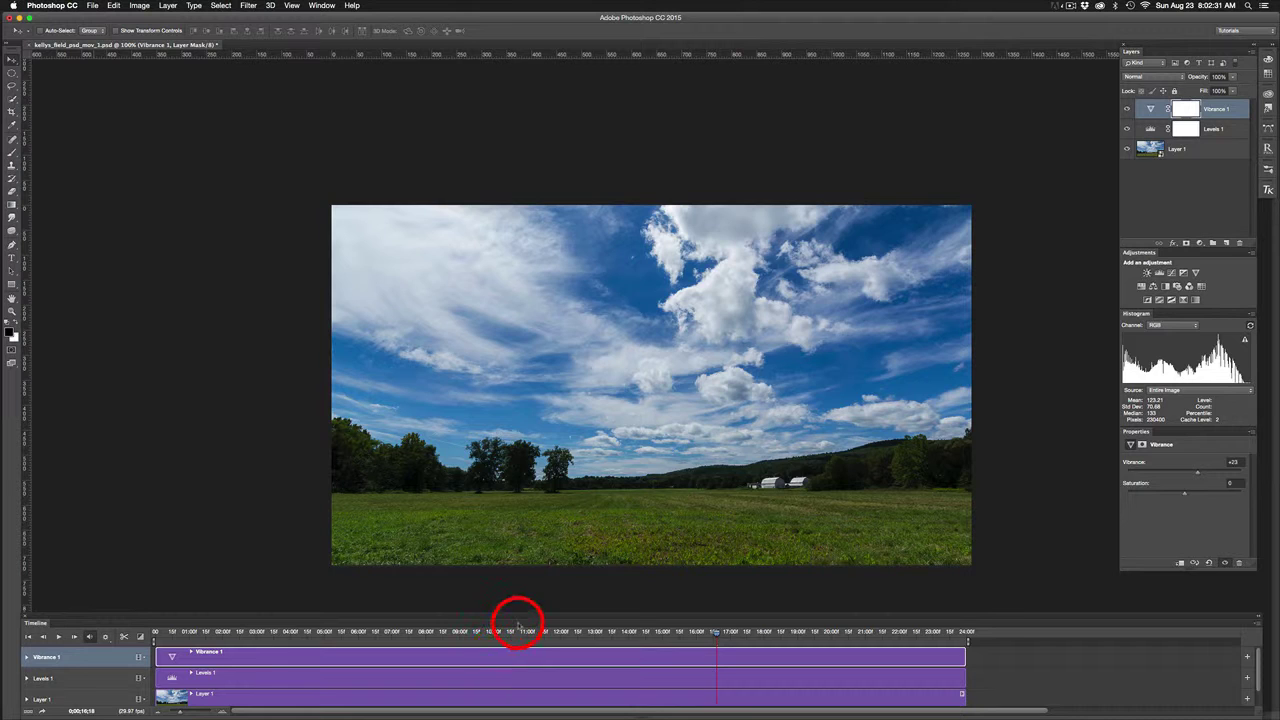
Step: Enlarge the timeline so all three layer tracks and the audio track fit, and deselect the layers
left_click_drag(64, 620, 69, 572)
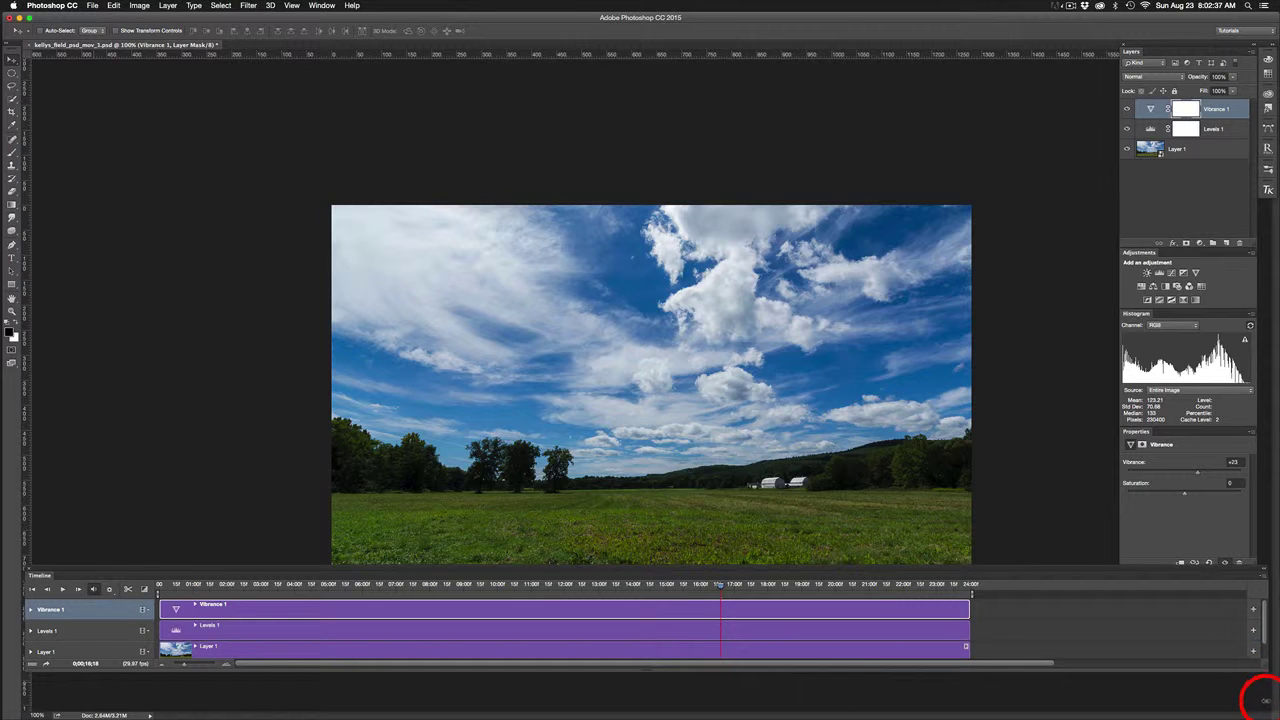
left_click(1136, 700)
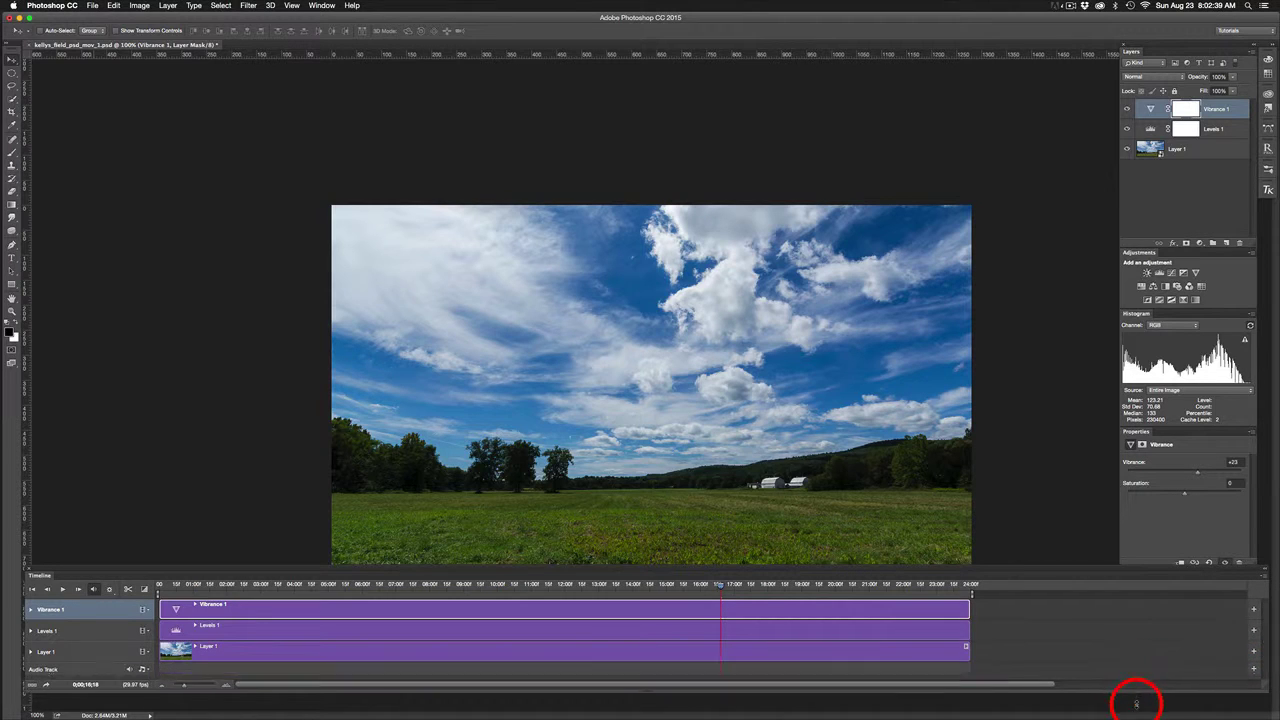
left_click_drag(1136, 700, 1136, 710)
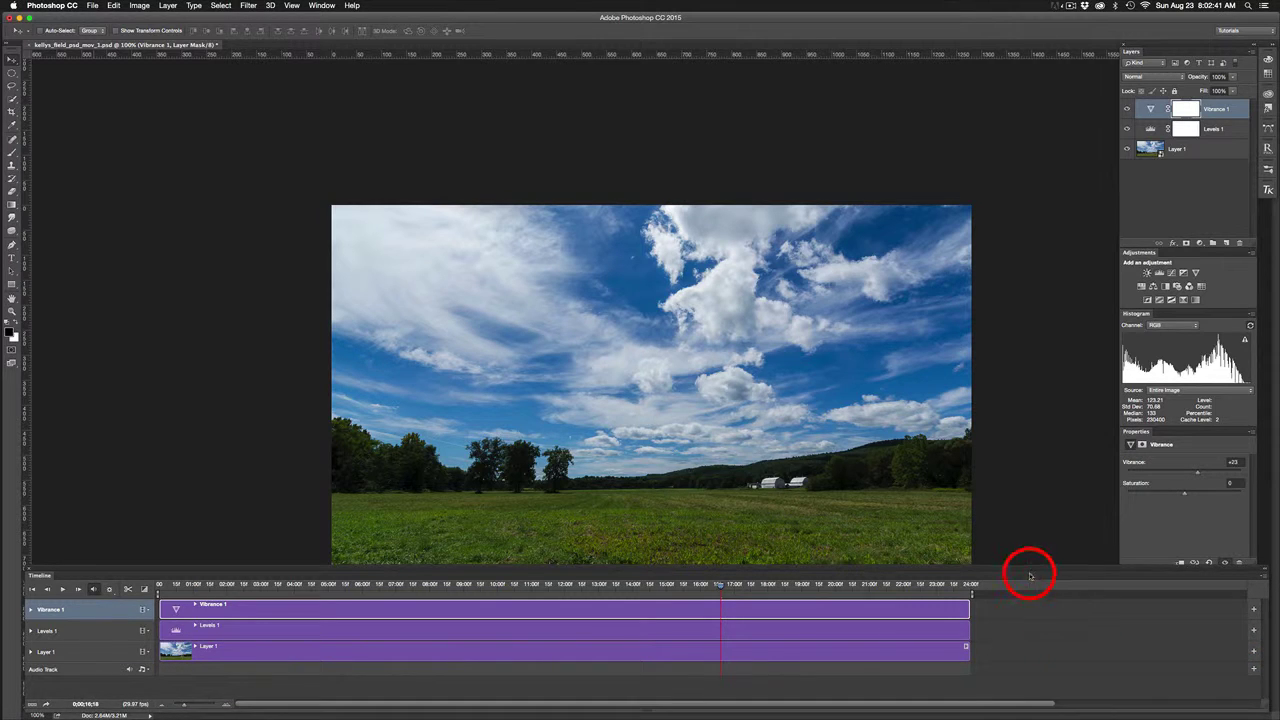
left_click_drag(1029, 576, 1030, 585)
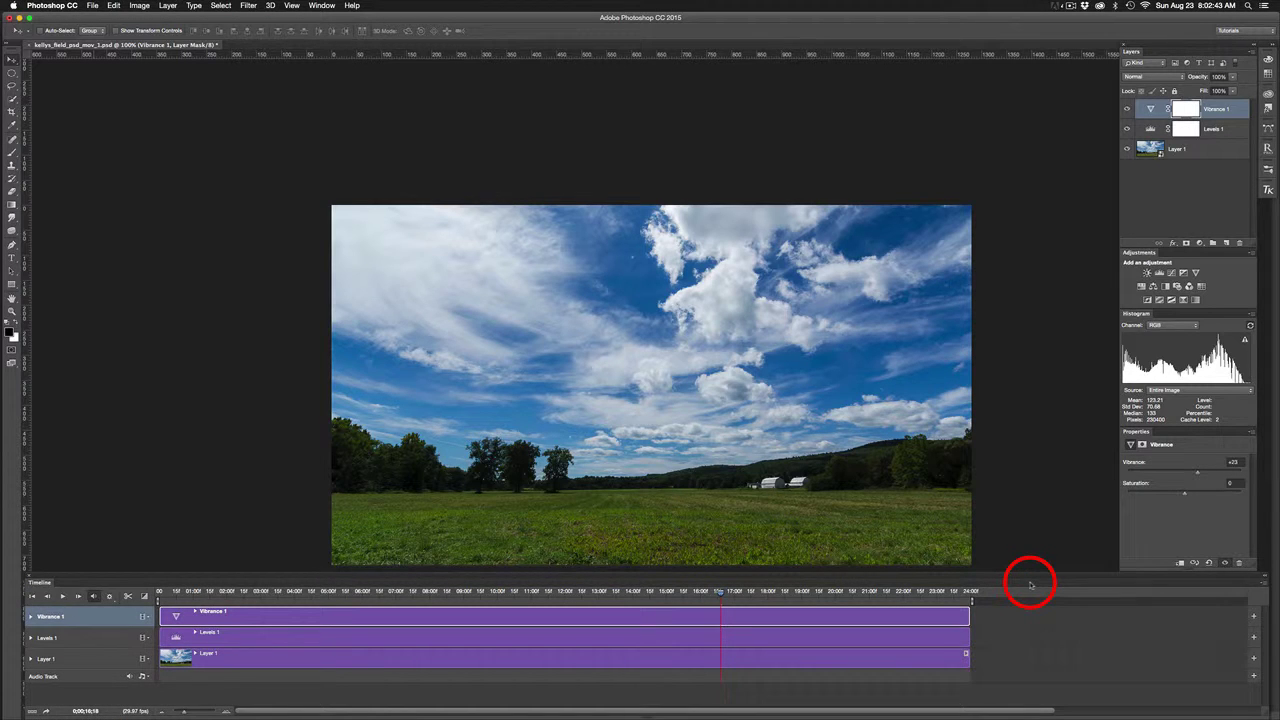
left_click(1042, 623)
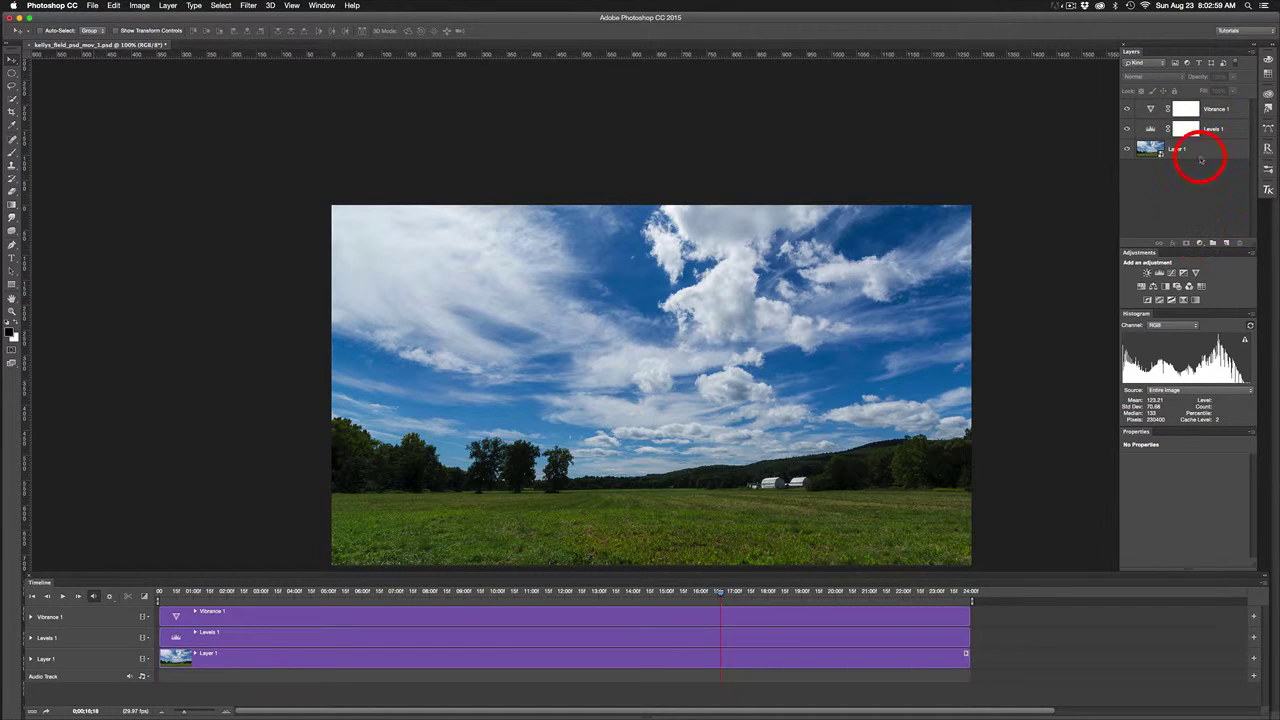
Step: Hide and show the Levels 1 adjustment layer to compare the video with and without it
left_click(1213, 130)
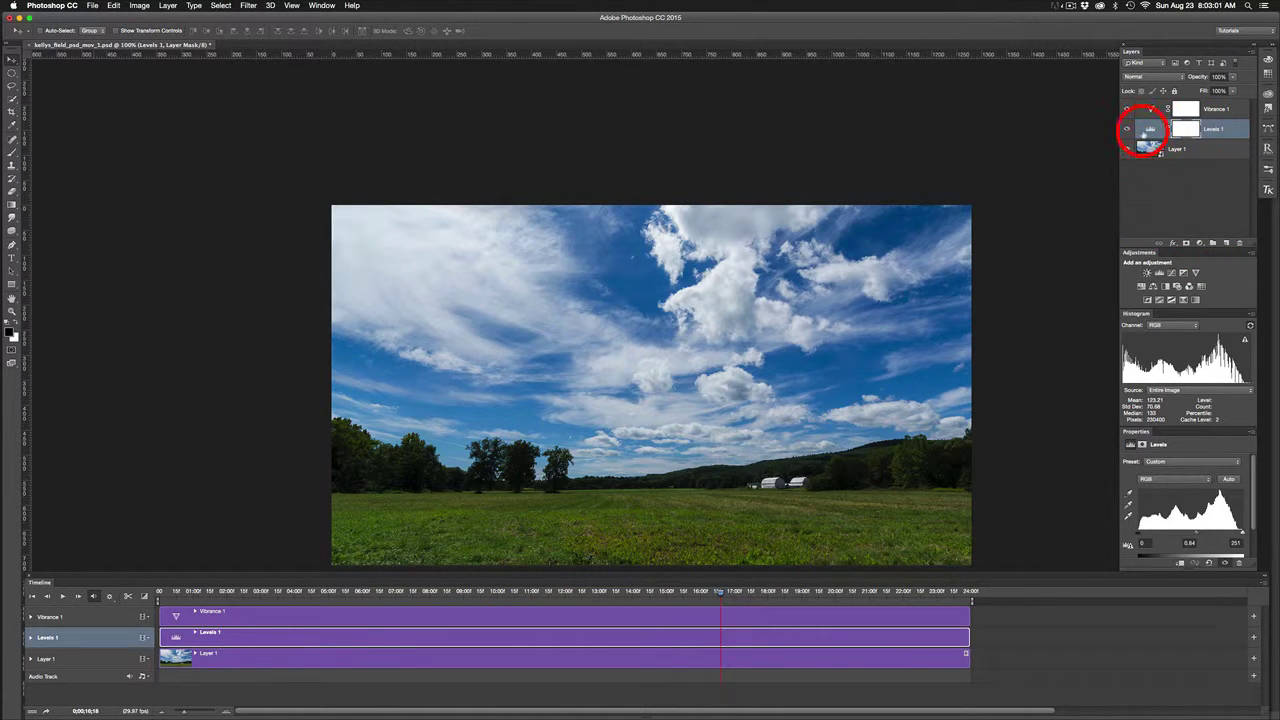
left_click(1127, 129)
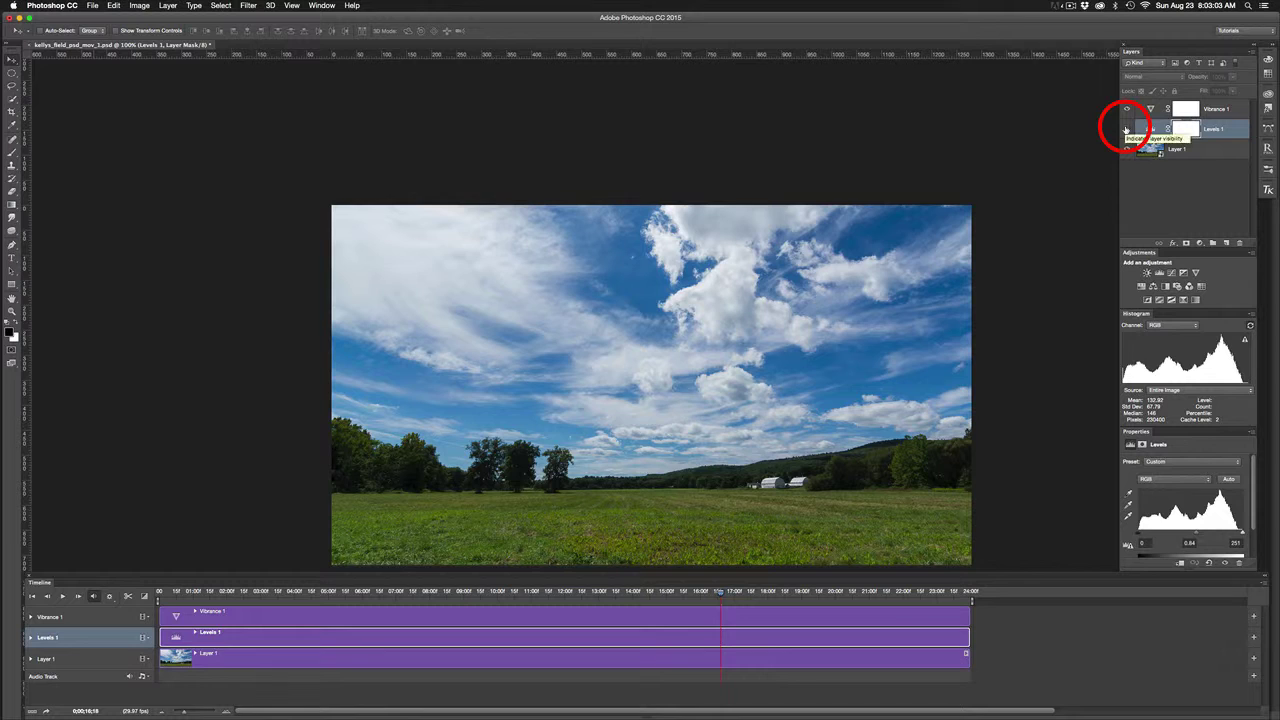
left_click(1126, 129)
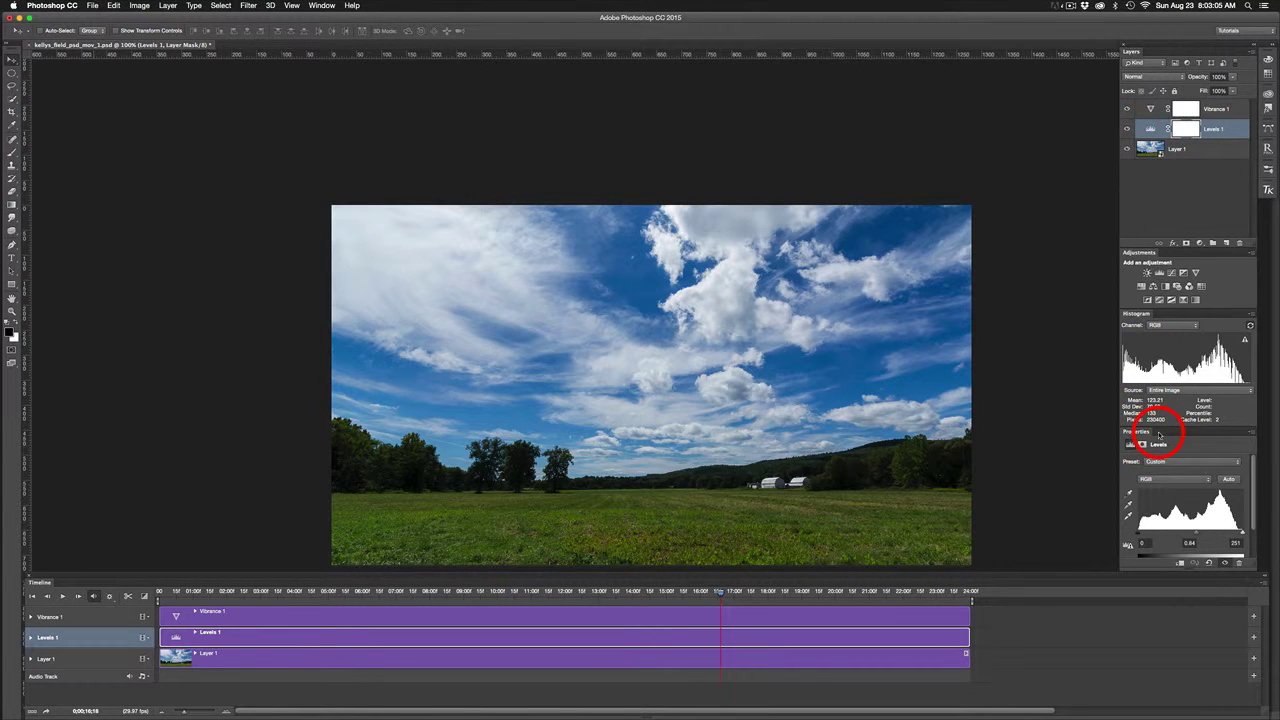
Step: Lighten the image by setting the Levels 1 midtones to 0.93
left_click_drag(1204, 540, 1190, 536)
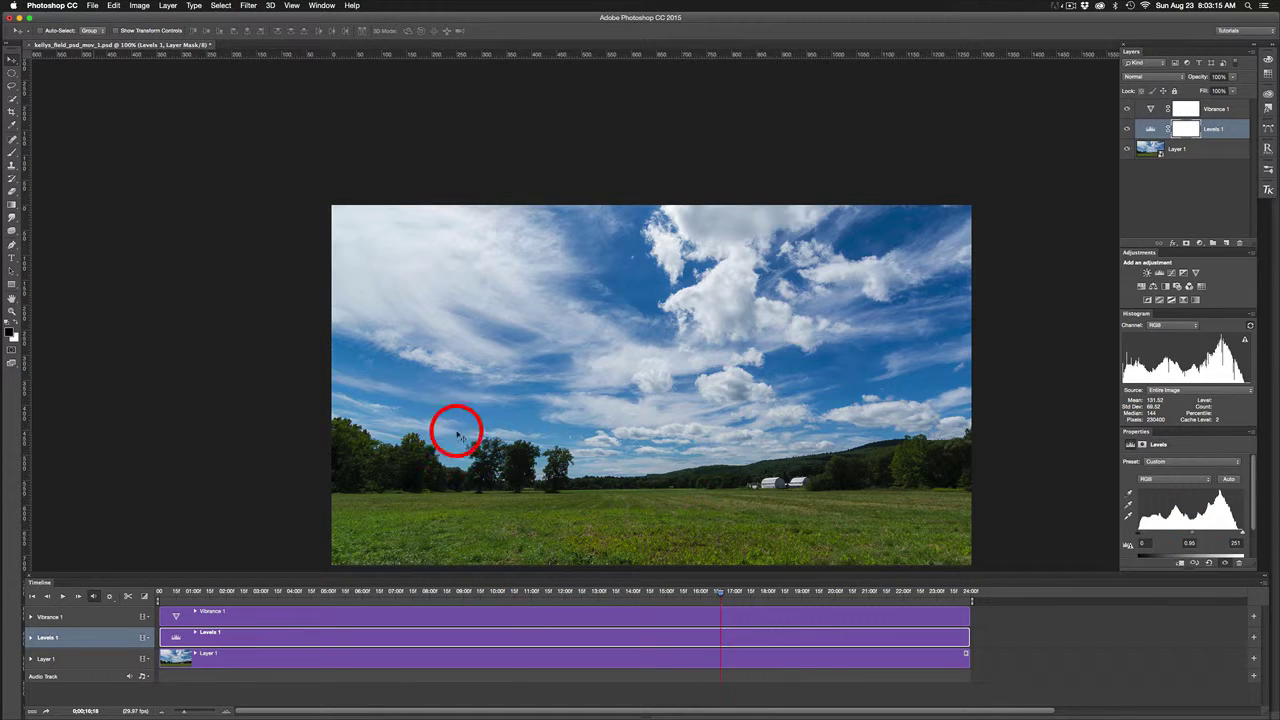
left_click_drag(1193, 538, 1192, 537)
Step: Add a Curves adjustment layer at the top of the stack, masked to the area outside a large ellipse nearly filling the frame
left_click_drag(1151, 128, 37, 77)
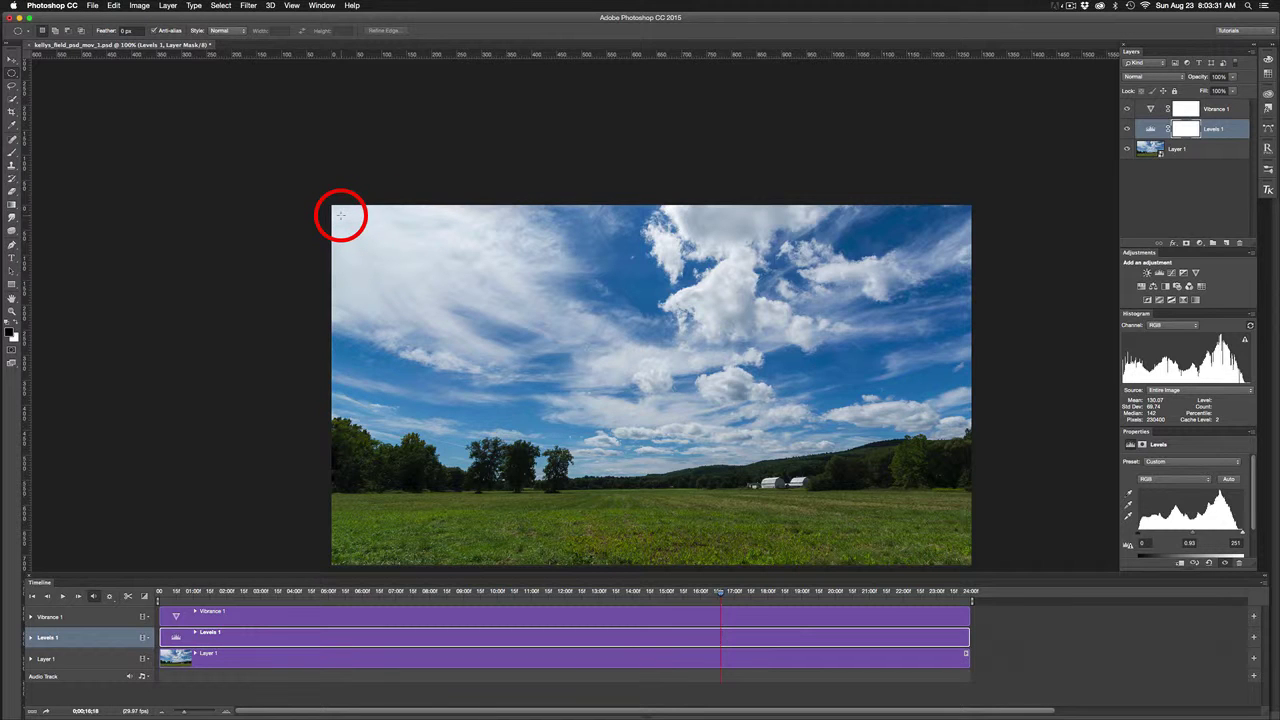
left_click_drag(340, 215, 952, 558)
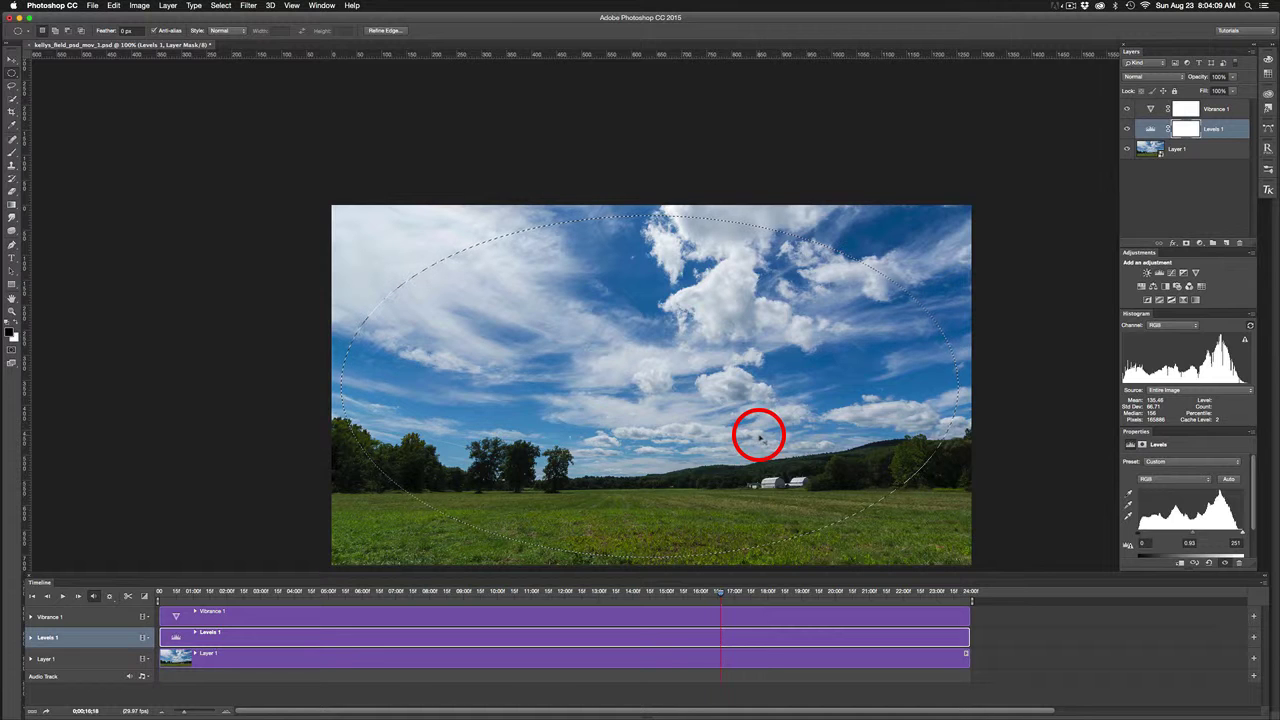
key("super+shift+i")
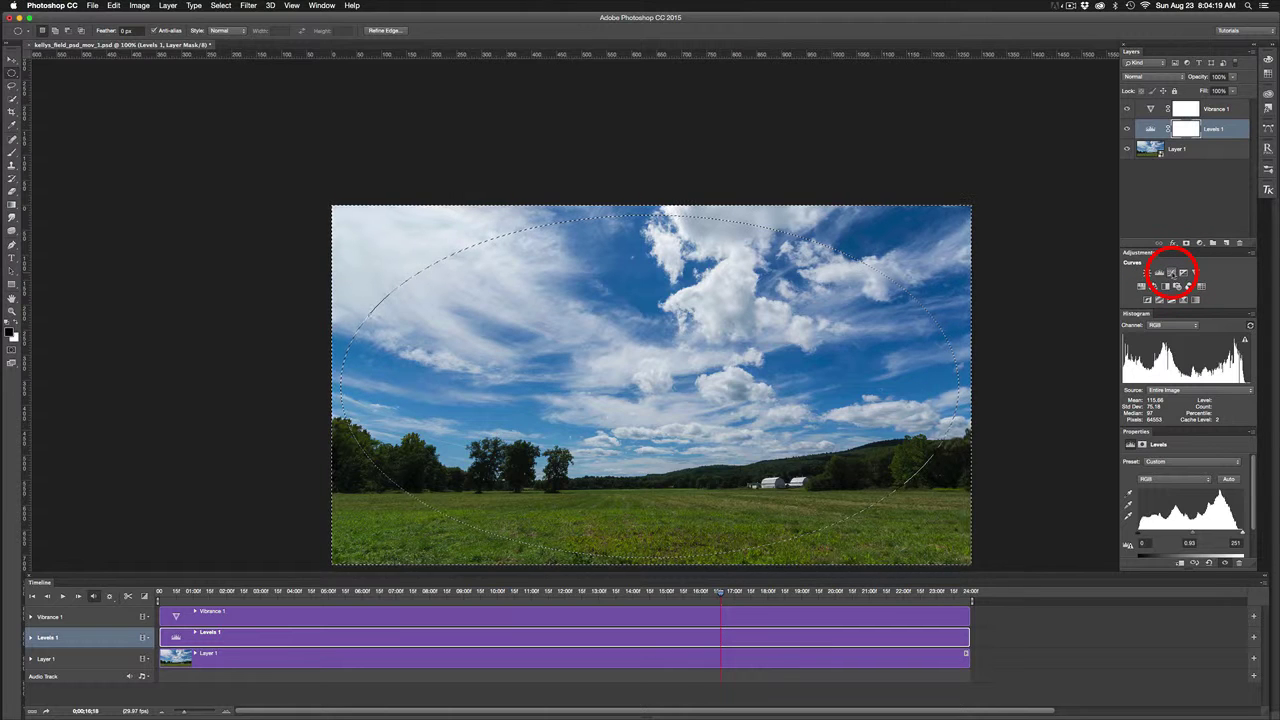
left_click(1172, 273)
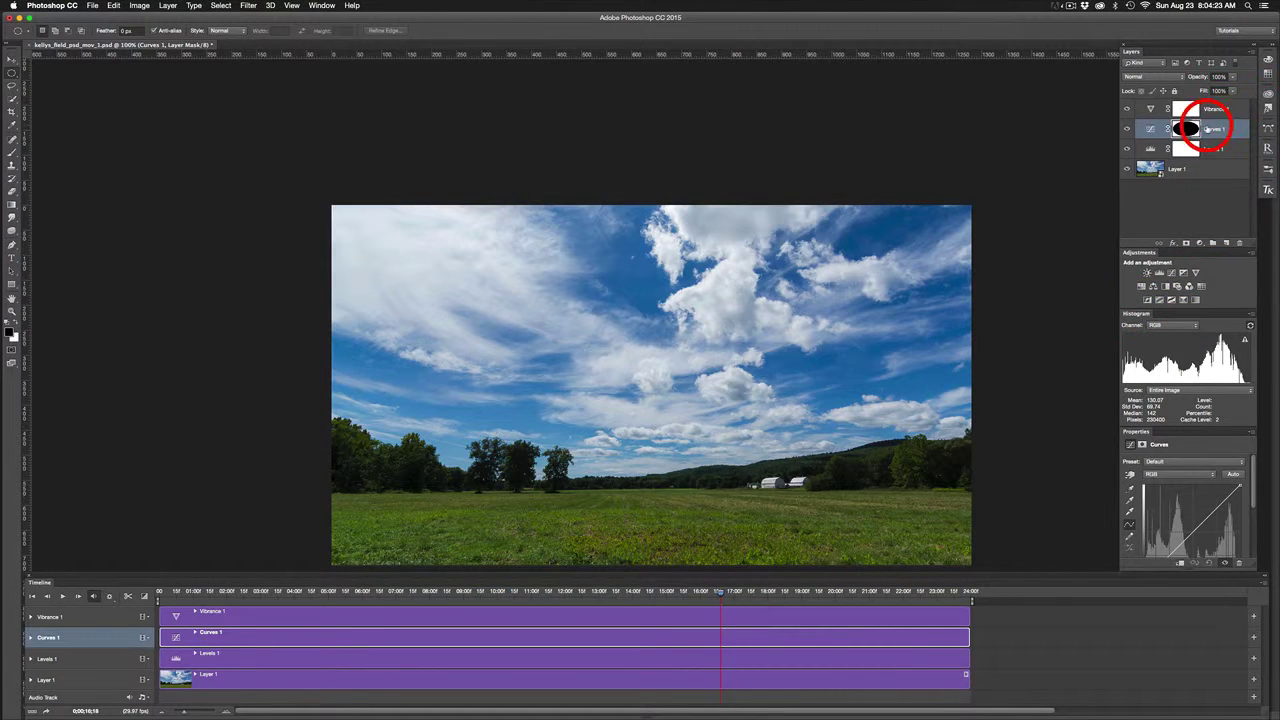
left_click_drag(1214, 128, 1210, 104)
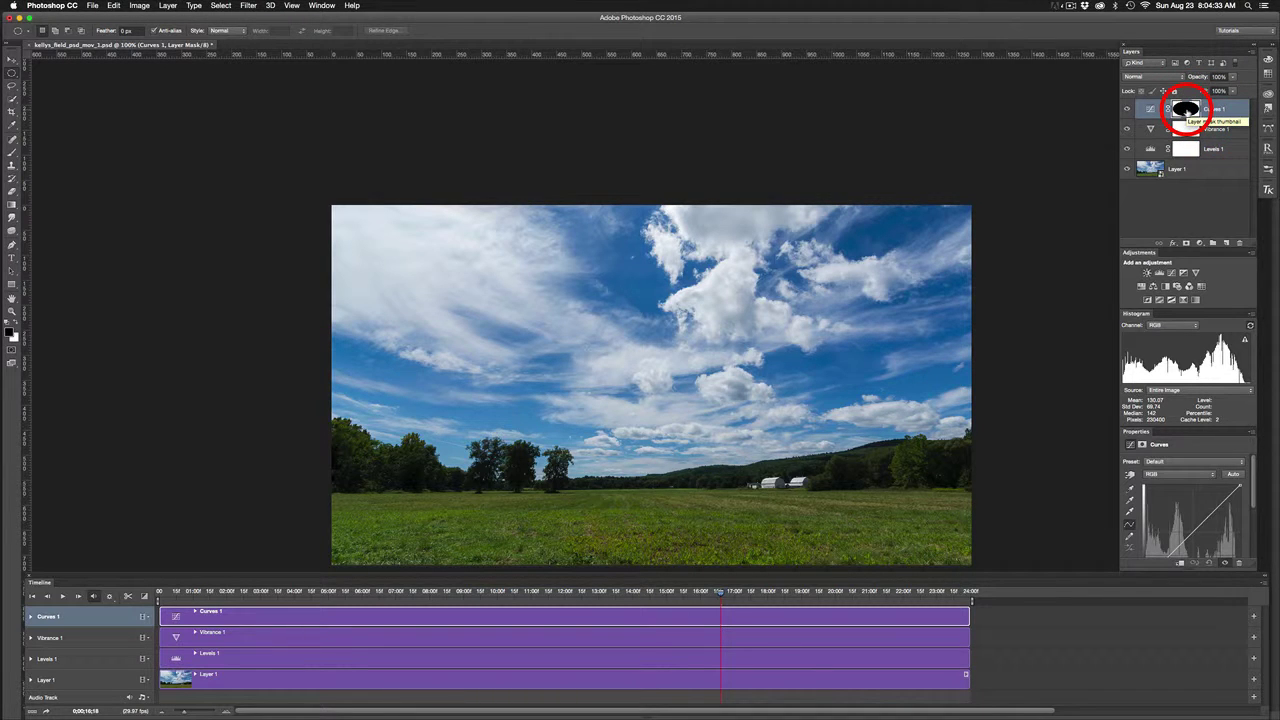
Step: Examine the Curves 1 layer mask on its own and return to the image with the curve settings shown
left_click(1186, 110, "alt")
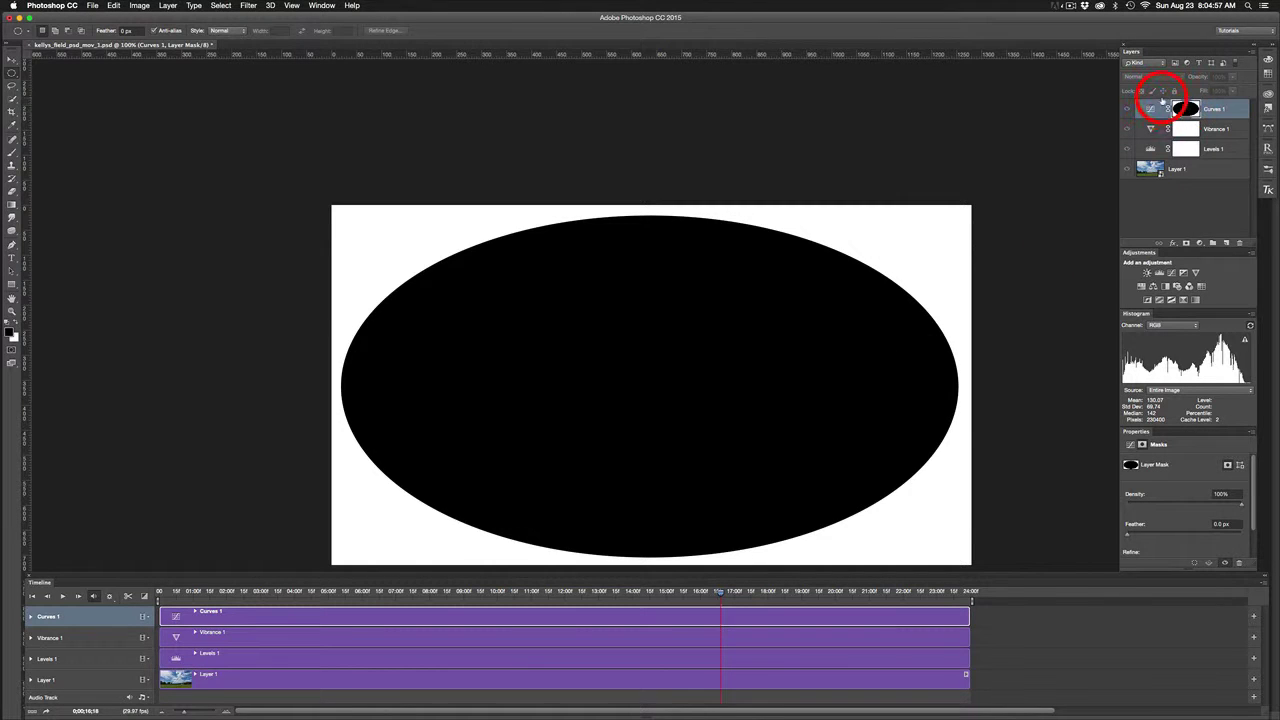
left_click(1147, 169)
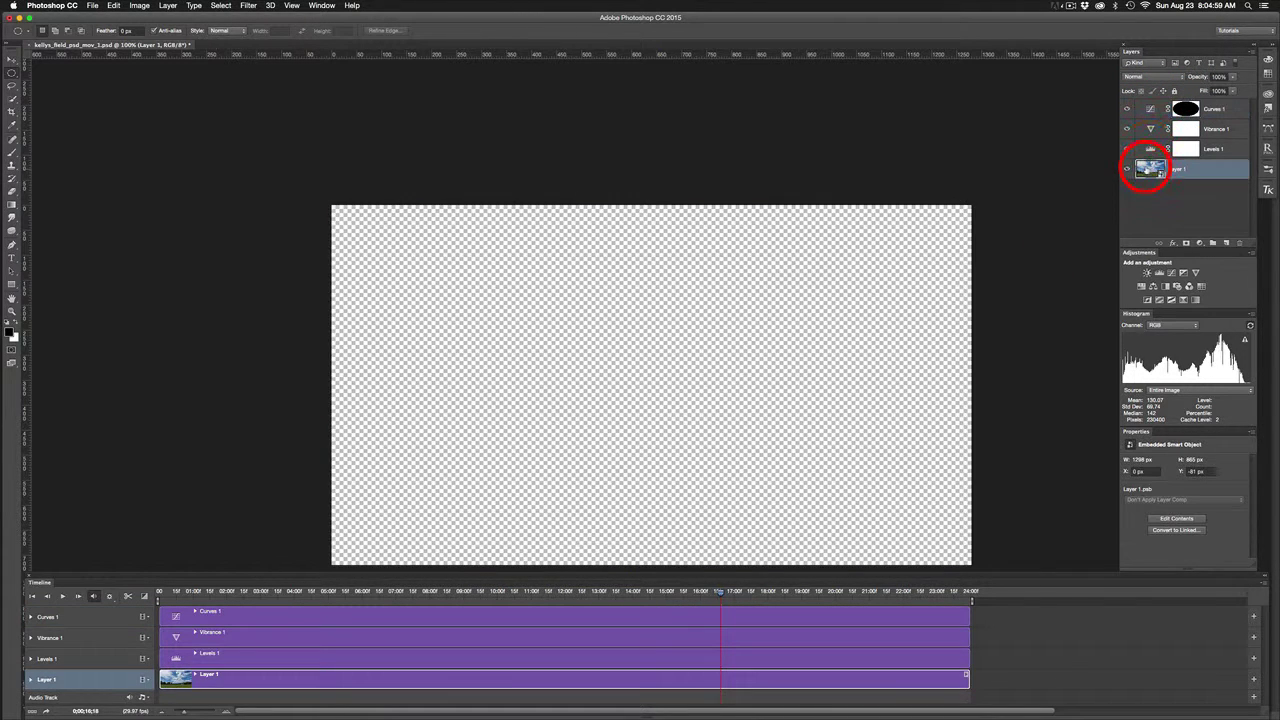
left_click(1151, 108)
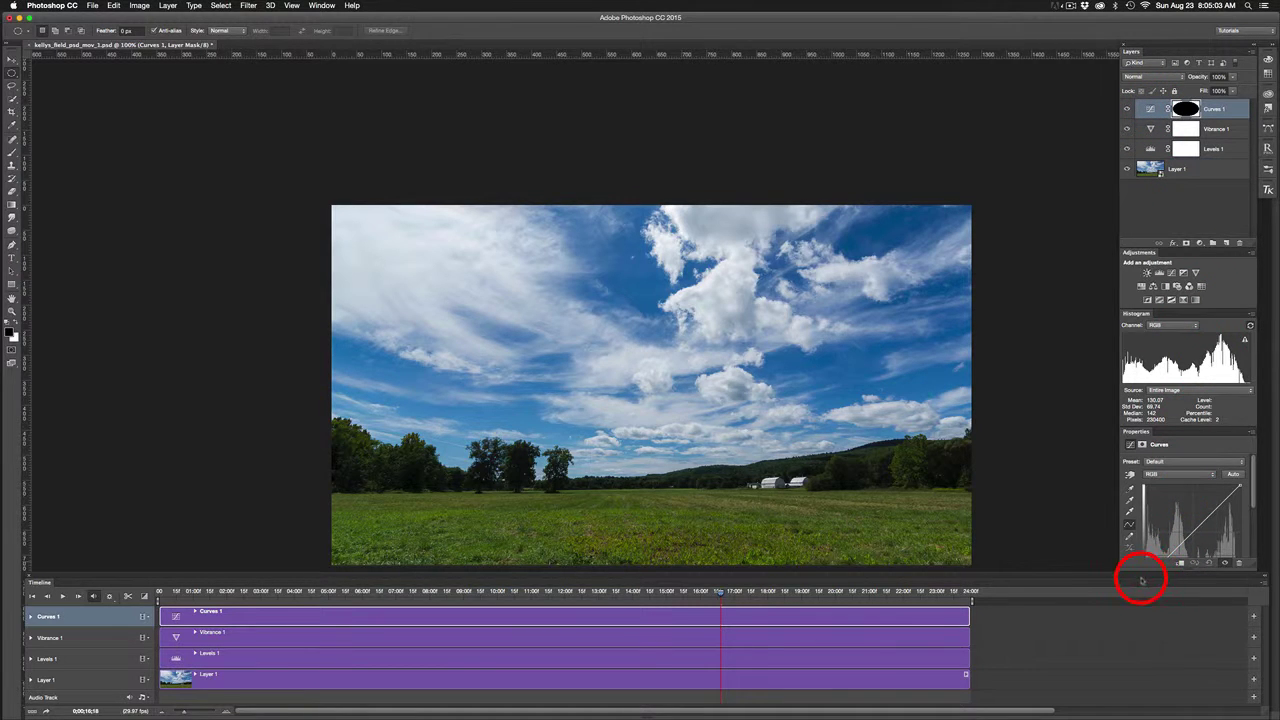
Step: Darken the frame's edges by adding a point to the Curves 1 curve with input 61 and output 33
left_click_drag(1155, 600, 1165, 630)
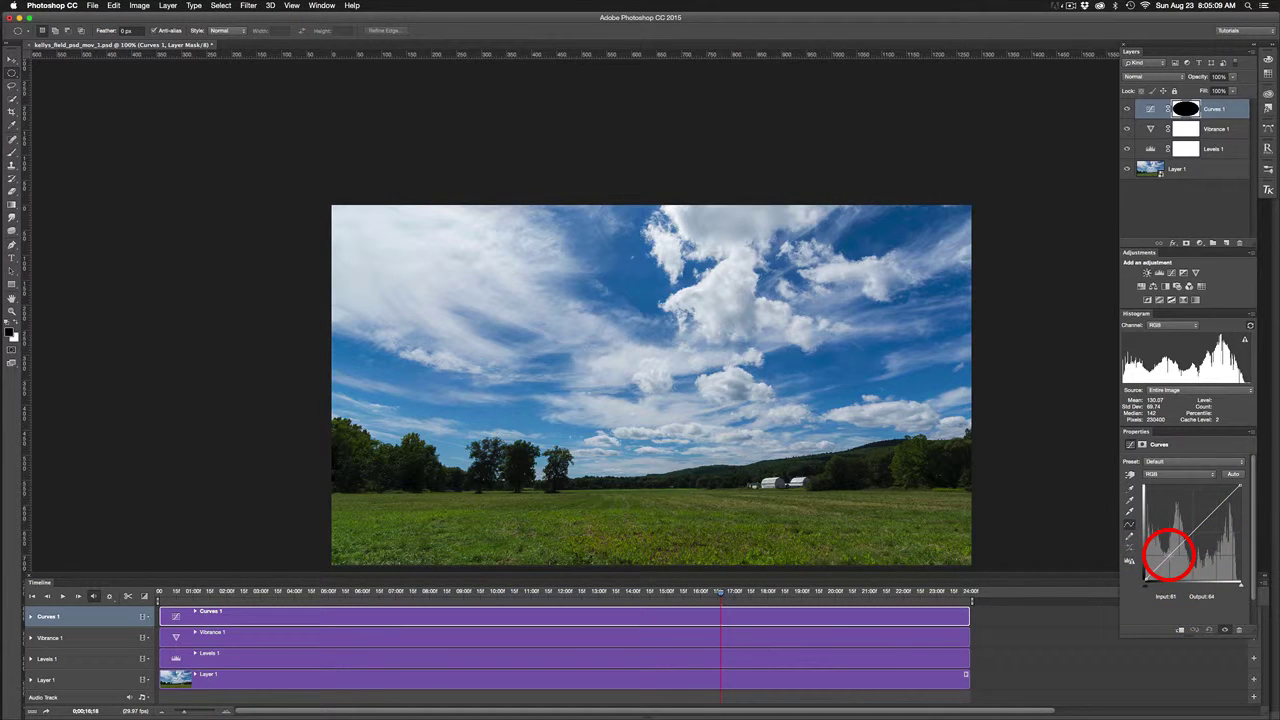
left_click(1168, 554)
left_click_drag(1168, 554, 1167, 564)
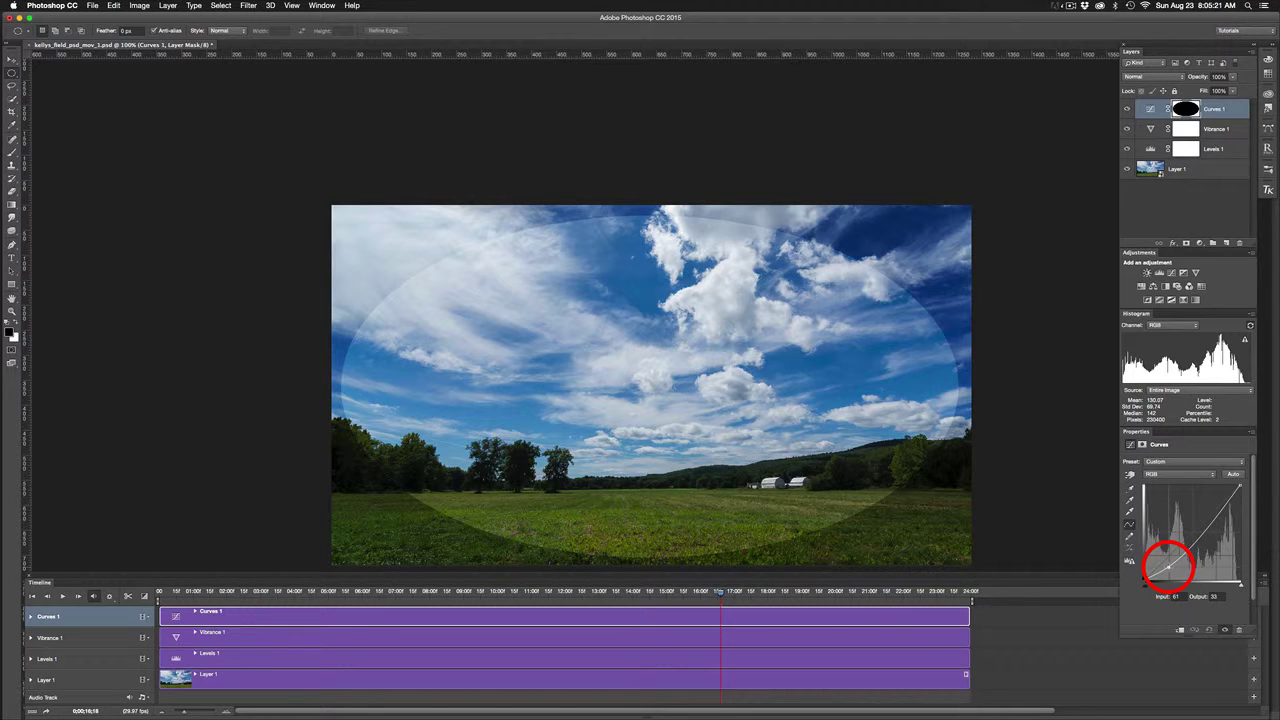
left_click_drag(1167, 564, 1167, 565)
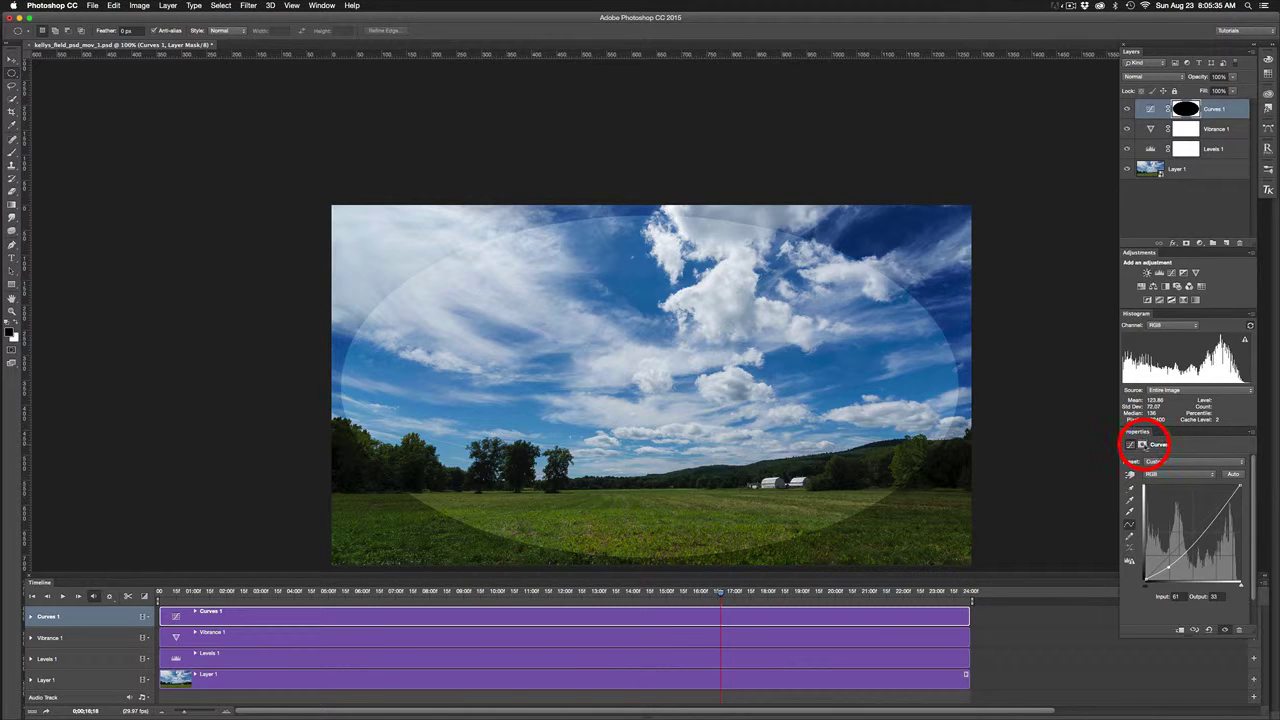
Step: Feather the Curves 1 layer mask by about 36 px to soften the vignette's edge
left_click(1143, 445)
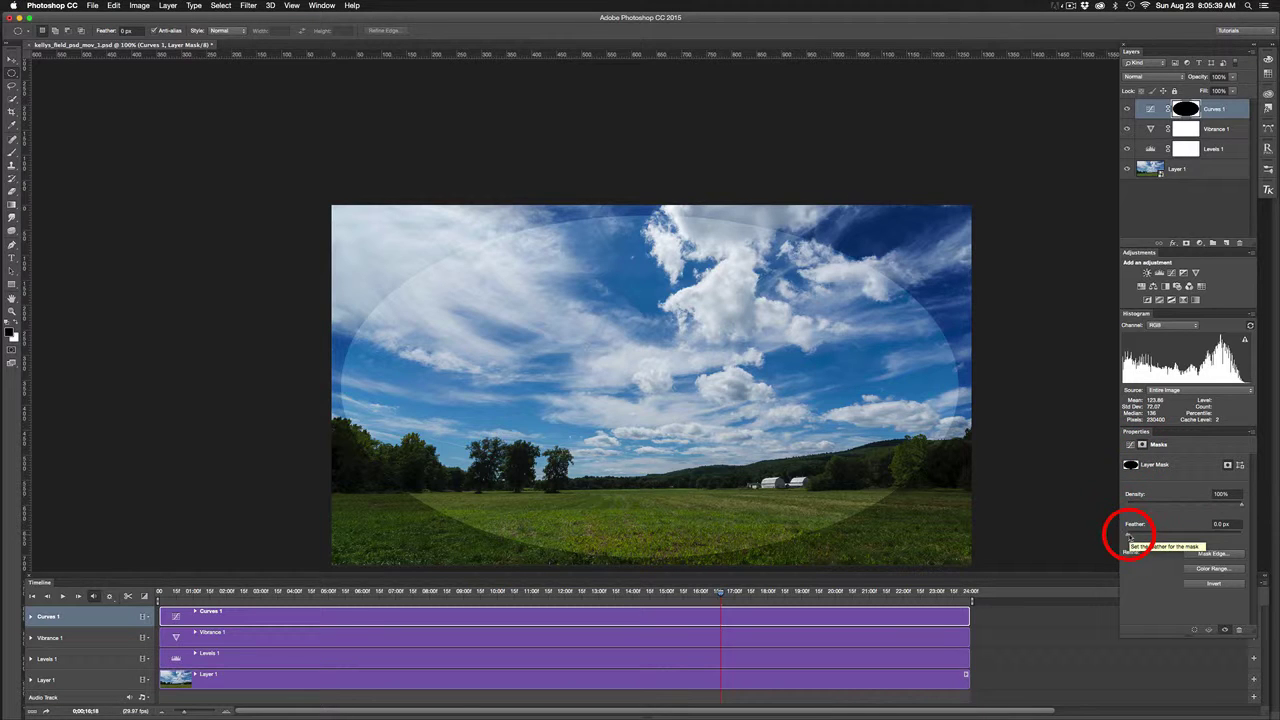
left_click(1129, 536)
left_click_drag(1129, 536, 1183, 540)
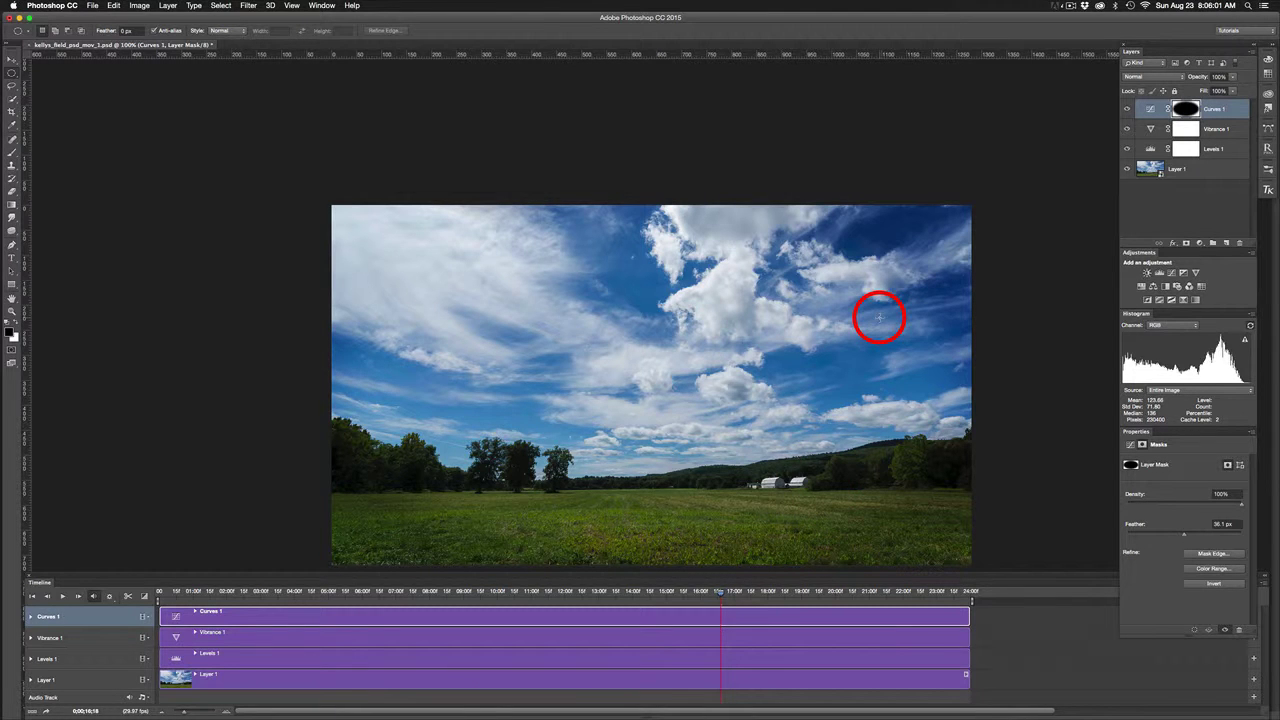
Step: Lower the Curves 1 layer's opacity to 70%, comparing the image with and without the vignette
left_click(1219, 110)
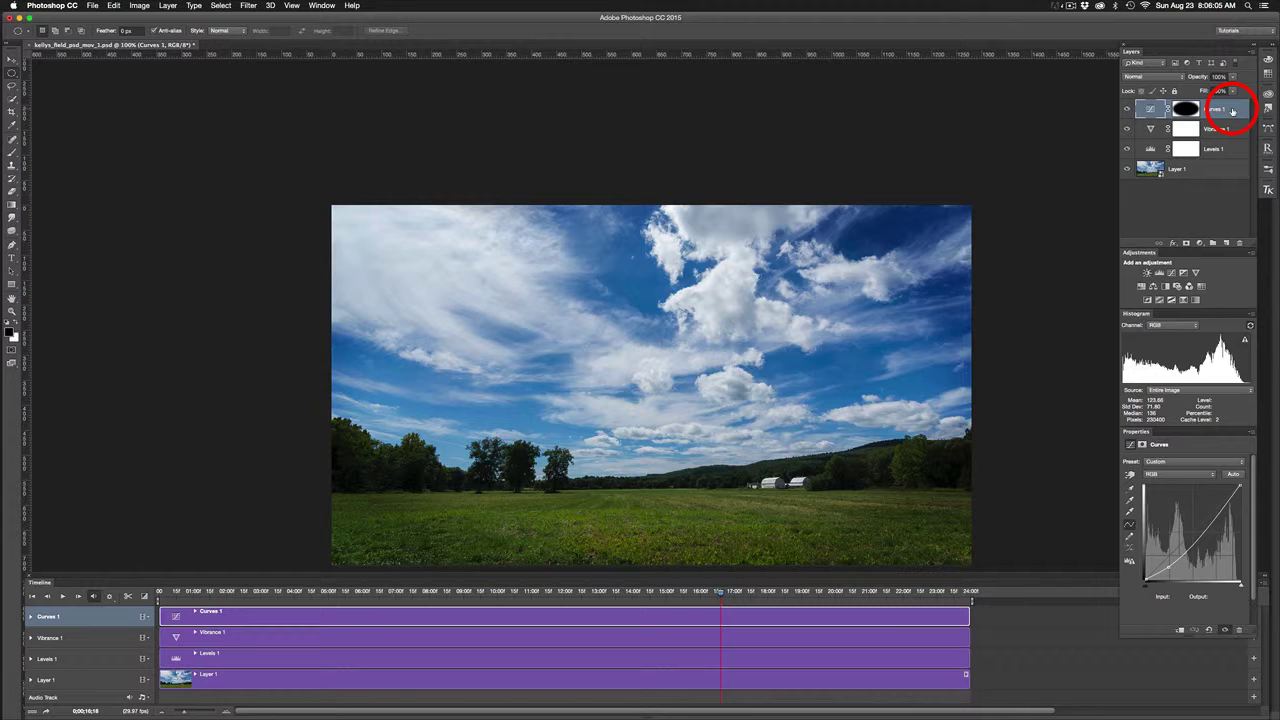
left_click(1233, 77)
left_click_drag(1238, 90, 1217, 90)
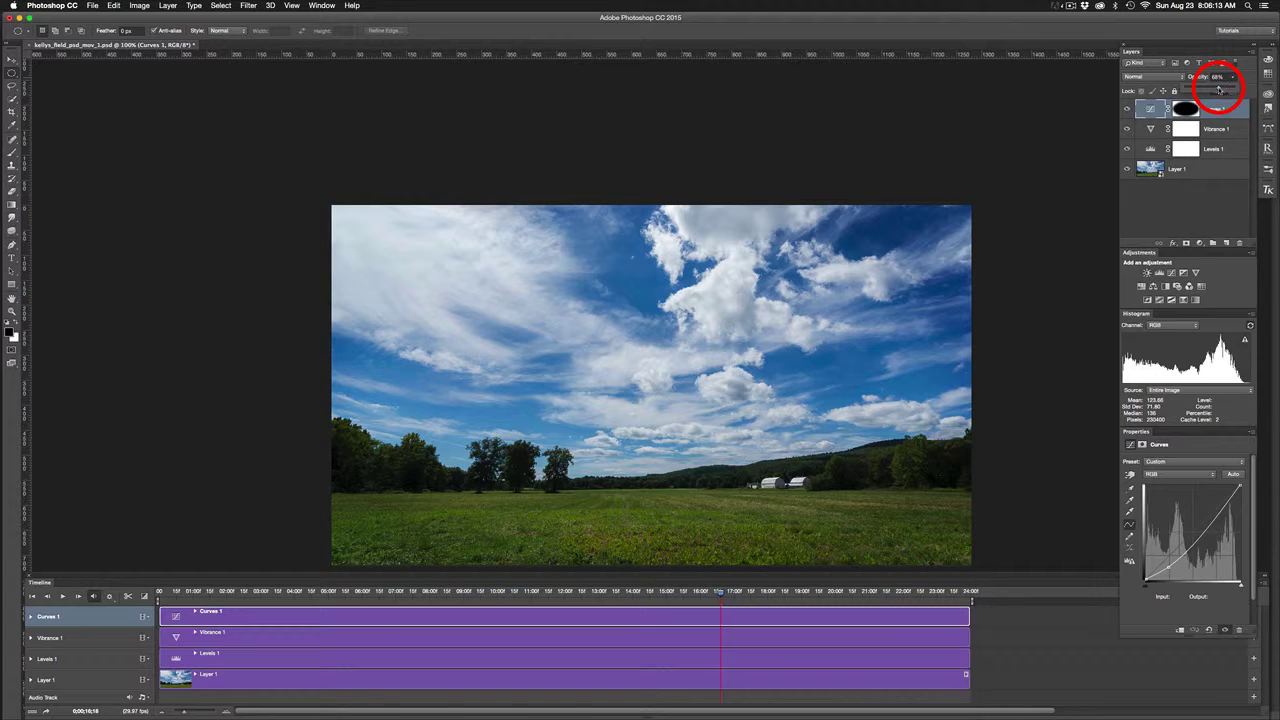
mouse_move(1219, 90)
left_mouse_down()
mouse_move(1246, 92)
mouse_move(1226, 96)
left_mouse_up()
left_click_drag(1226, 96, 1226, 95)
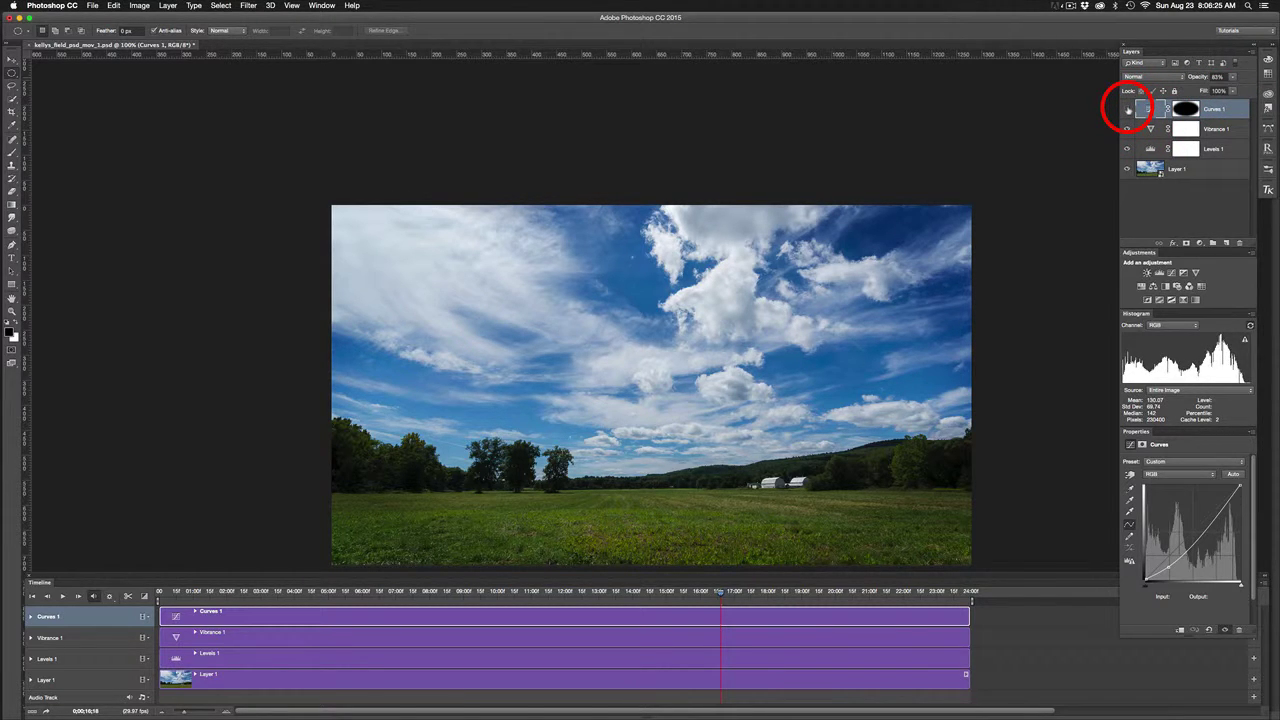
left_click(1128, 109)
left_click(1128, 109)
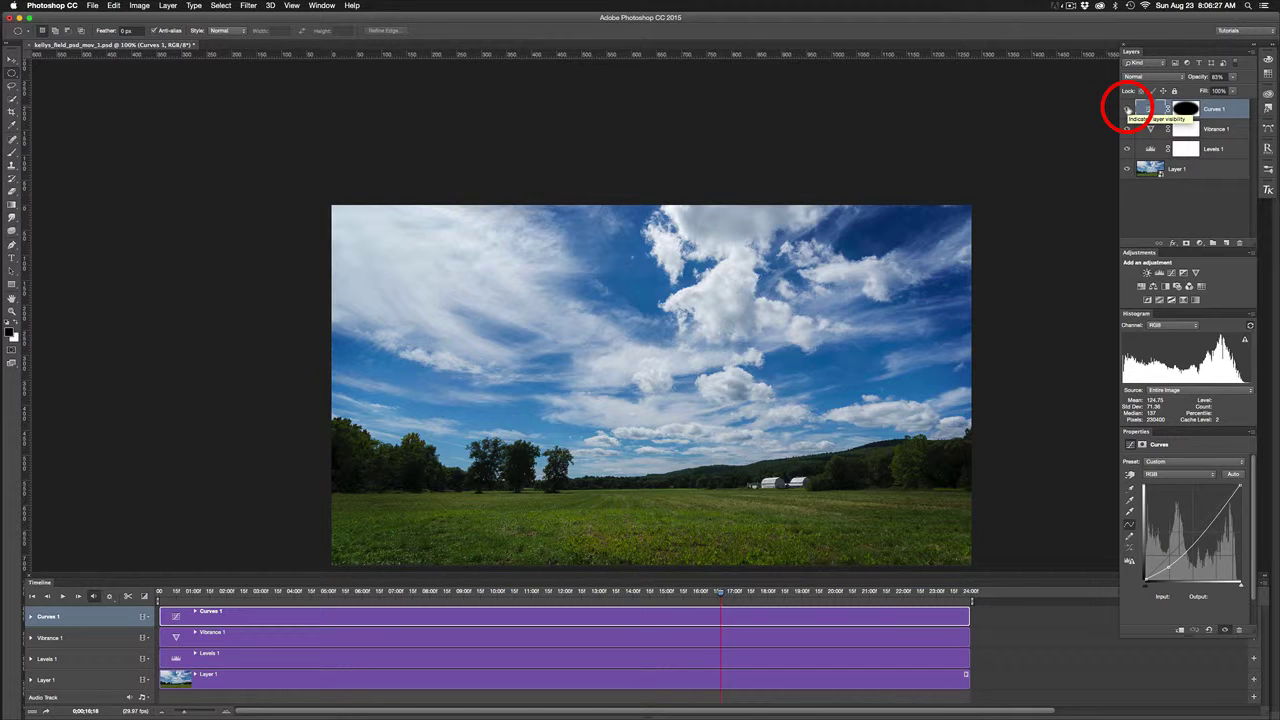
left_click(1233, 77)
left_click_drag(1234, 89, 1228, 90)
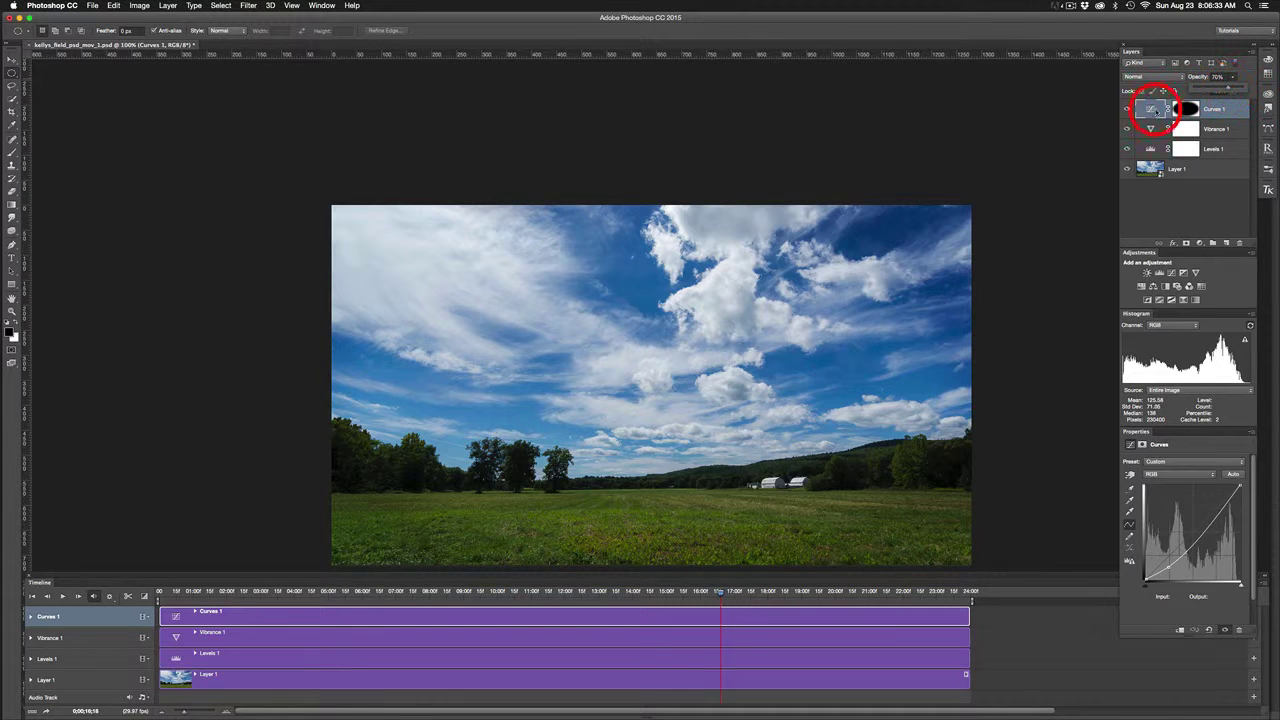
left_click(1128, 109)
left_click(1128, 109)
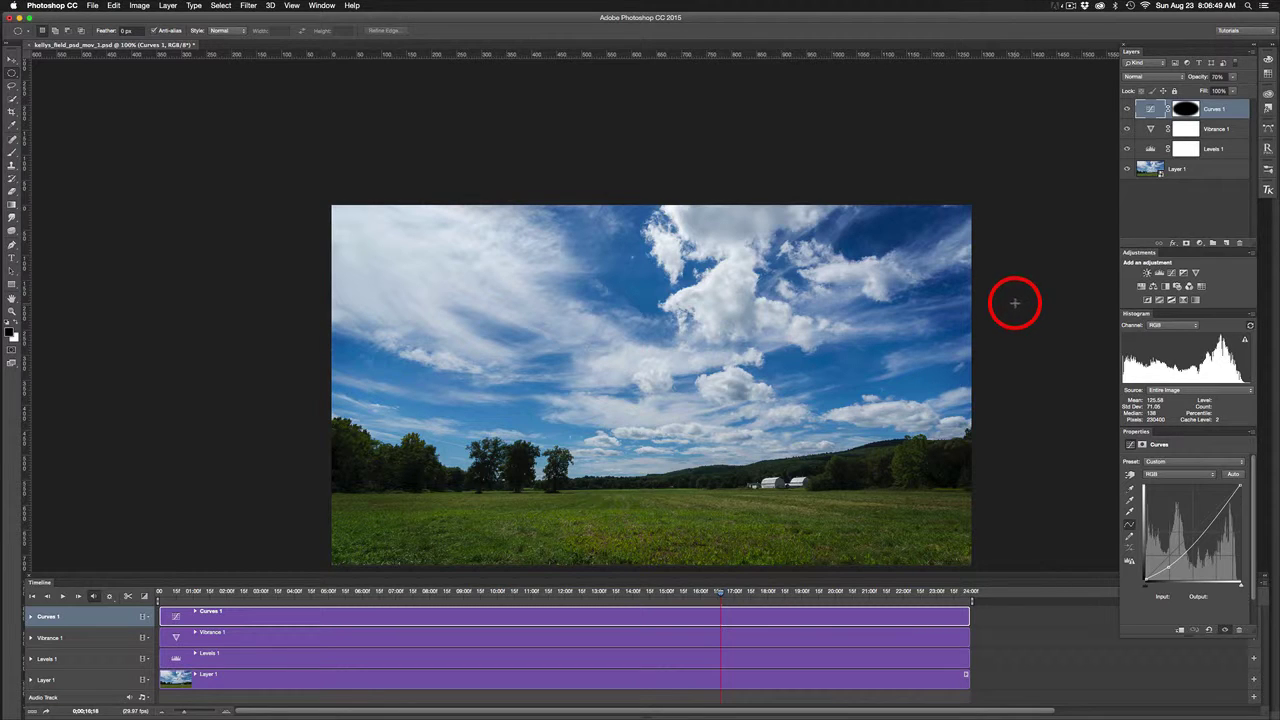
Step: Open the Render Video settings and choose a new folder named psd_video_exports, inside 0822215_kellys_field_m, as the render destination
left_click(92, 7)
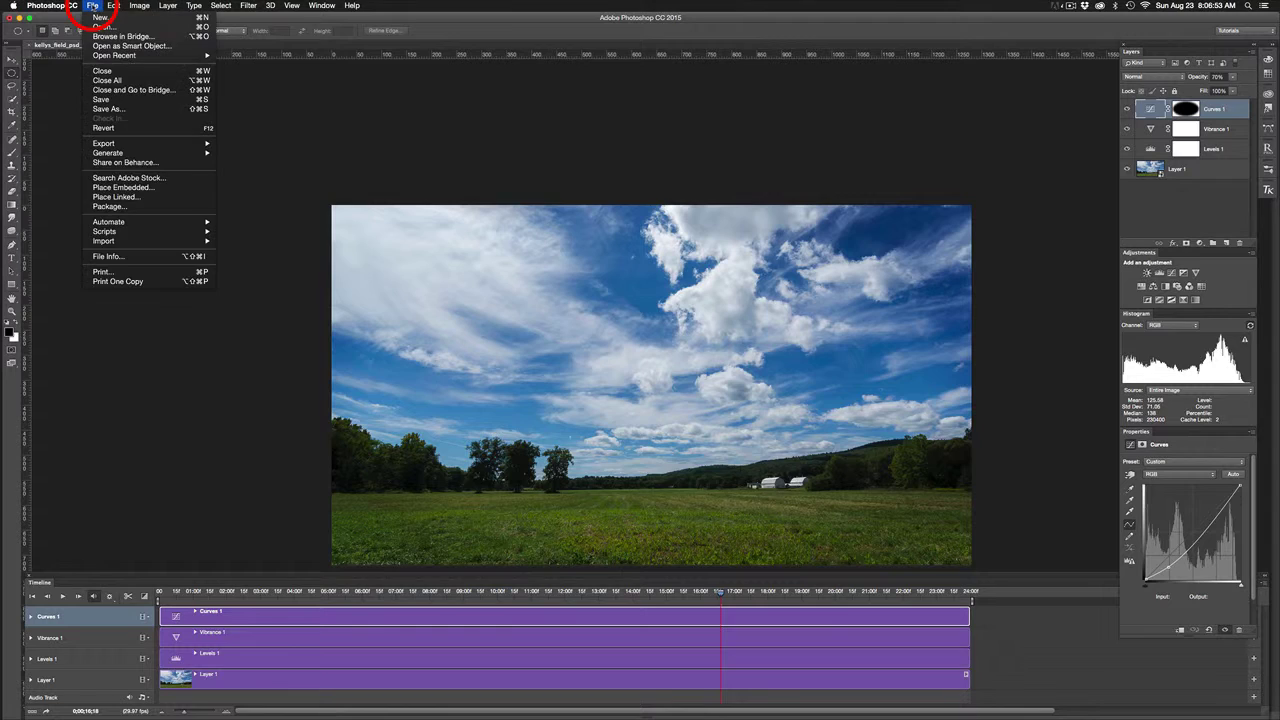
mouse_move(128, 143)
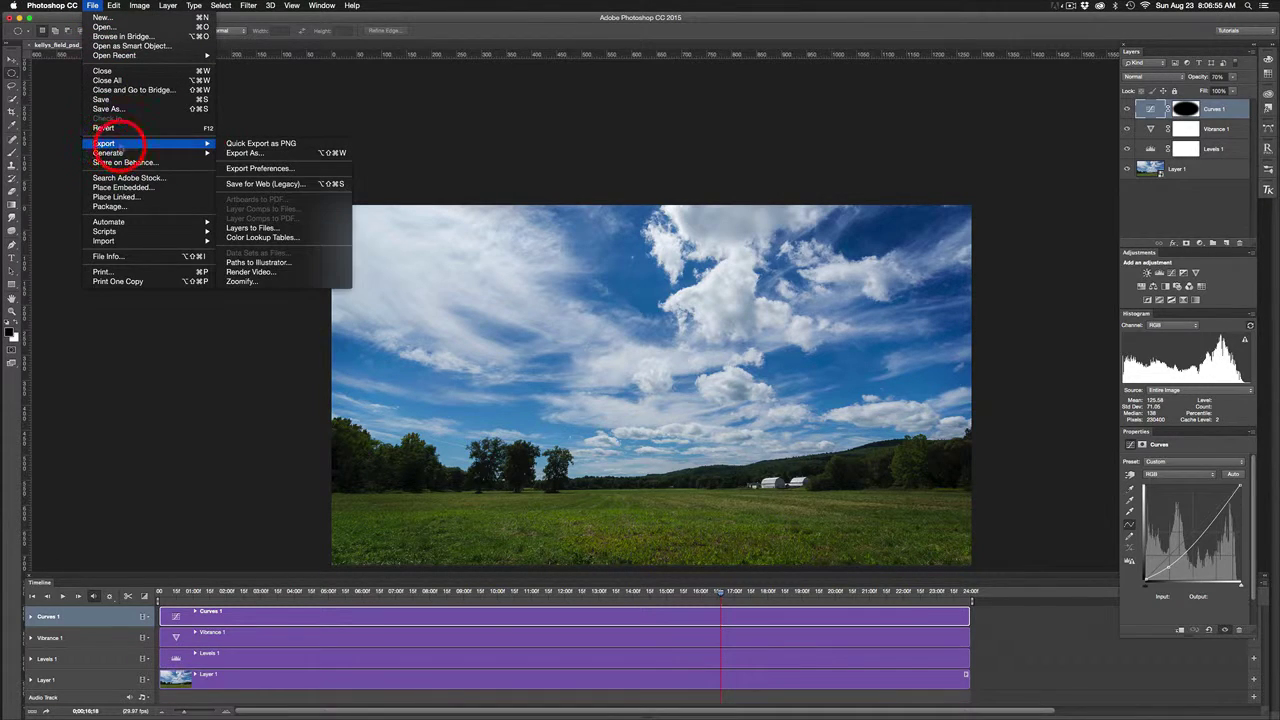
left_click(283, 273)
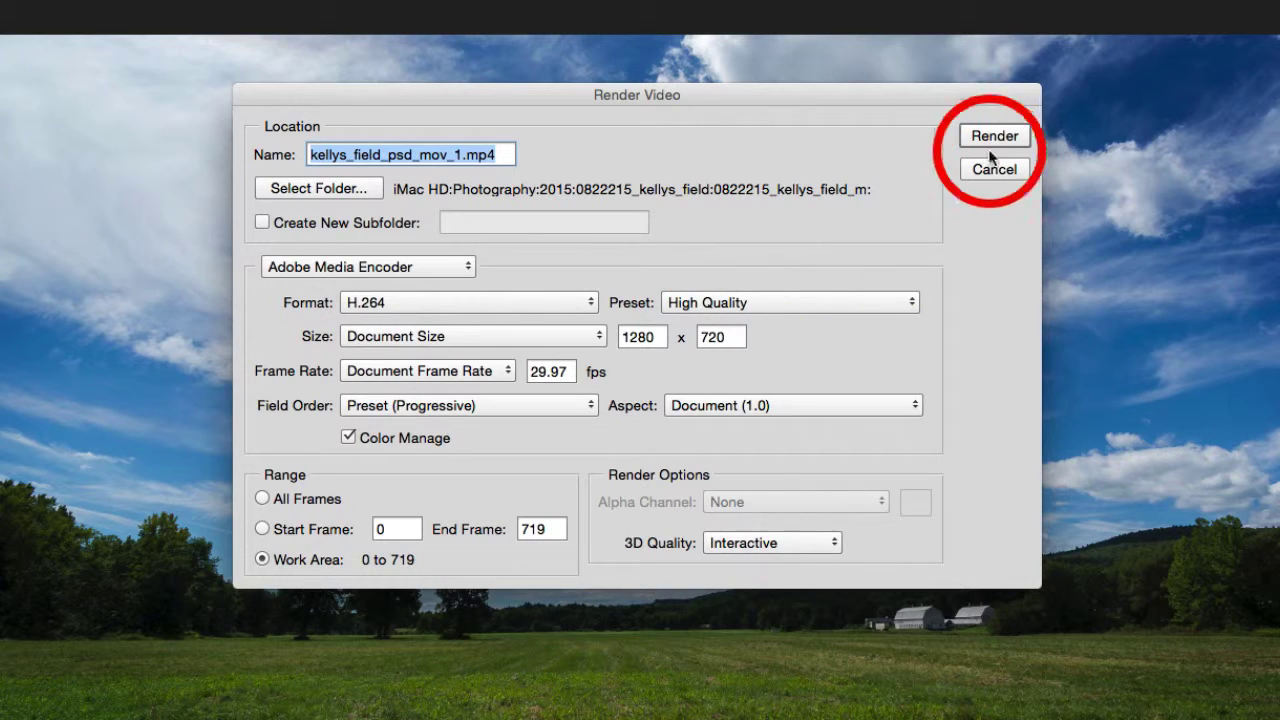
mouse_move(834, 100)
left_mouse_down()
mouse_move(830, 86)
mouse_move(847, 91)
left_mouse_up()
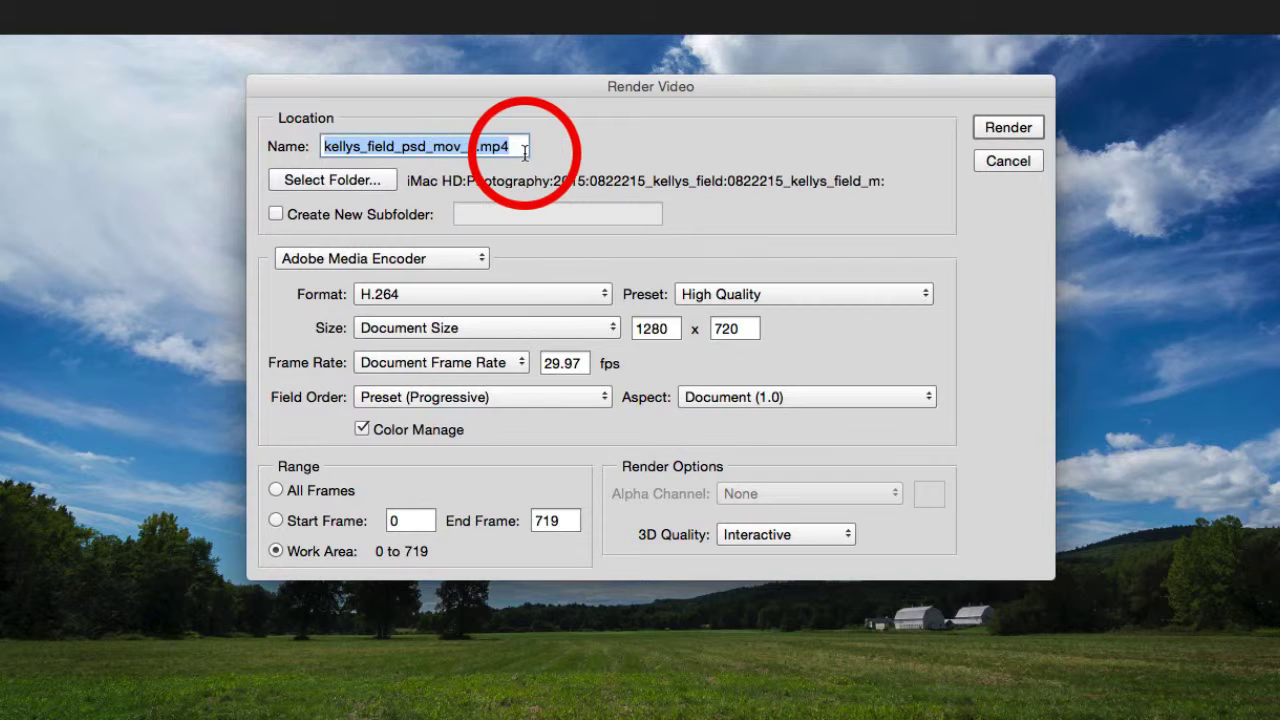
left_click(343, 179)
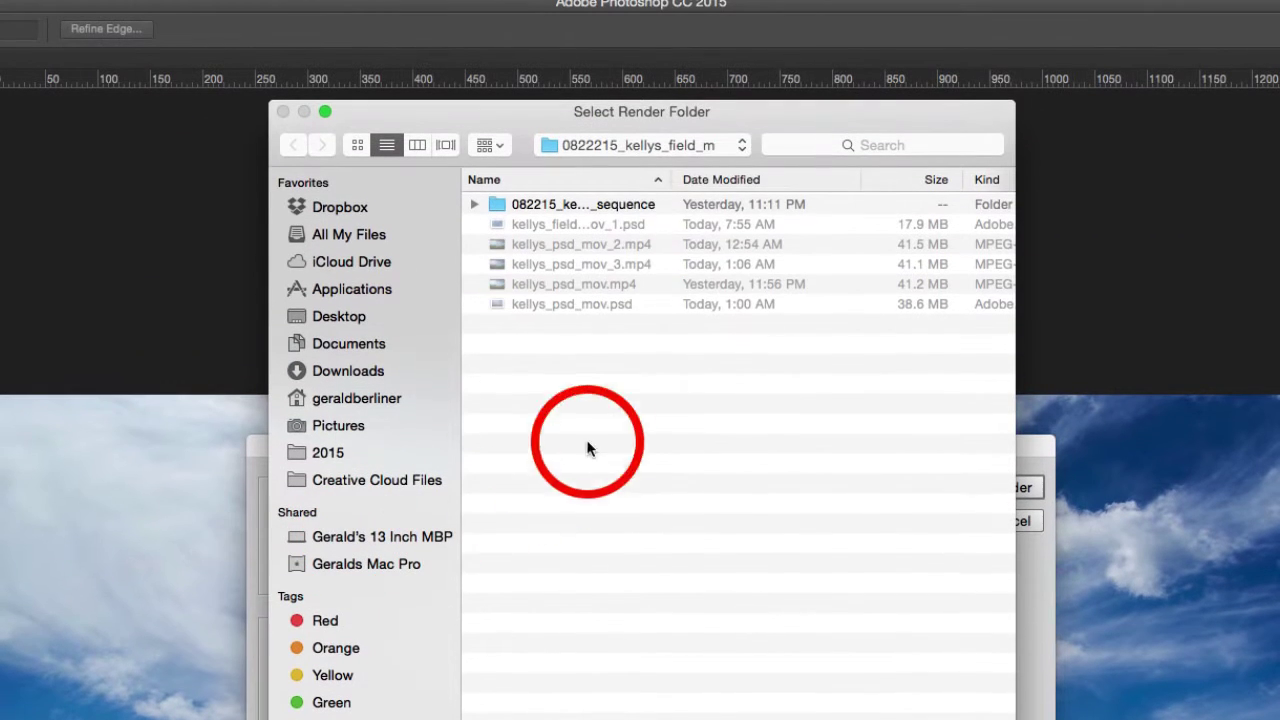
left_click(673, 157)
left_click(673, 153)
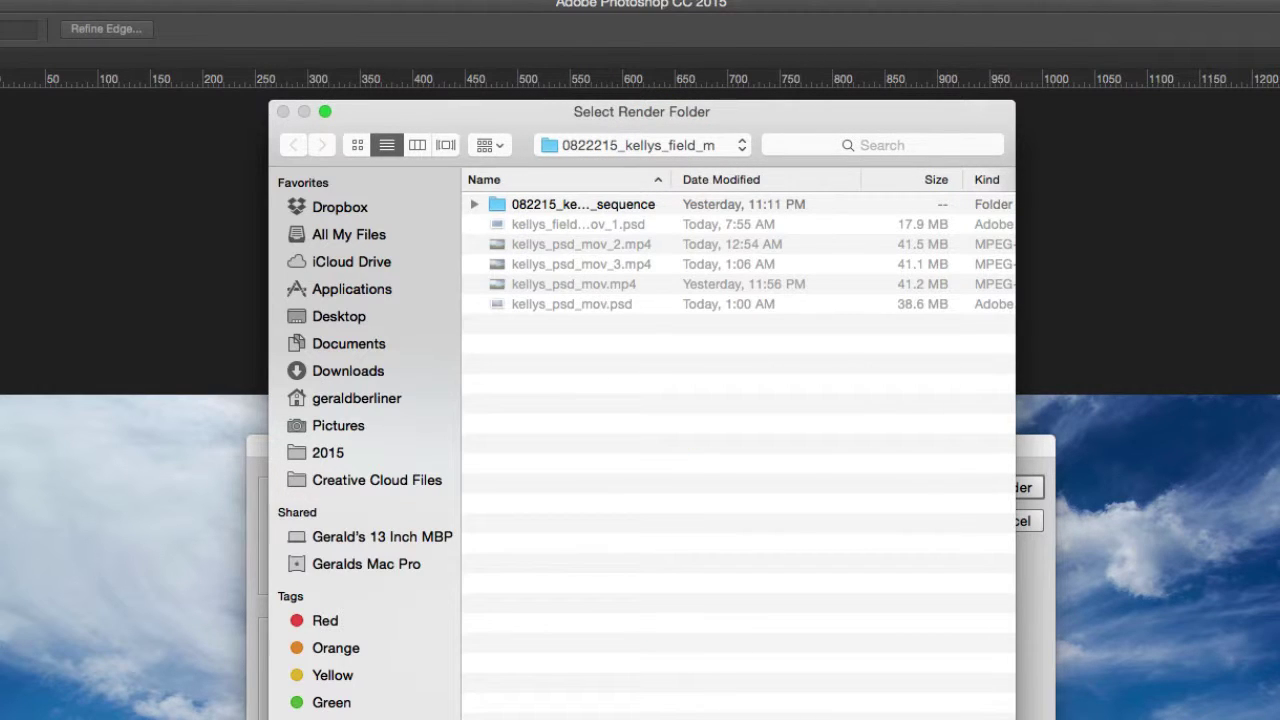
key("super+shift+n")
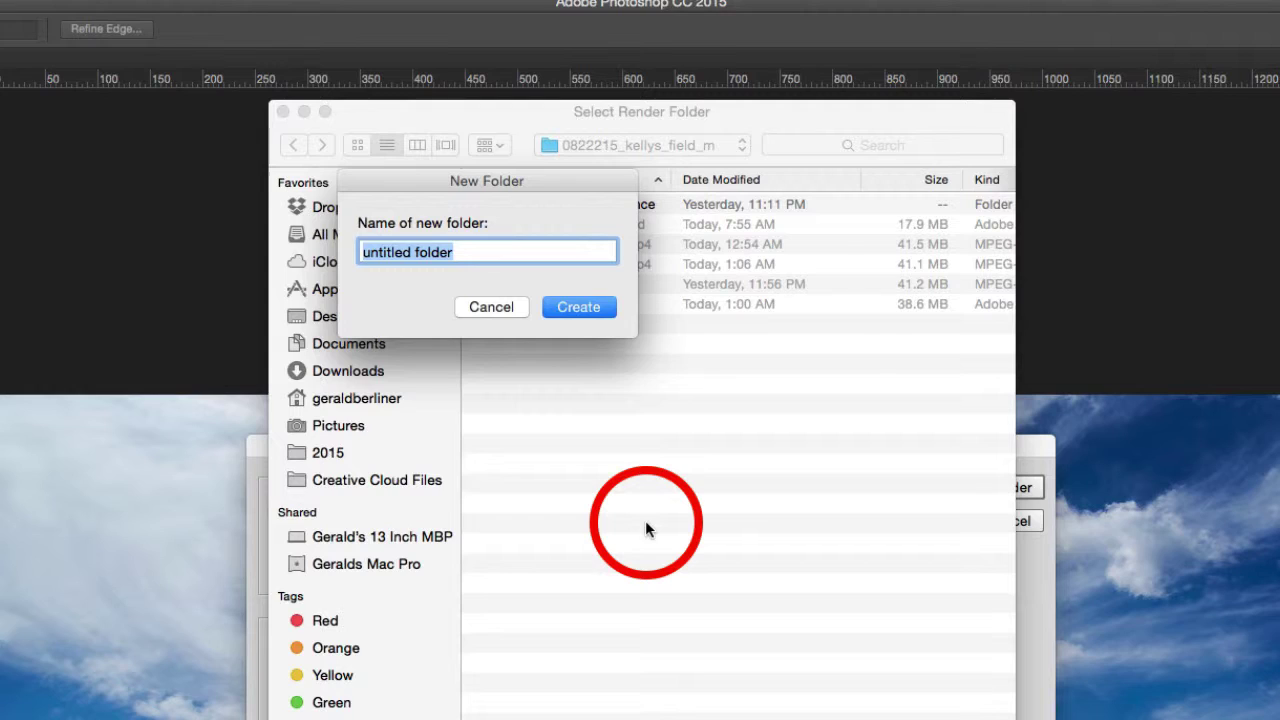
type("psdw_")
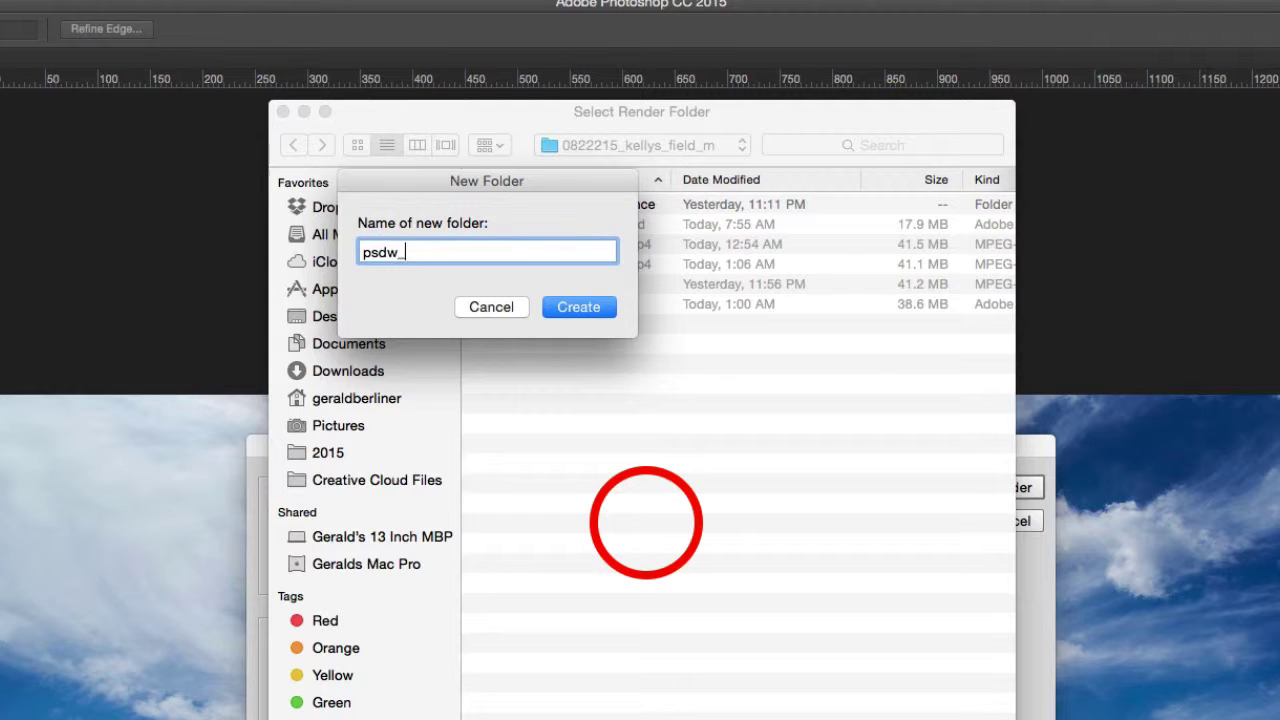
type("moviwe")
key("BackSpace")
key("BackSpace")
key("BackSpace")
key("BackSpace")
key("BackSpace")
key("BackSpace")
key("BackSpace")
key("BackSpace")
key("BackSpace")
type("d_video_exports")
key("Return")
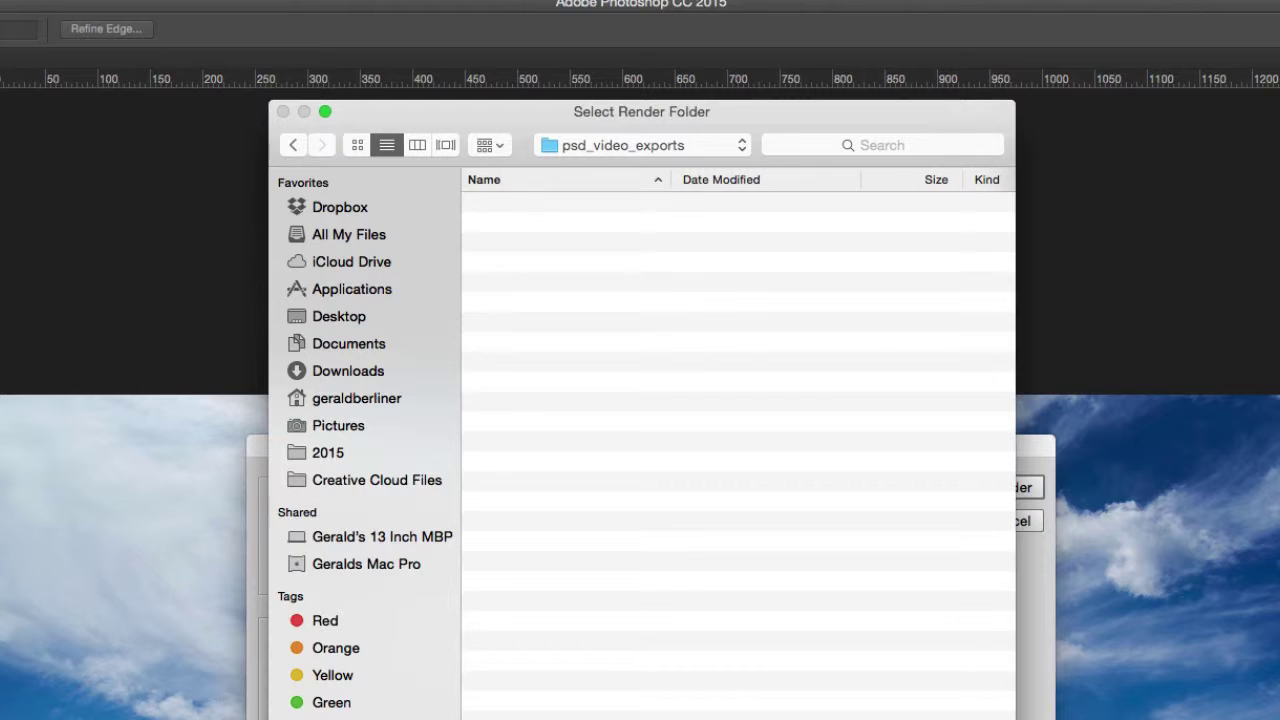
key("Return")
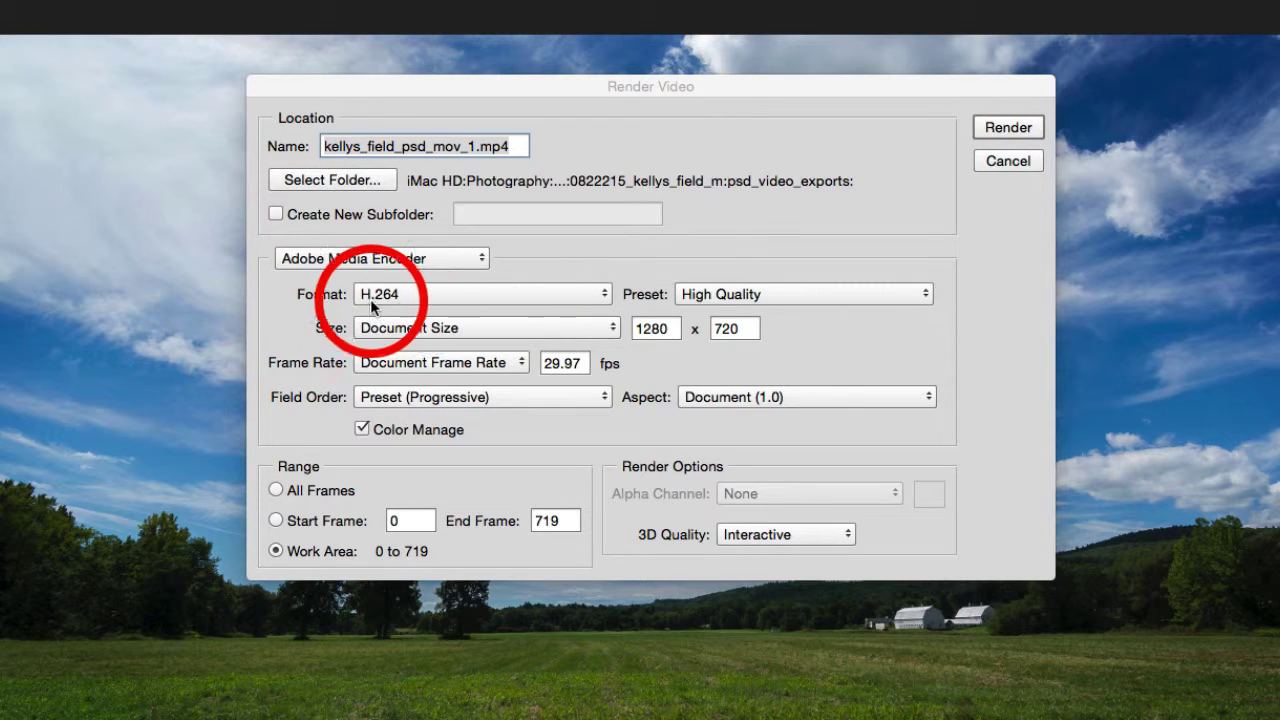
Step: Render the work area as kellys_field_psd_mov_1.mp4 in H.264 format, keeping the document frame rate
left_click(474, 294)
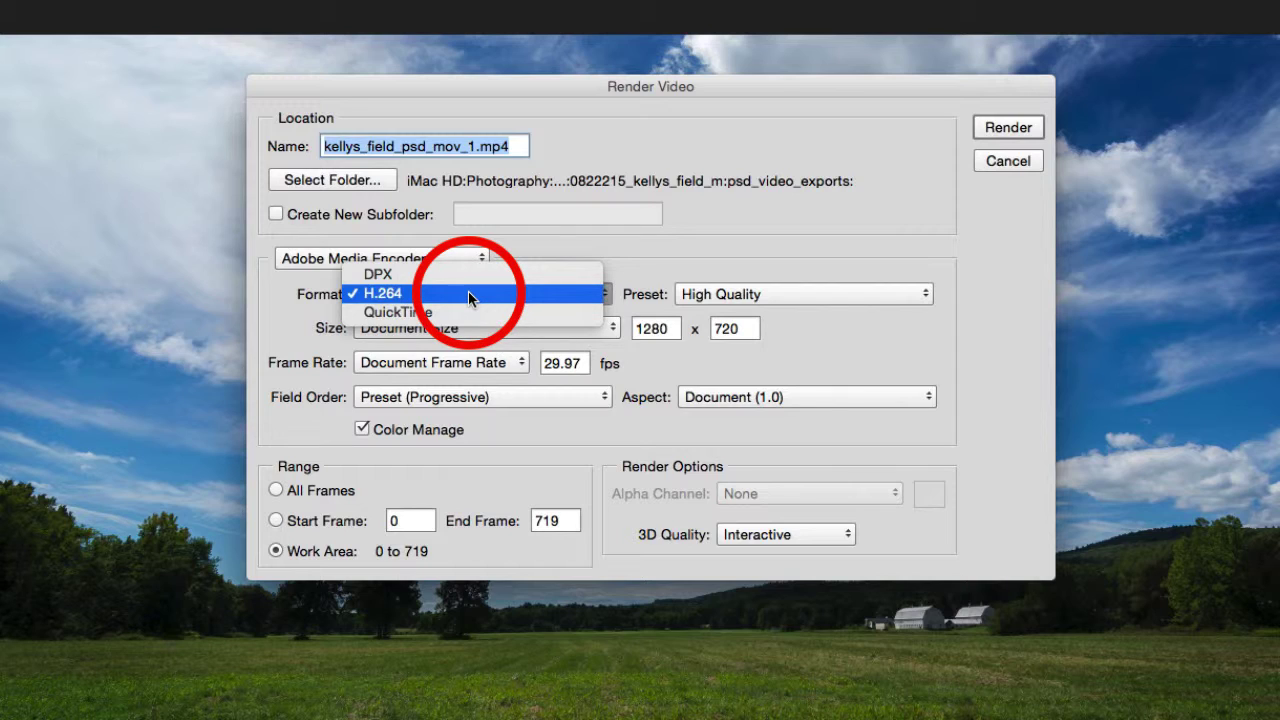
left_click(468, 293)
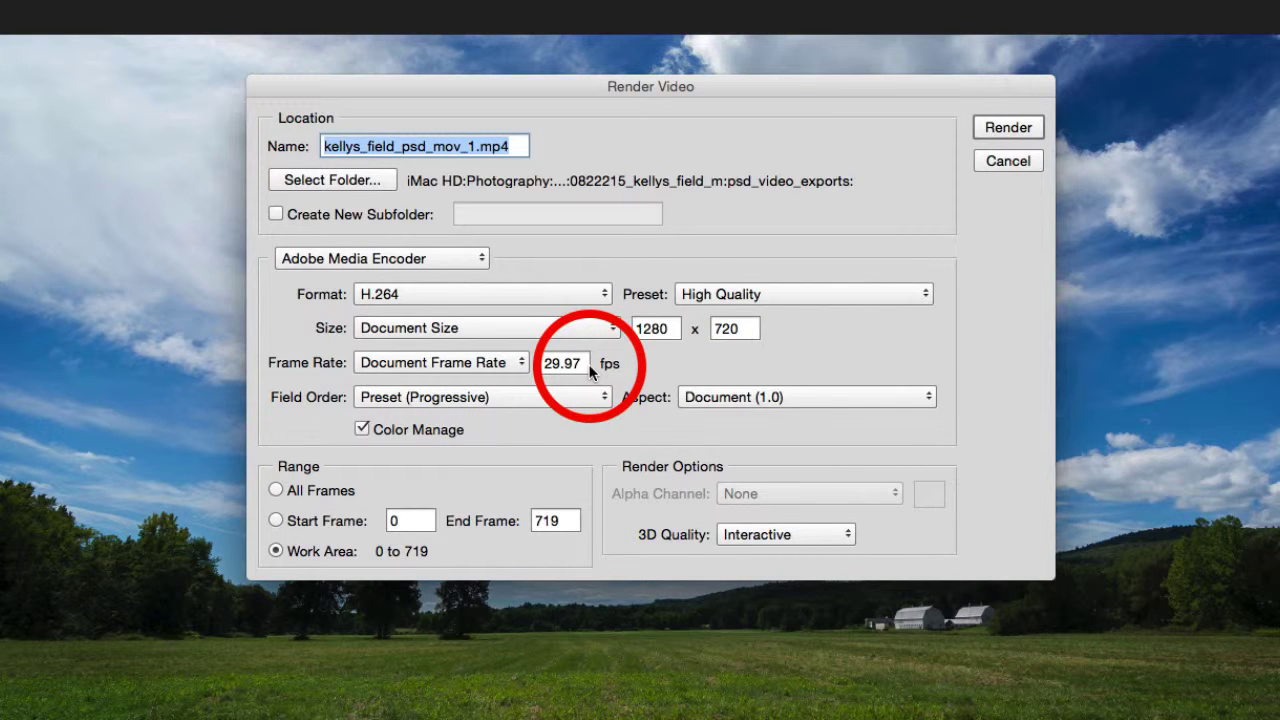
left_click(428, 363)
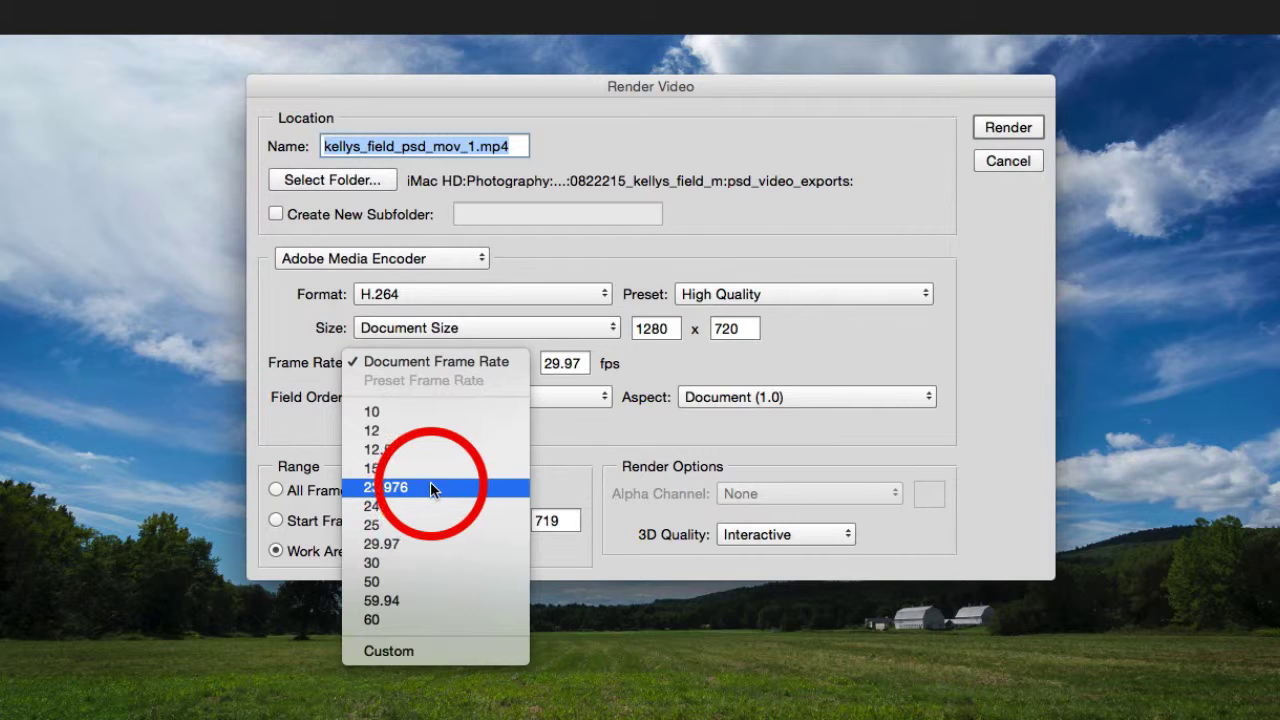
left_click(780, 457)
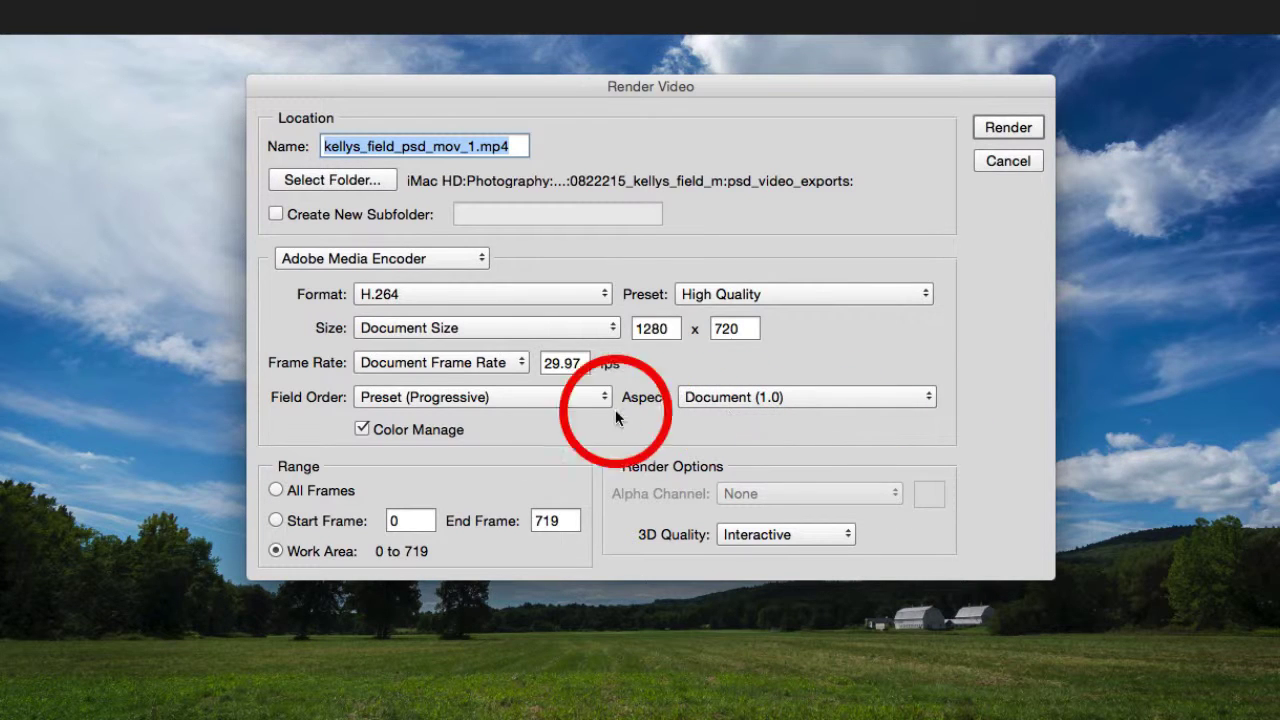
left_click(579, 527)
left_click(1003, 128)
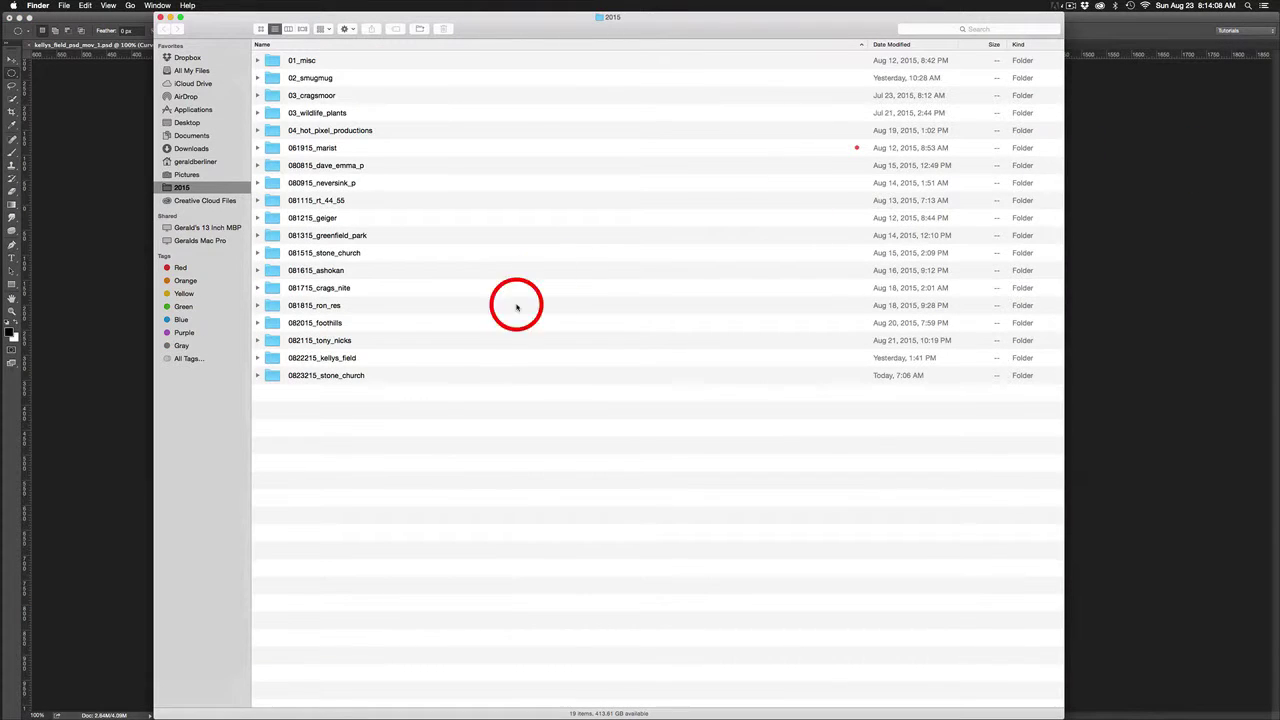
Step: Find kellys_field_psd_mov_1.mp4 in the psd_video_exports folder inside 0822215_kellys_field_m and open it in QuickTime Player
double_click(343, 360)
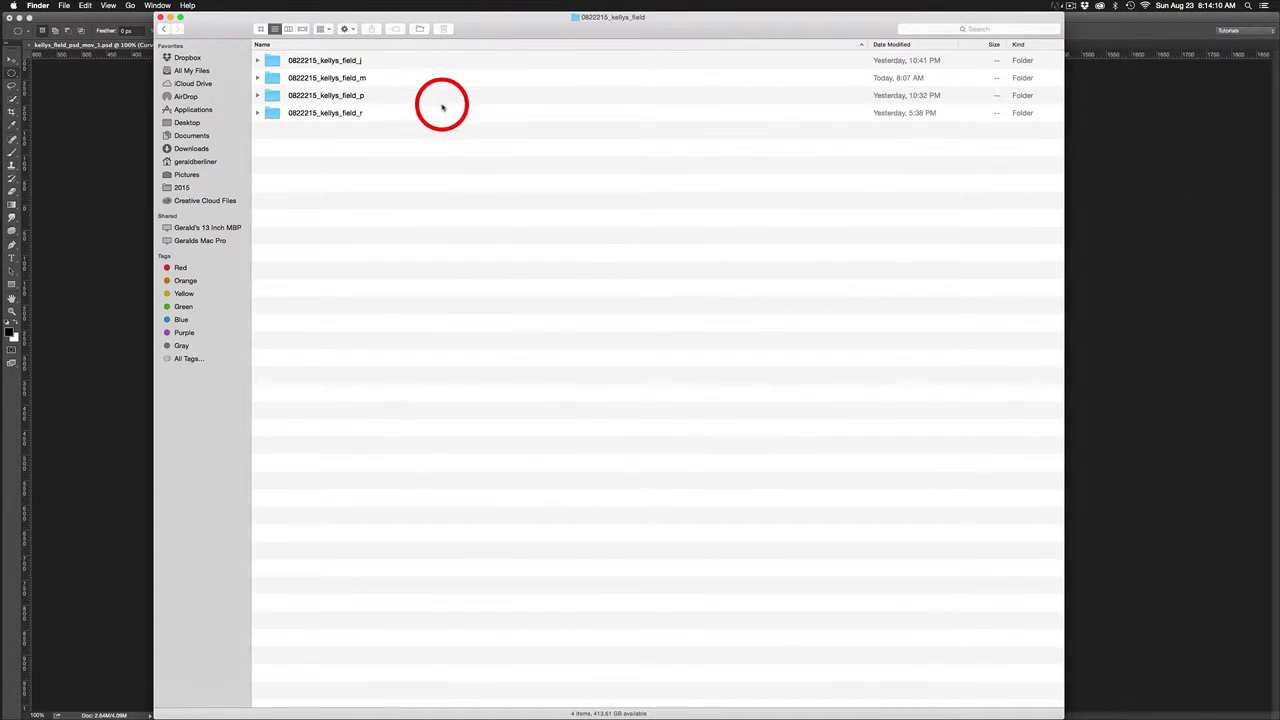
double_click(355, 80)
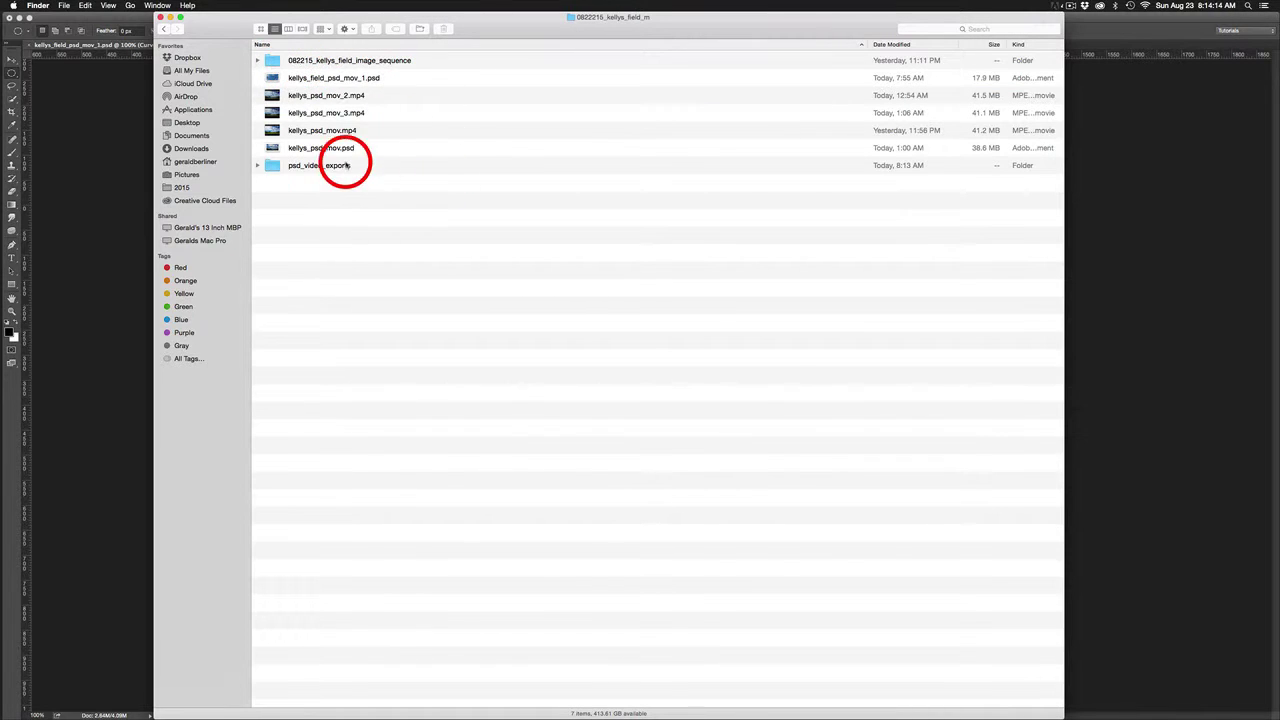
double_click(305, 168)
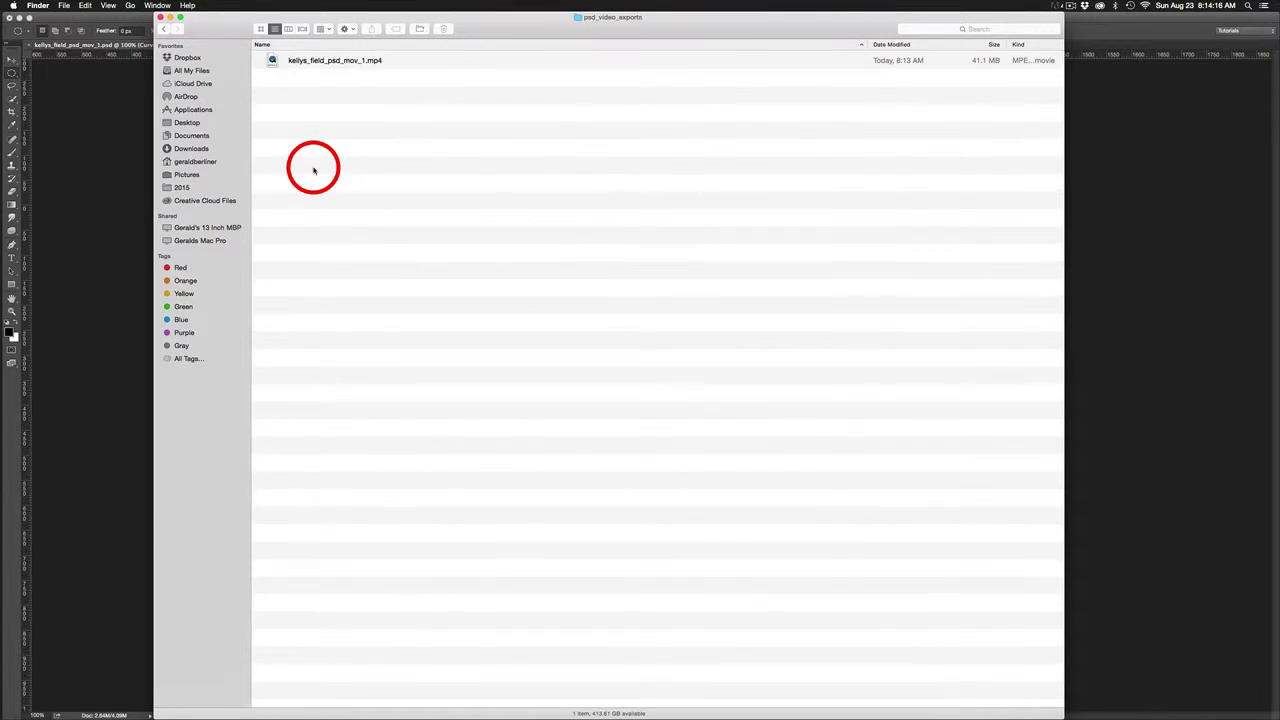
left_click_drag(574, 27, 640, 27)
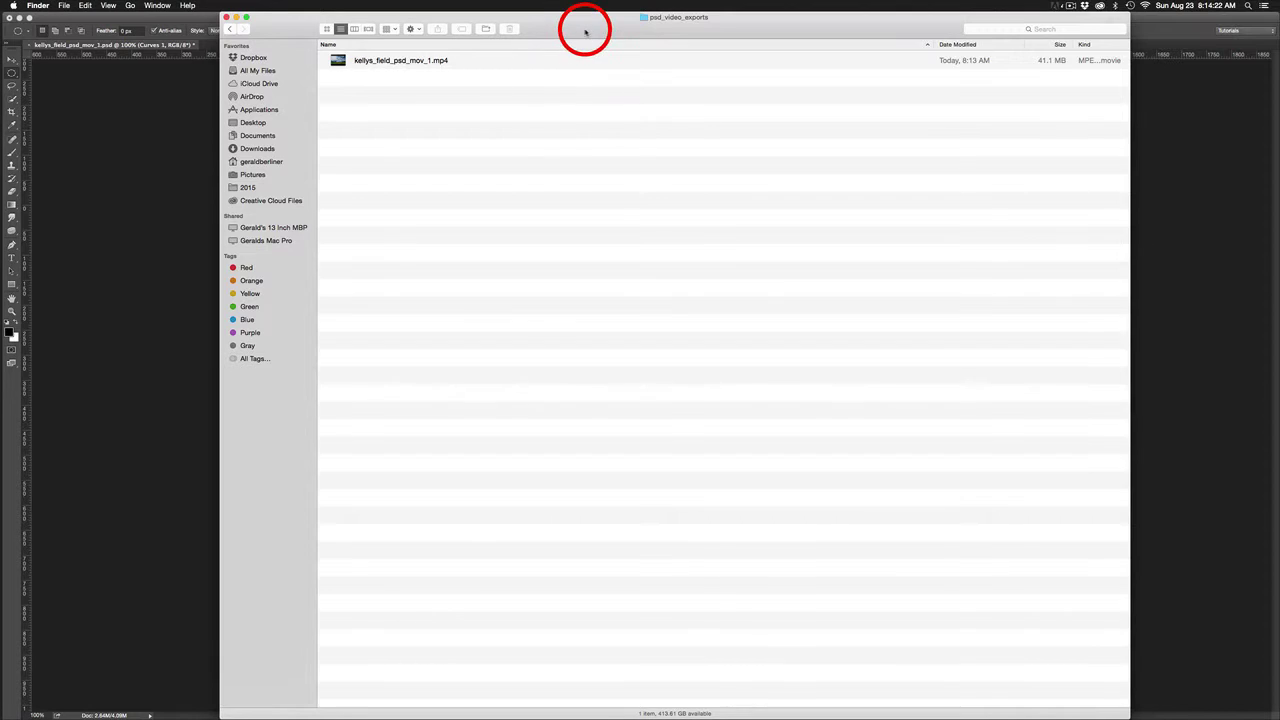
left_click_drag(583, 29, 598, 31)
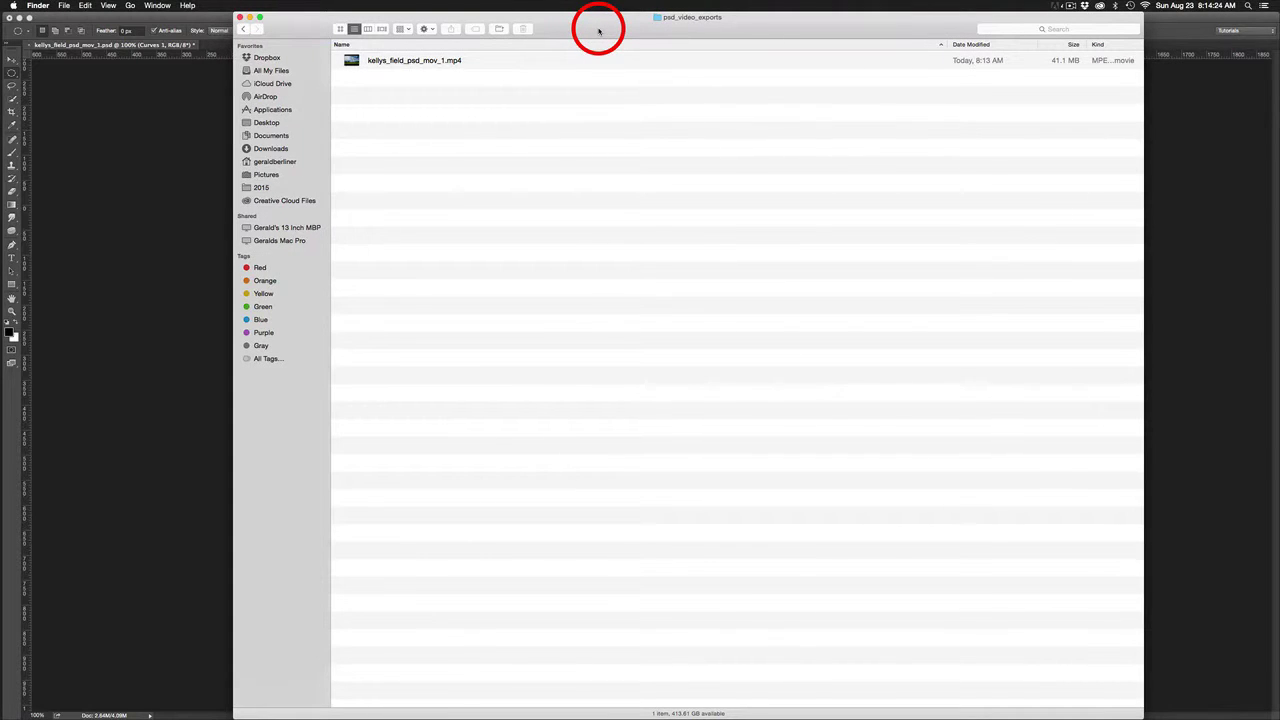
left_click(352, 62)
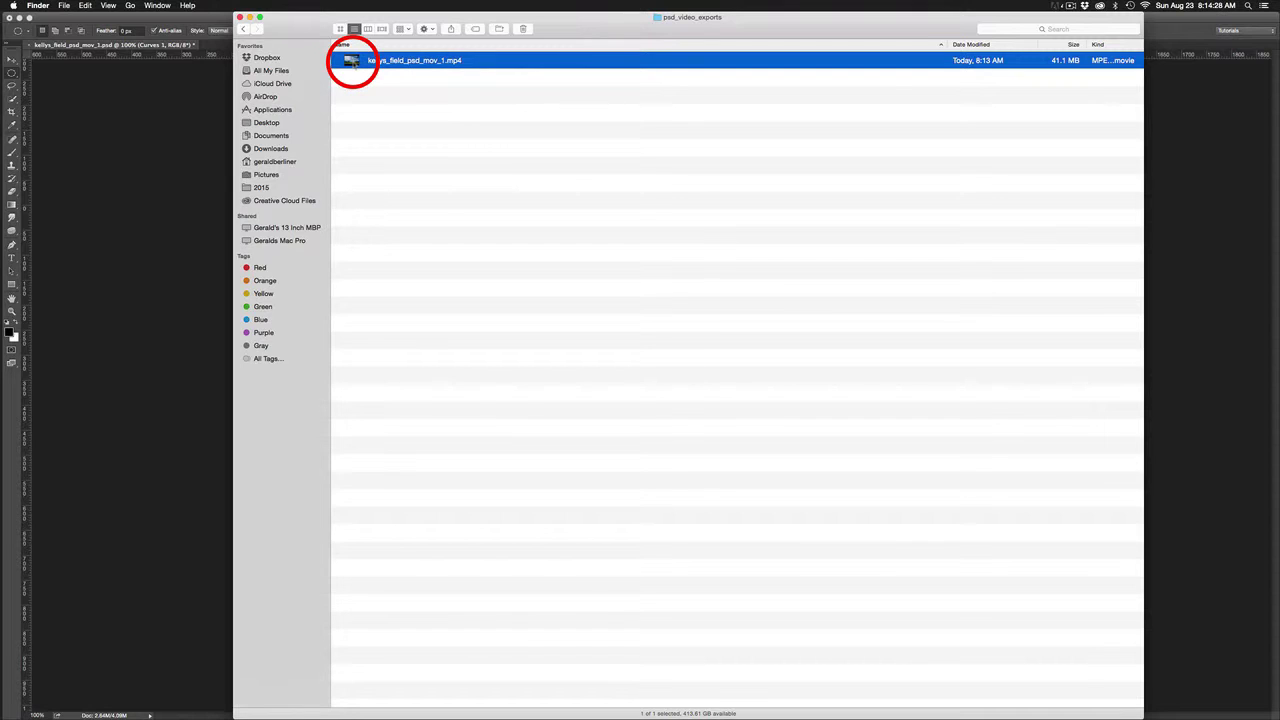
double_click(352, 62)
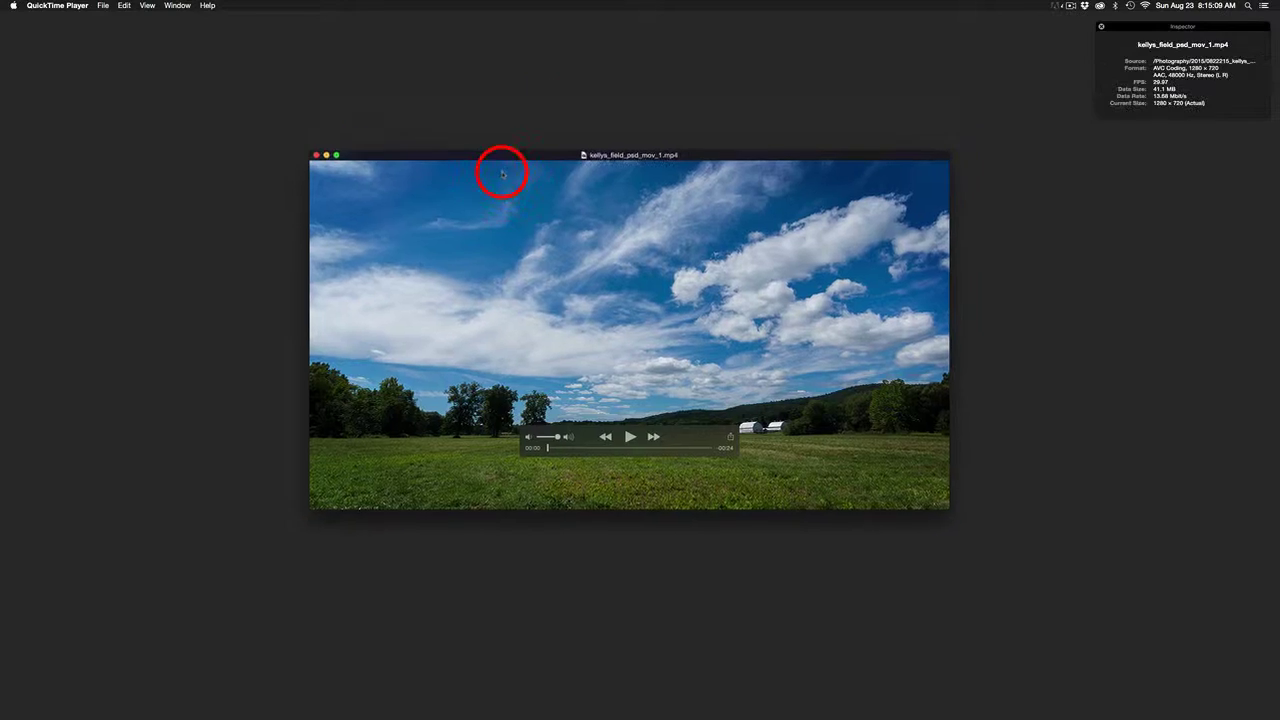
Step: Play the rendered time-lapse and check its motion, color and vignette
left_click_drag(503, 171, 519, 153)
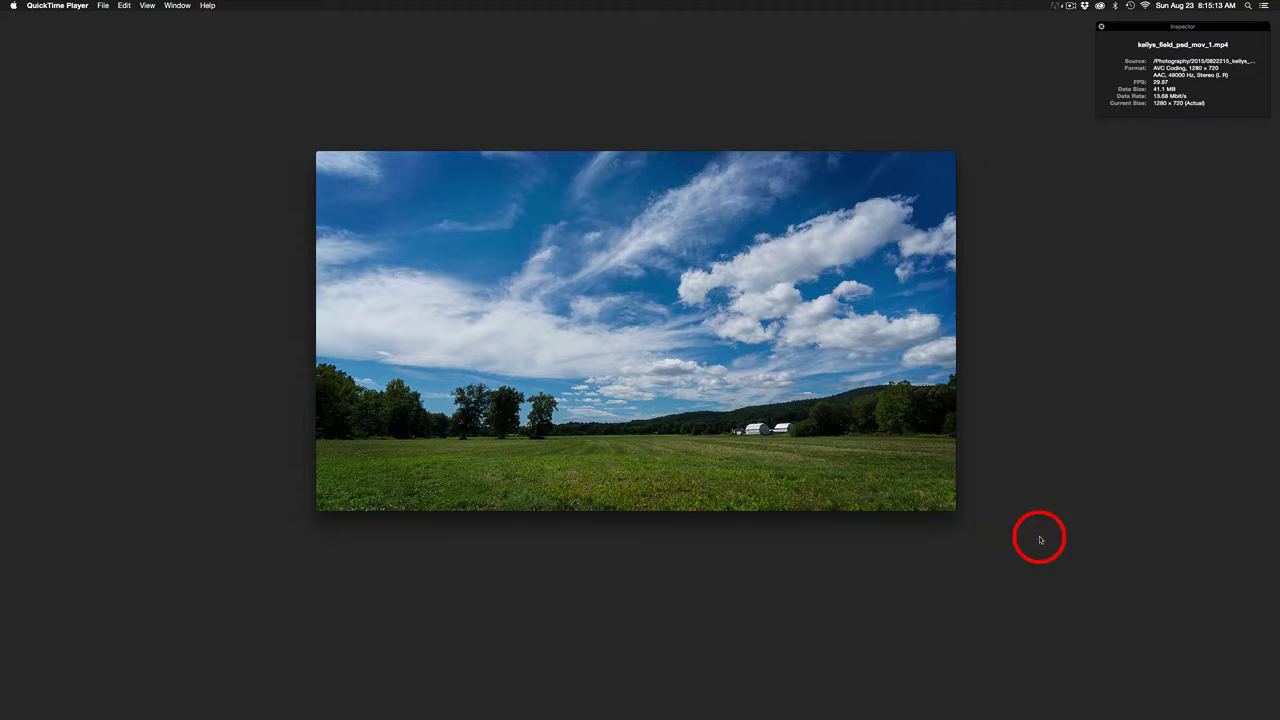
mouse_move(631, 437)
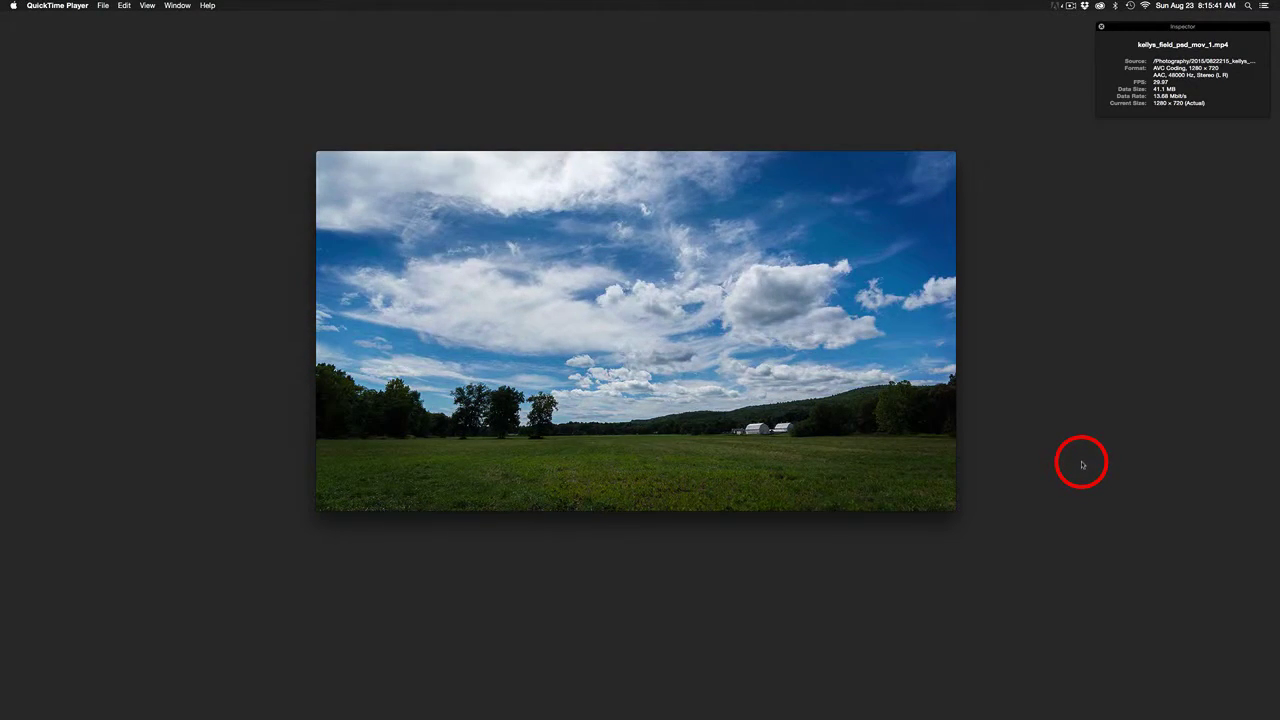
mouse_move(795, 435)
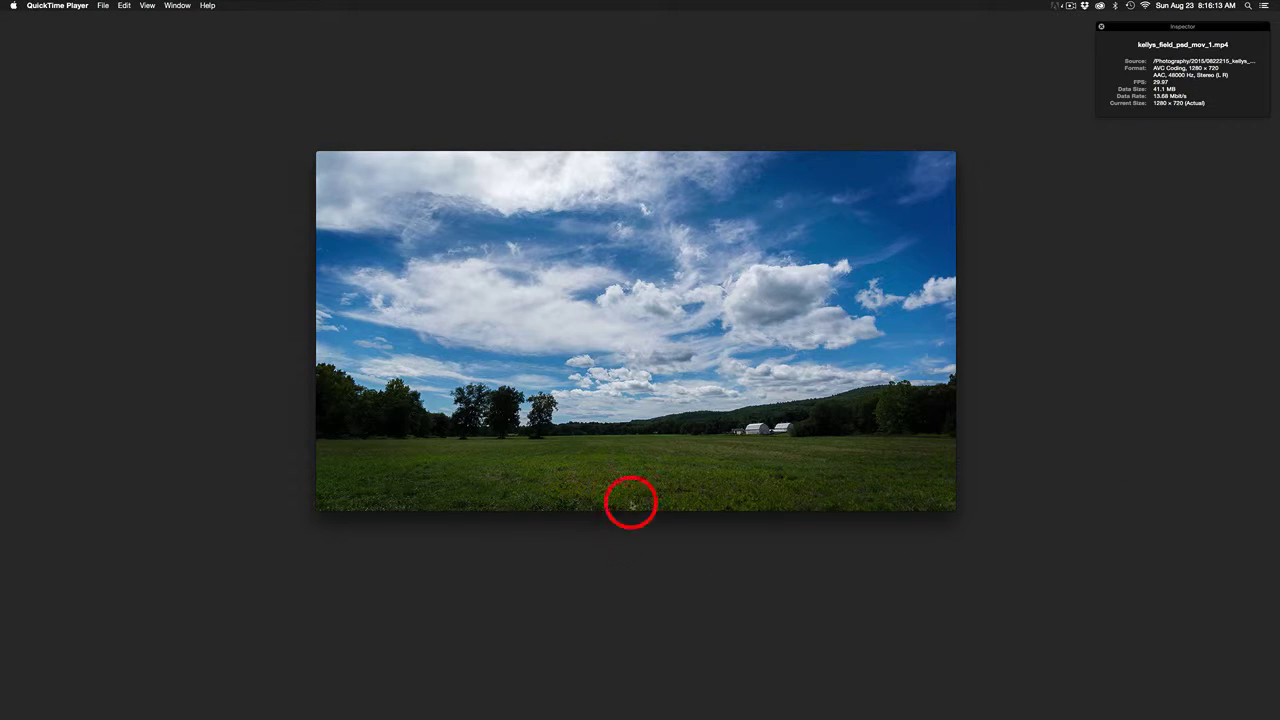
mouse_move(706, 260)
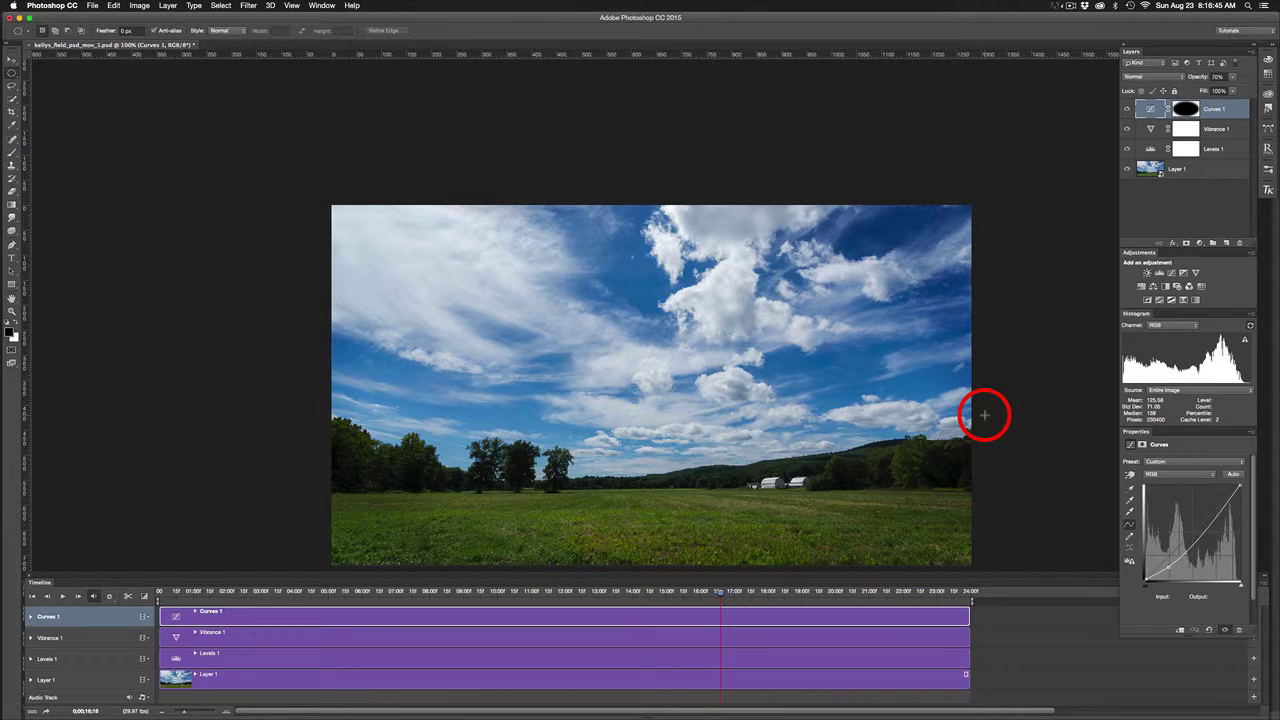
Step: Expand Layer 1's properties in the timeline and set a Transform keyframe at the first frame
left_click(90, 684)
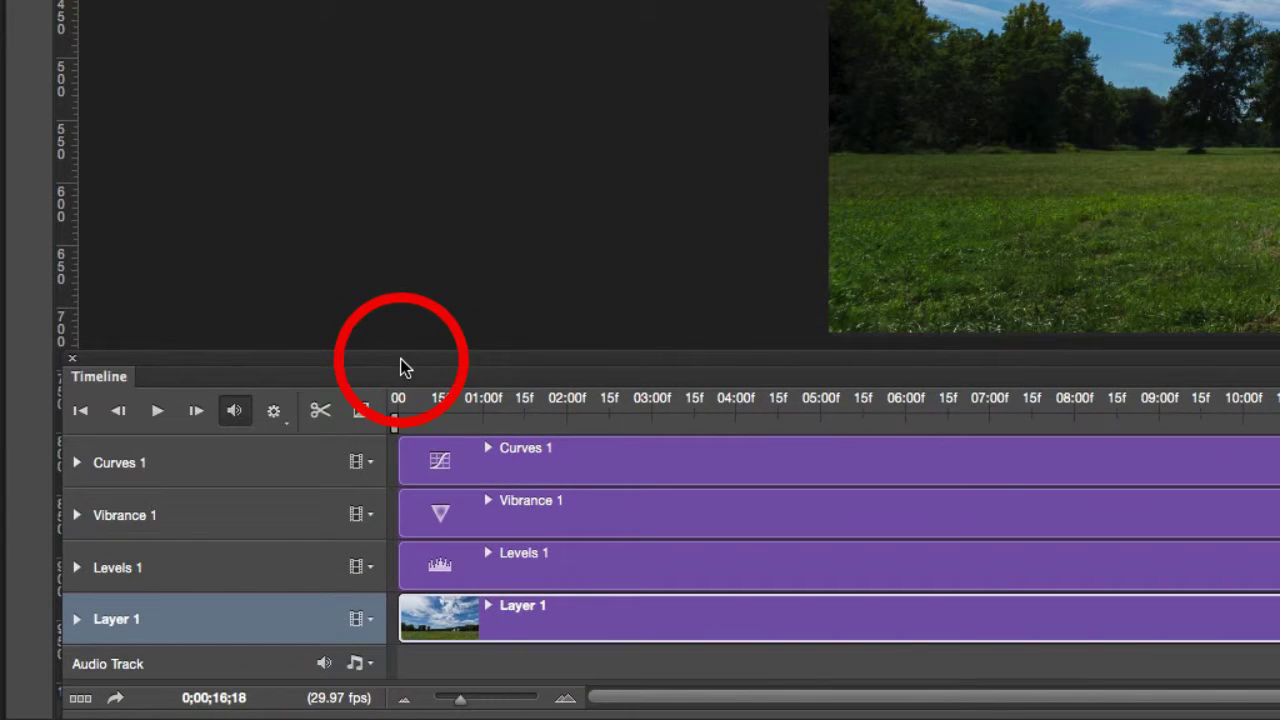
left_click_drag(400, 368, 437, 297)
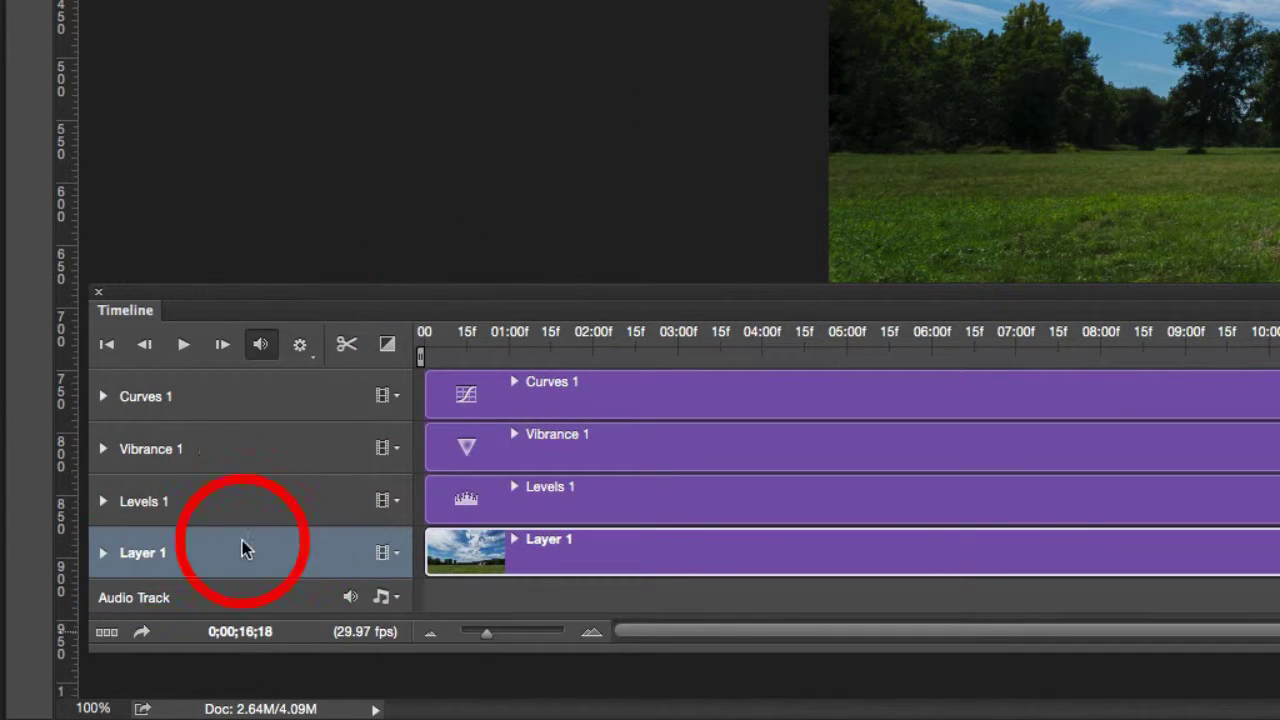
left_click(103, 553)
left_click_drag(374, 290, 450, 49)
left_click_drag(700, 418, 700, 652)
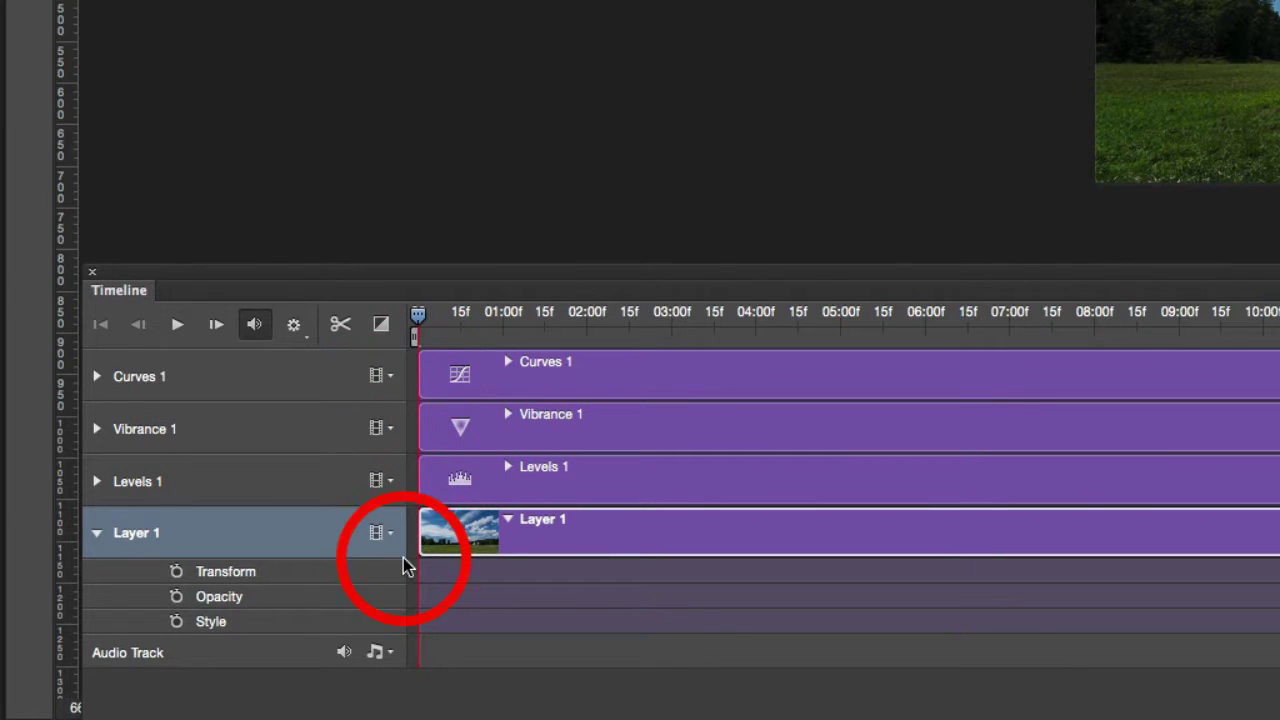
left_click(176, 572)
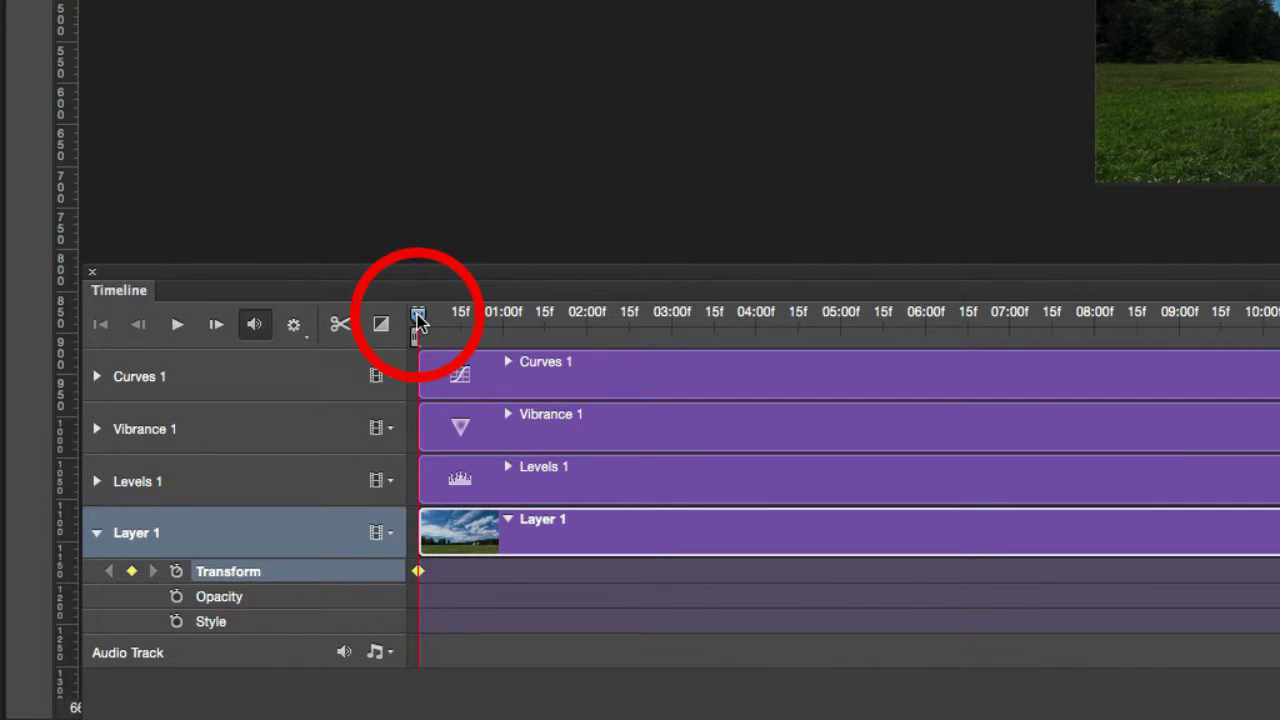
Step: Add a second Transform keyframe to Layer 1 at the end of the timeline
left_click_drag(418, 318, 1170, 314)
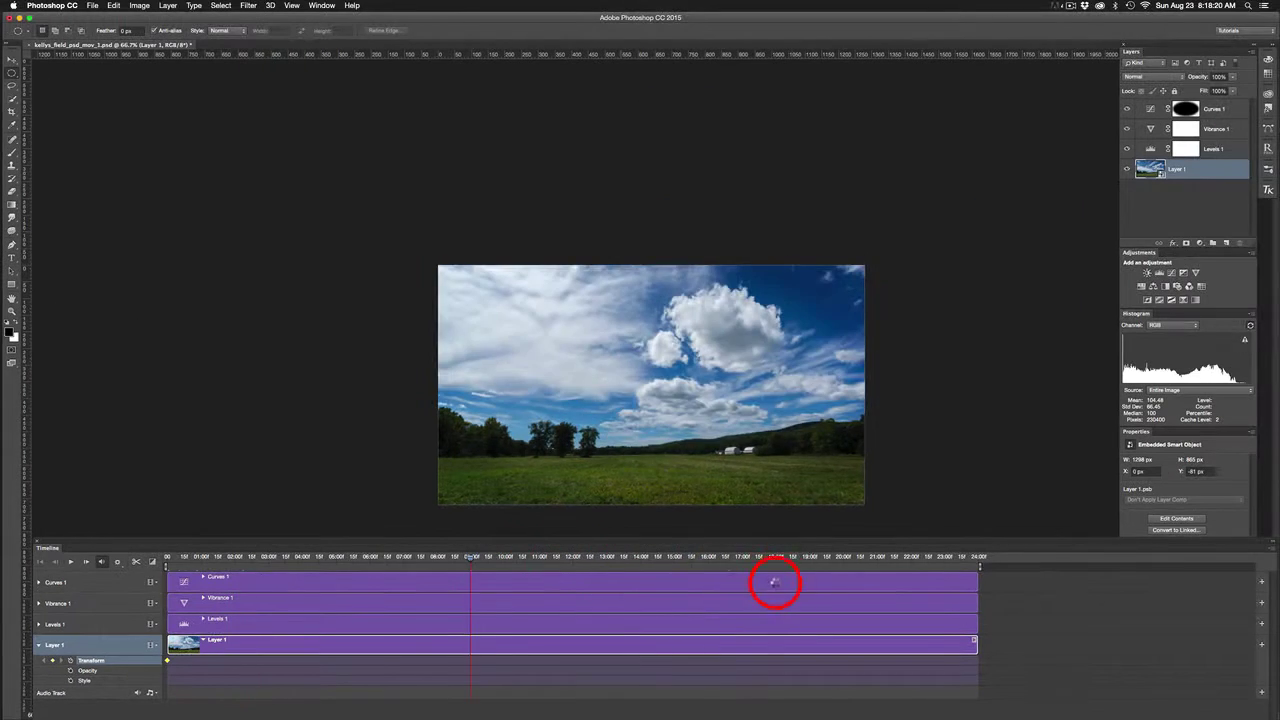
left_click_drag(775, 582, 989, 595)
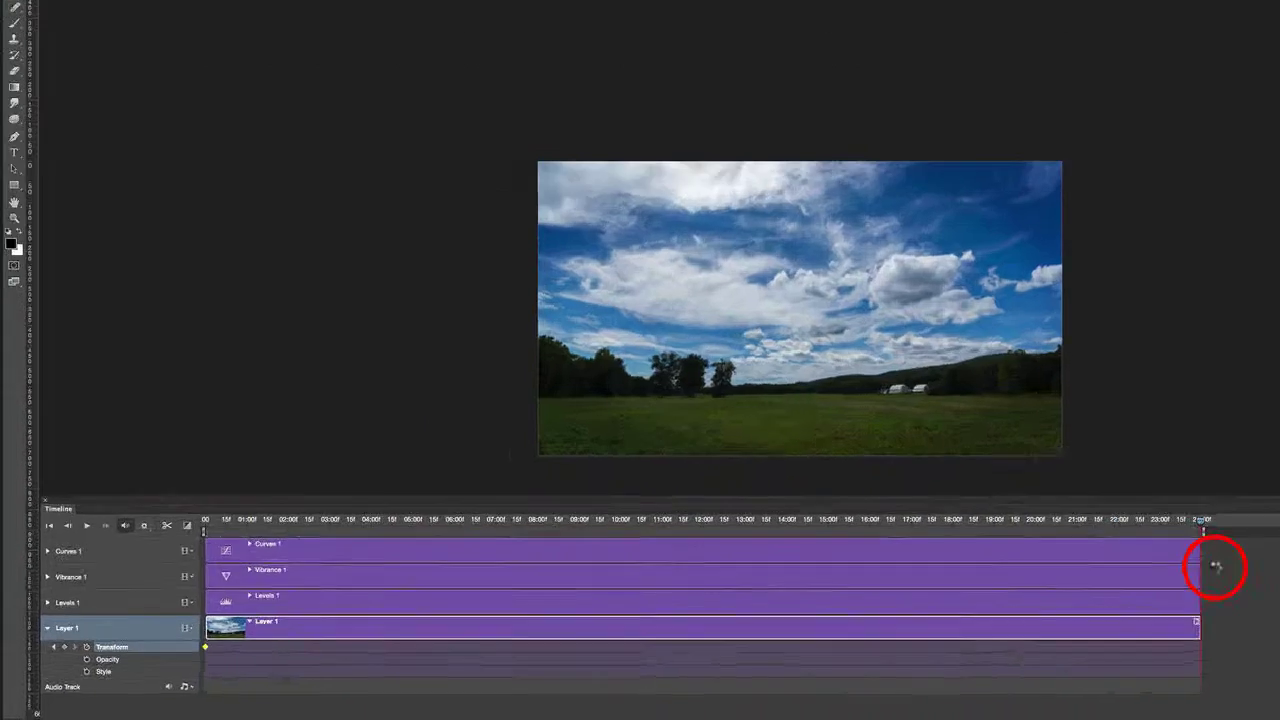
key("Home")
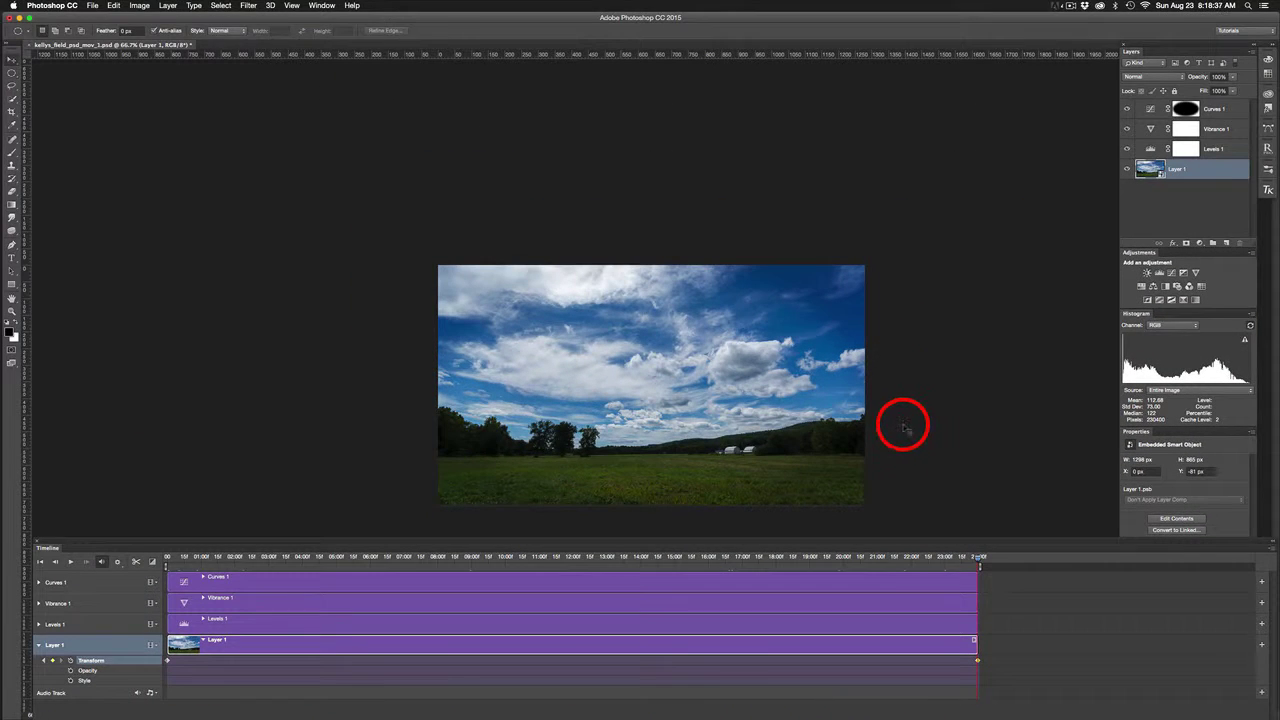
Step: Scale Layer 1 to about 58% at the end keyframe, shift it slightly right and up, and scrub back to preview the zoom
key("v")
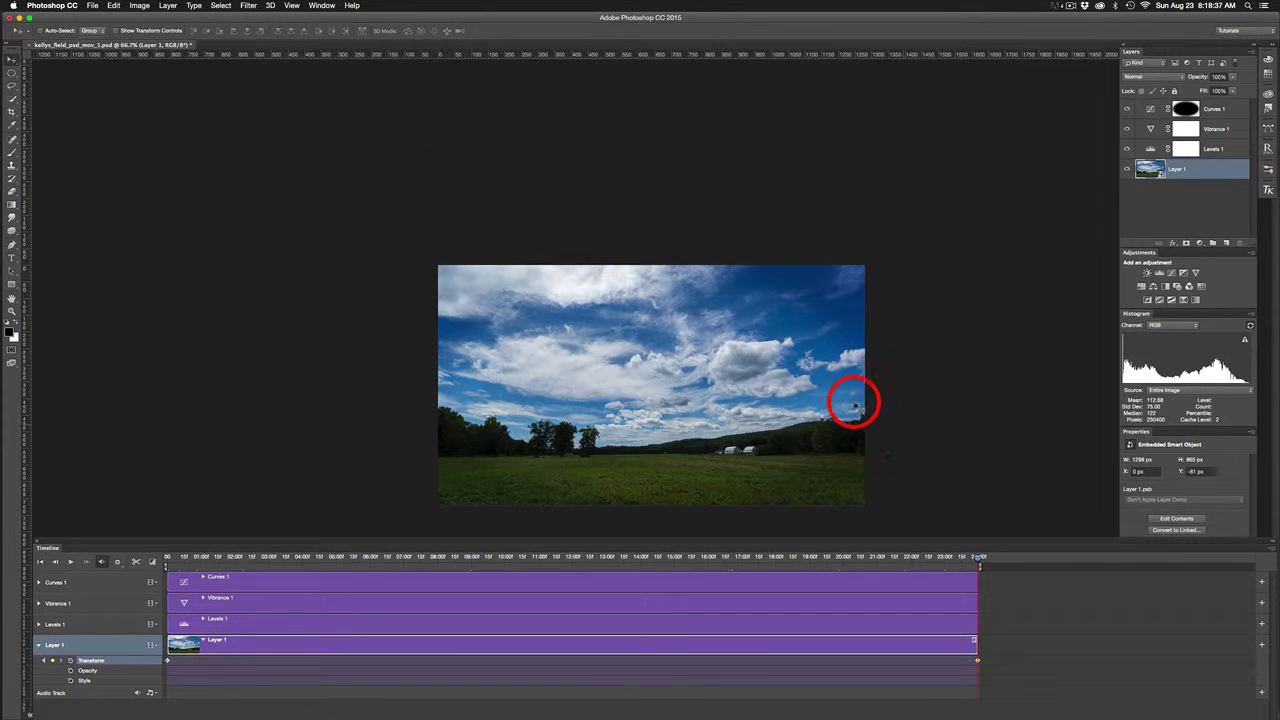
left_click(851, 406)
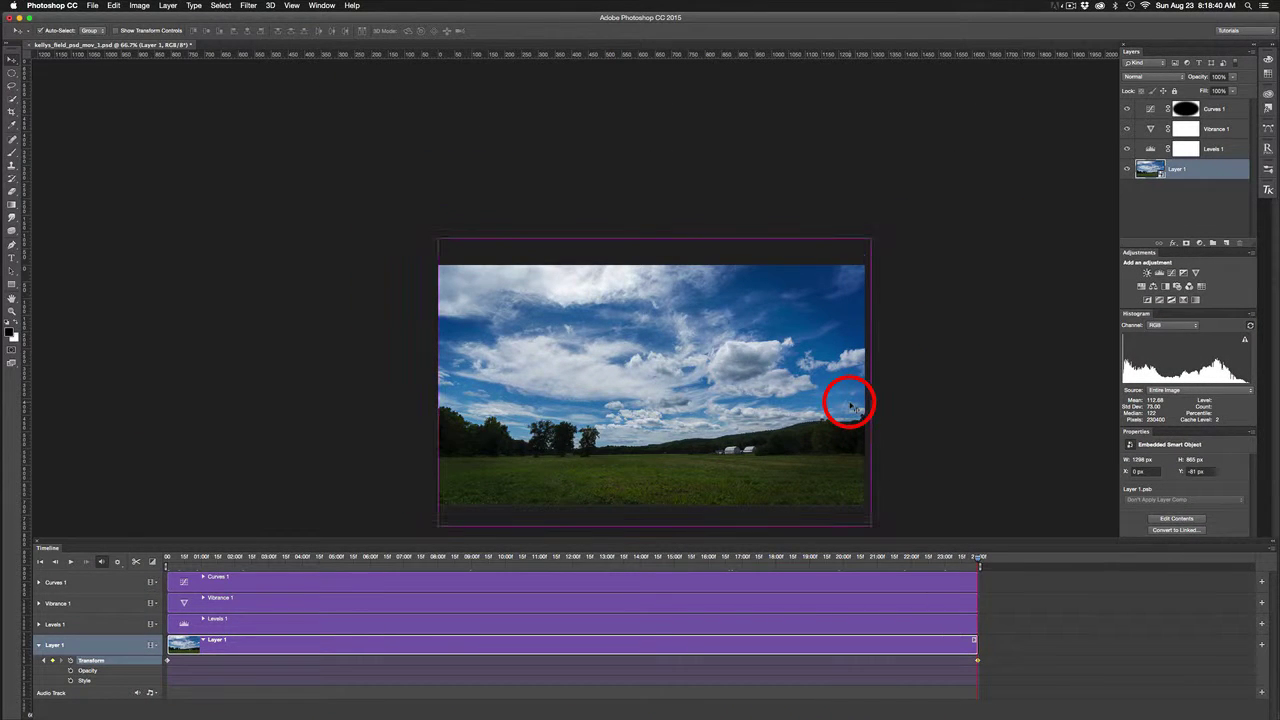
key("ctrl+t")
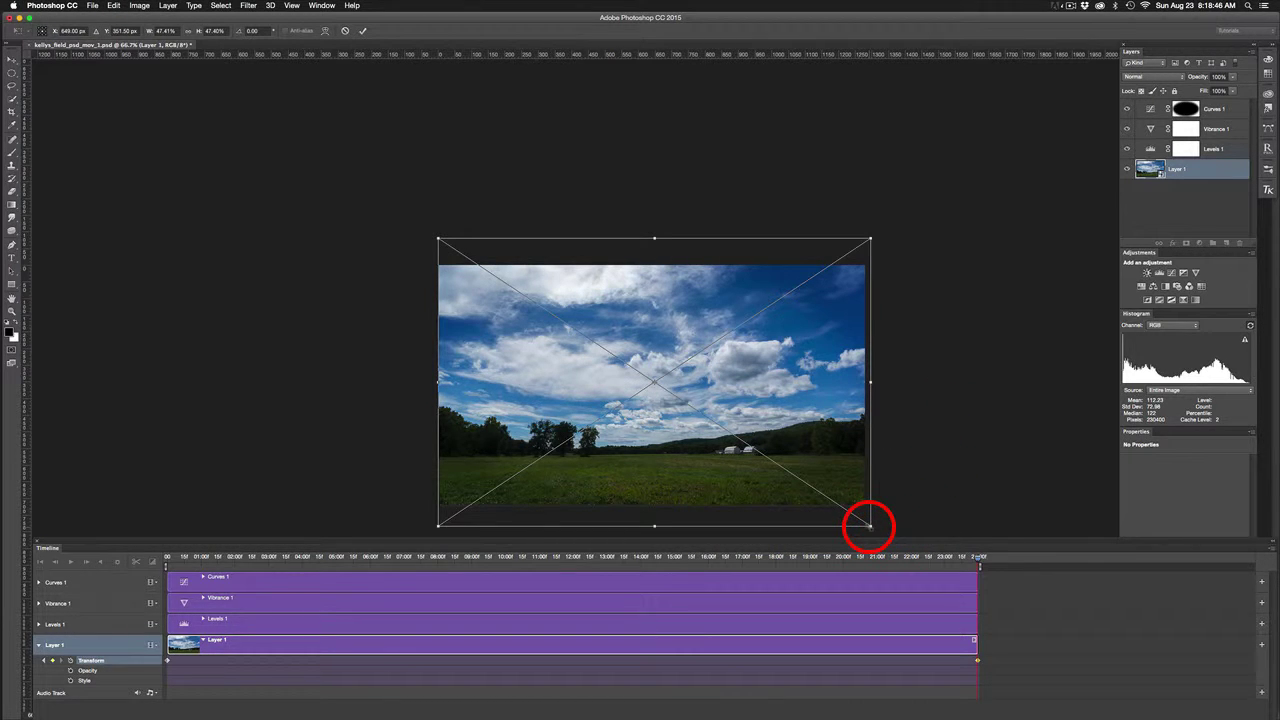
left_click_drag(870, 525, 910, 569)
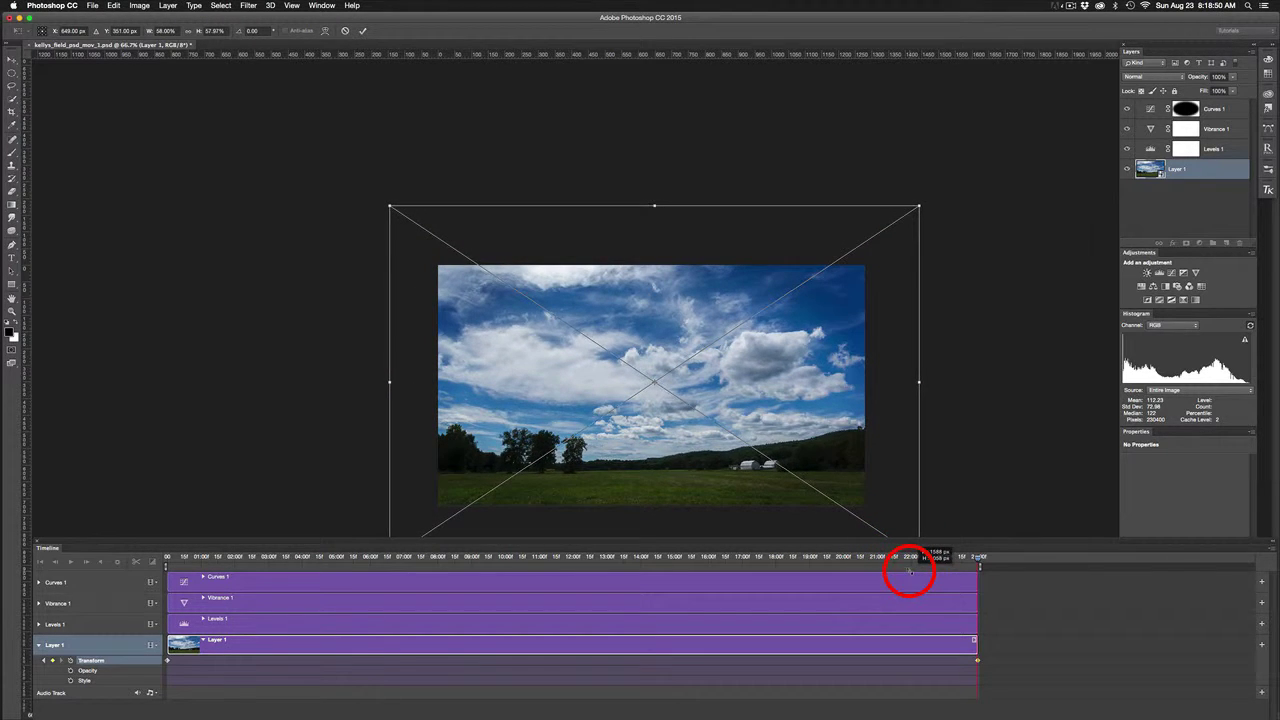
left_click_drag(829, 483, 872, 476)
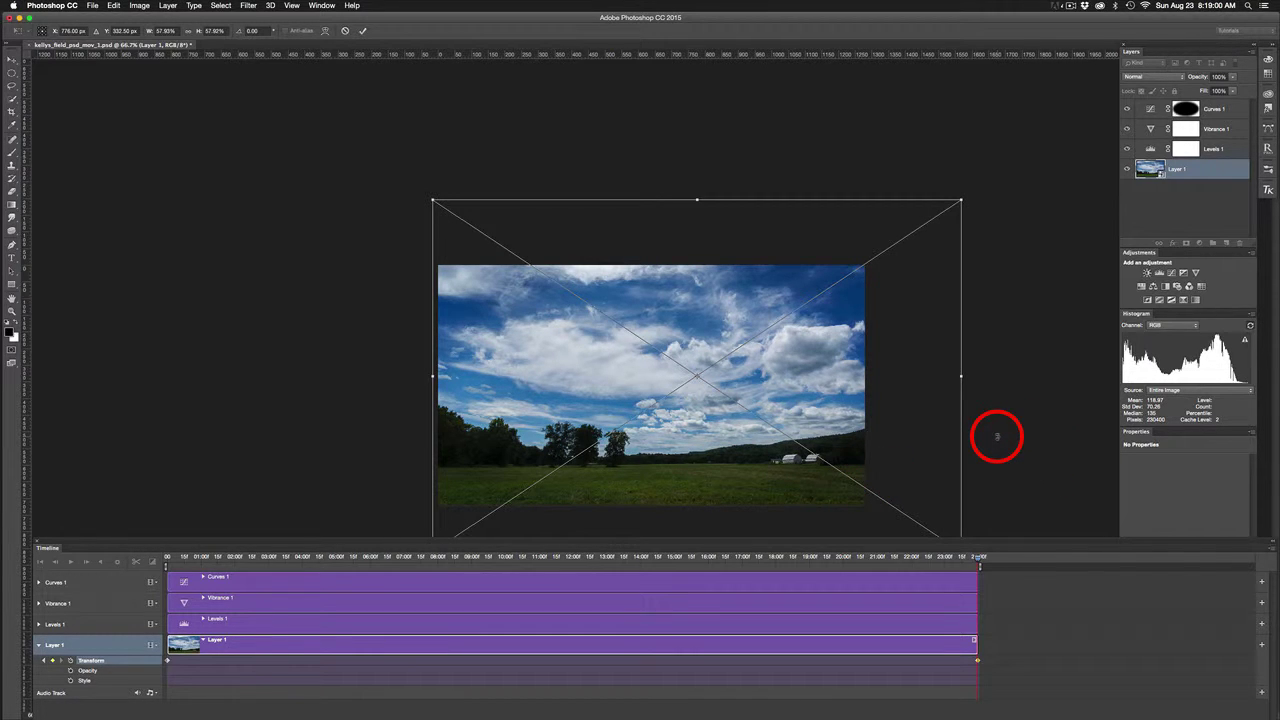
key("Return")
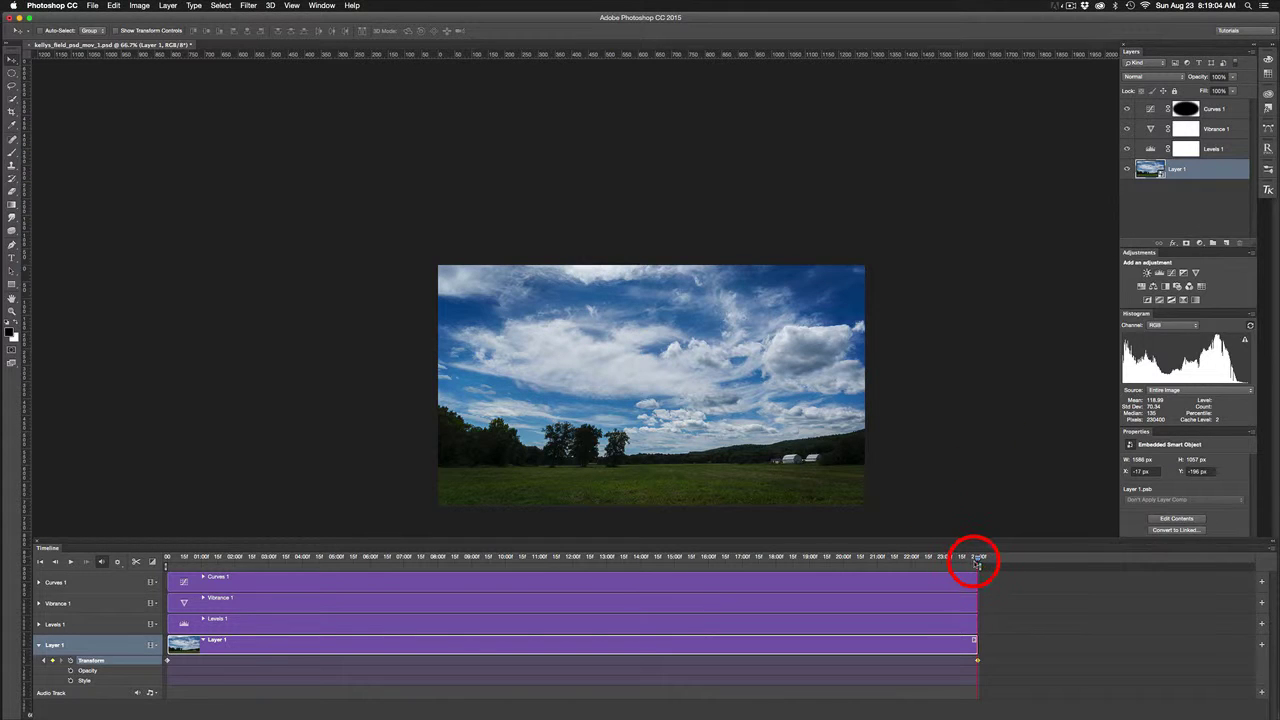
left_click_drag(975, 560, 883, 626)
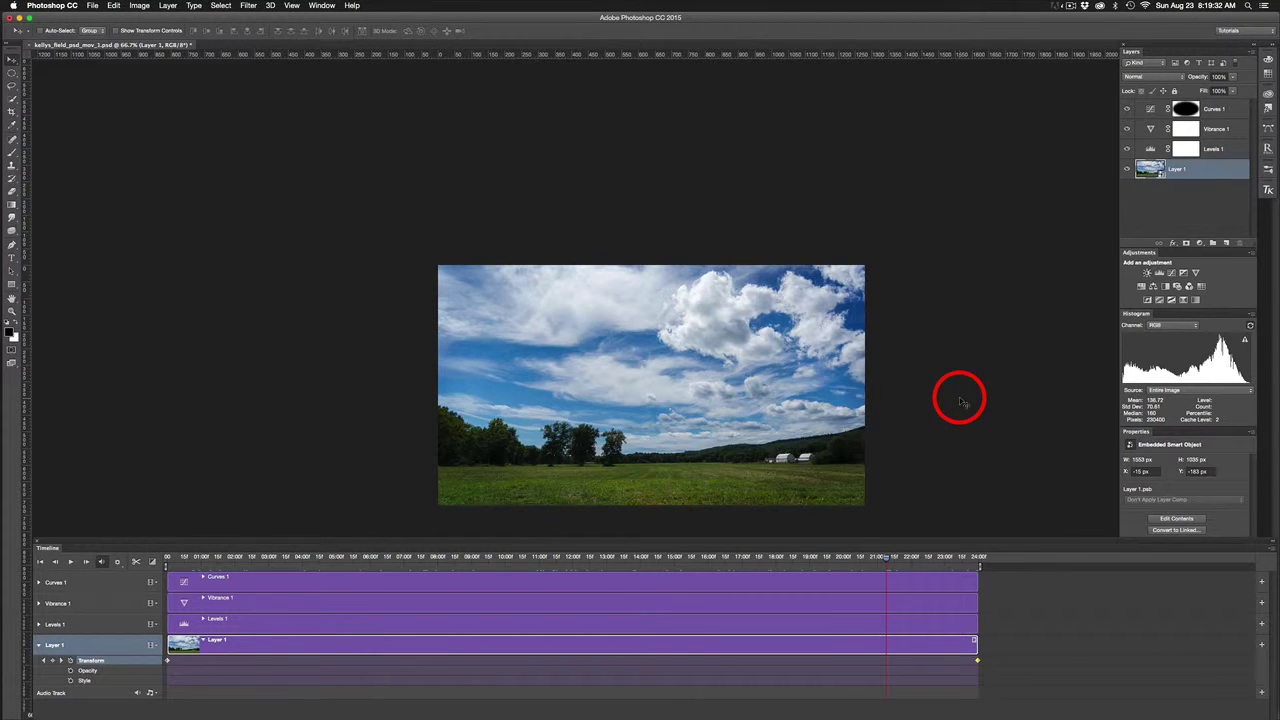
Step: Render the zooming time-lapse as kellys_field_psd_mov_2.mp4 into psd_video_exports, keeping the H.264 High Quality settings
left_click(92, 6)
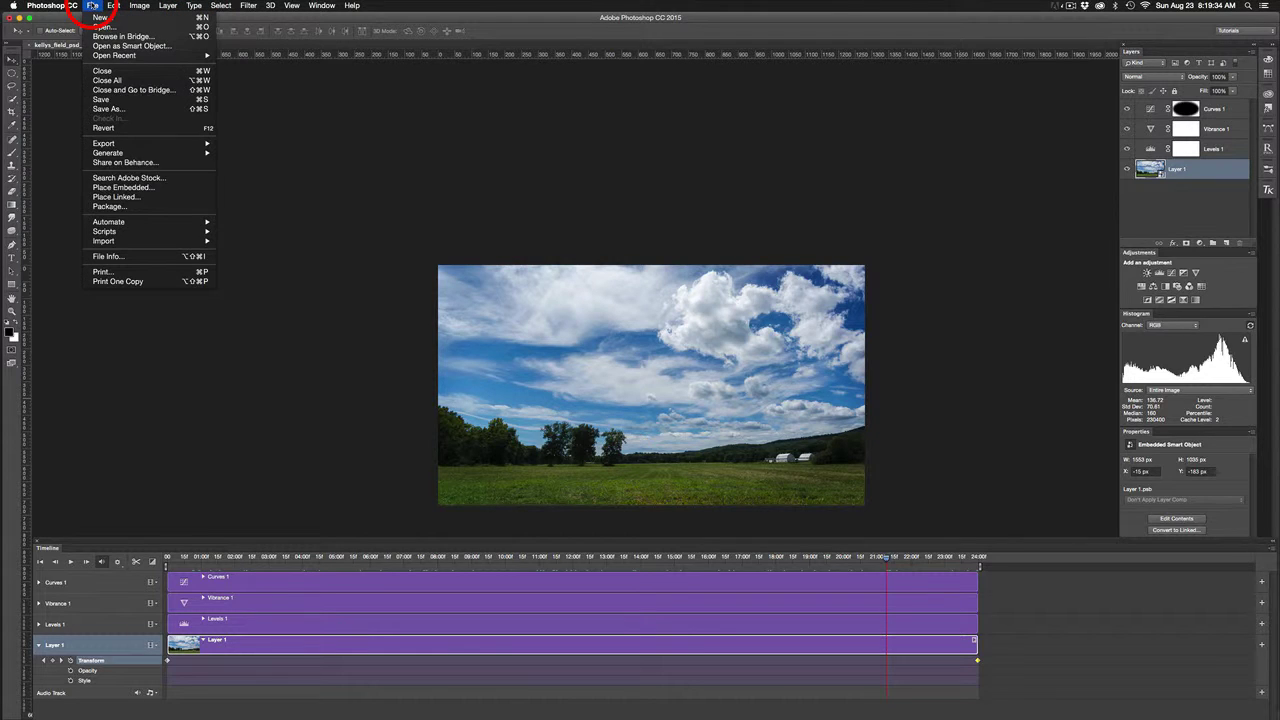
mouse_move(126, 148)
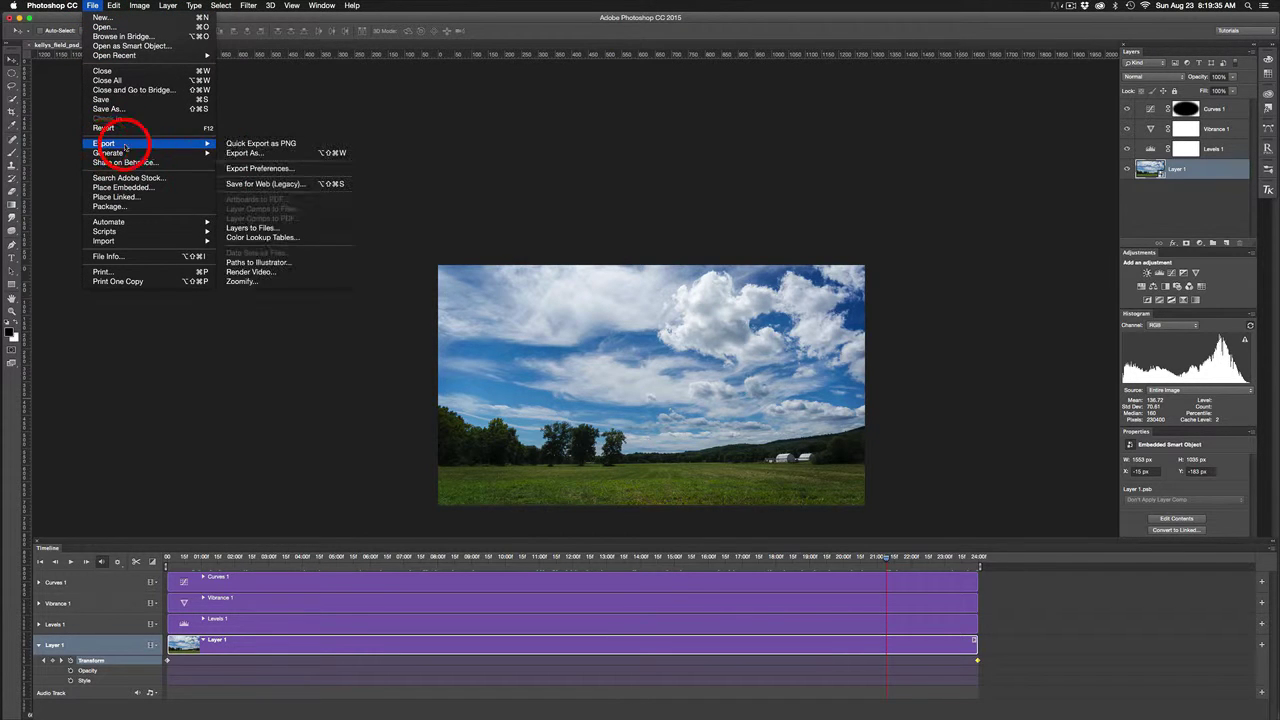
left_click(258, 271)
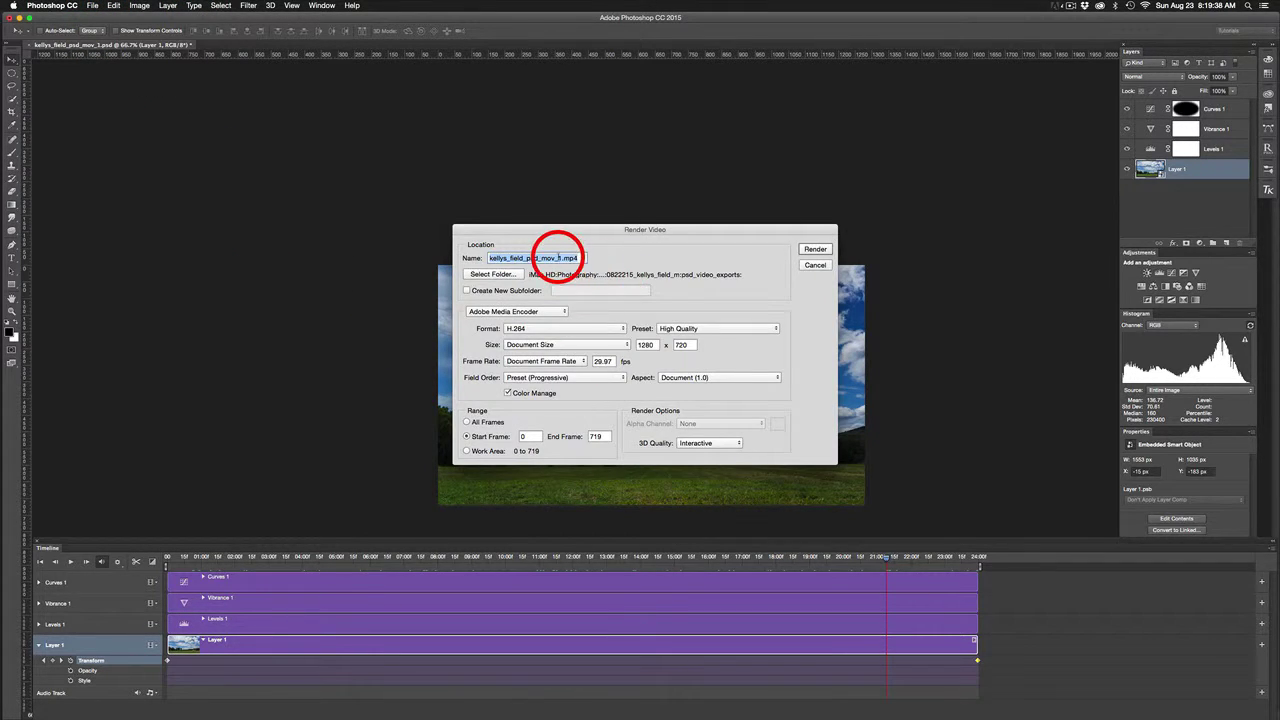
left_click(561, 258)
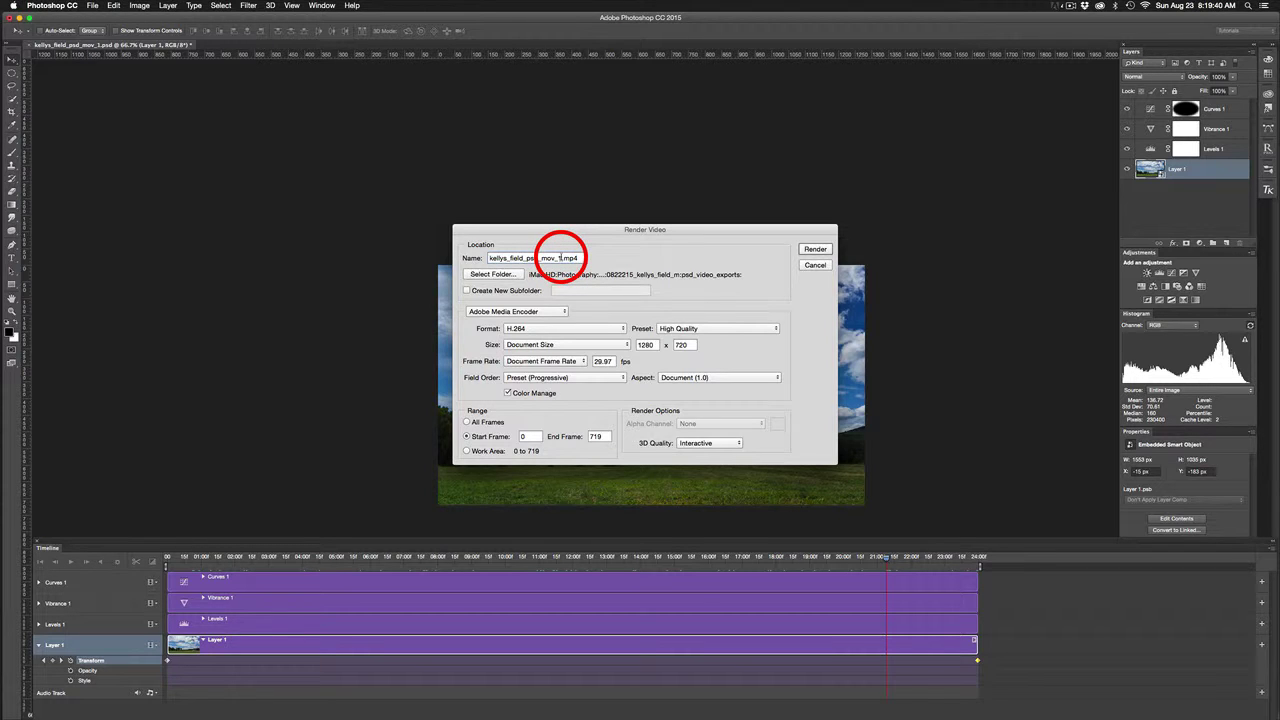
type("2")
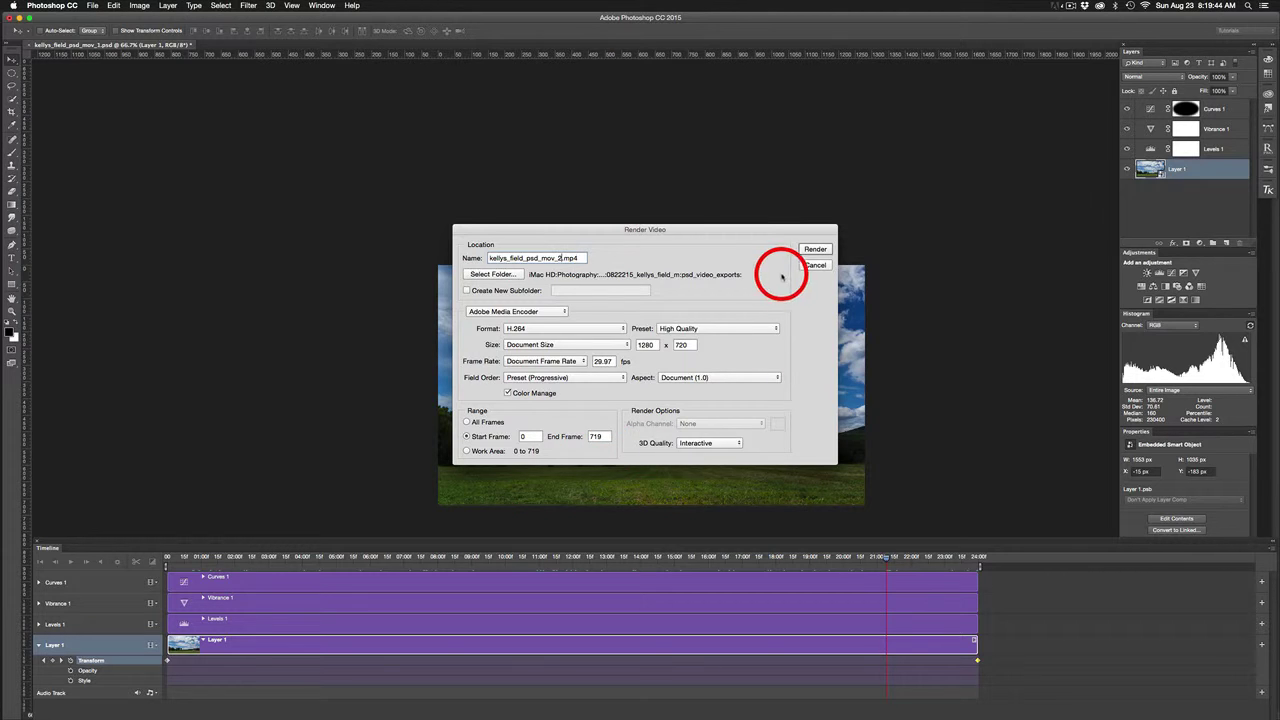
left_click(815, 250)
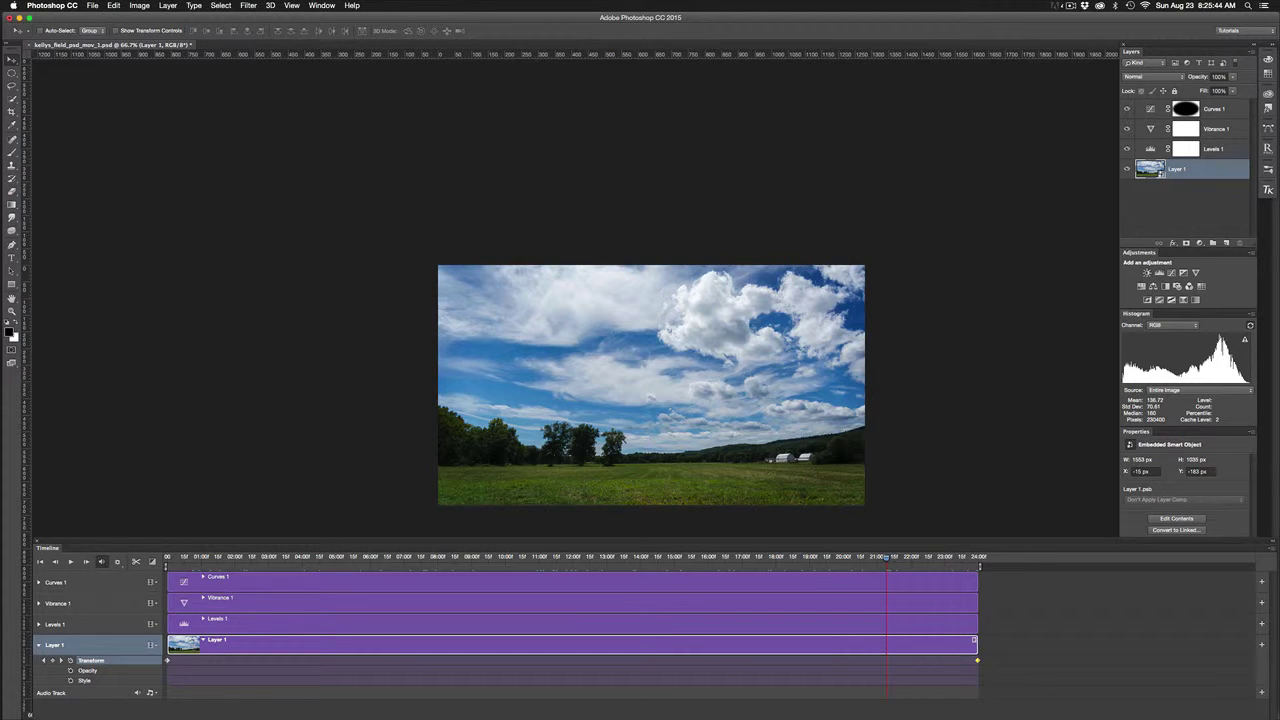
Step: Hide the Photoshop panels, switch to Finder, and open kellys_field_psd_mov_2.mp4 from psd_video_exports inside 0822215_kellys_field_m in the 0822215_kellys_field folder
key("Tab")
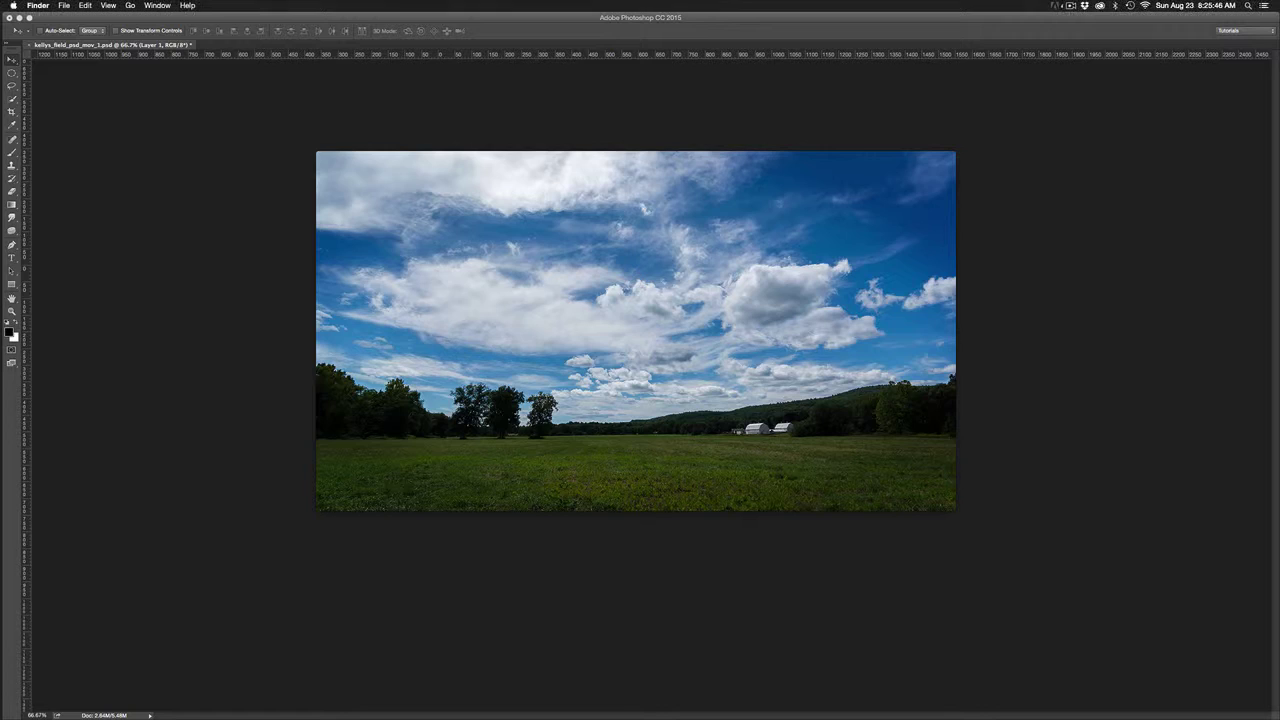
key("super+Tab")
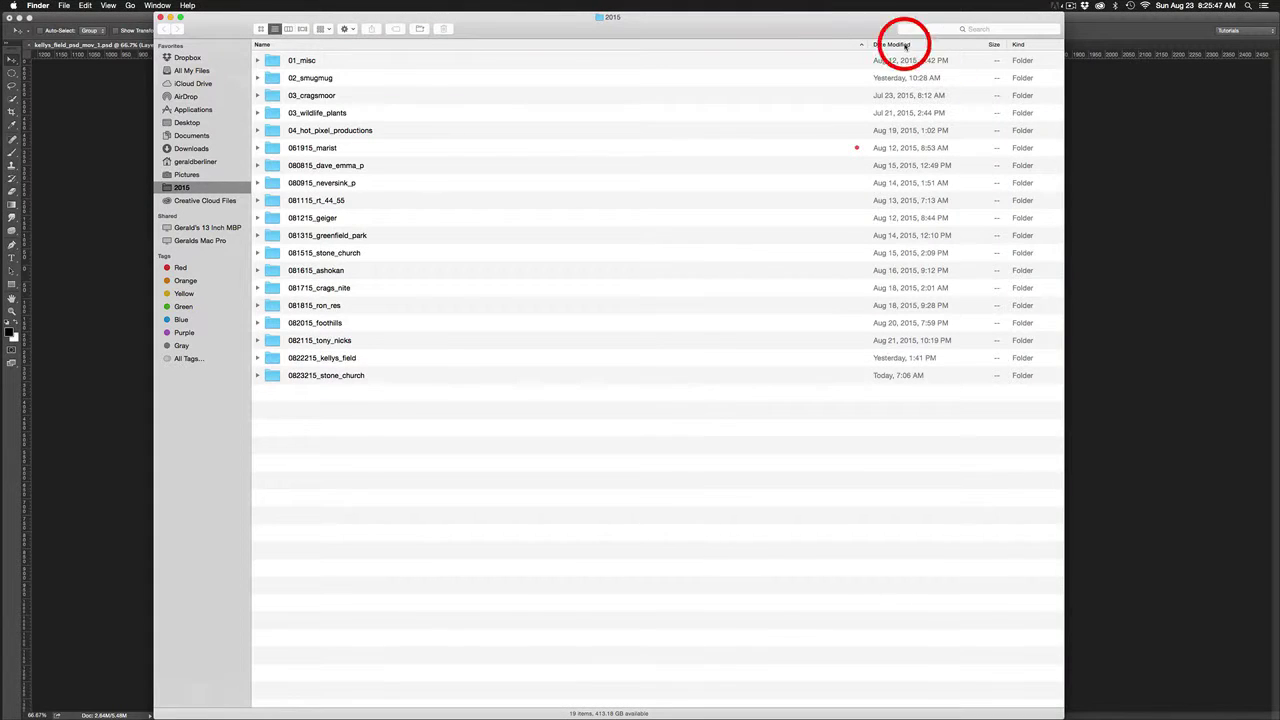
double_click(330, 358)
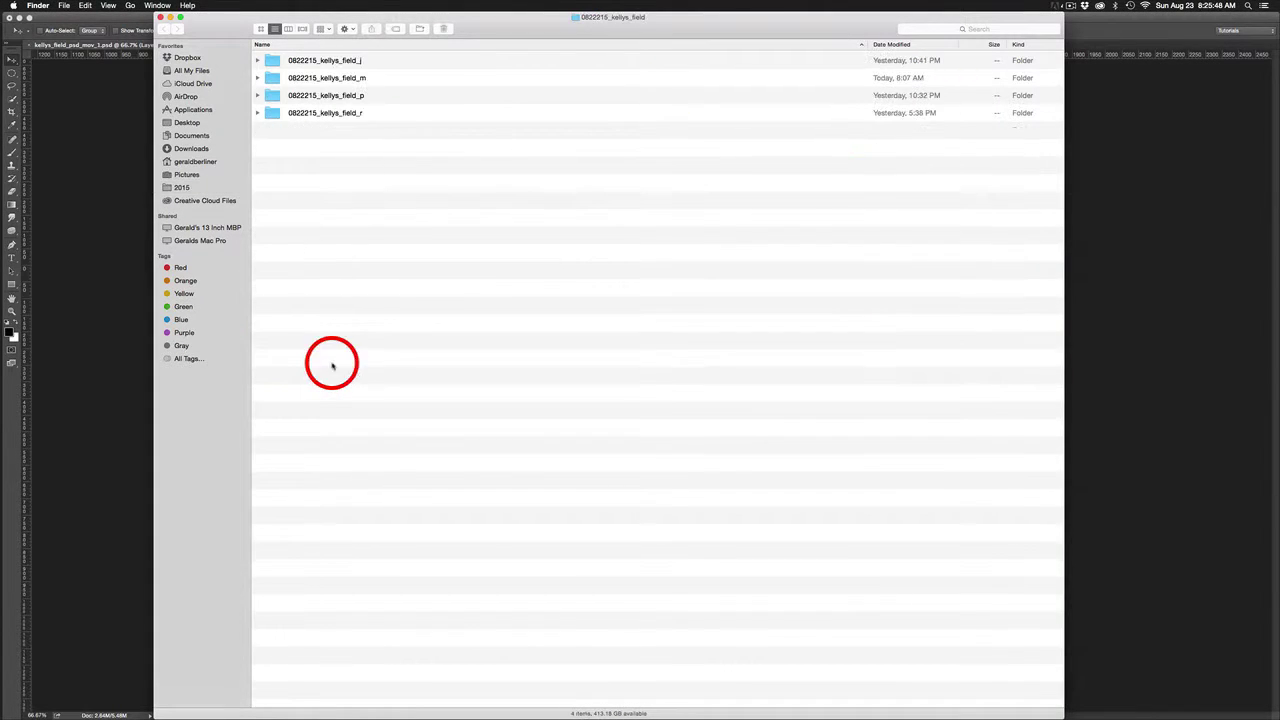
double_click(352, 82)
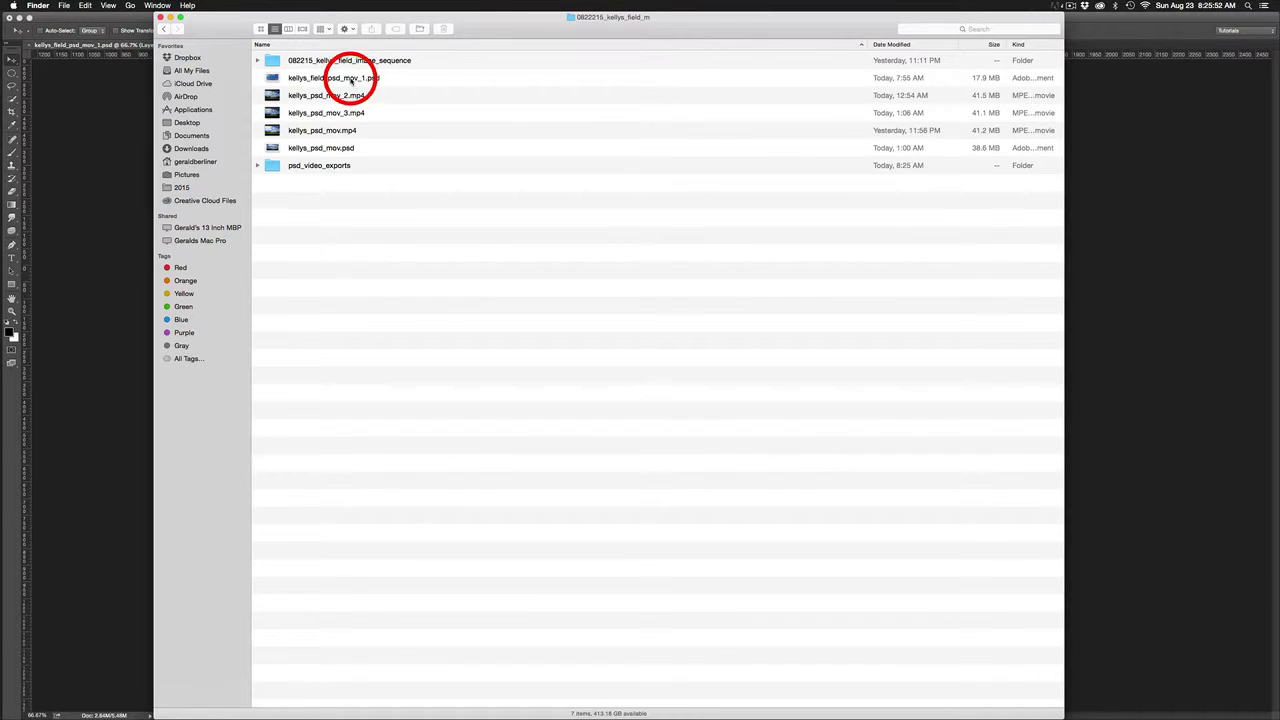
double_click(337, 168)
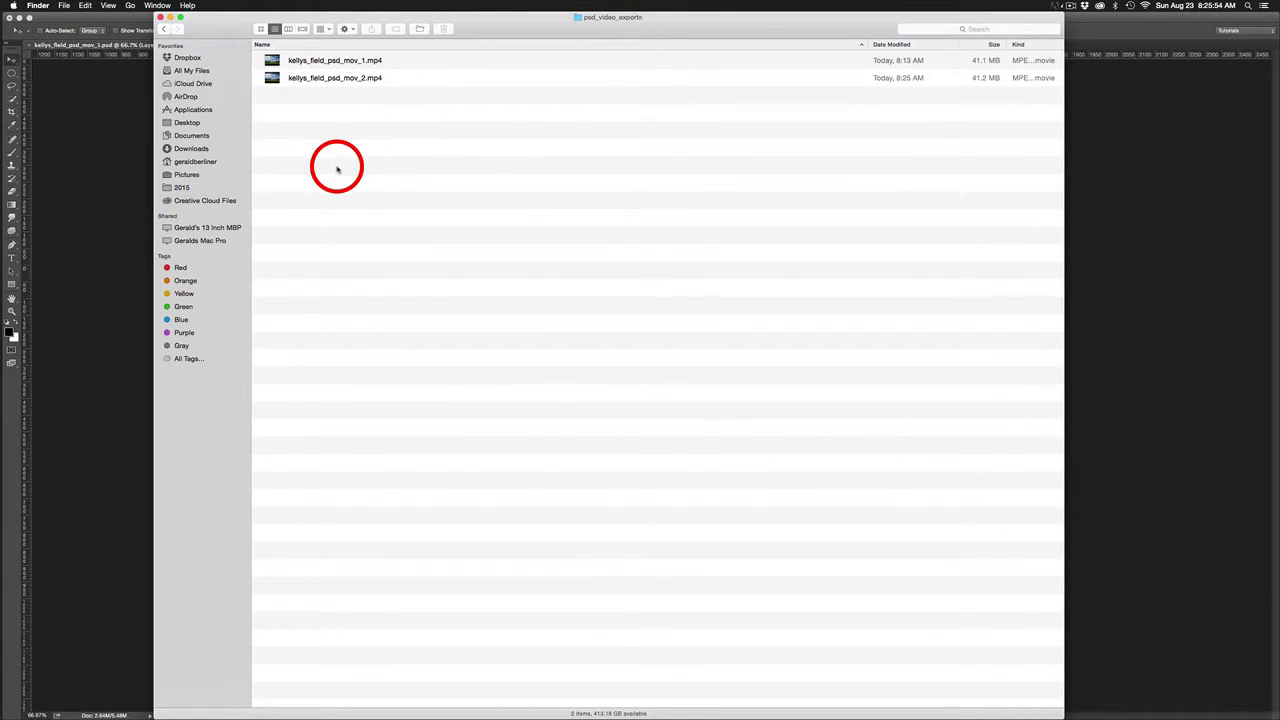
double_click(273, 80)
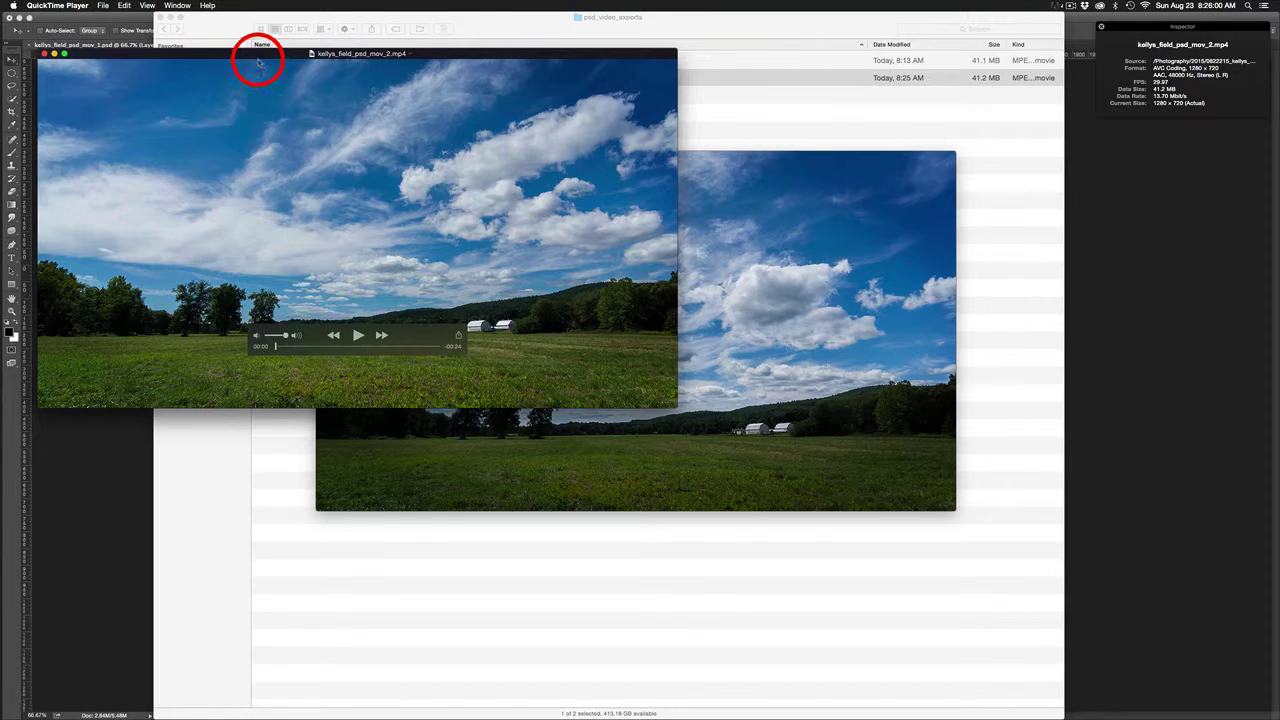
Step: Center the QuickTime Player movie window, hide all other applications, and play kellys_field_psd_mov_2.mp4 to review the zoom
left_click_drag(257, 51, 508, 154)
key("super+alt+h")
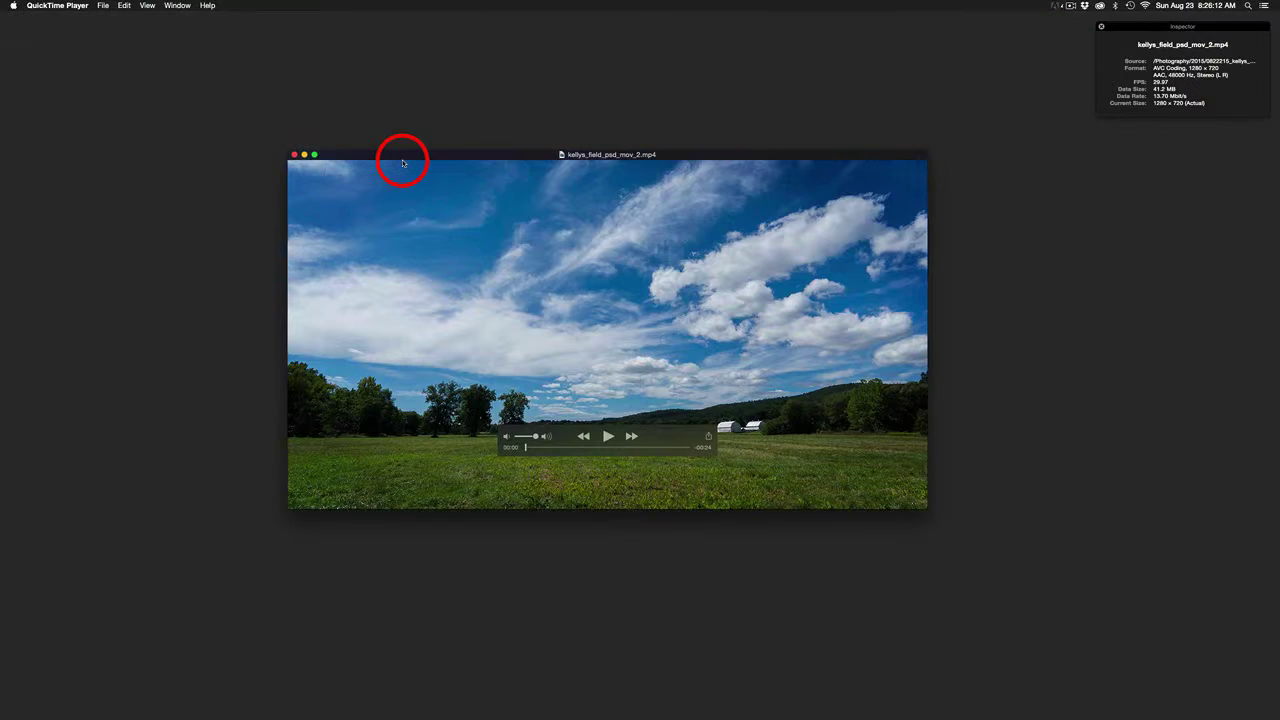
left_click_drag(411, 163, 447, 180)
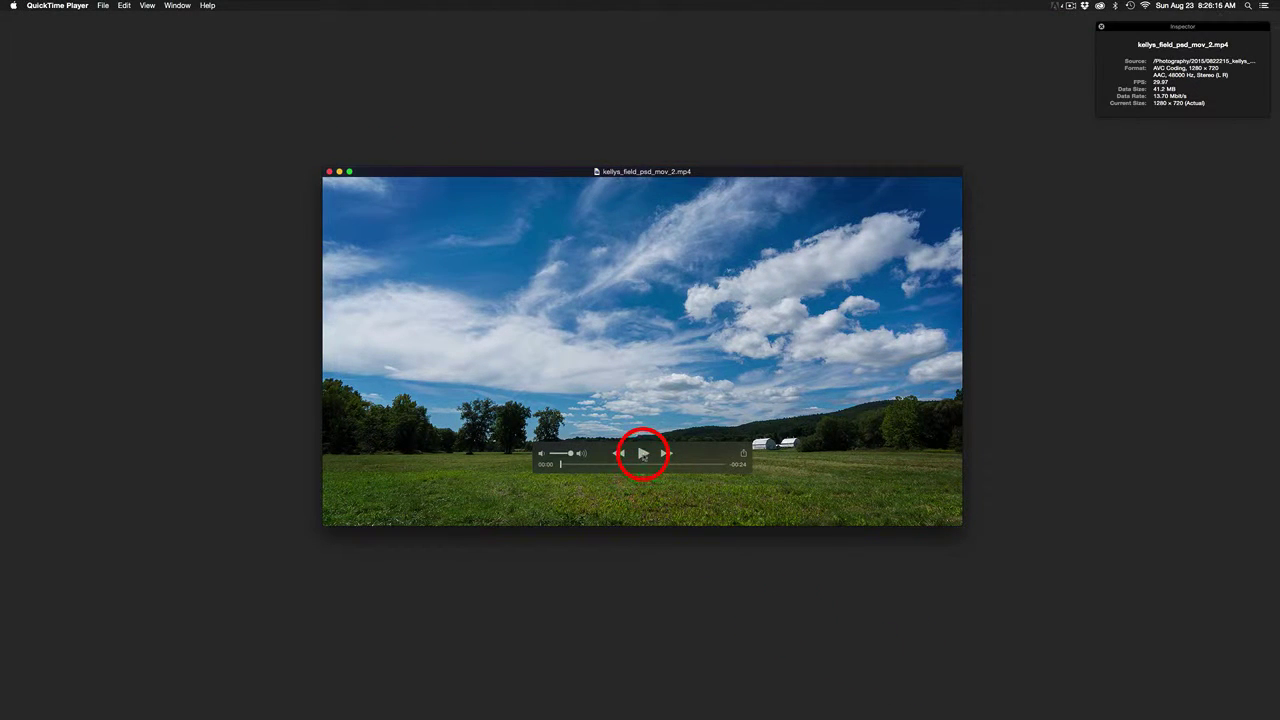
left_click(643, 455)
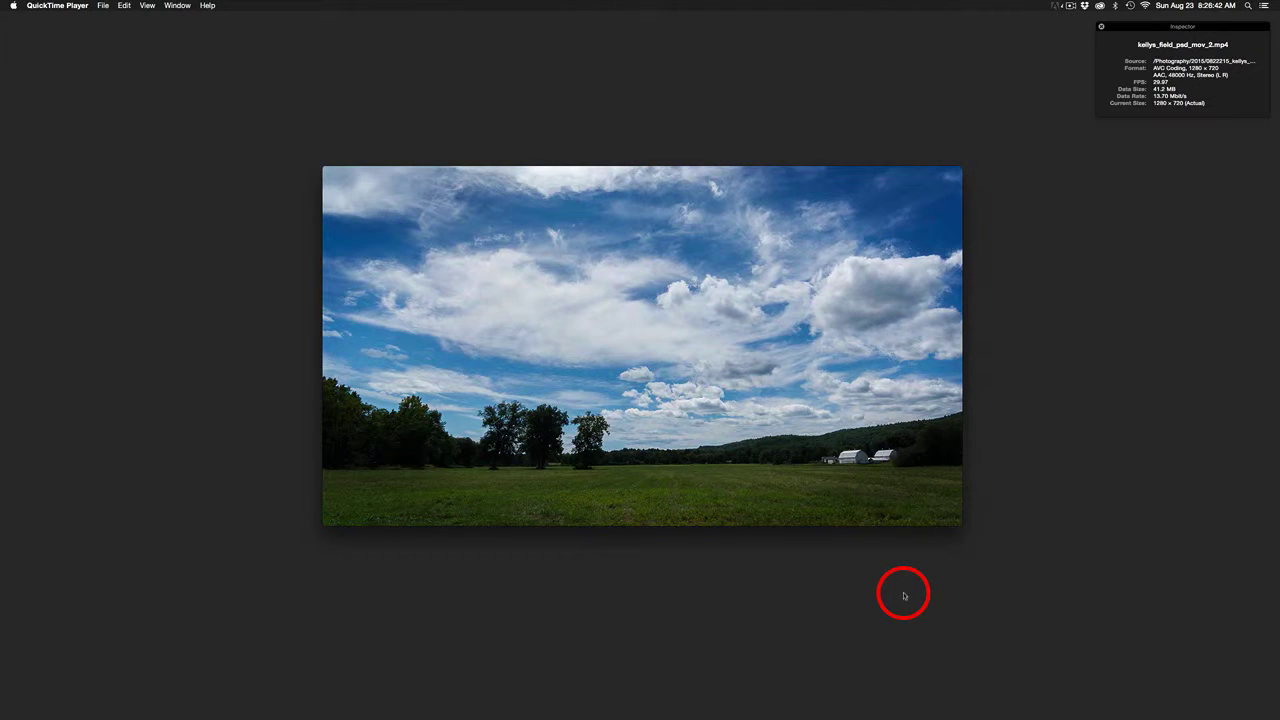
mouse_move(863, 451)
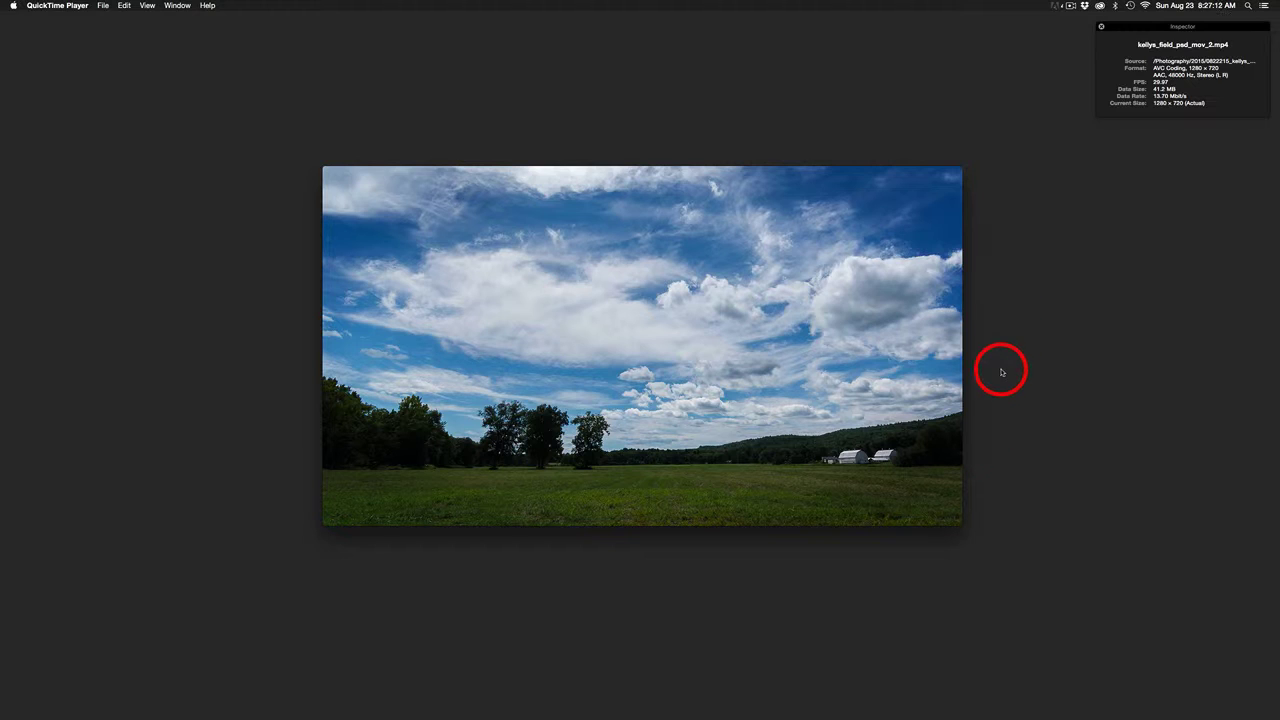
mouse_move(707, 473)
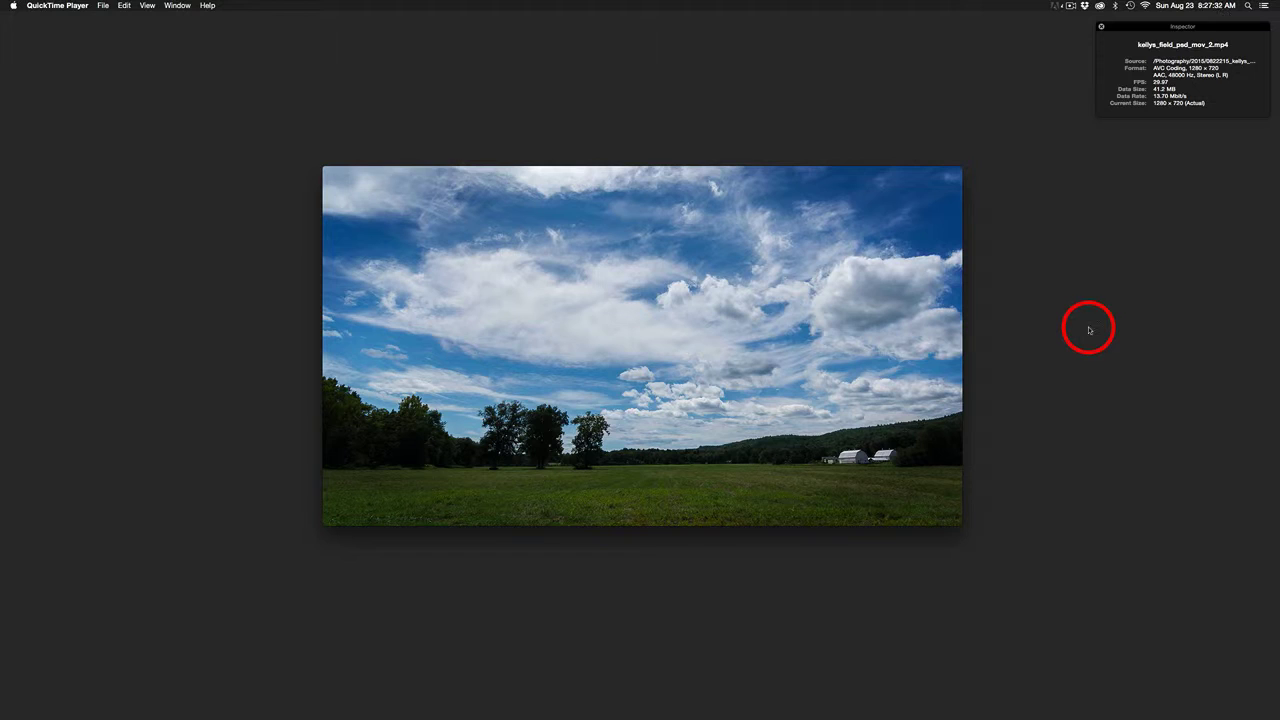
mouse_move(937, 234)
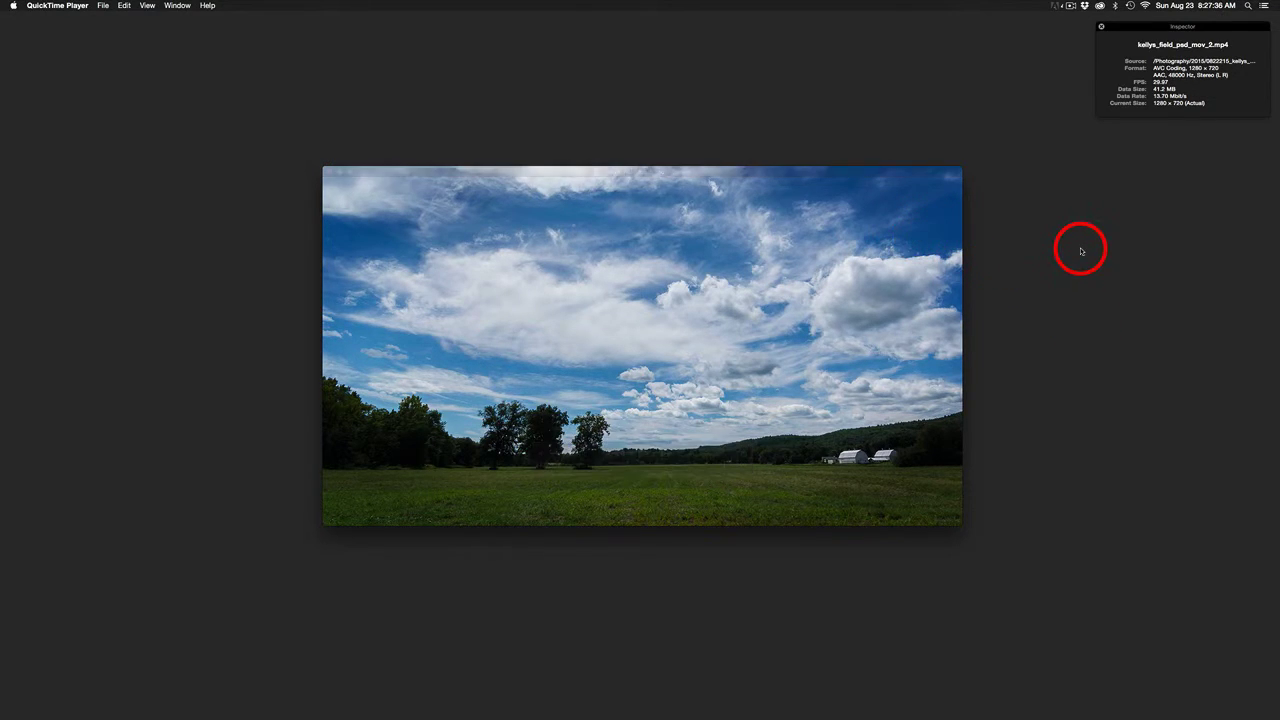